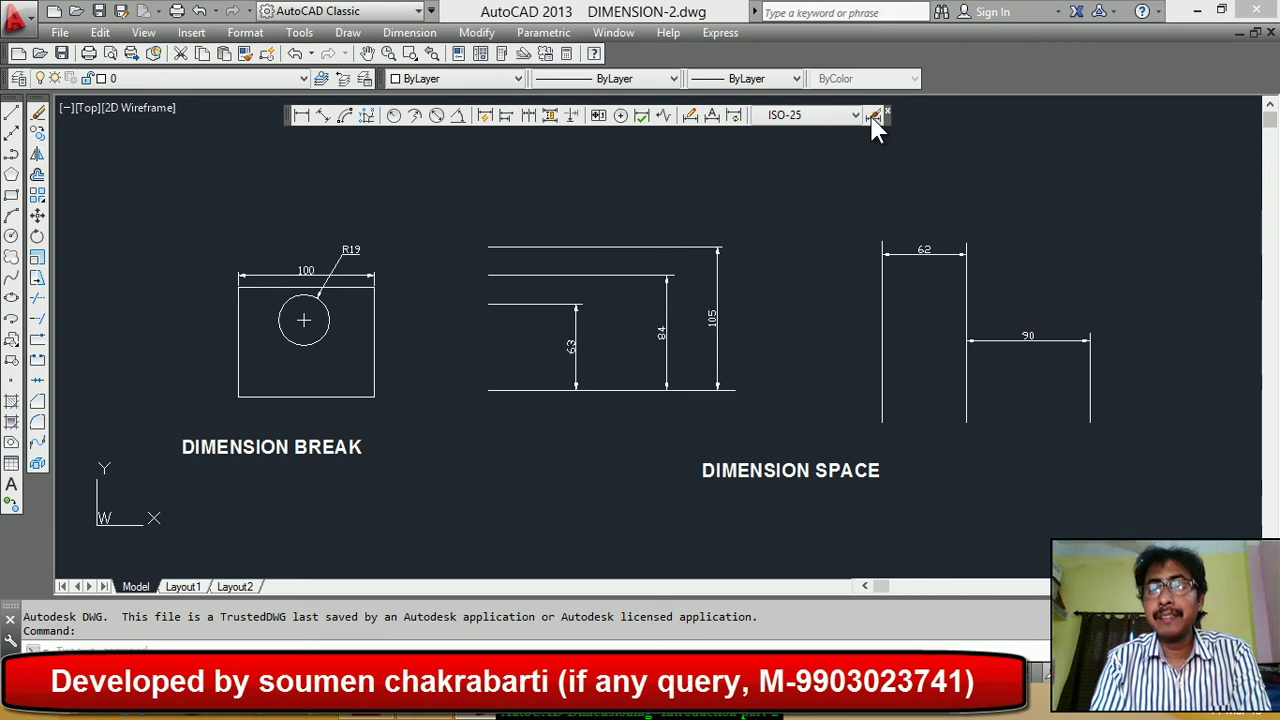
Open and close the dimension style settings, then scroll to the ARC LENGTH example.
click(873, 114)
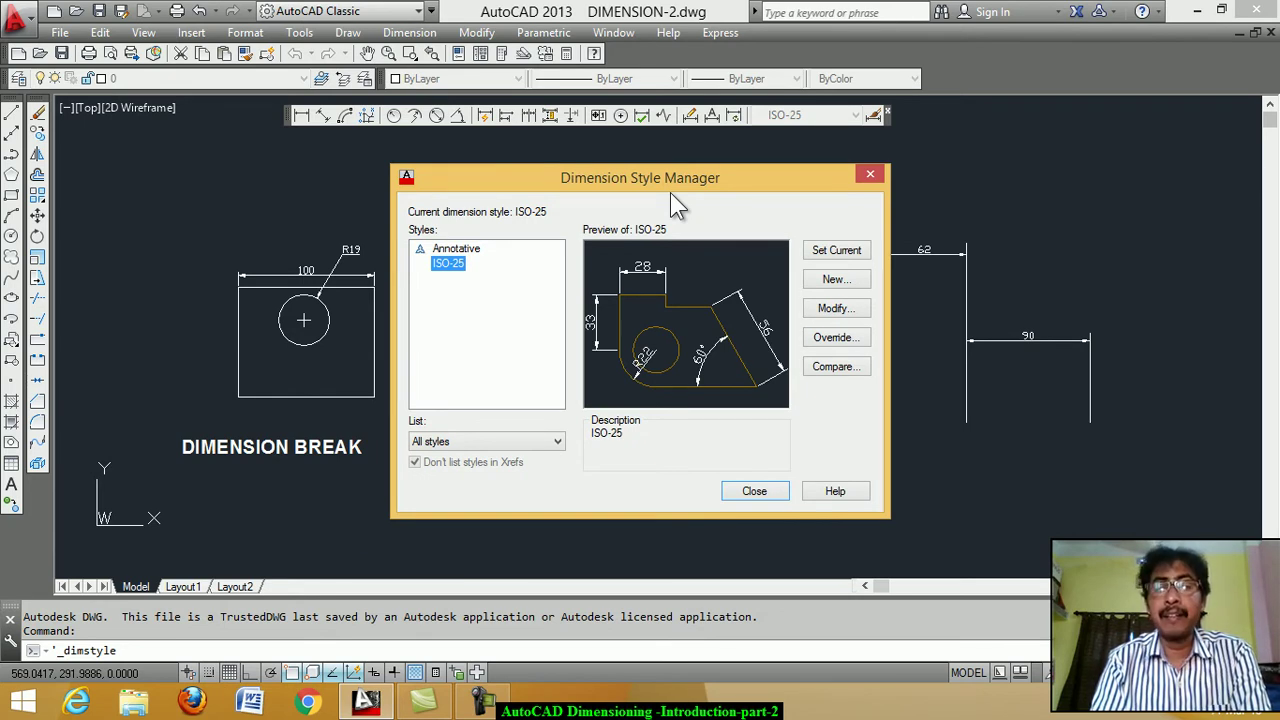
click(870, 176)
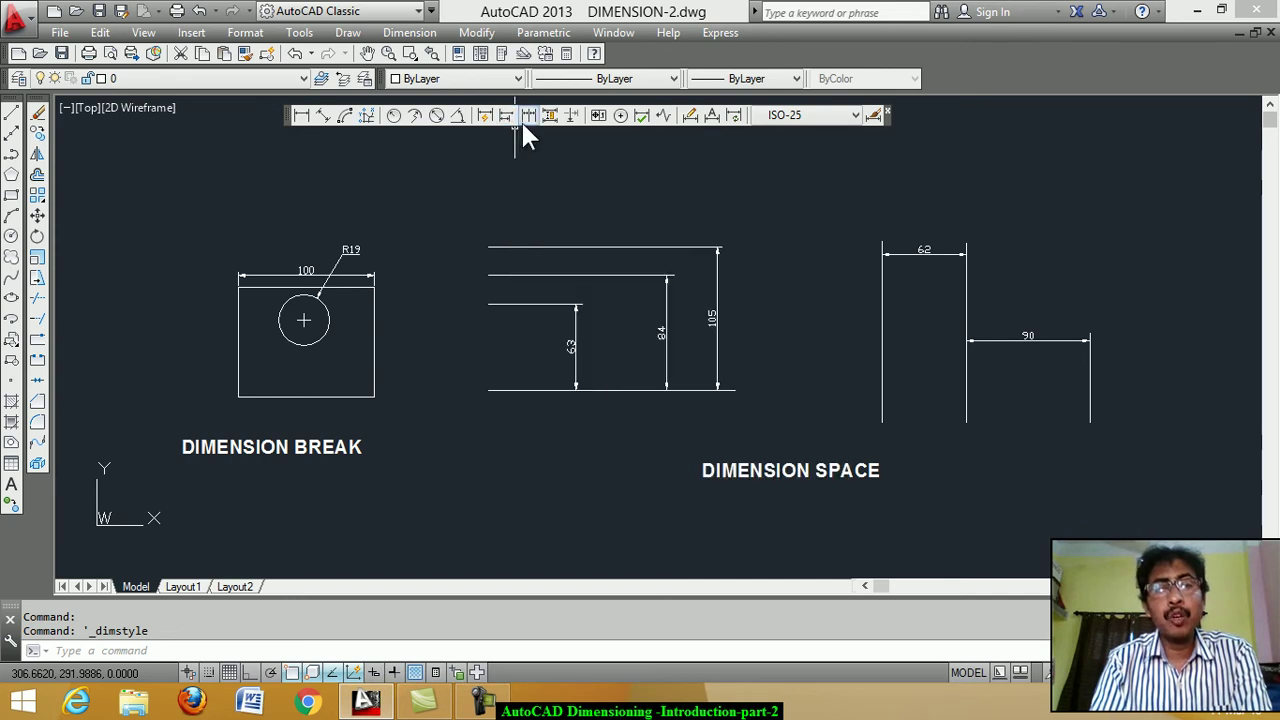
mouse_move(345, 115)
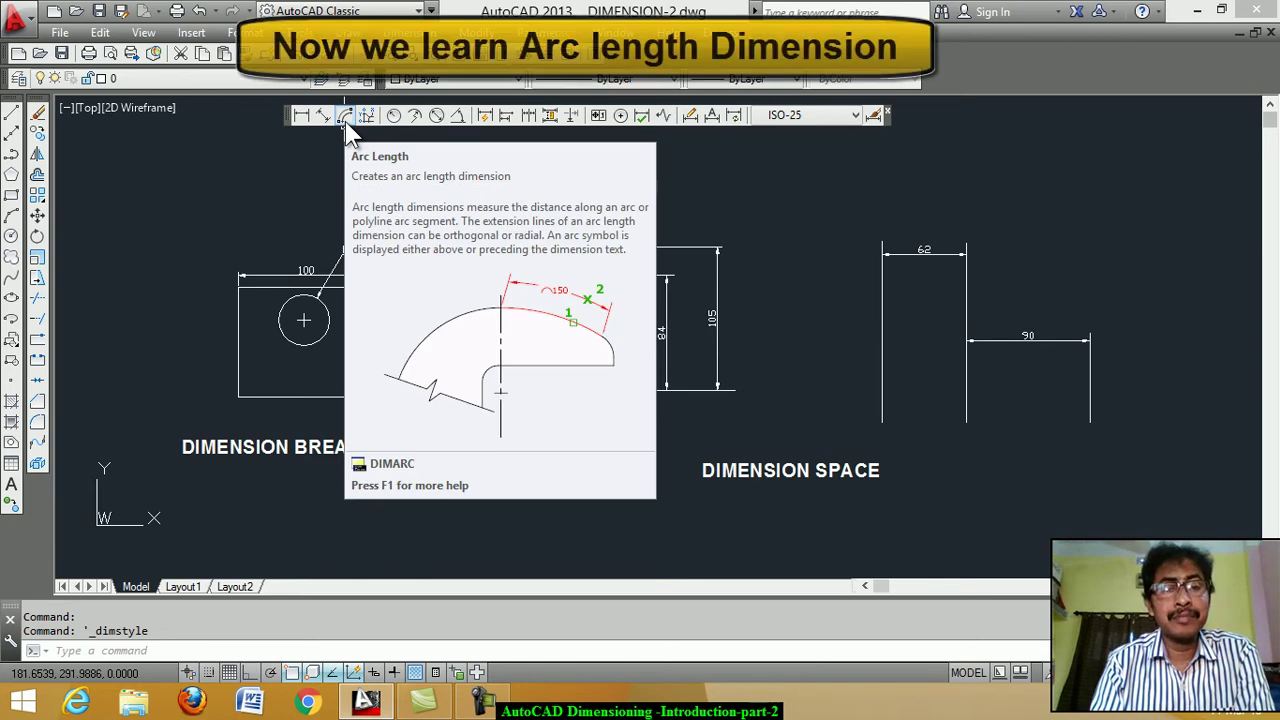
scroll(538, 266, down, 3)
scroll(480, 286, down, 2)
scroll(837, 420, up, 3)
scroll(837, 417, up, 3)
scroll(650, 450, up, 2)
scroll(556, 405, up, 2)
scroll(560, 406, down, 2)
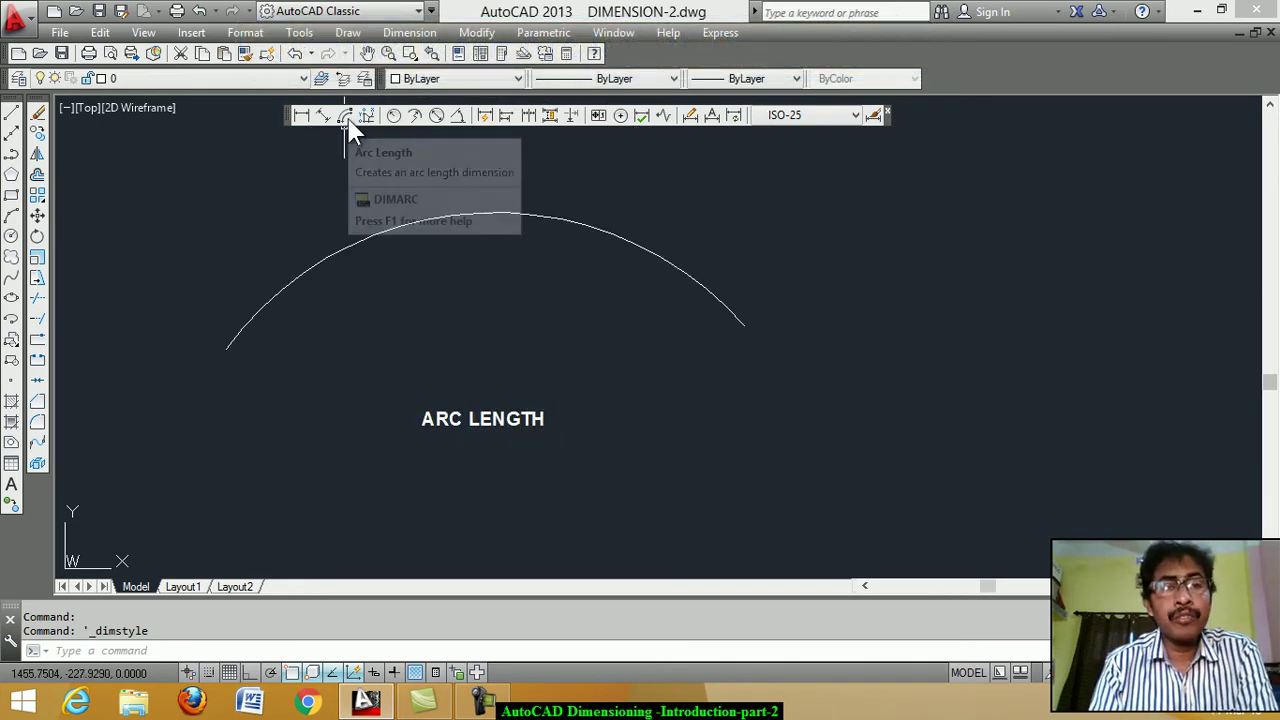
Add a 442 arc-length dimension above the ARC LENGTH arc.
click(346, 118)
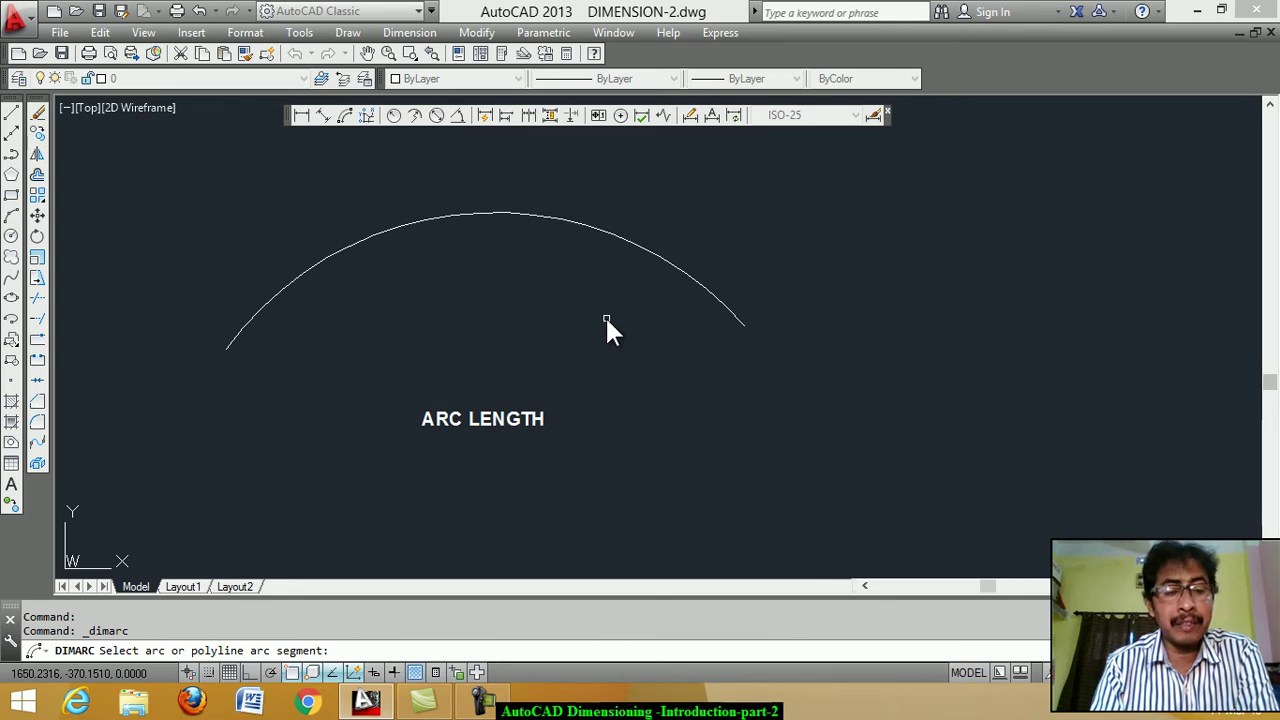
click(588, 225)
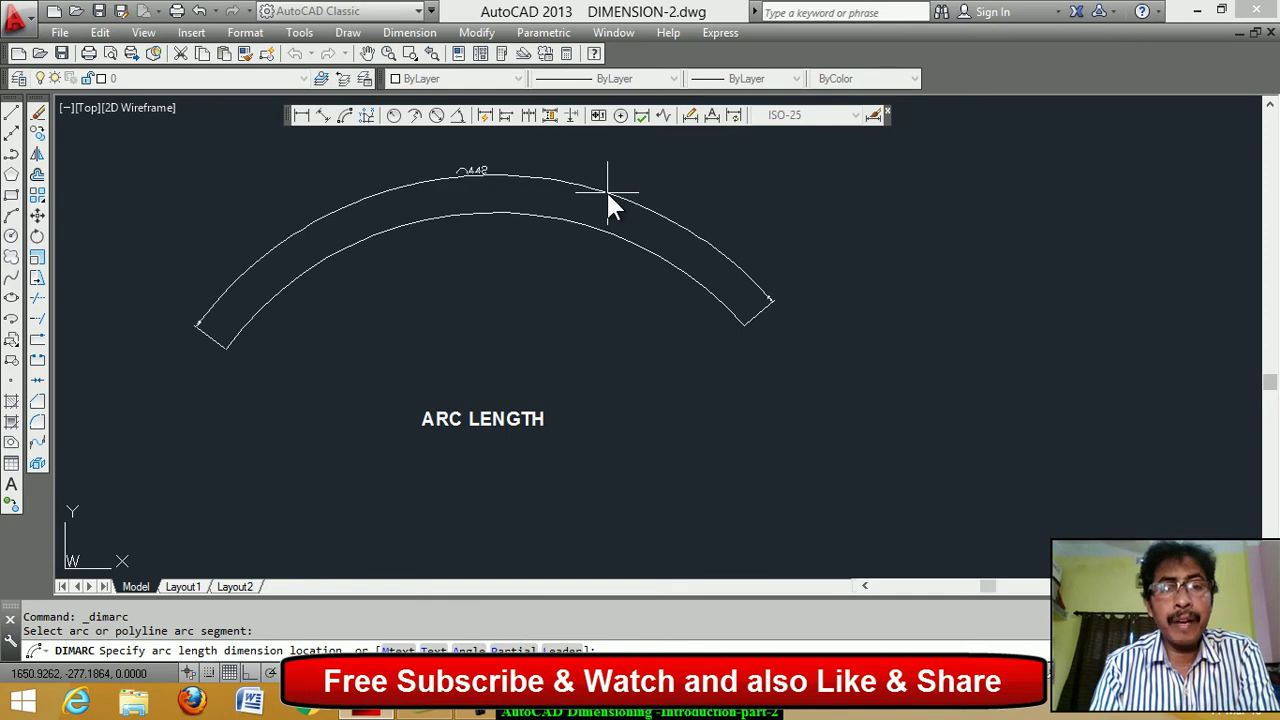
click(607, 192)
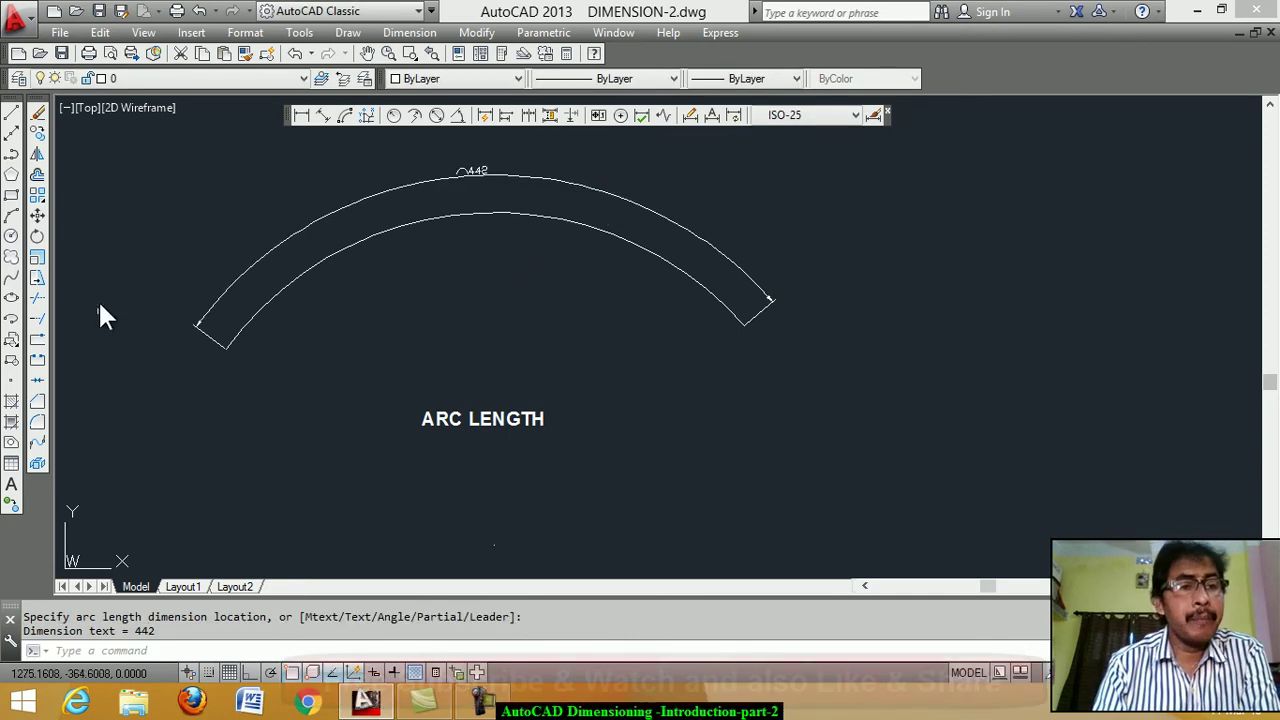
Start a polyline with a diagonal straight segment followed by an arc segment.
click(12, 172)
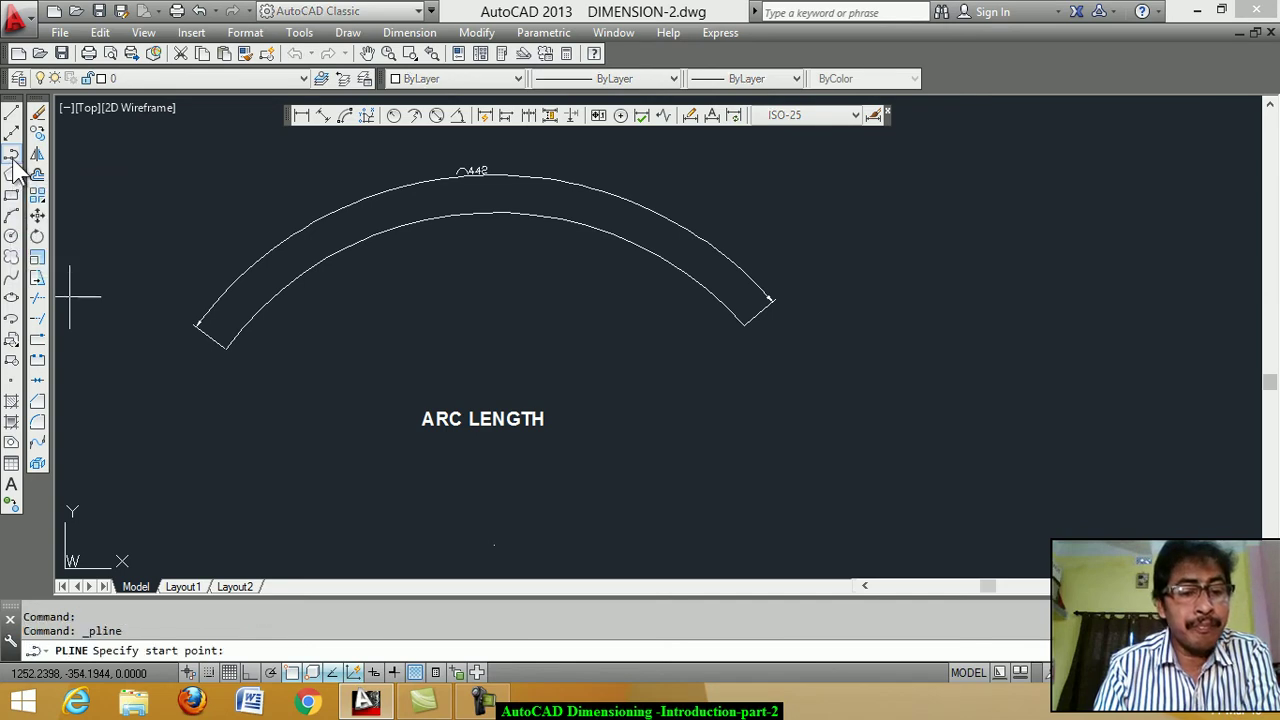
click(696, 498)
click(812, 398)
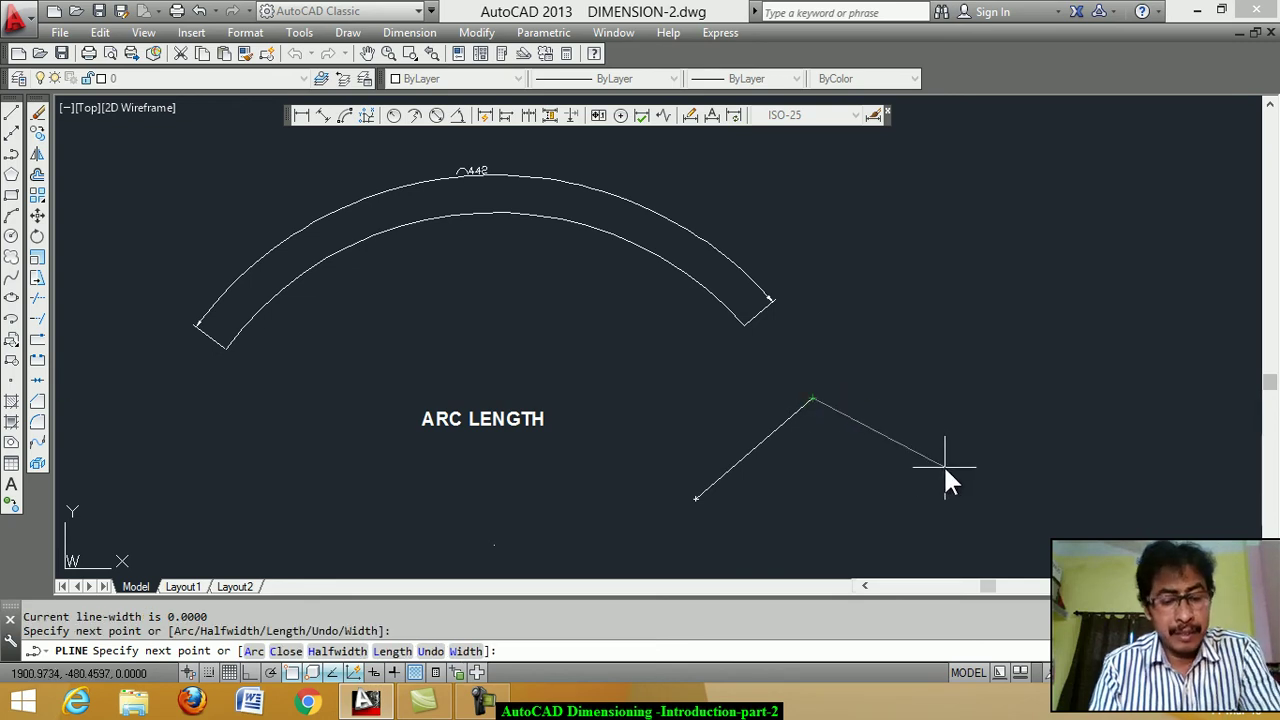
text(a)
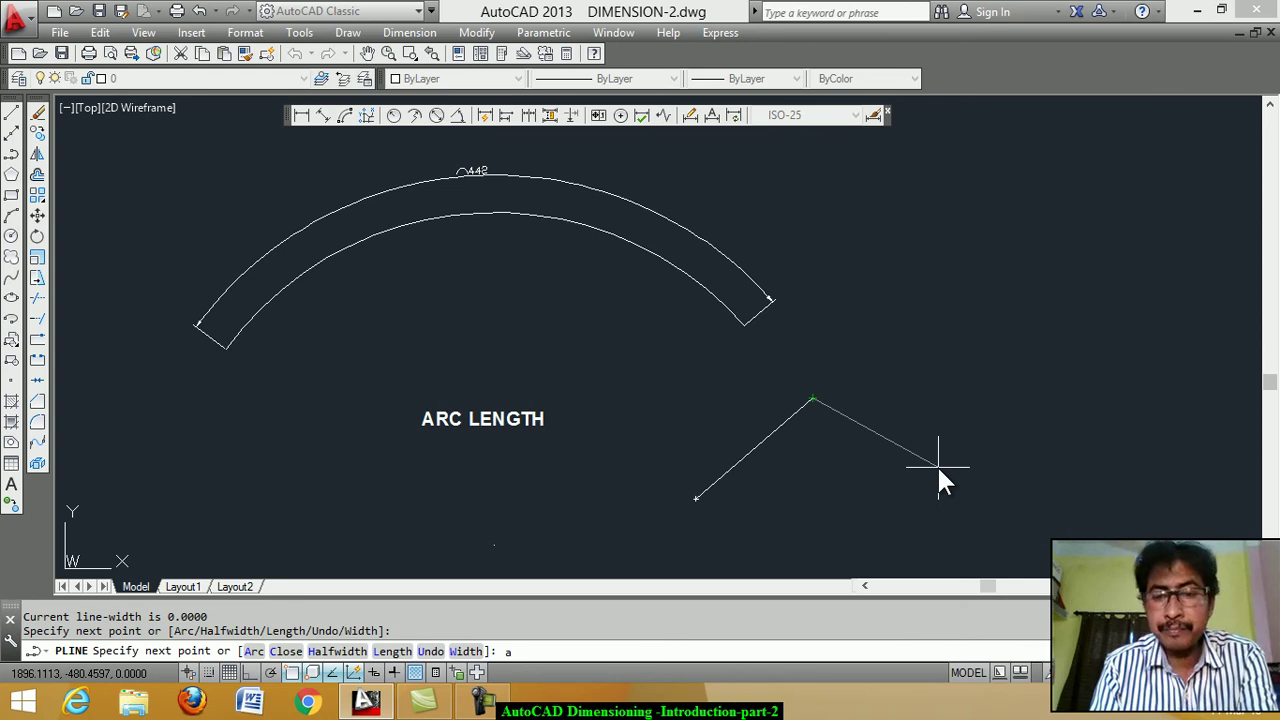
key(Return)
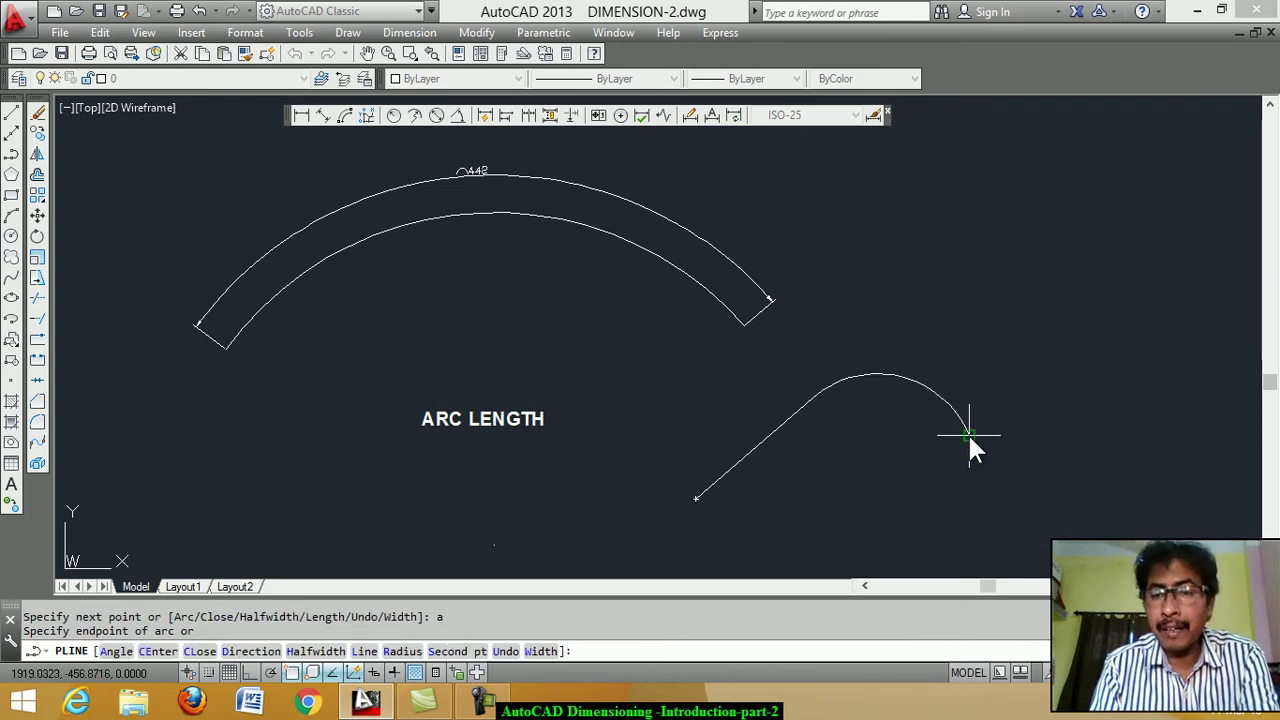
click(967, 432)
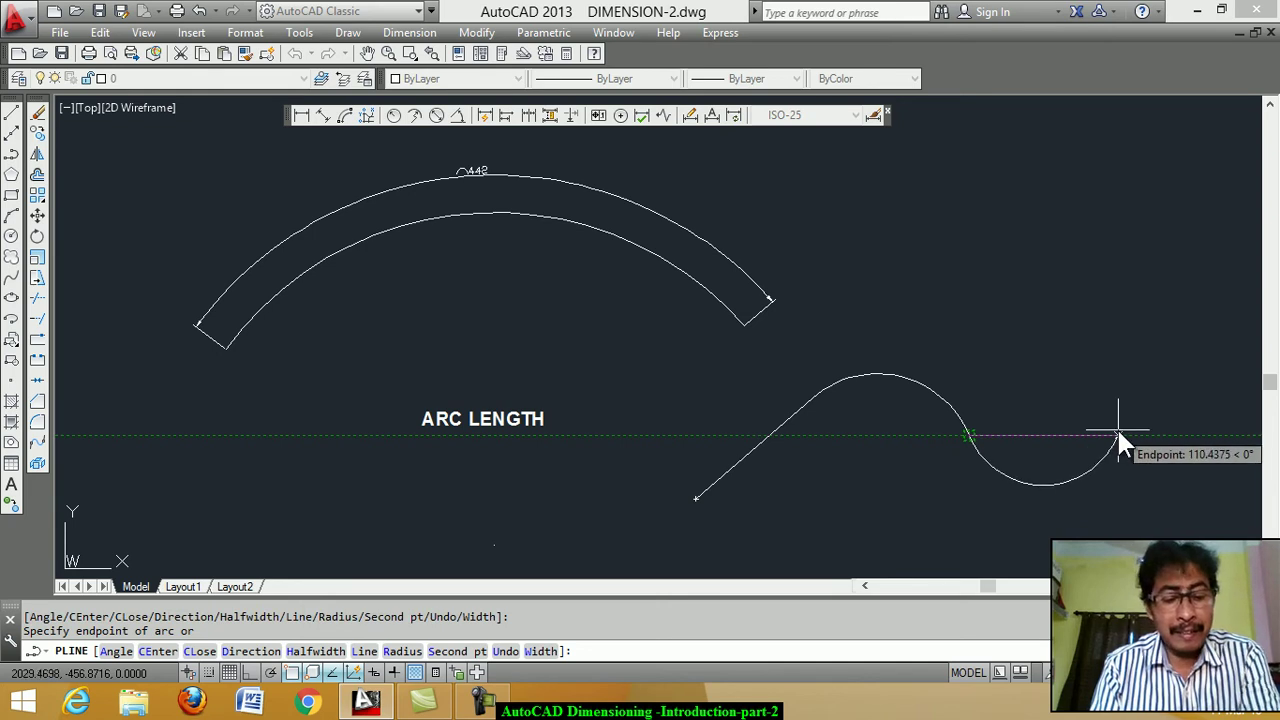
Continue the polyline with a horizontal line (Ortho on) and a final upward arc.
text(l)
key(Return)
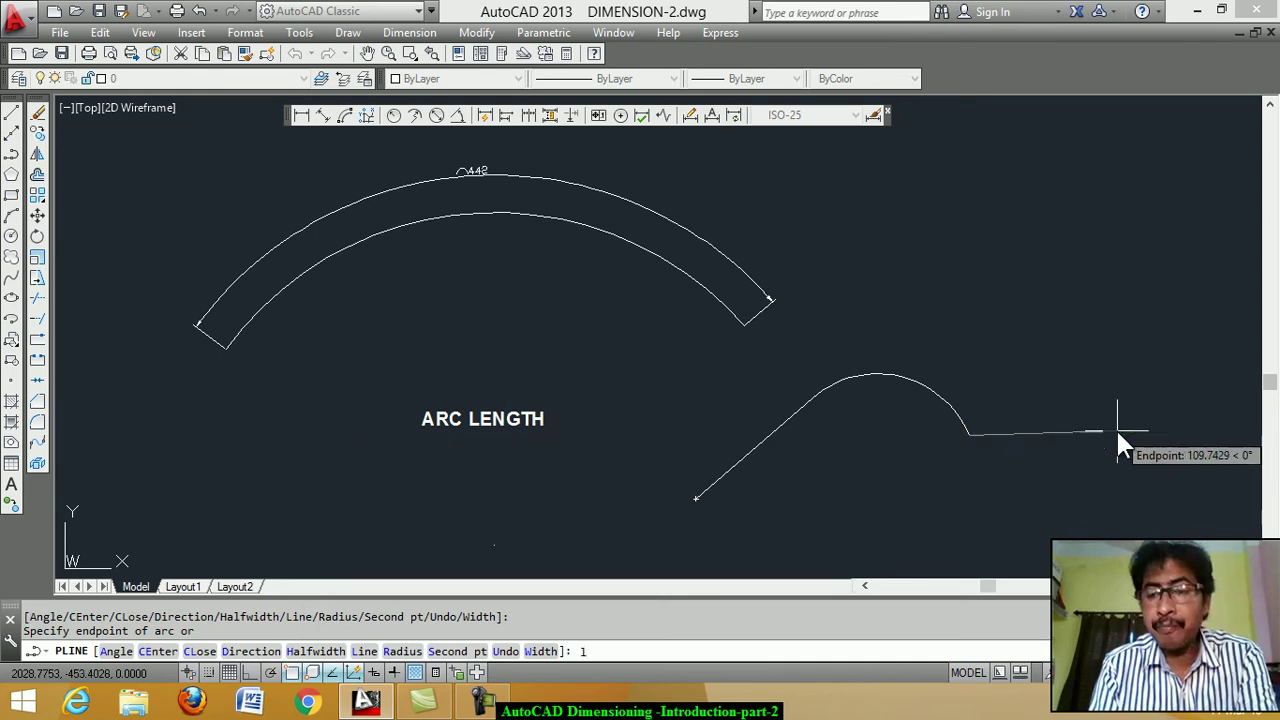
key(F8)
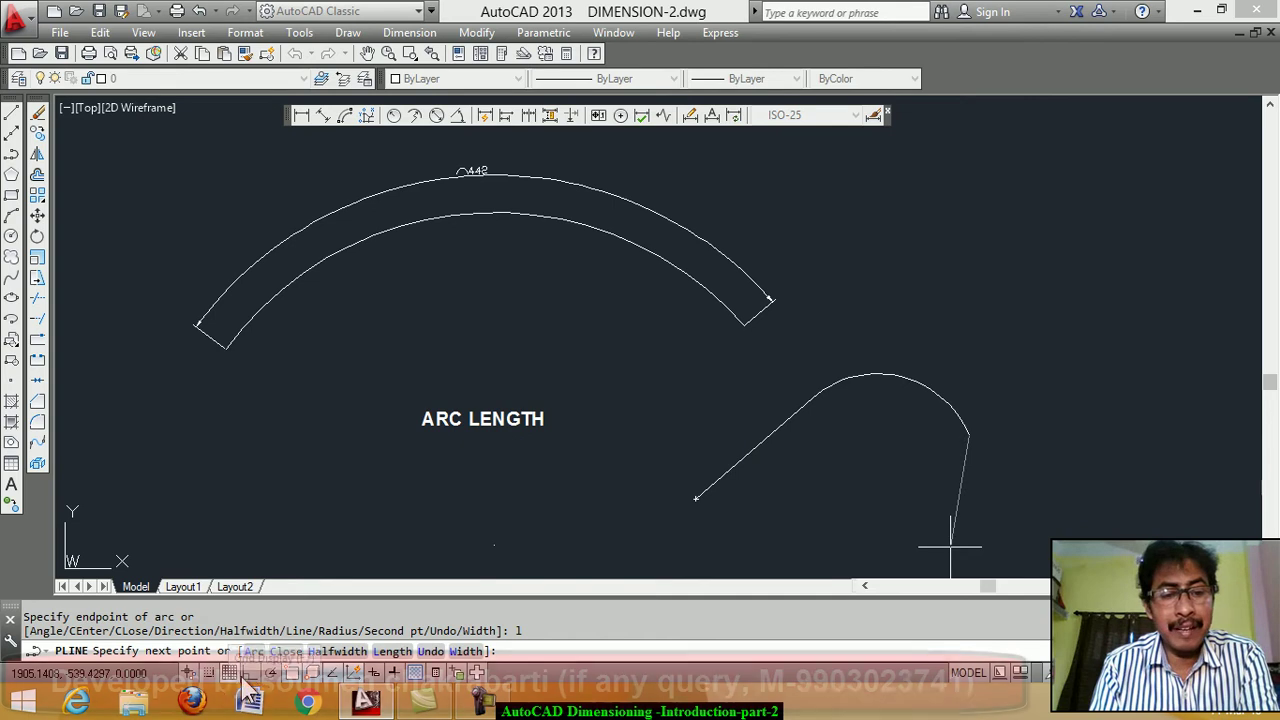
click(1102, 434)
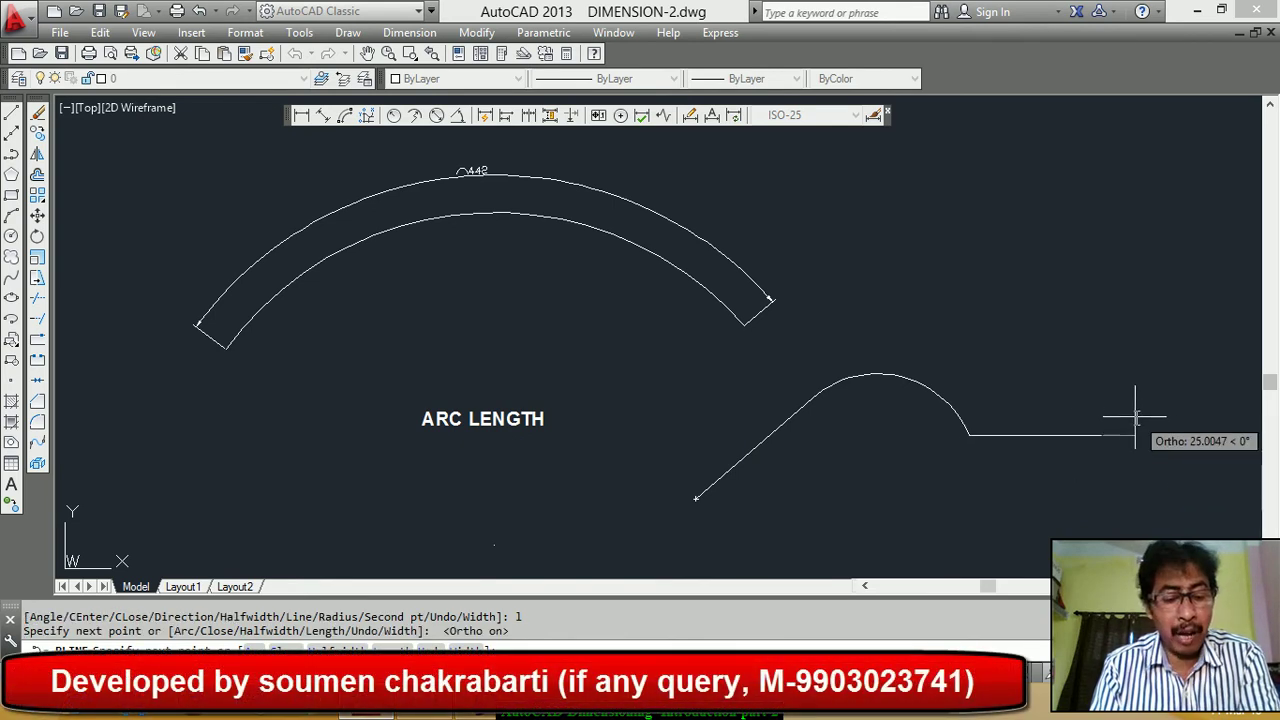
text(a)
key(Return)
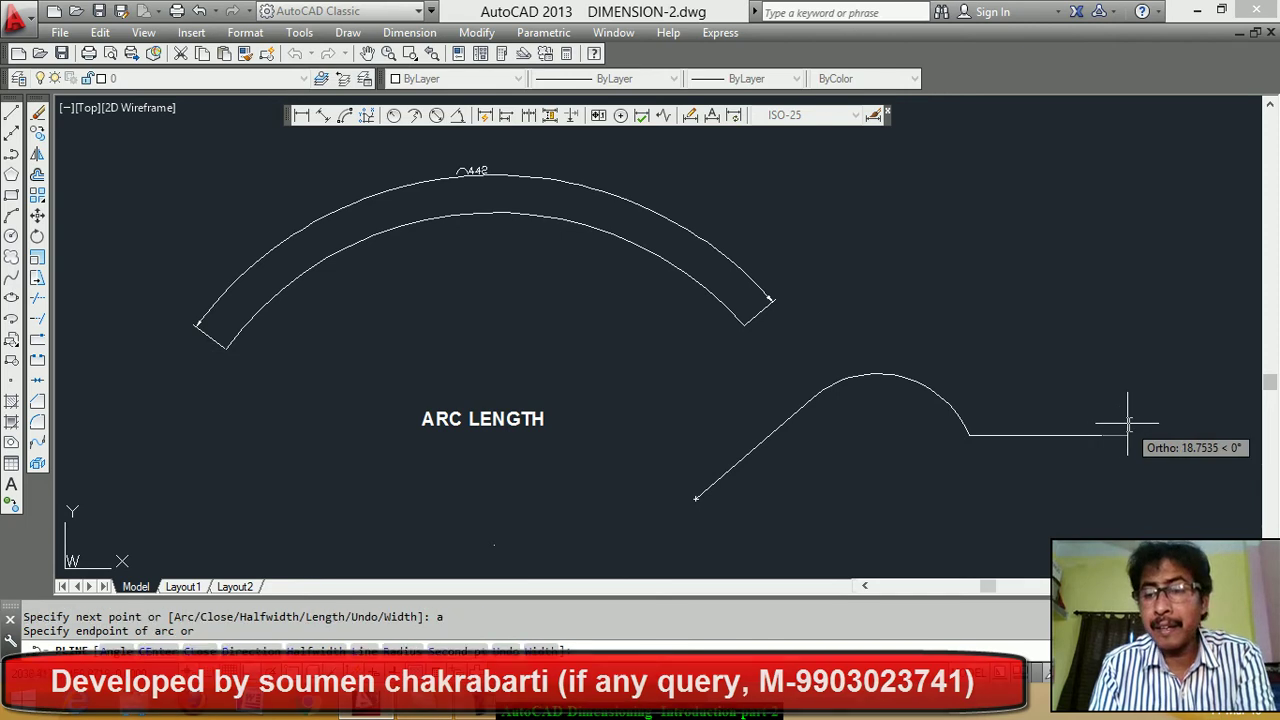
click(1095, 283)
key(Return)
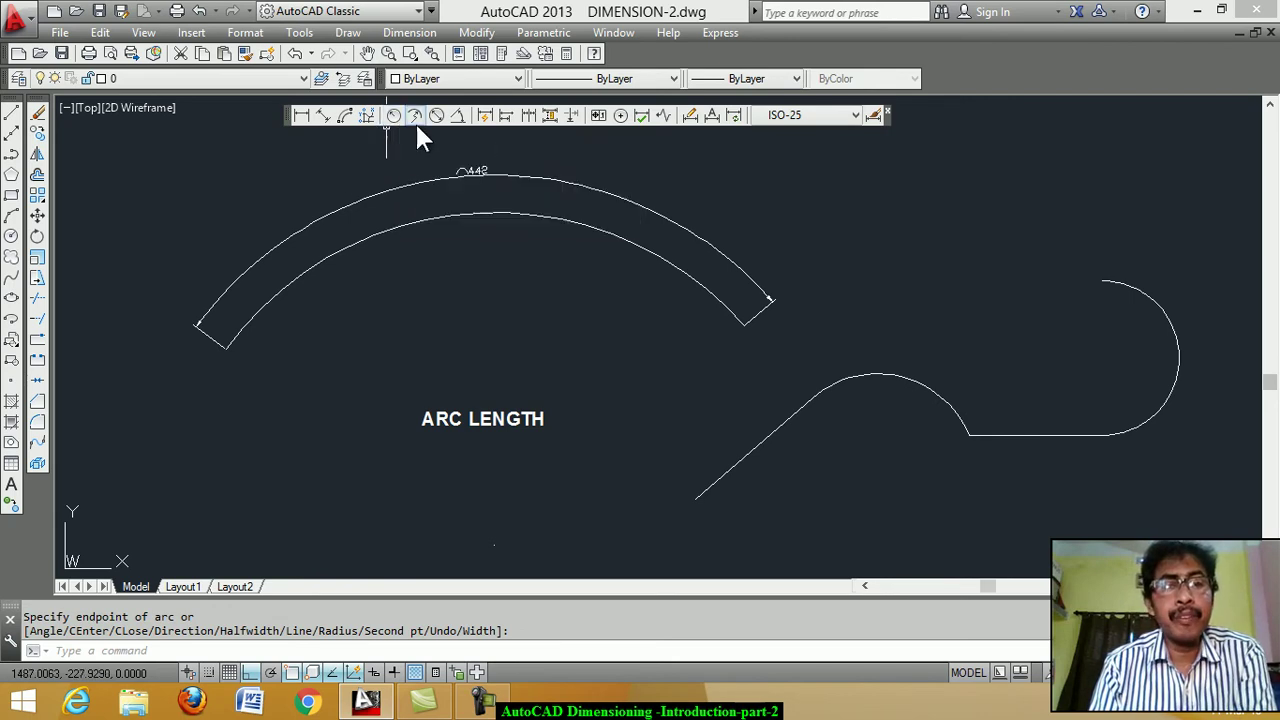
Dimension the polyline arcs: 139 above the first arc, 180 beside the right arc.
click(345, 118)
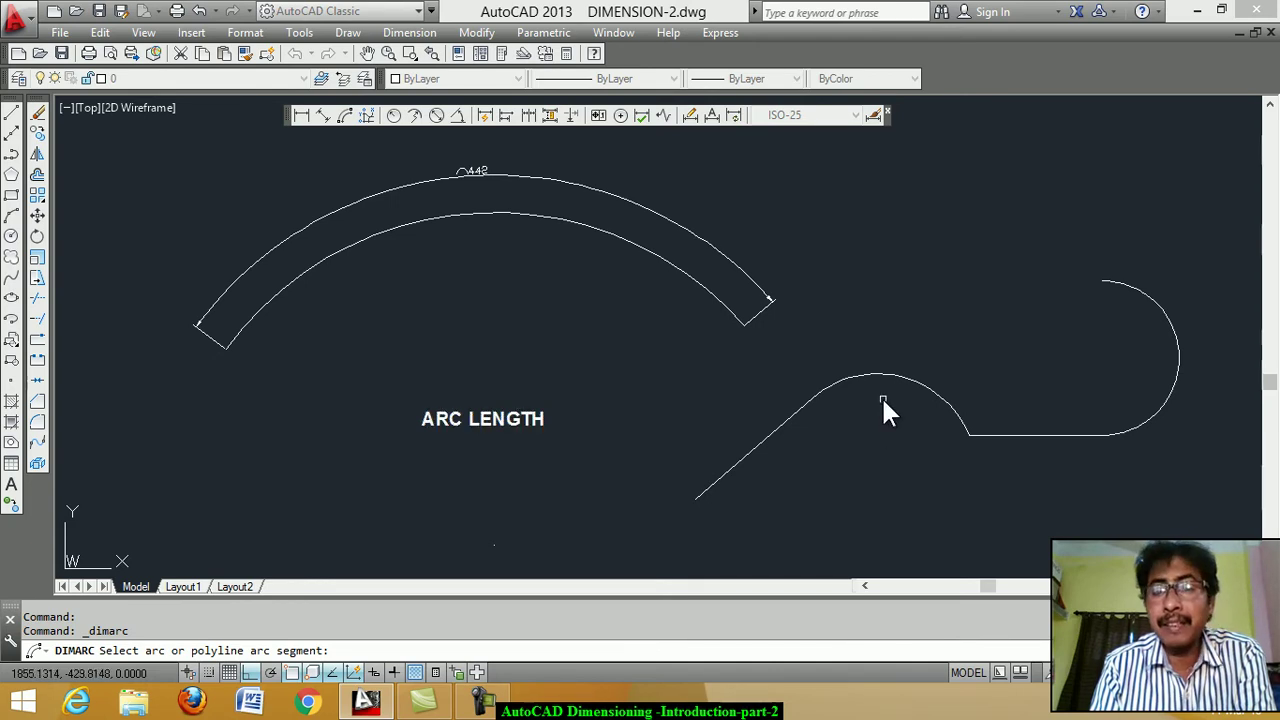
click(902, 375)
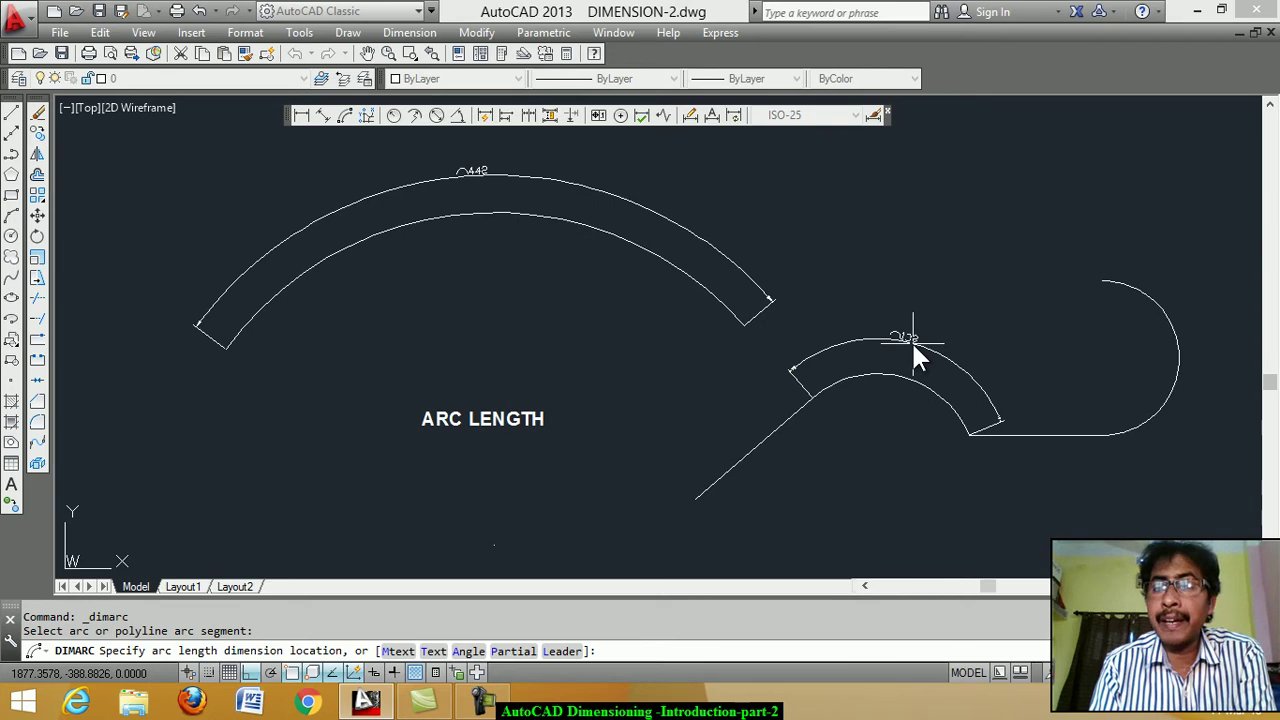
click(912, 341)
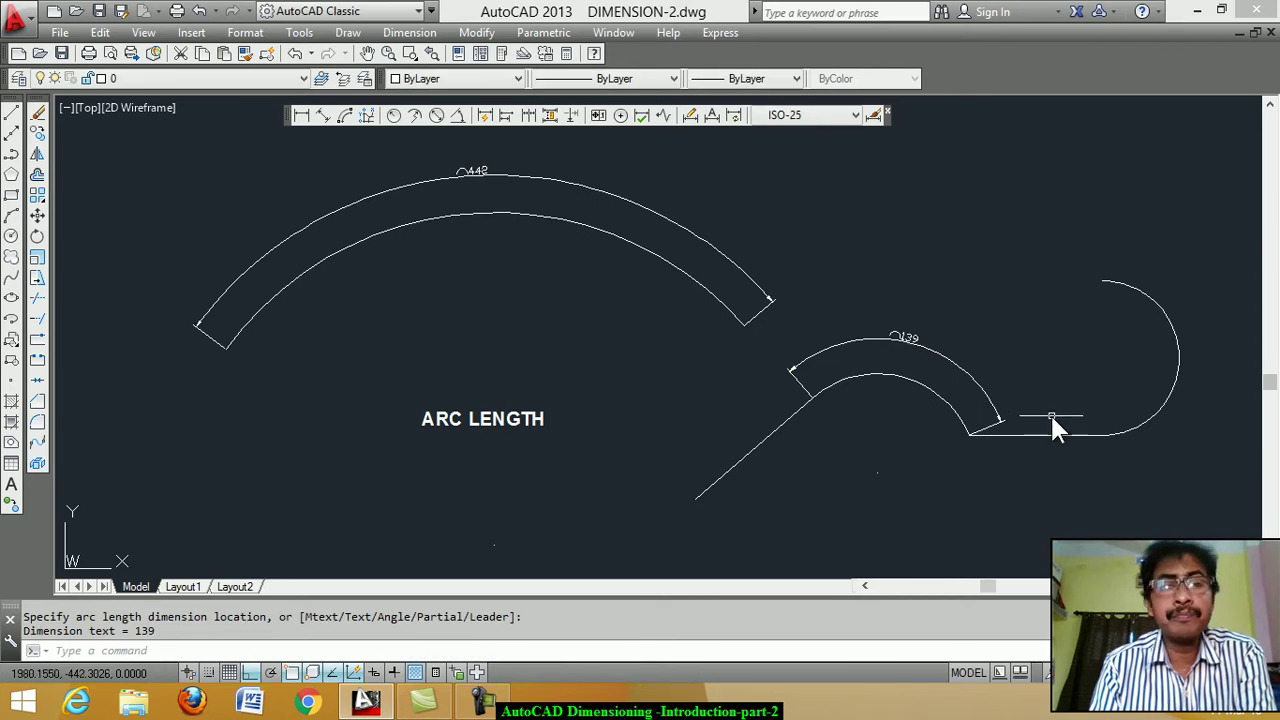
click(346, 118)
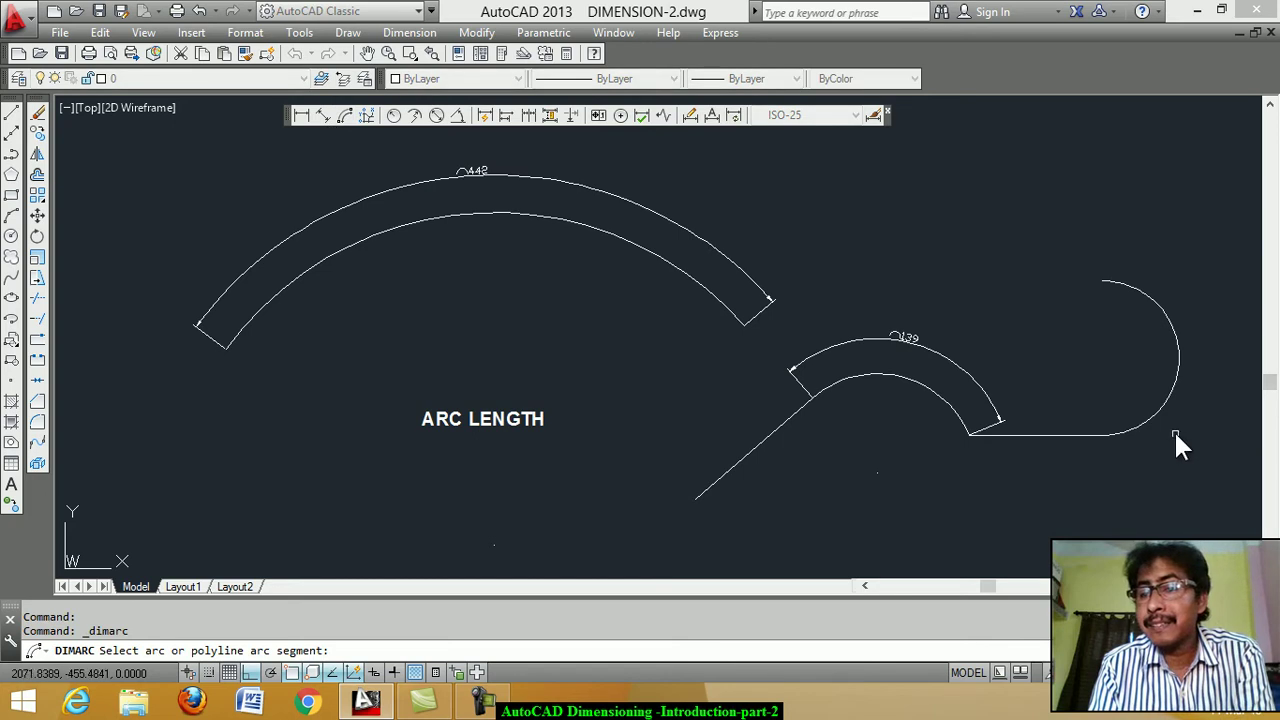
click(1178, 365)
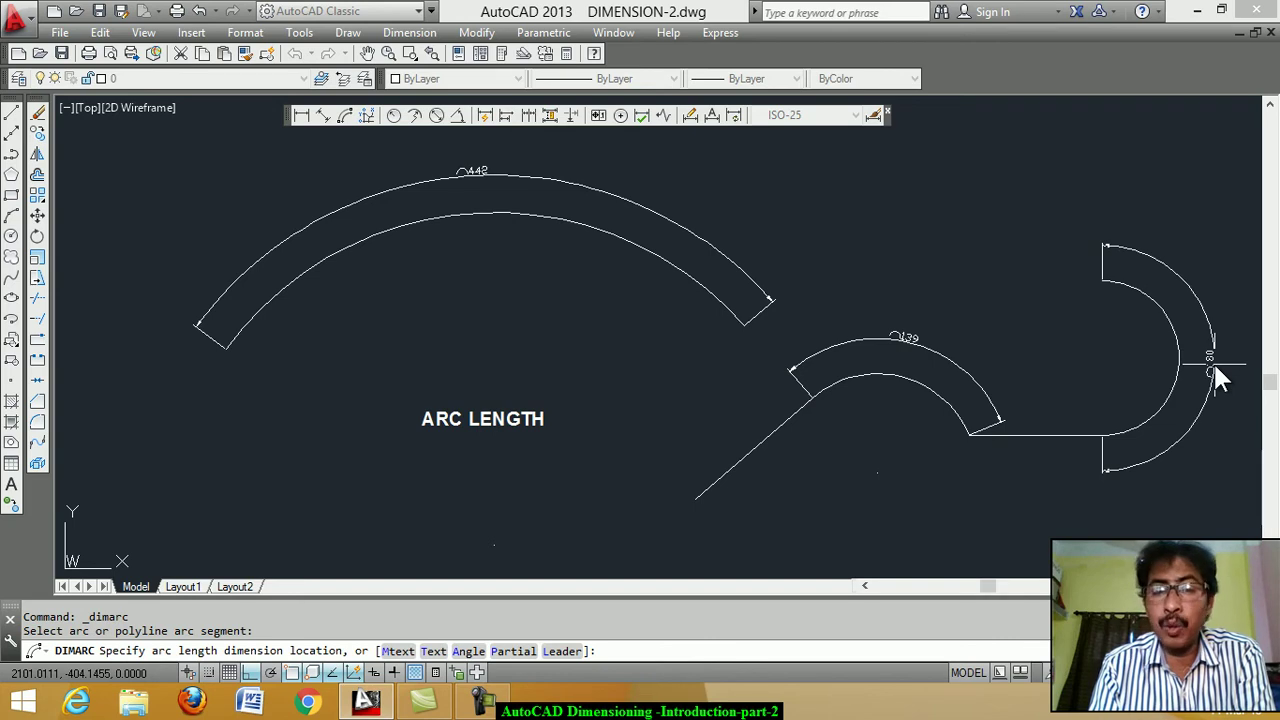
click(1214, 366)
scroll(720, 420, down, 4)
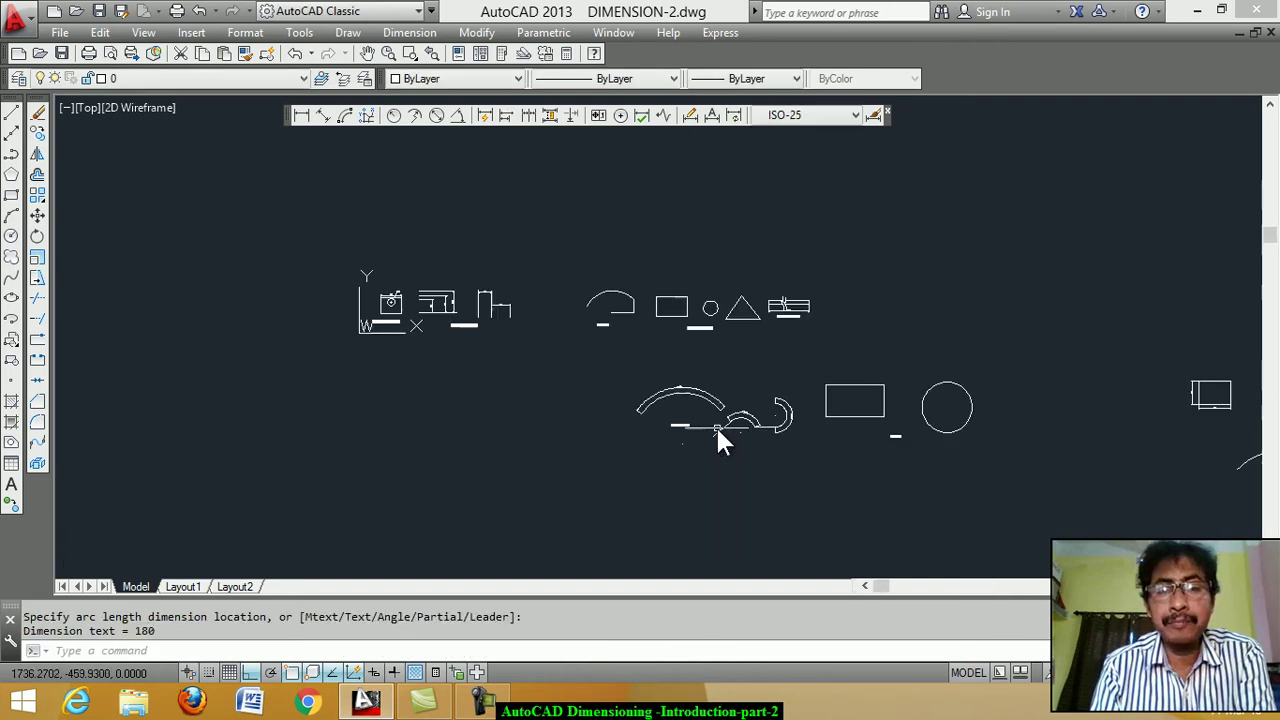
Undo the earlier break, auto-break the 100 dimension at the R19 leader, then undo again.
click(295, 53)
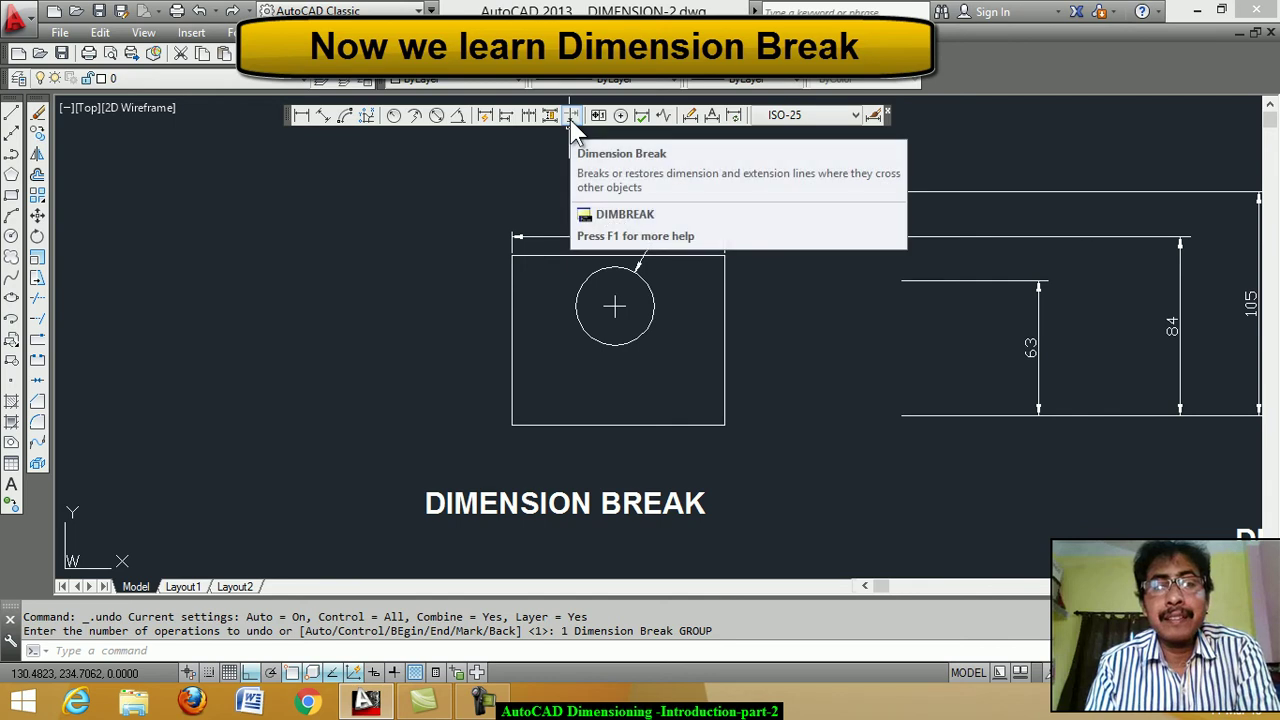
mouse_move(571, 115)
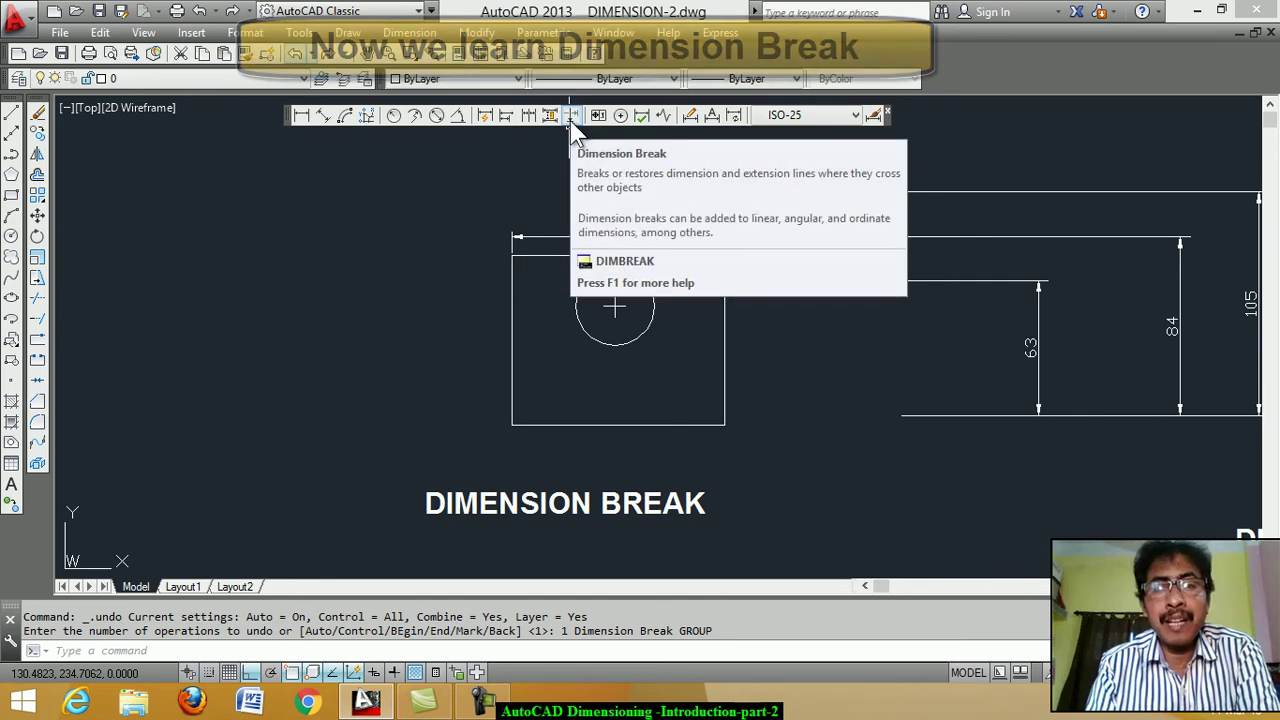
click(573, 120)
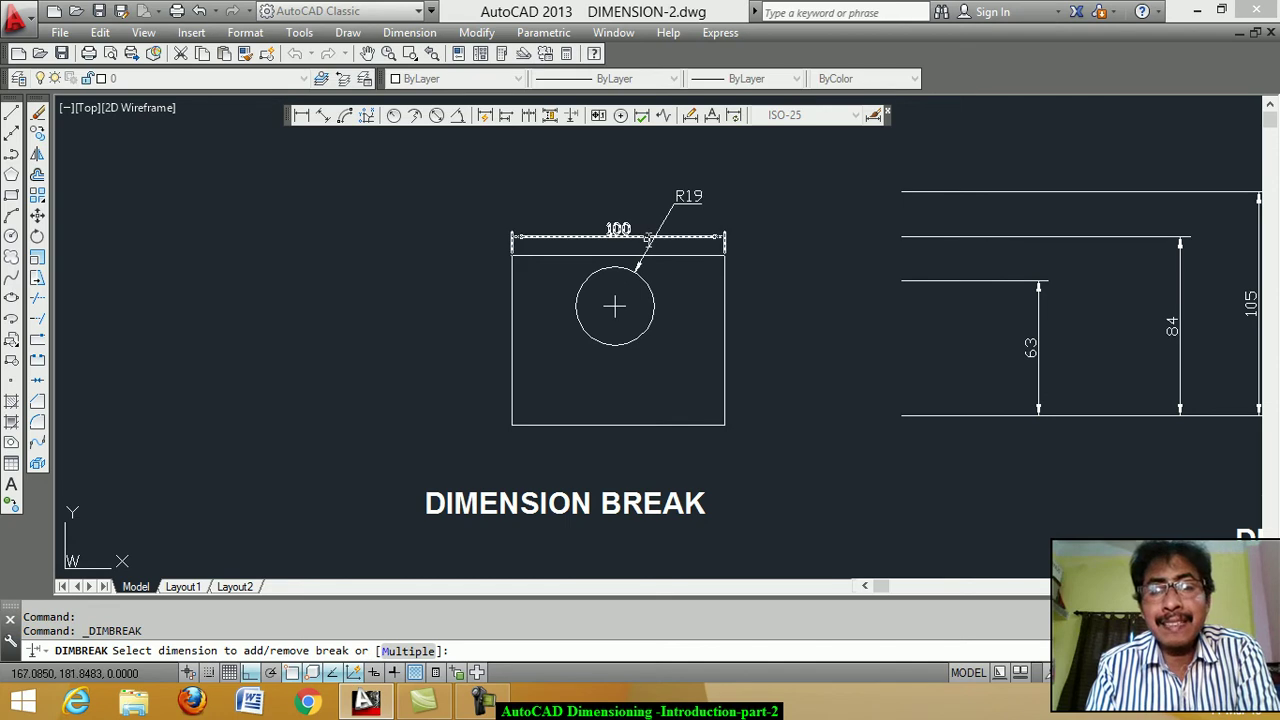
click(643, 235)
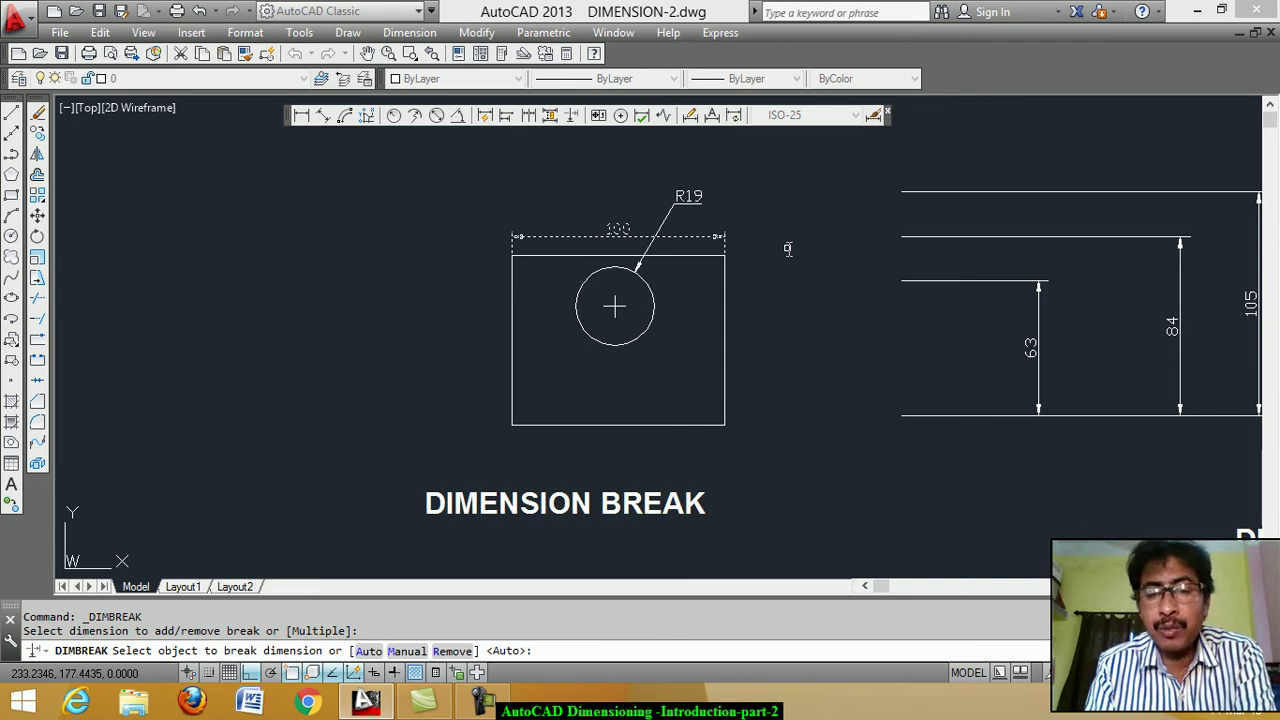
key(Return)
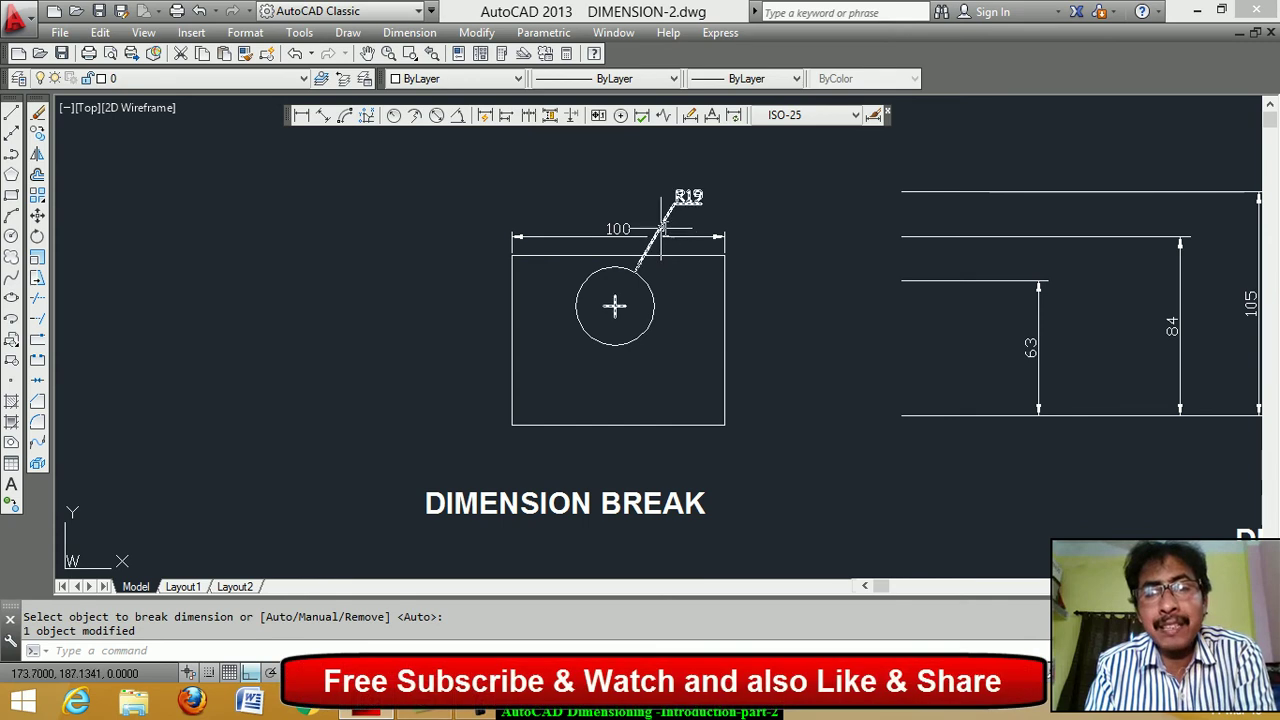
scroll(668, 220, up, 2)
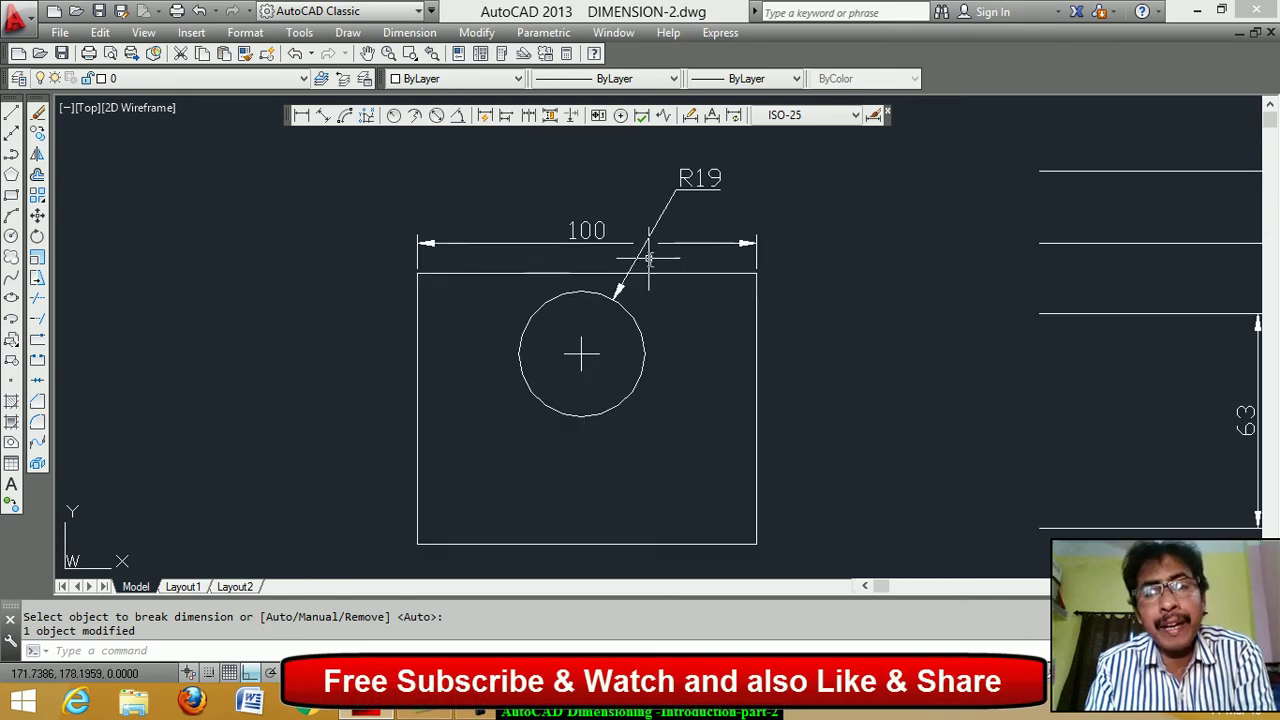
click(297, 55)
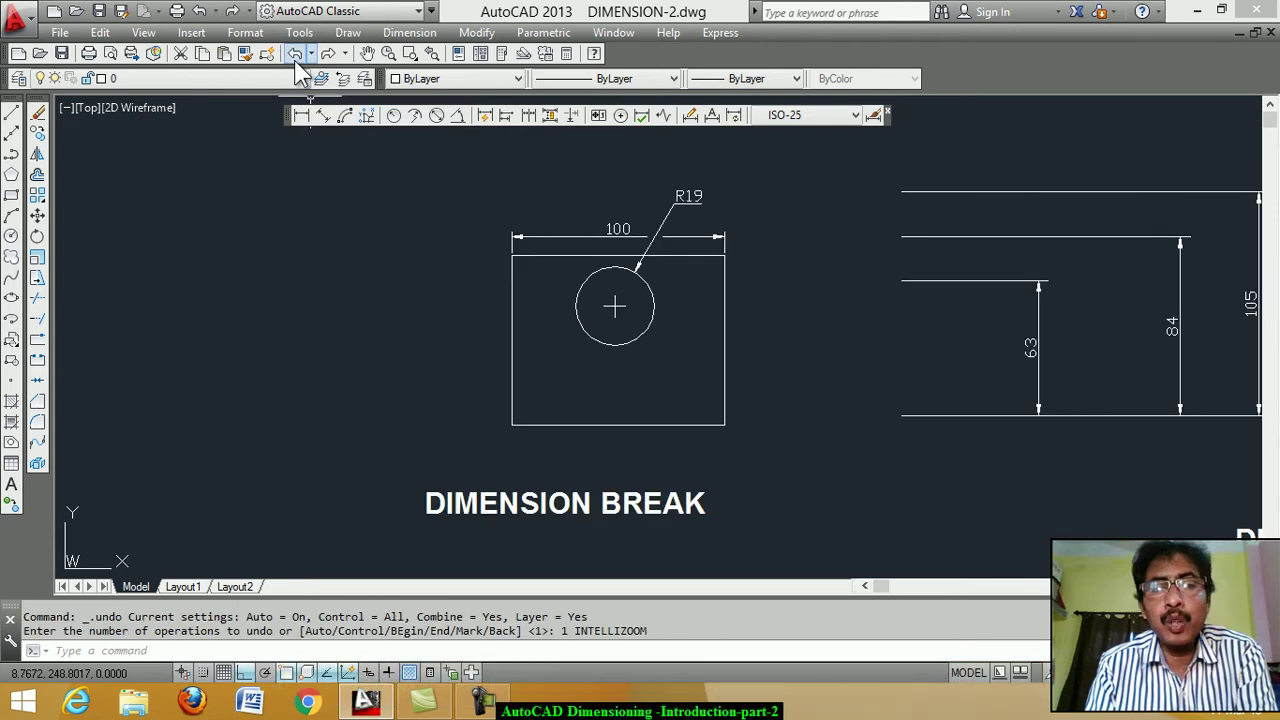
Undo, then auto-break the 100 dimension where the R19 leader crosses it.
click(295, 55)
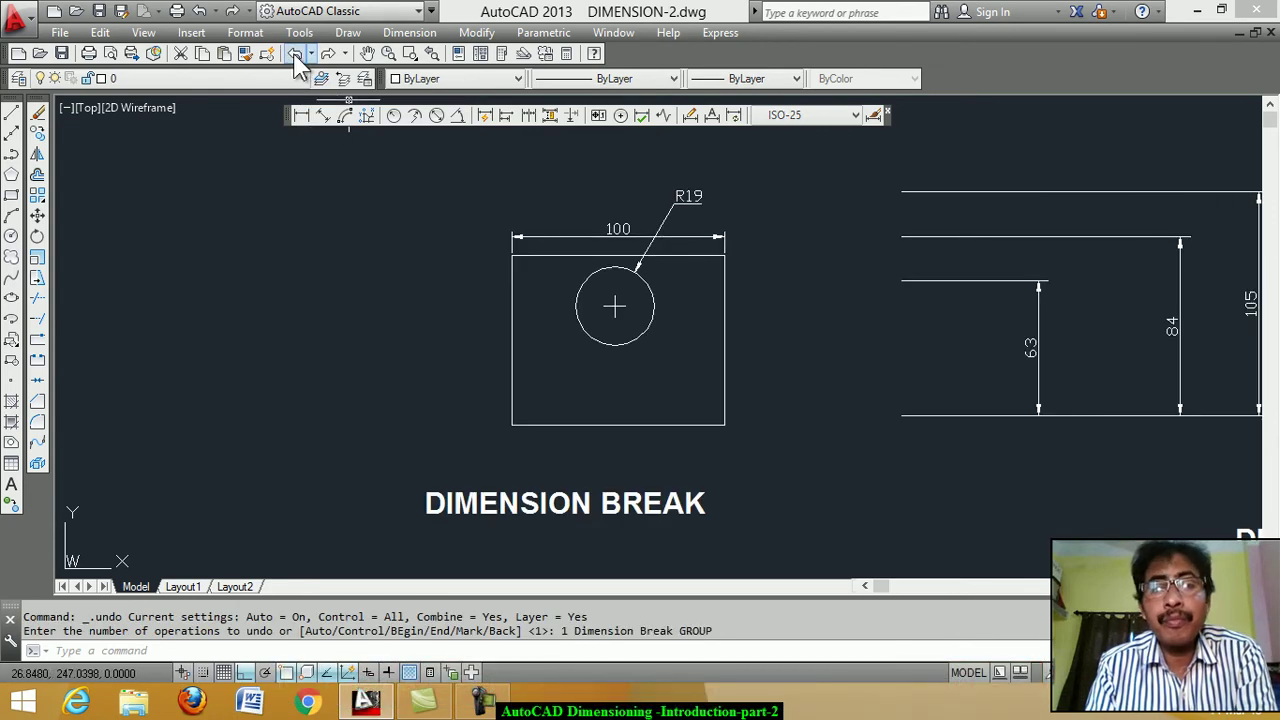
click(570, 117)
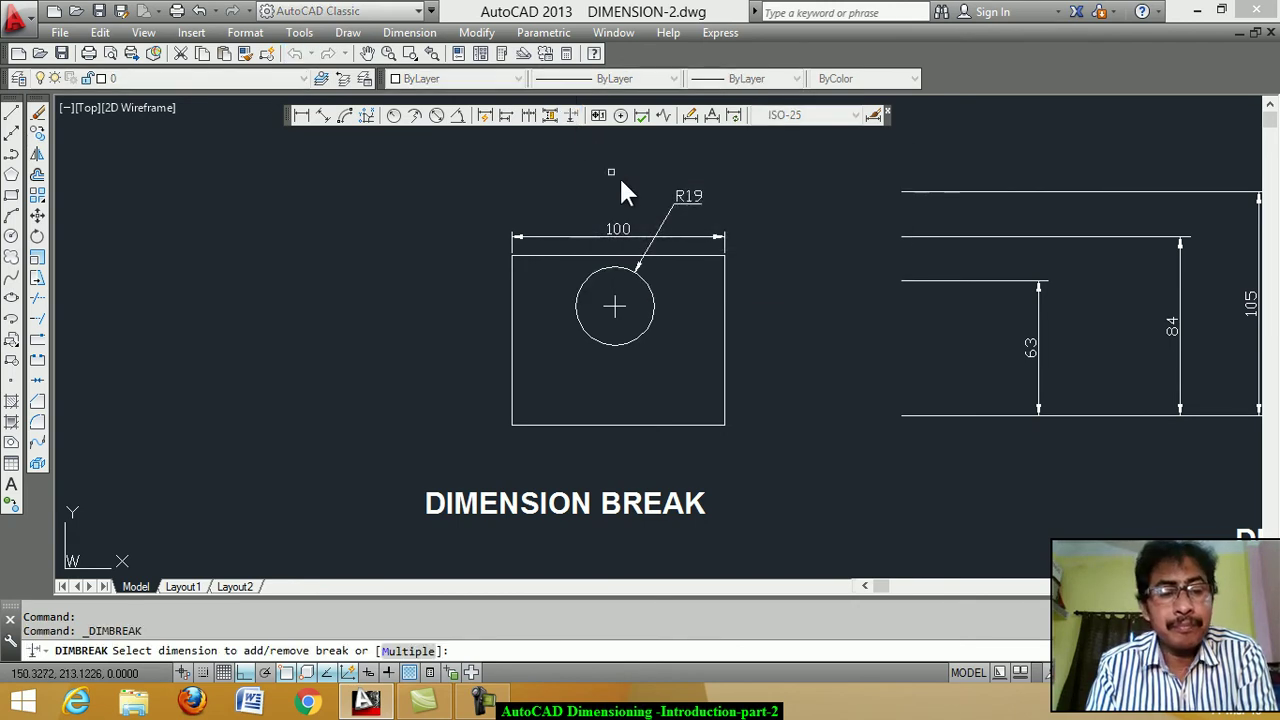
click(641, 240)
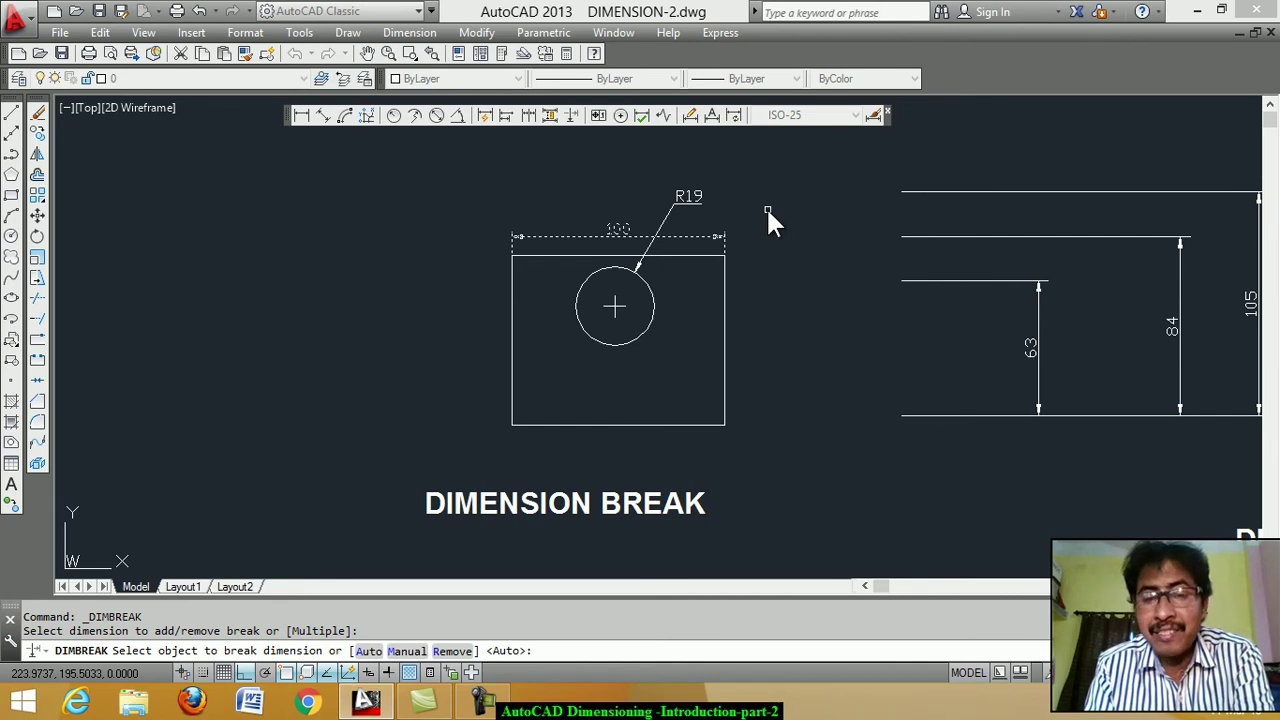
key(Return)
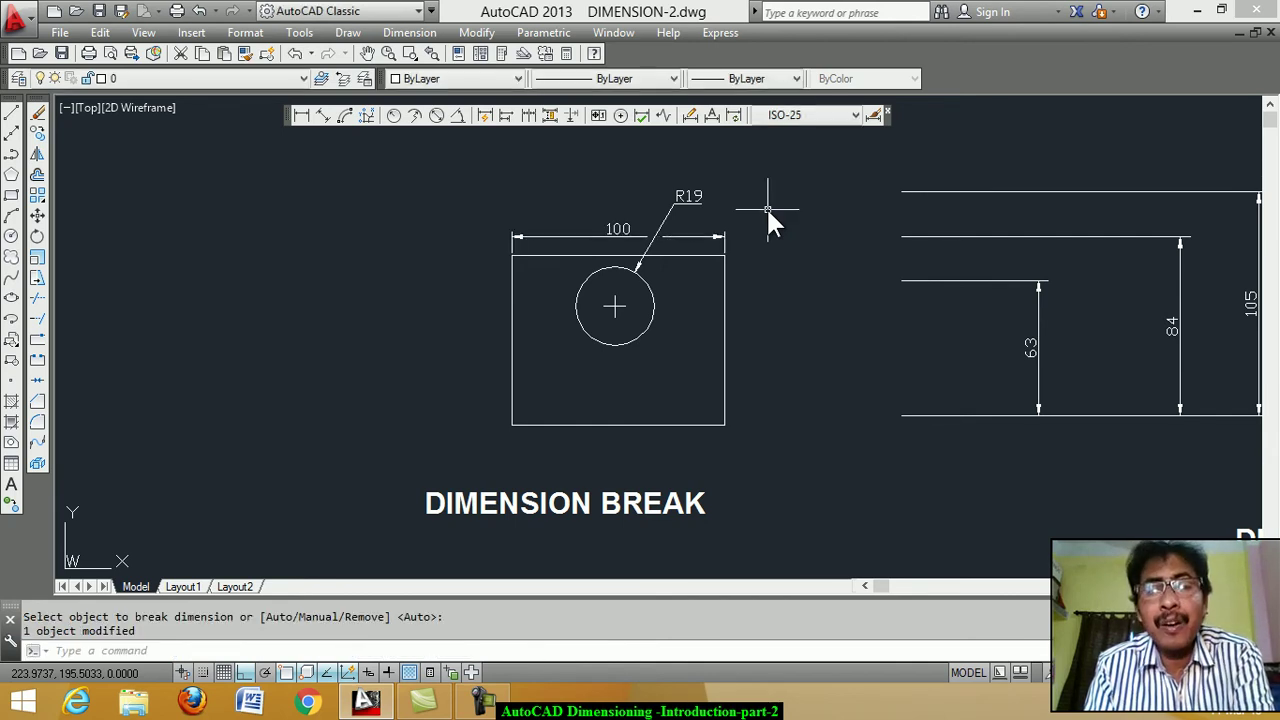
scroll(707, 212, up, 2)
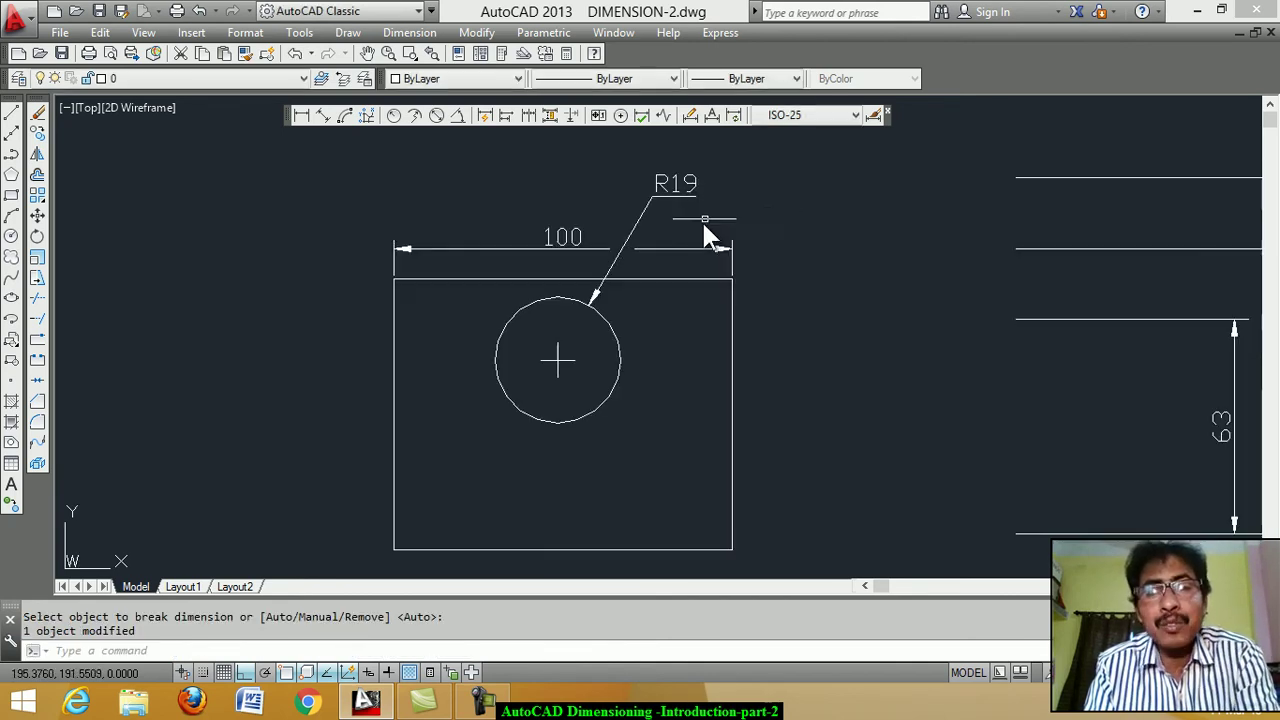
scroll(570, 280, down, 1)
scroll(569, 279, down, 1)
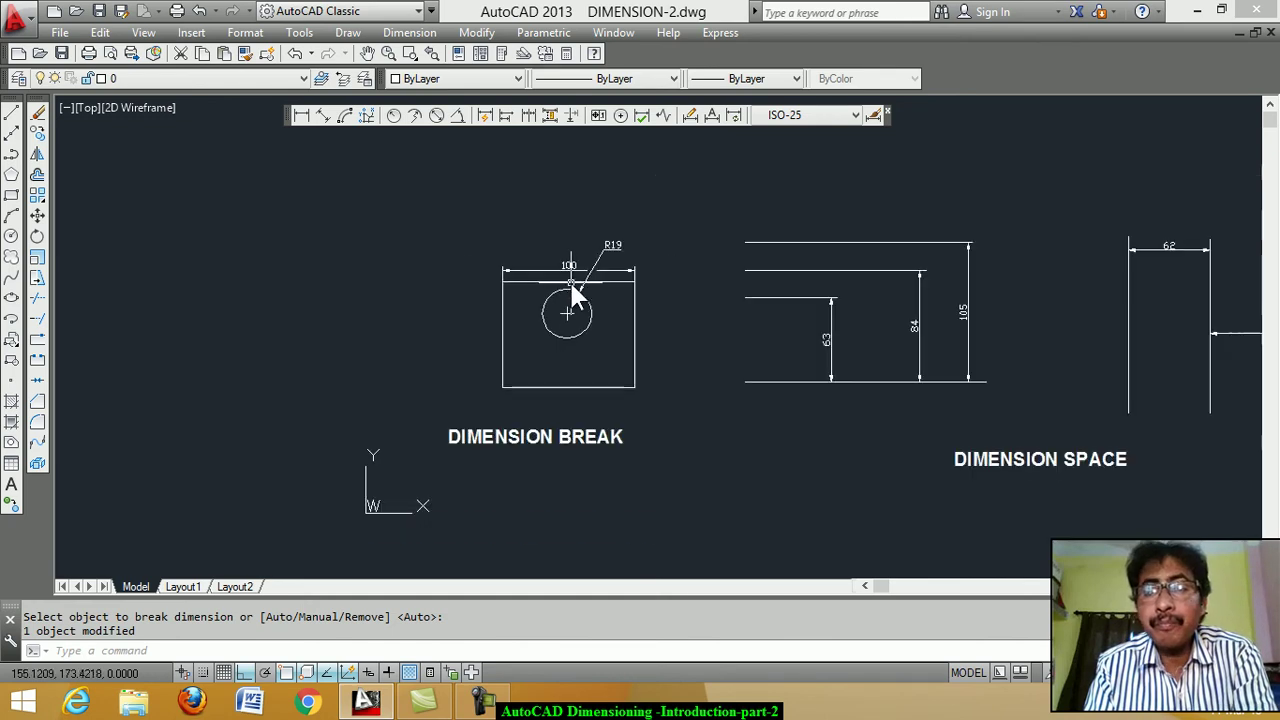
scroll(567, 278, down, 1)
scroll(1040, 313, up, 1)
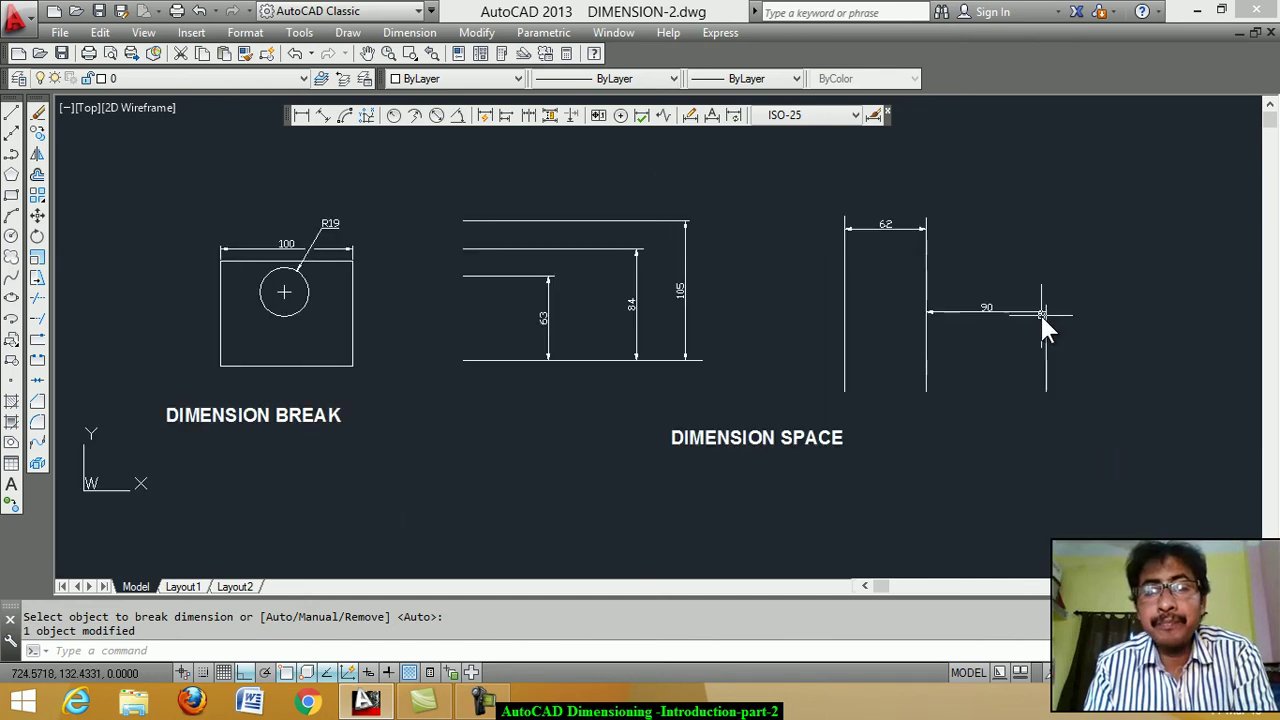
scroll(1040, 313, up, 1)
scroll(1041, 313, down, 2)
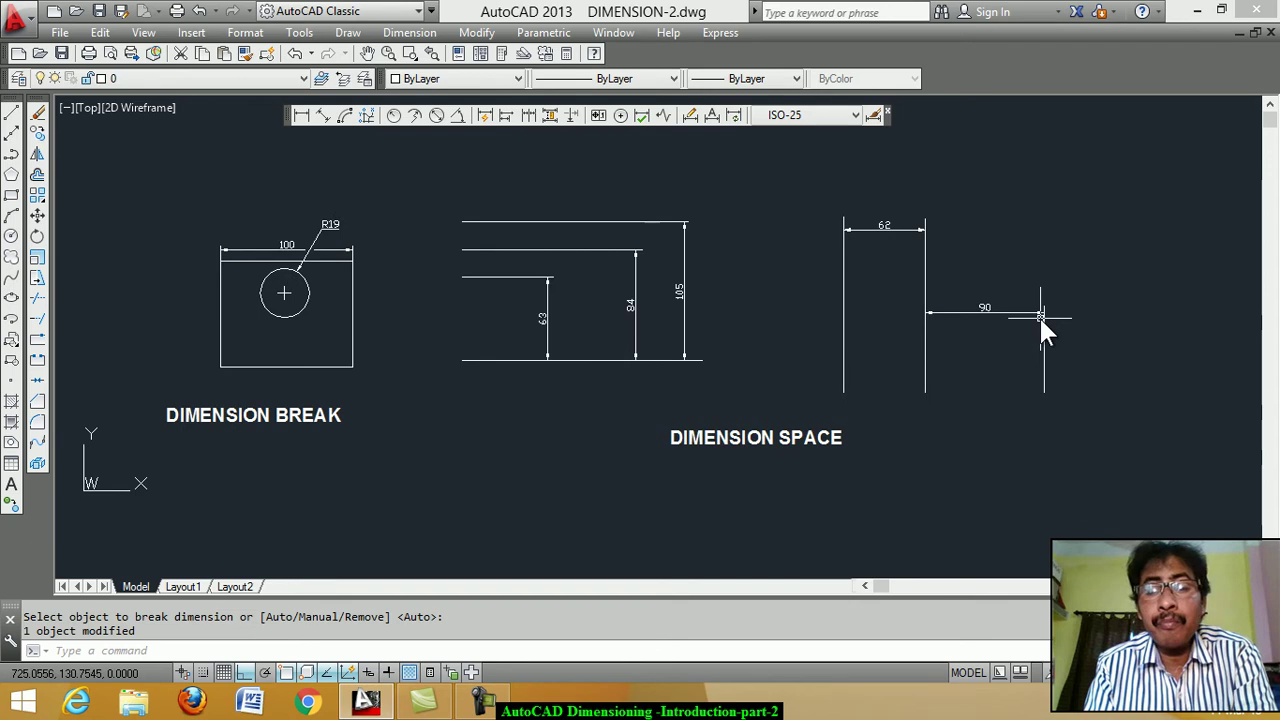
scroll(1039, 315, up, 2)
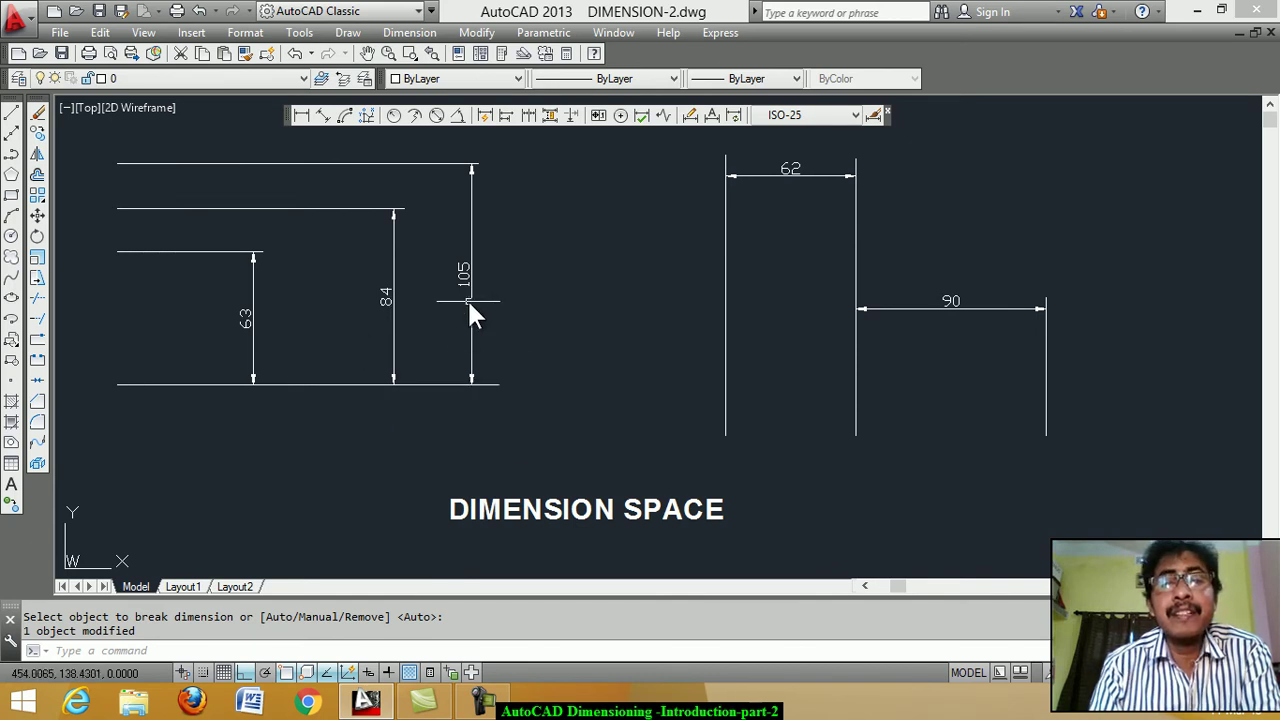
Space the 84 and 105 dimensions automatically from the 63 base dimension.
click(550, 121)
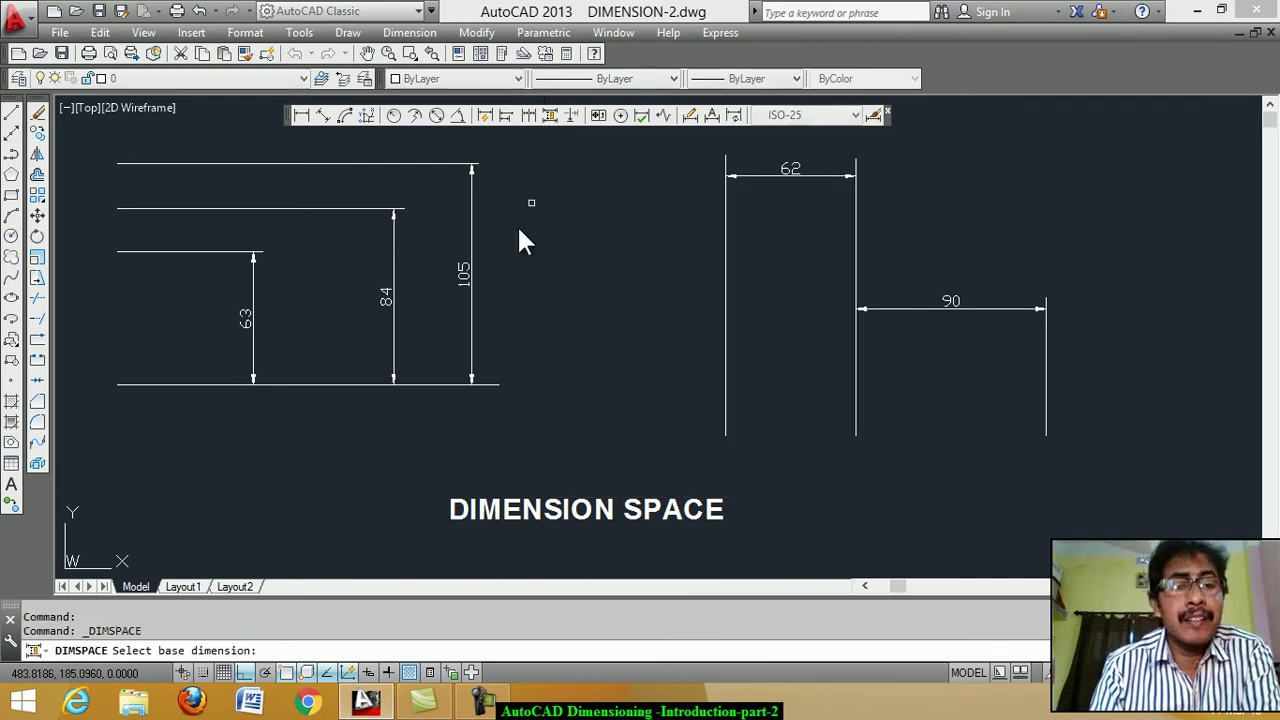
click(256, 357)
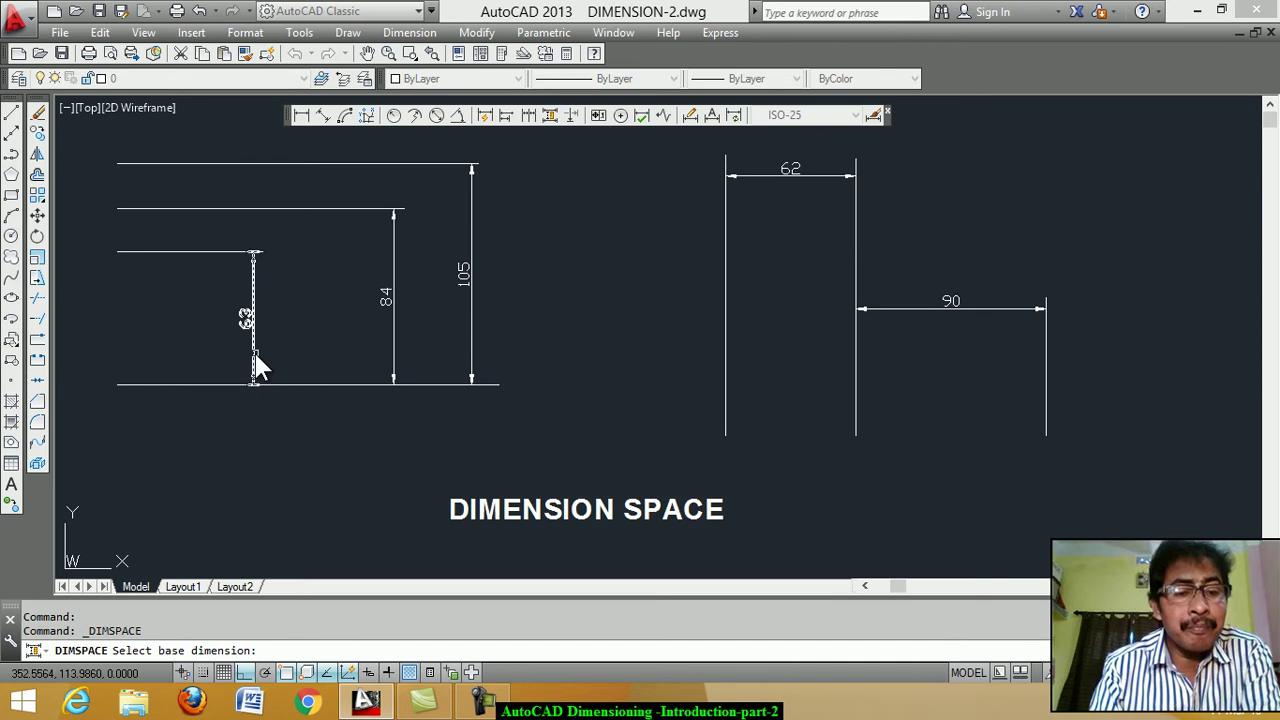
click(392, 350)
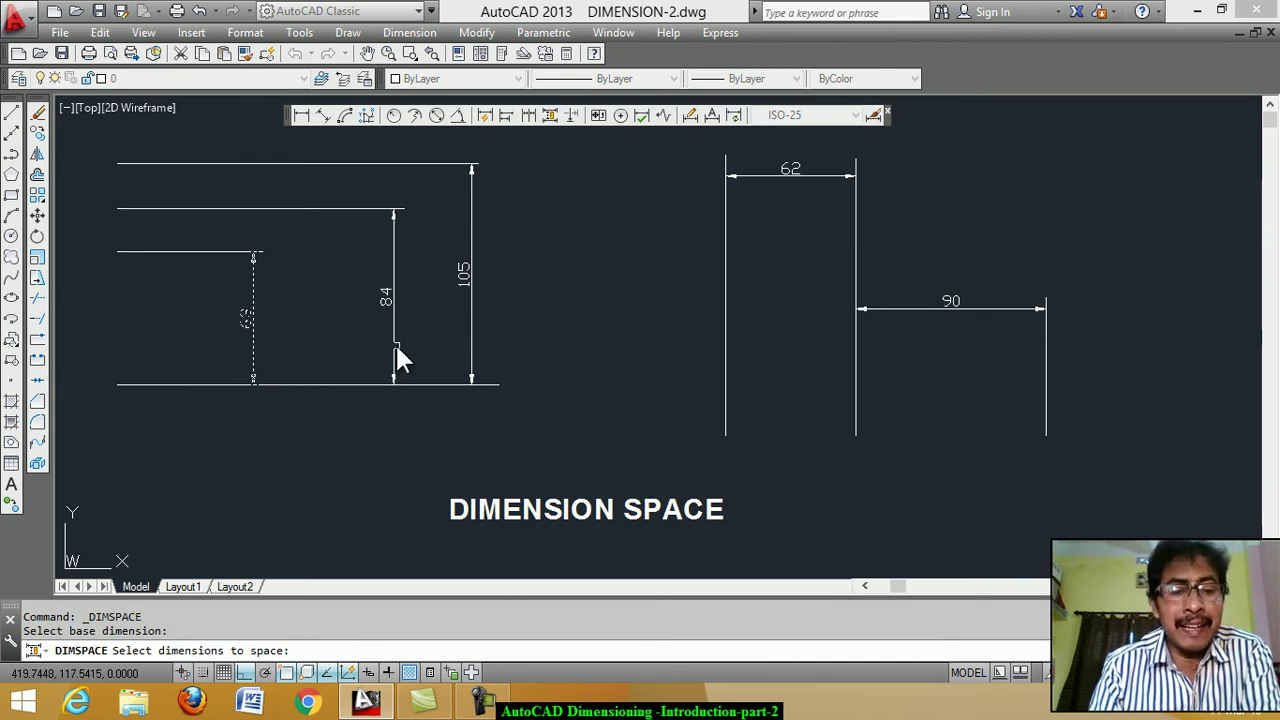
click(396, 347)
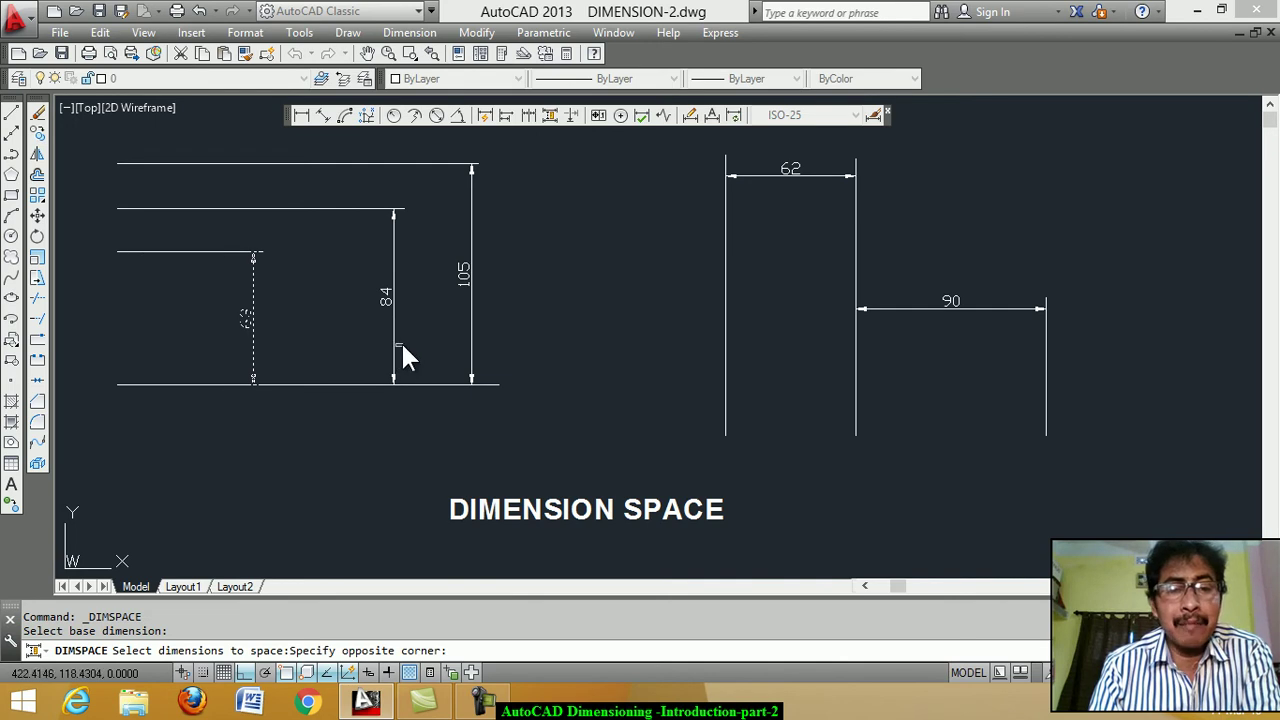
click(387, 333)
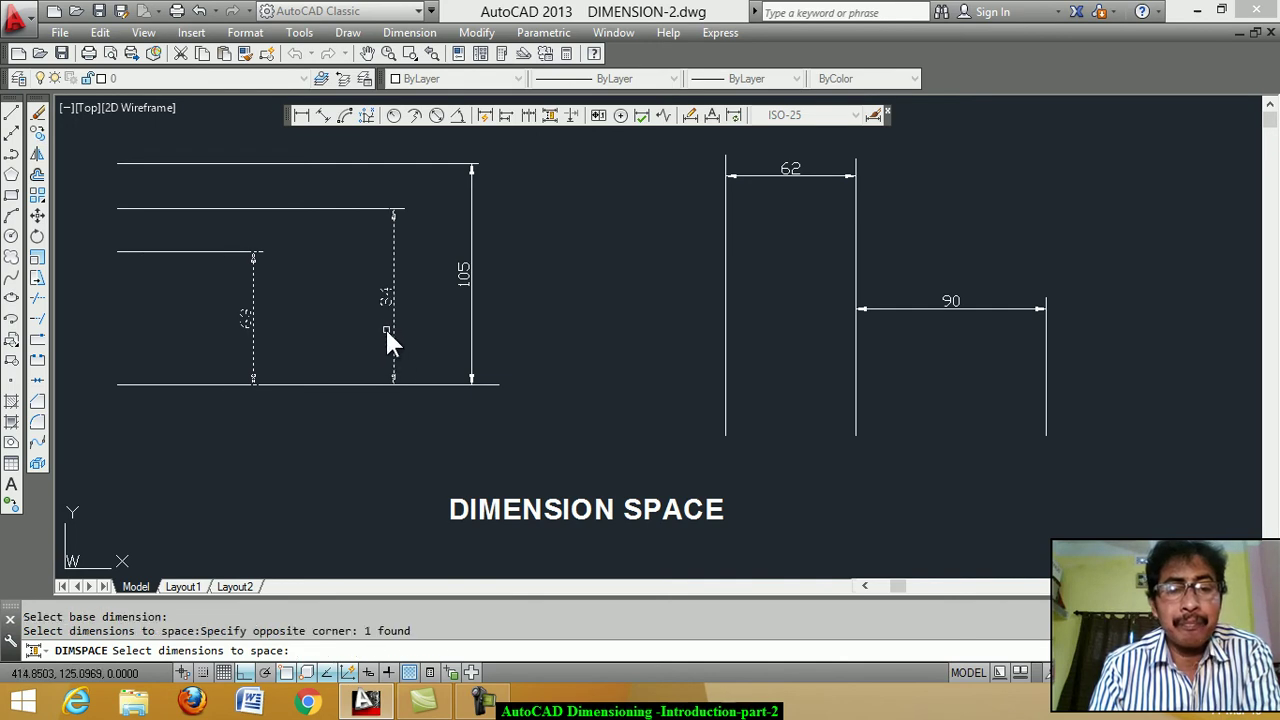
click(469, 335)
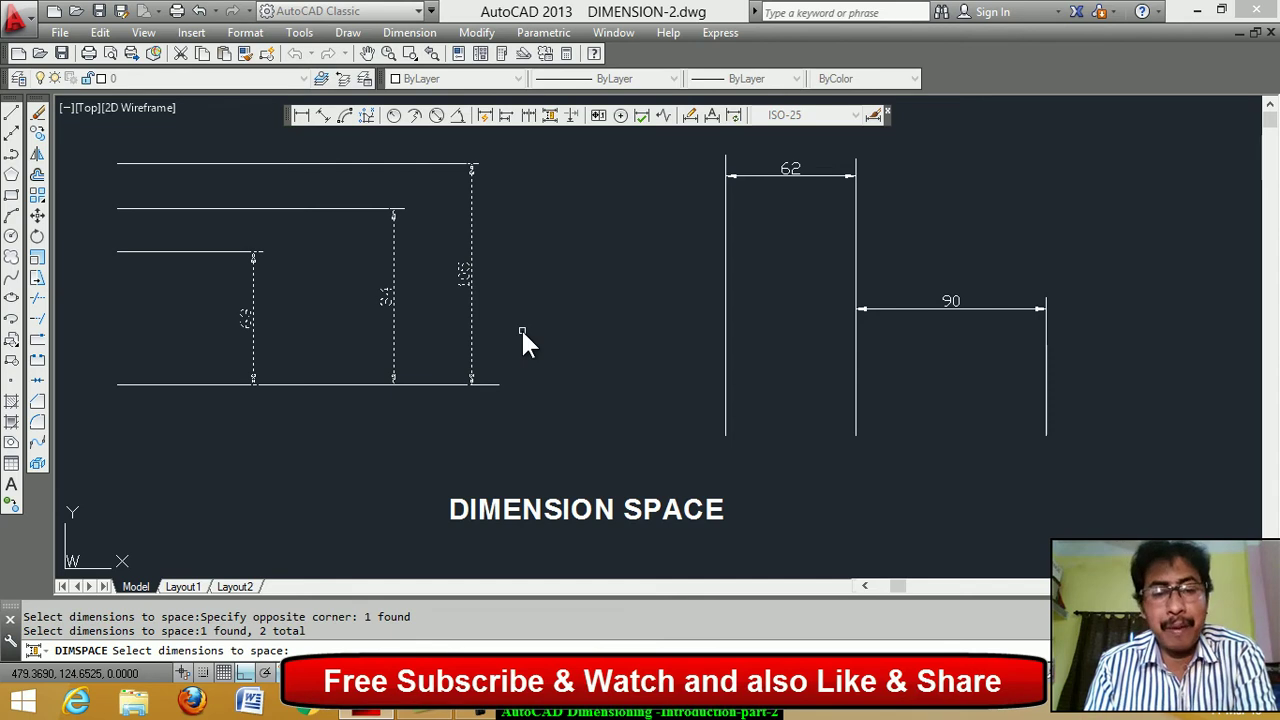
key(Return)
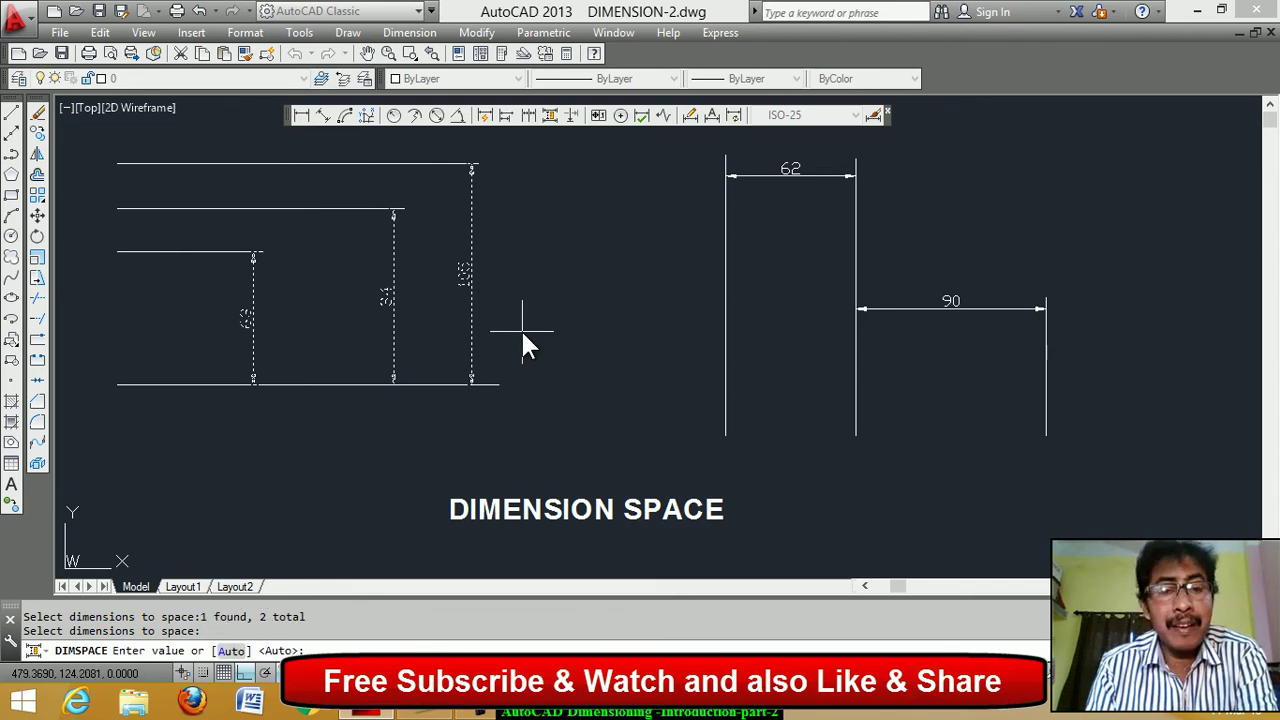
key(Return)
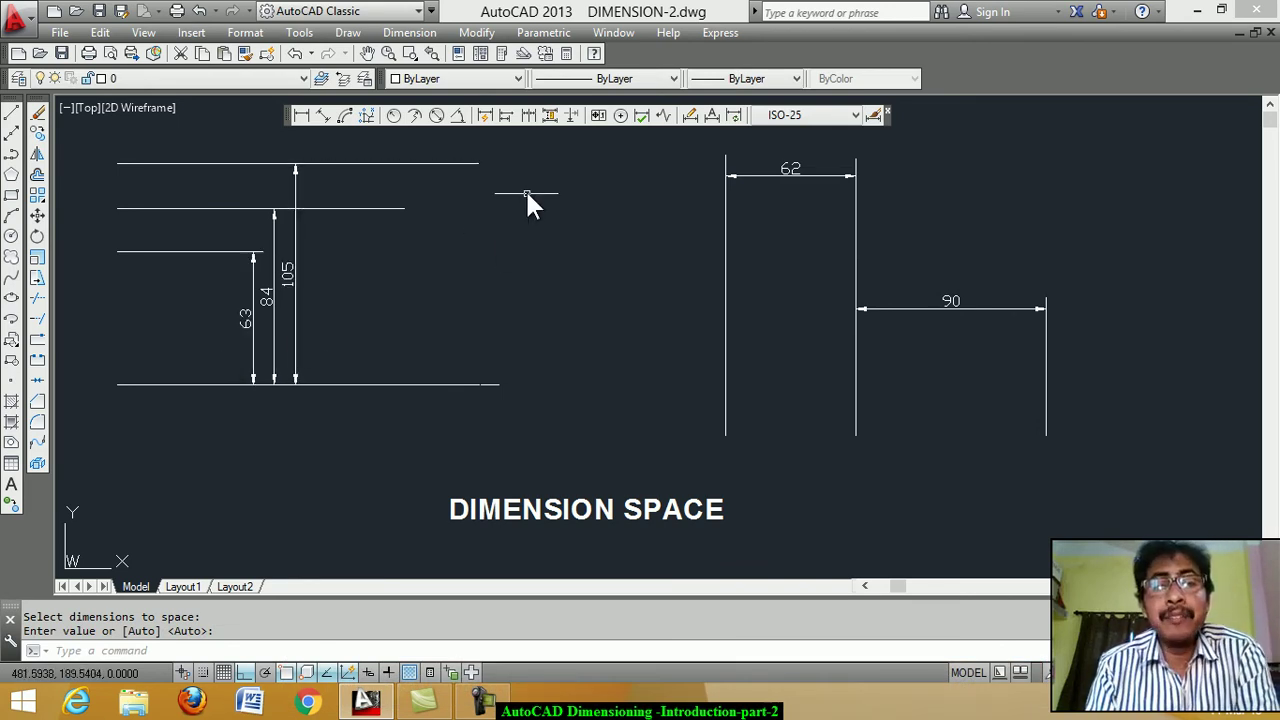
Align the 90 dimension level with the 62 dimension using Dimension Space.
click(550, 130)
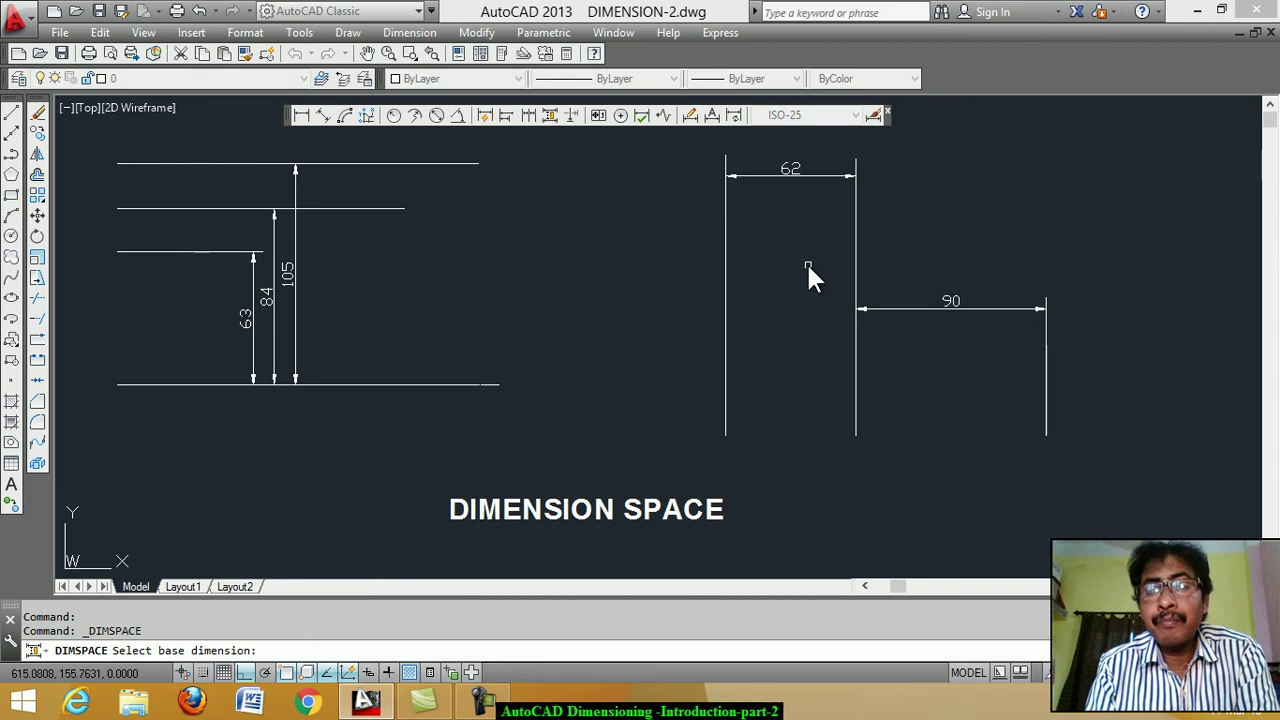
click(766, 177)
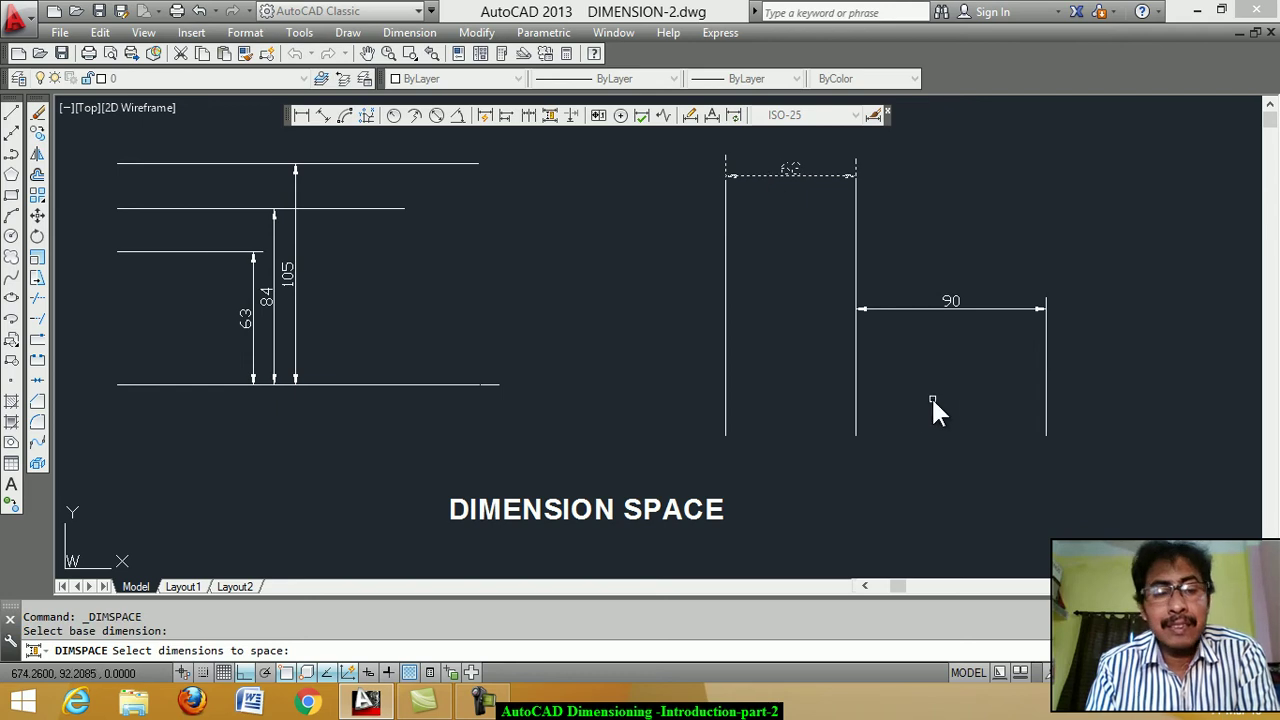
click(904, 308)
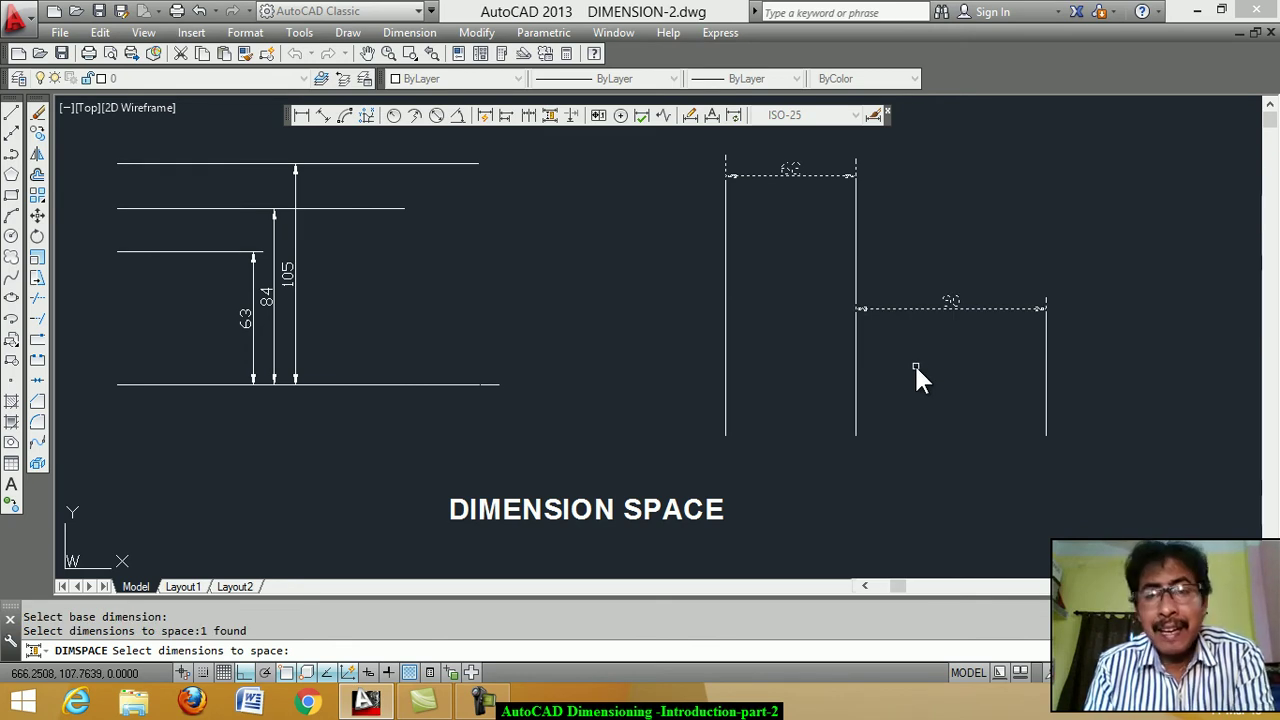
key(Return)
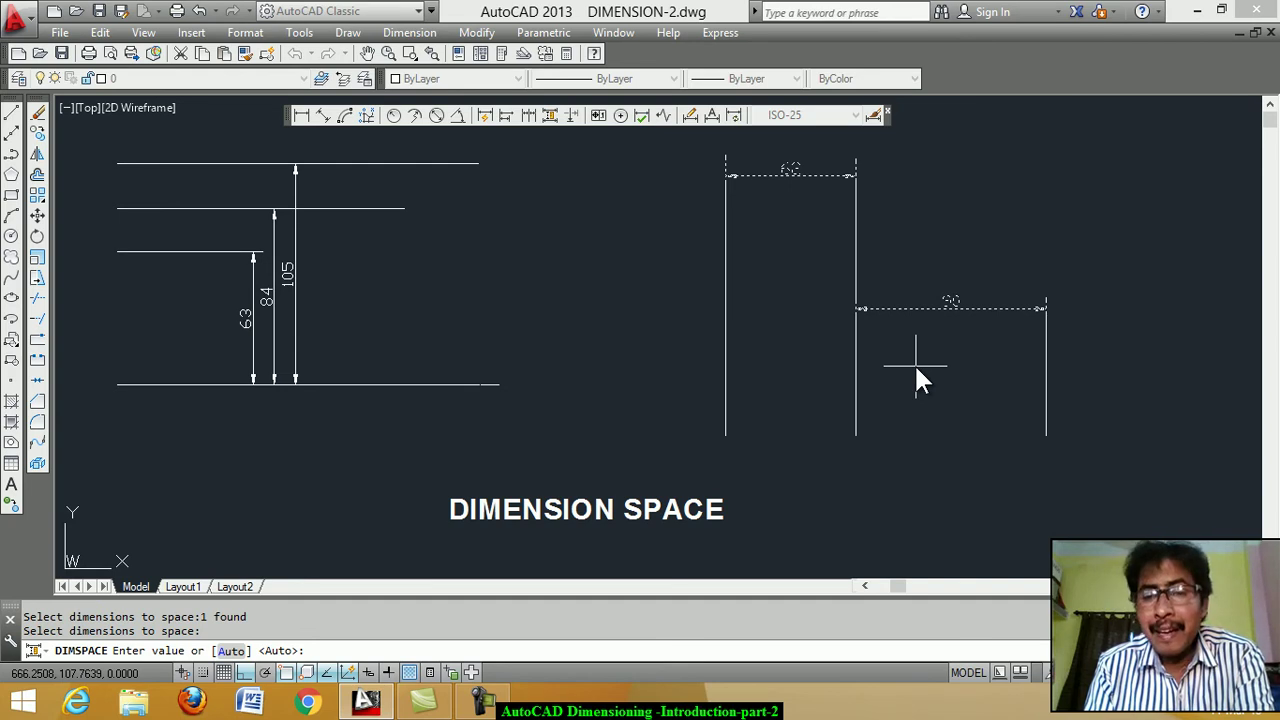
key(Return)
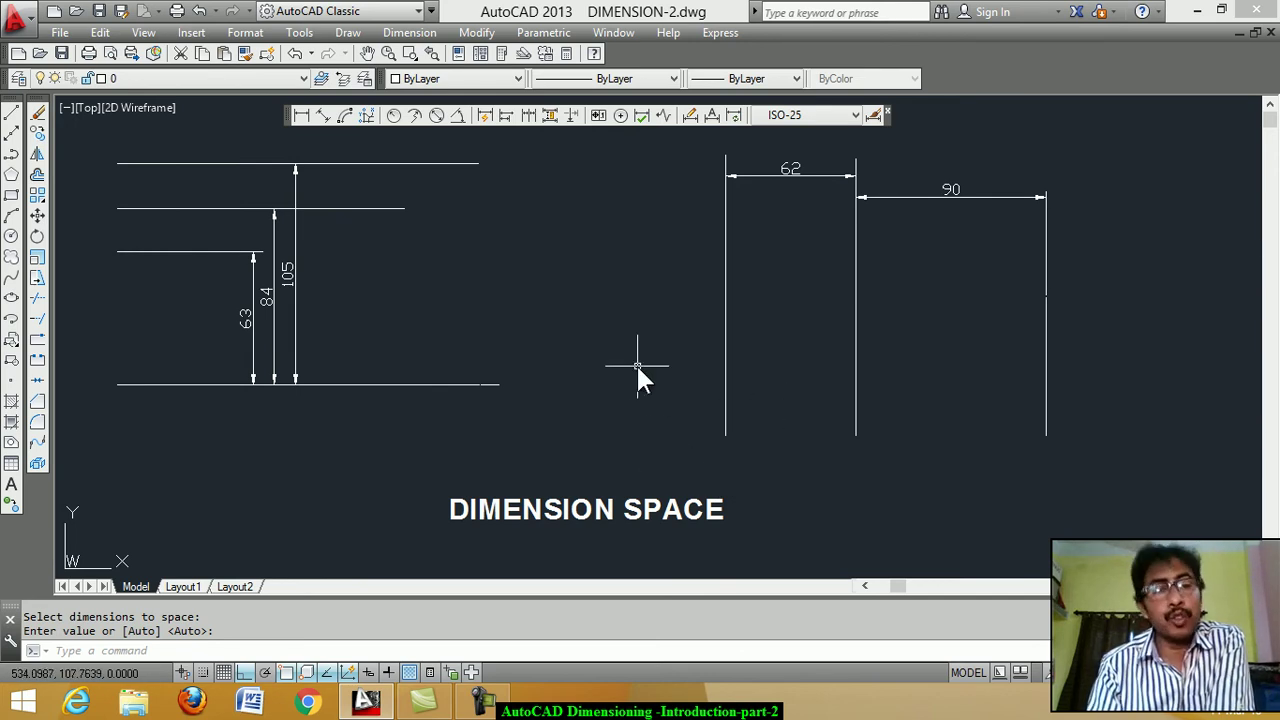
Add an R149 jogged radius dimension to the large arc with a substitute centre and jog.
scroll(590, 397, down, 2)
scroll(590, 397, down, 4)
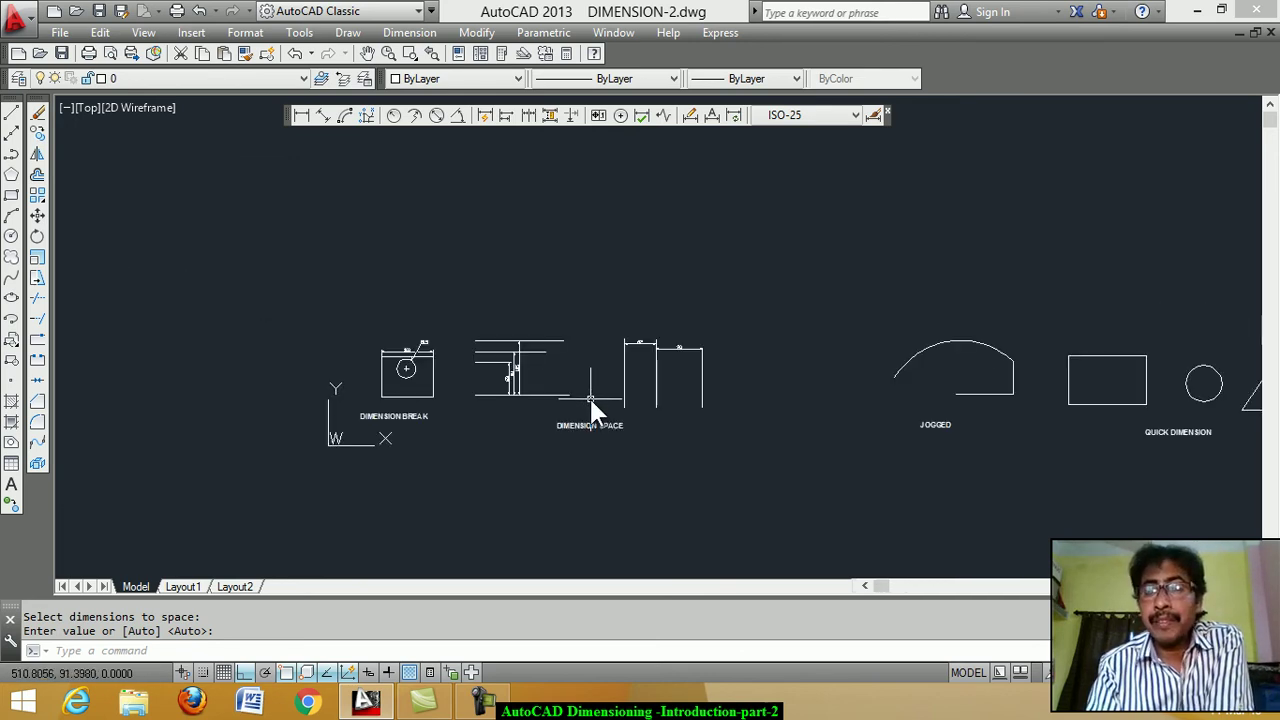
scroll(1085, 390, up, 2)
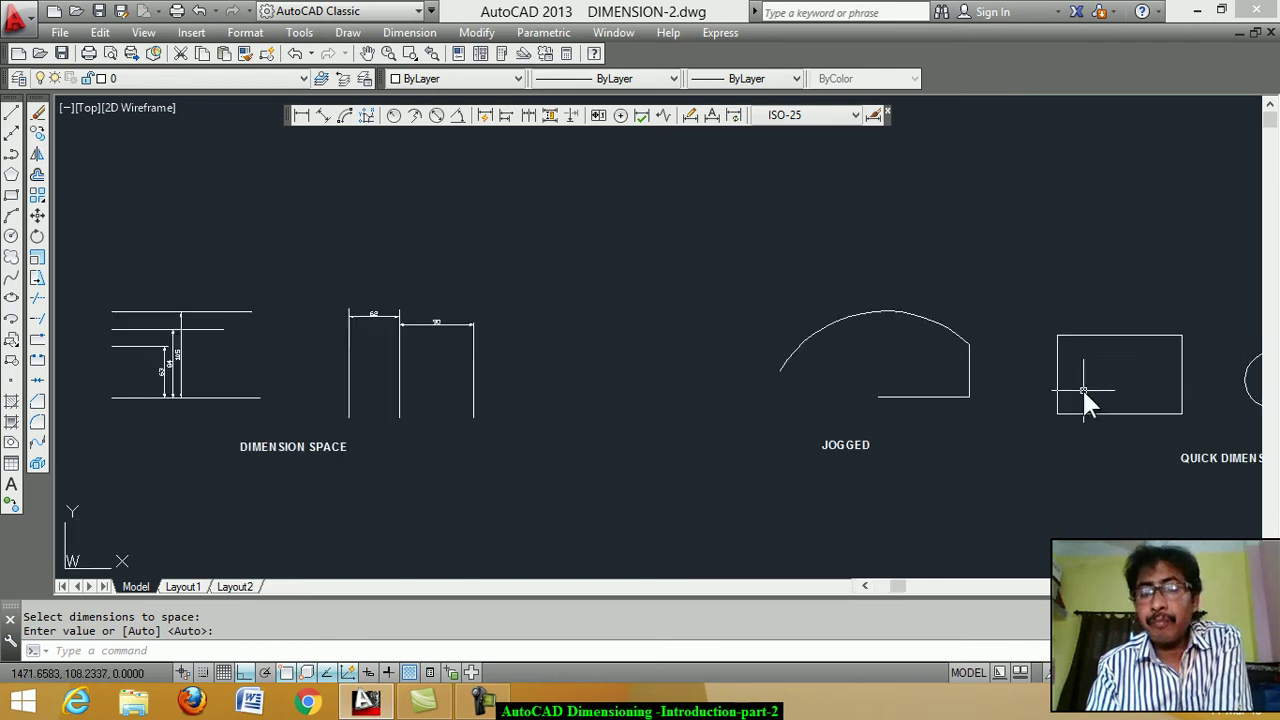
scroll(1075, 400, up, 2)
scroll(941, 407, up, 2)
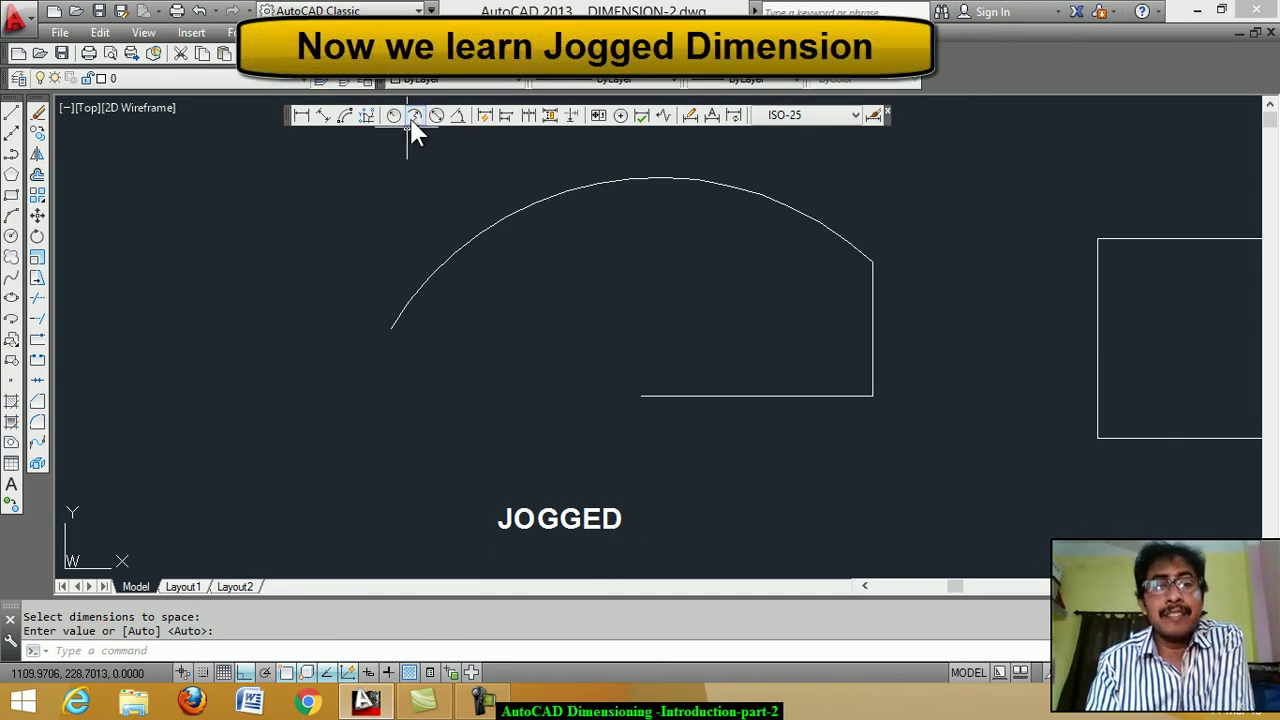
mouse_move(415, 115)
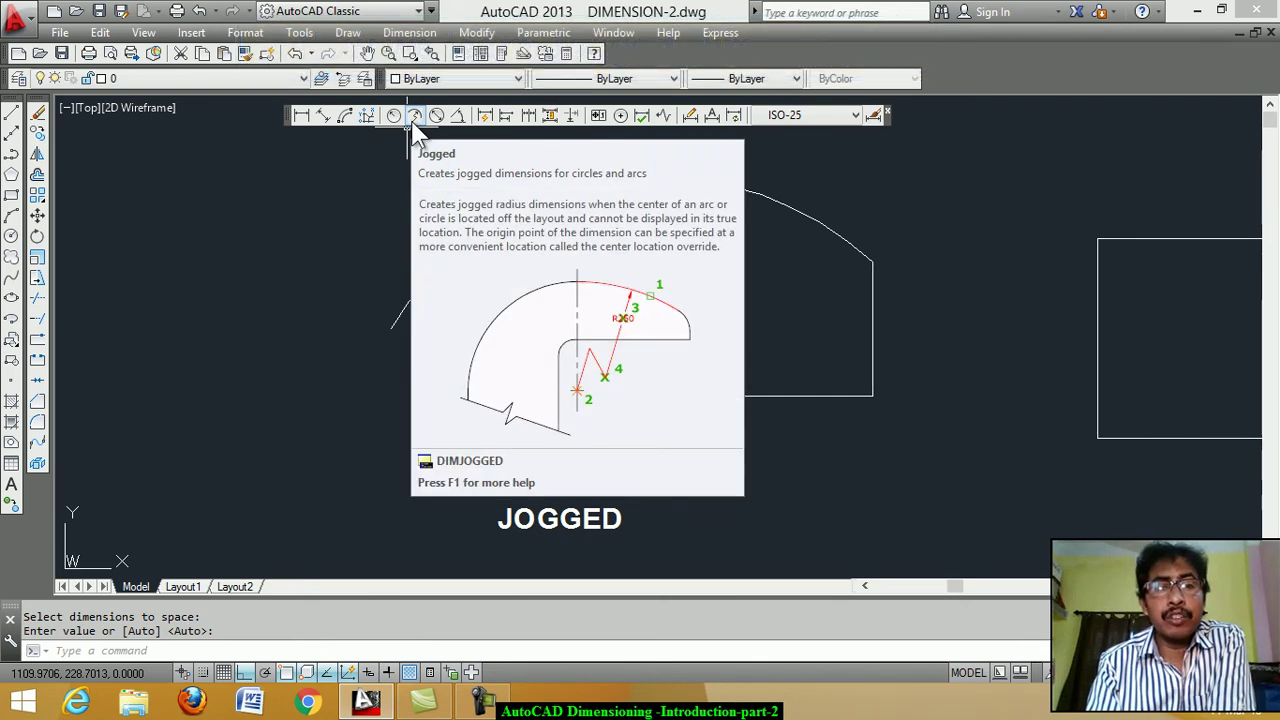
click(415, 121)
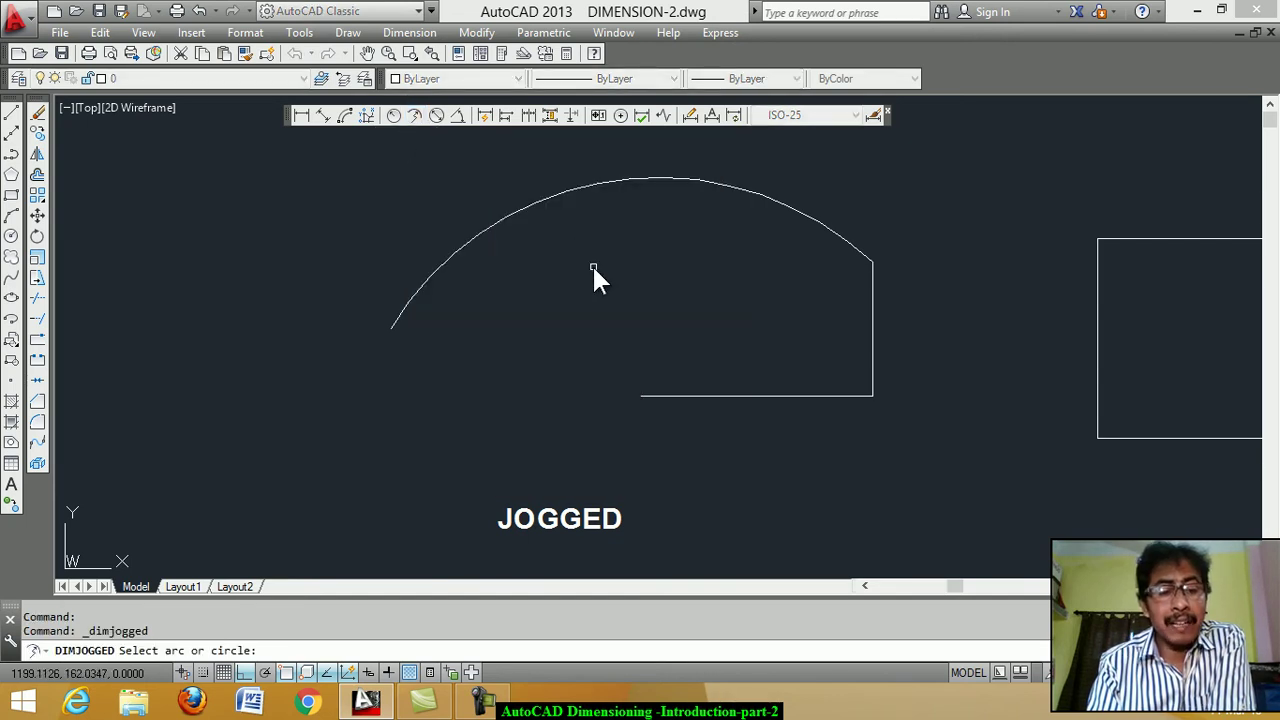
click(724, 186)
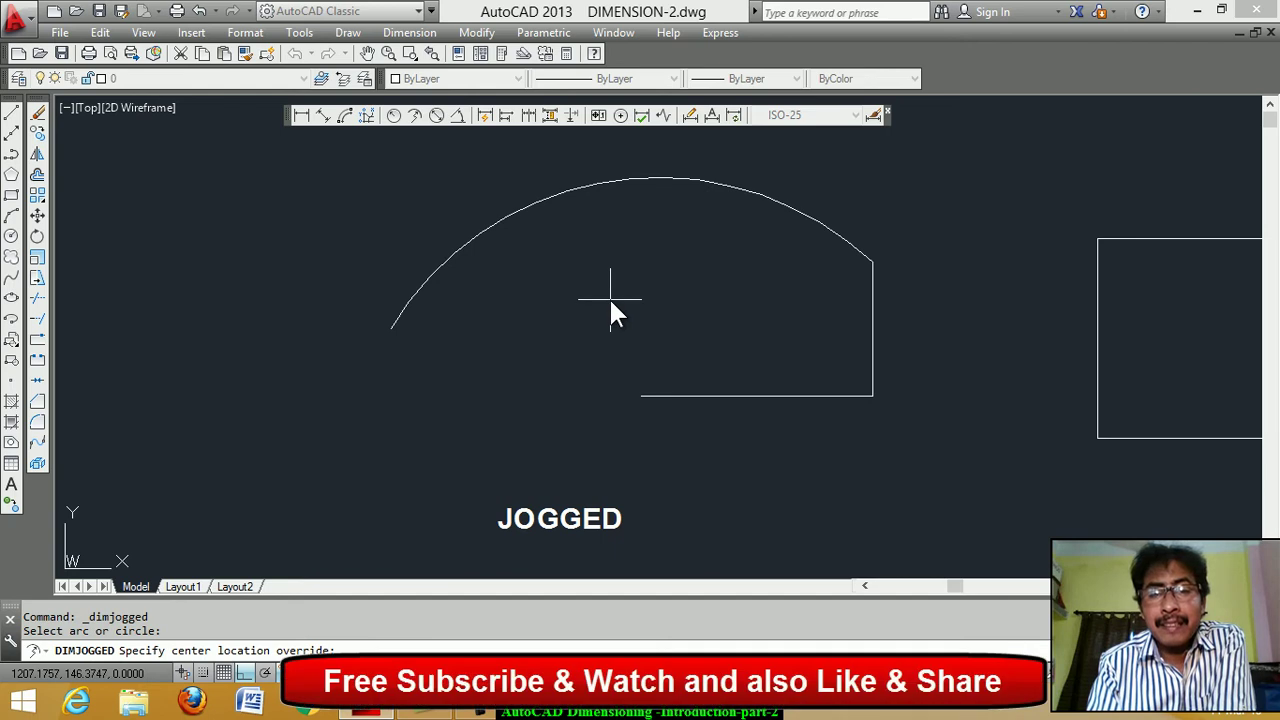
click(610, 298)
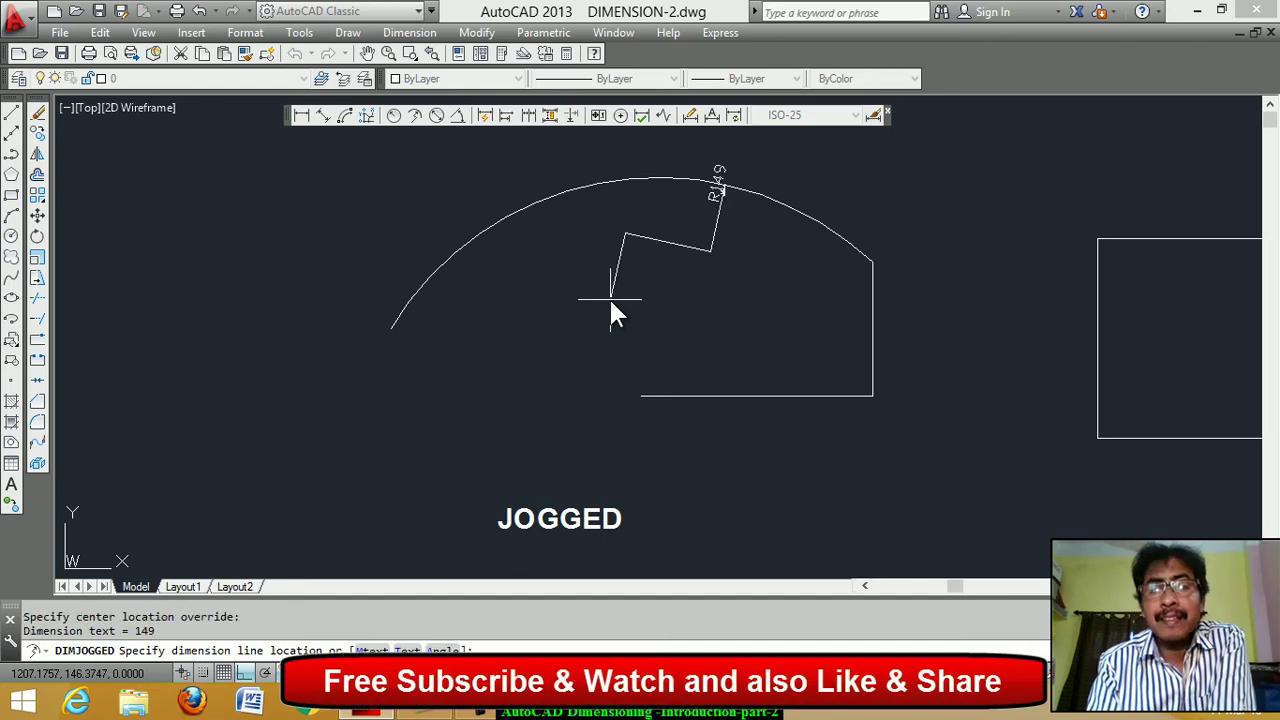
click(768, 260)
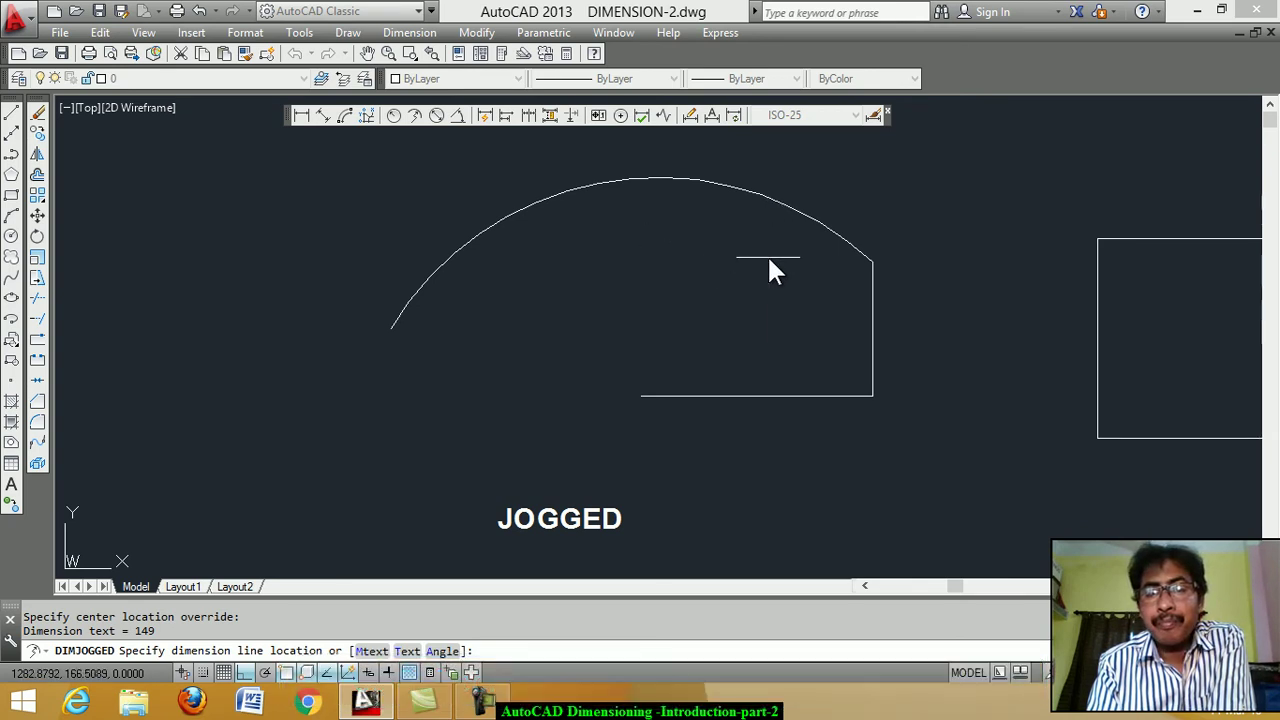
click(718, 318)
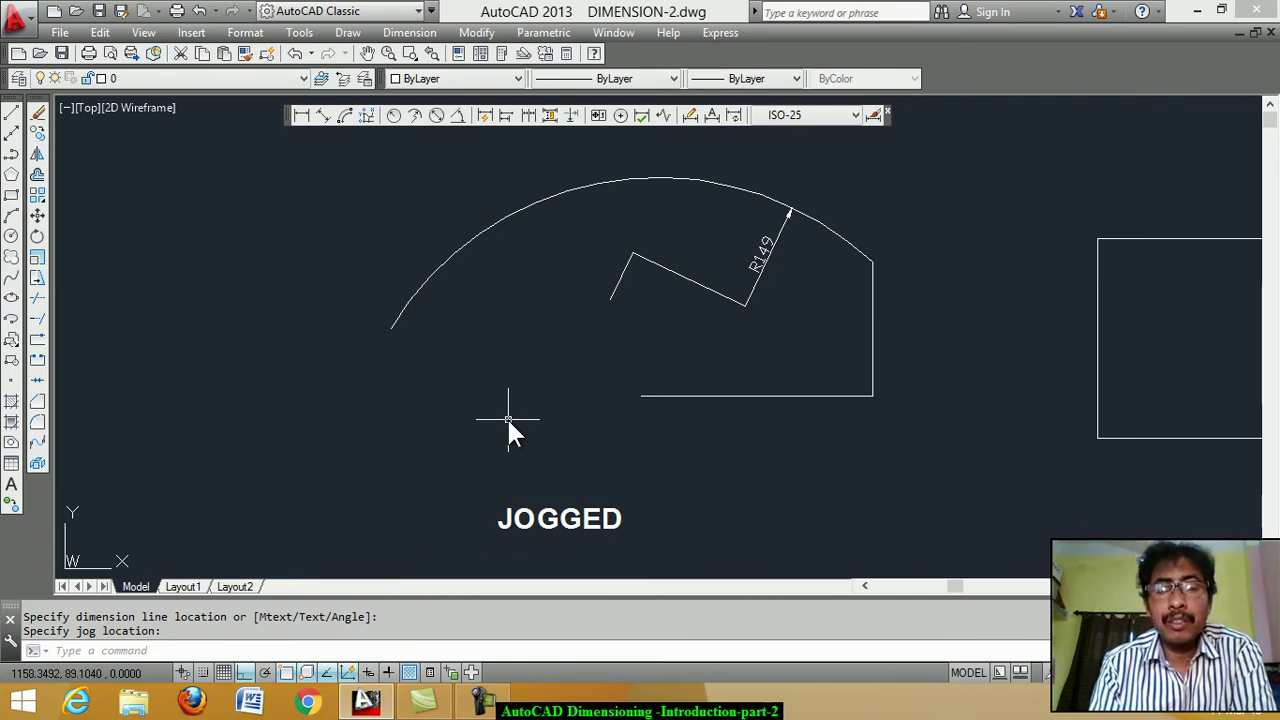
scroll(540, 410, down, 6)
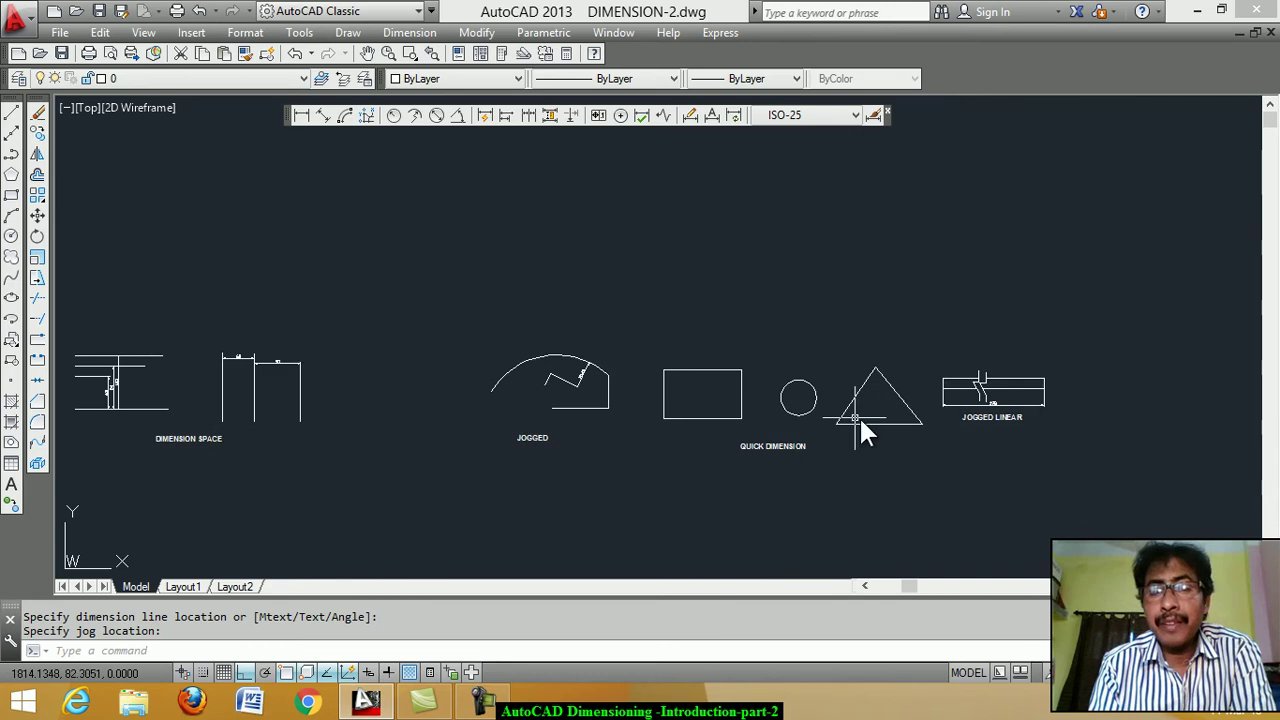
Quick-dimension the rectangle, placing 152 above it.
scroll(934, 437, up, 2)
scroll(933, 435, up, 2)
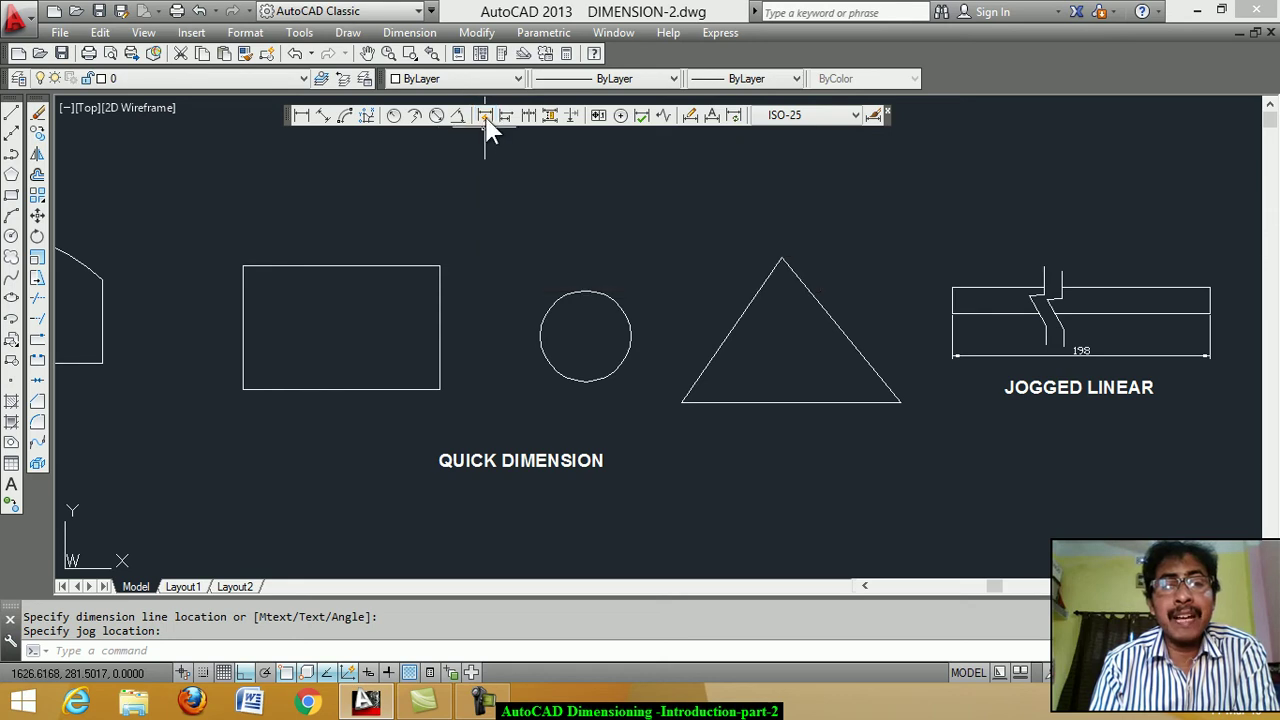
click(485, 117)
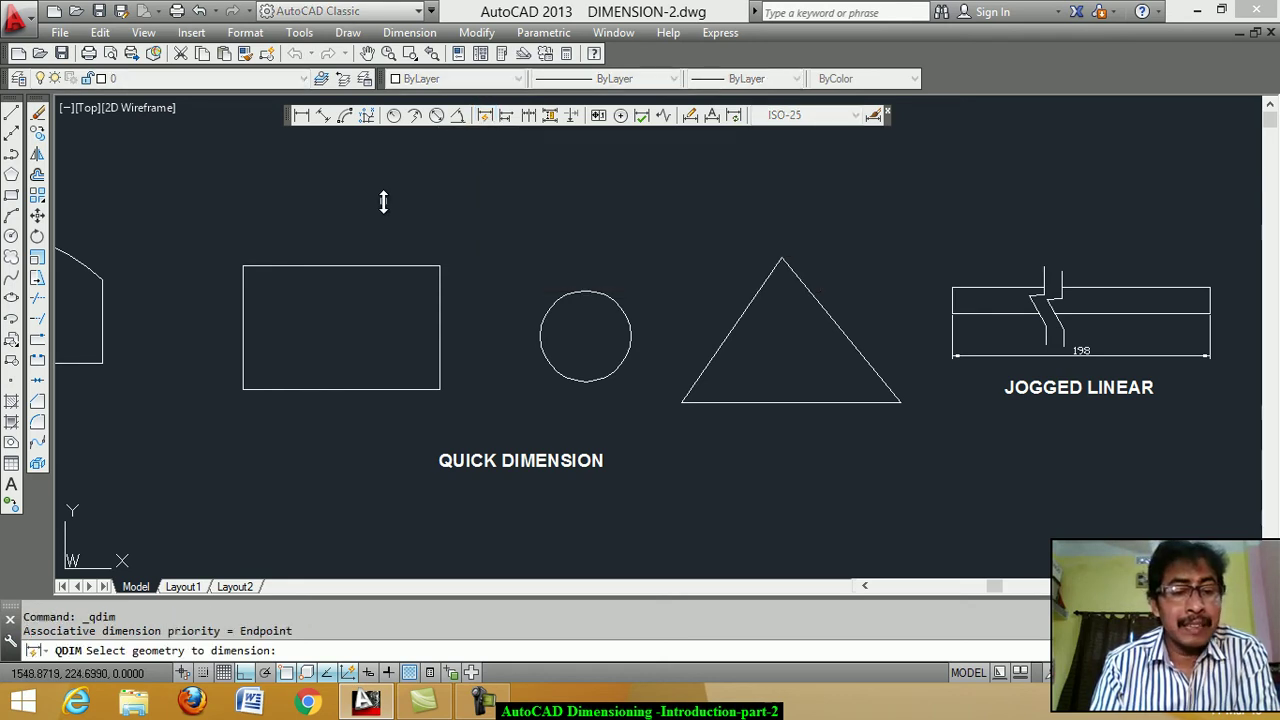
click(357, 265)
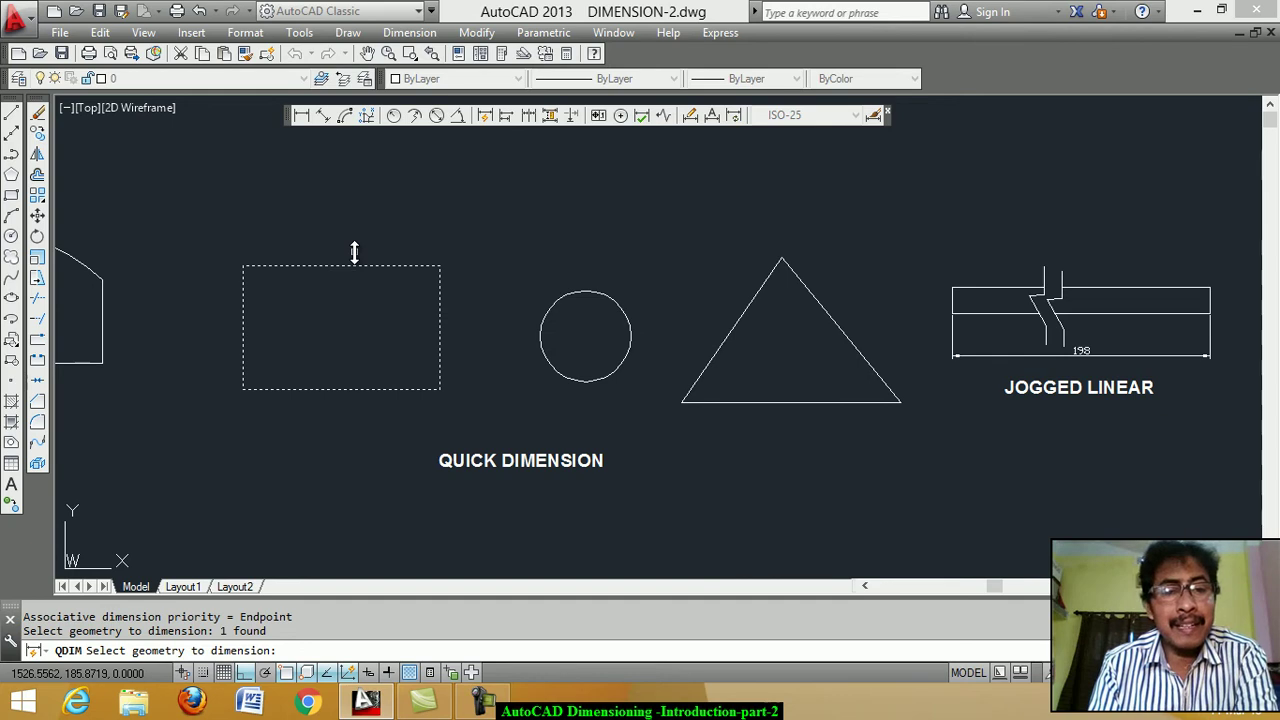
key(Return)
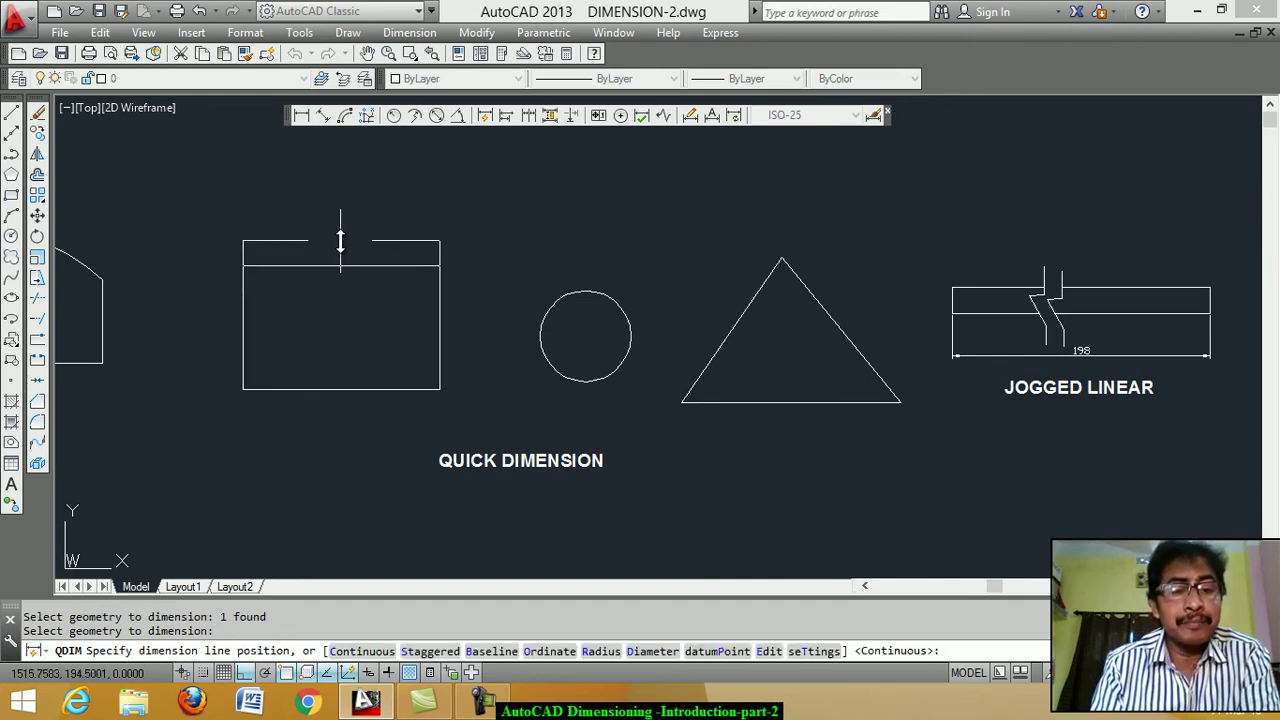
click(340, 240)
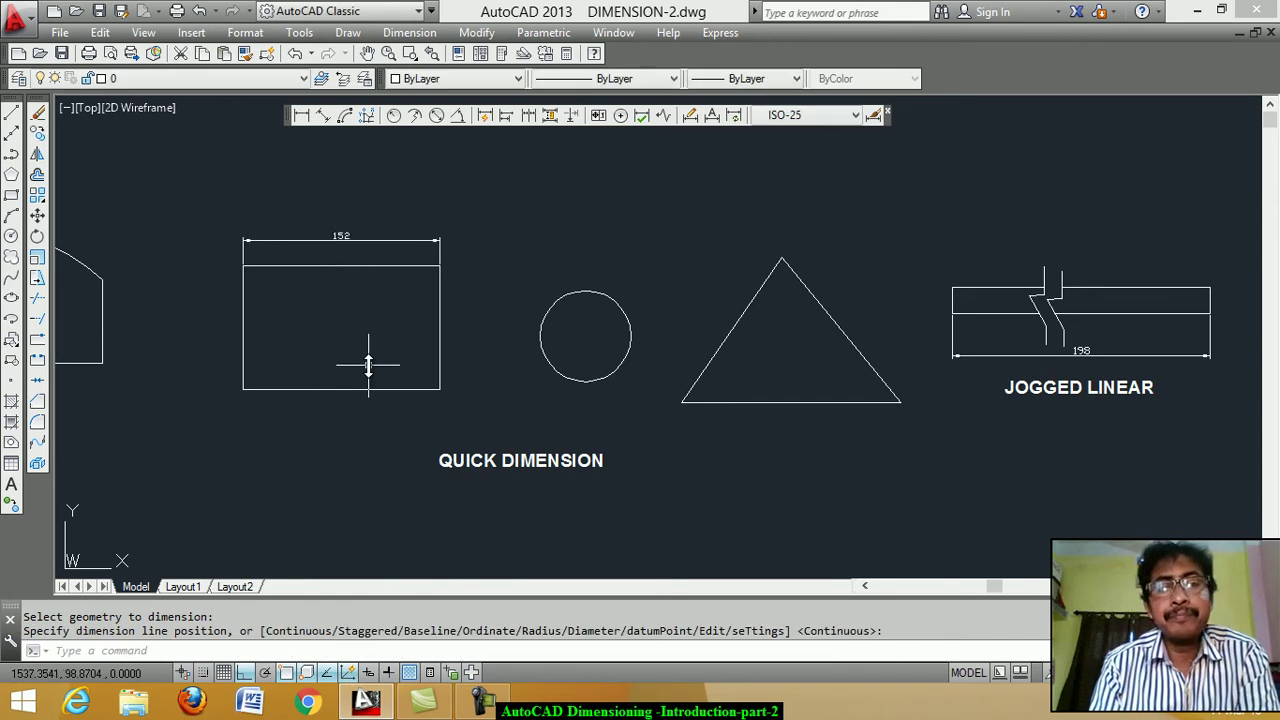
Quick-dimension the circle with an R35 radius dimension.
click(484, 118)
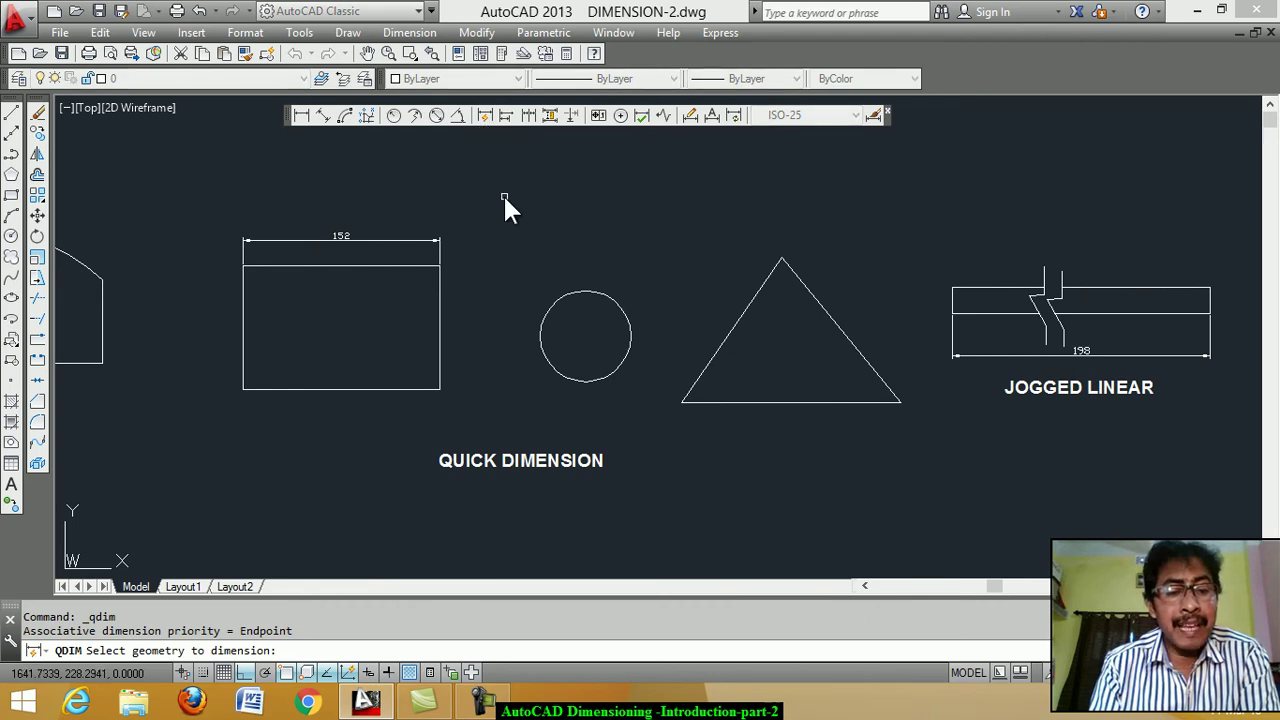
click(609, 298)
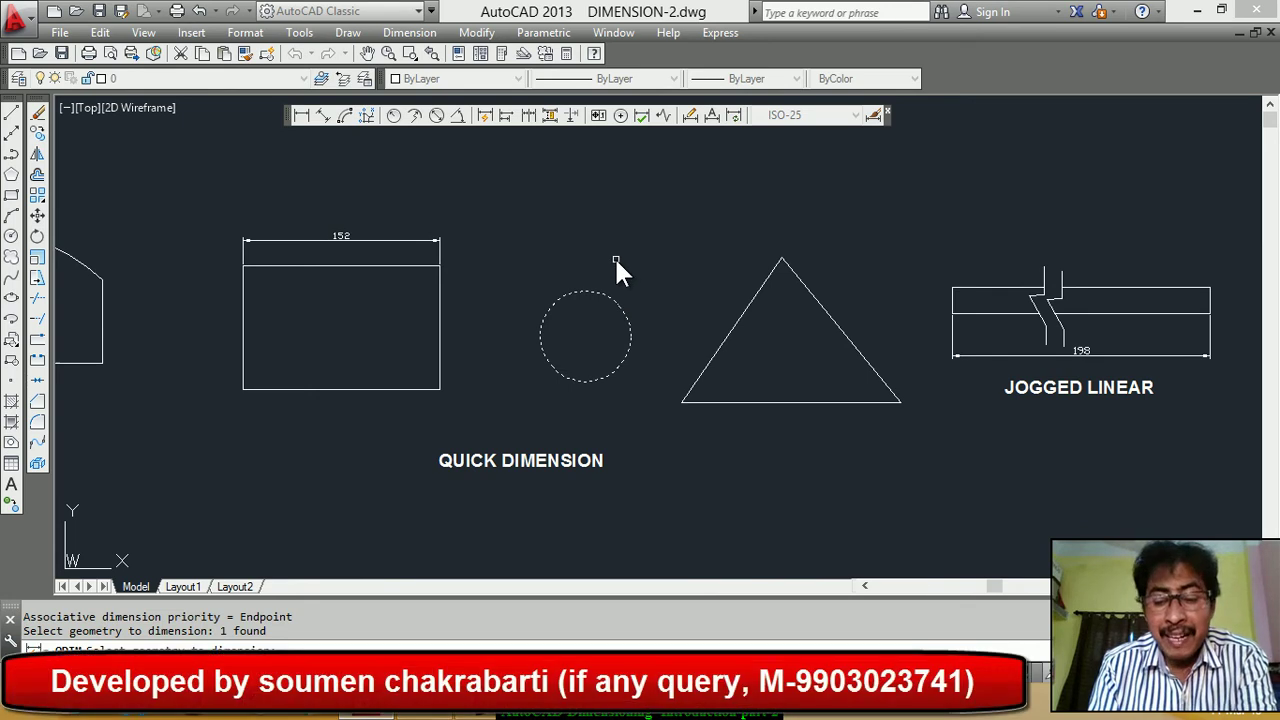
key(Return)
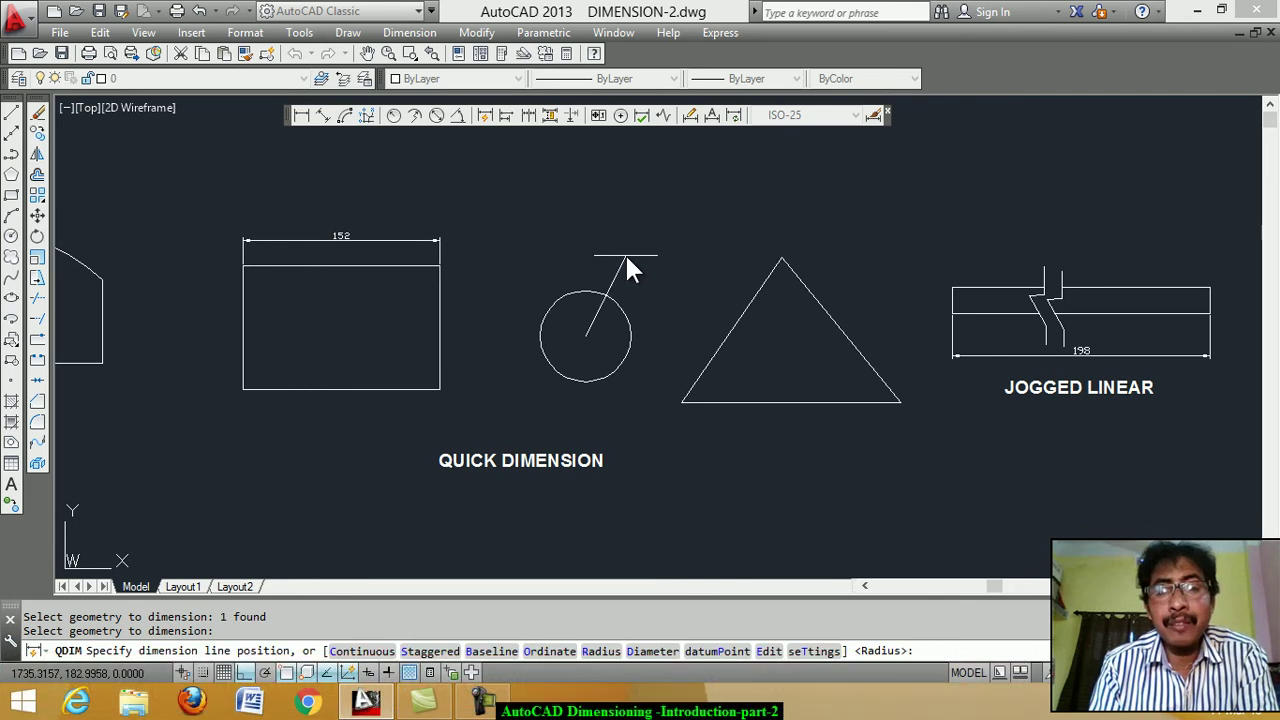
click(625, 255)
scroll(686, 307, up, 1)
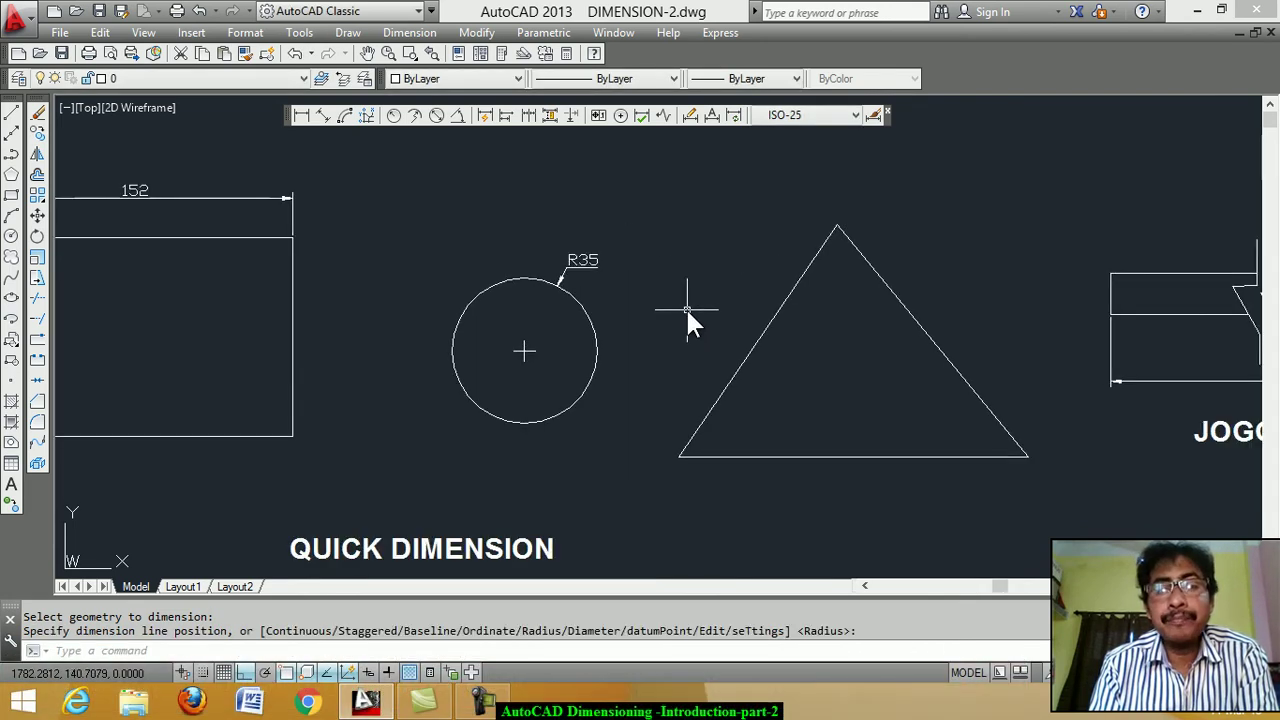
scroll(541, 256, down, 1)
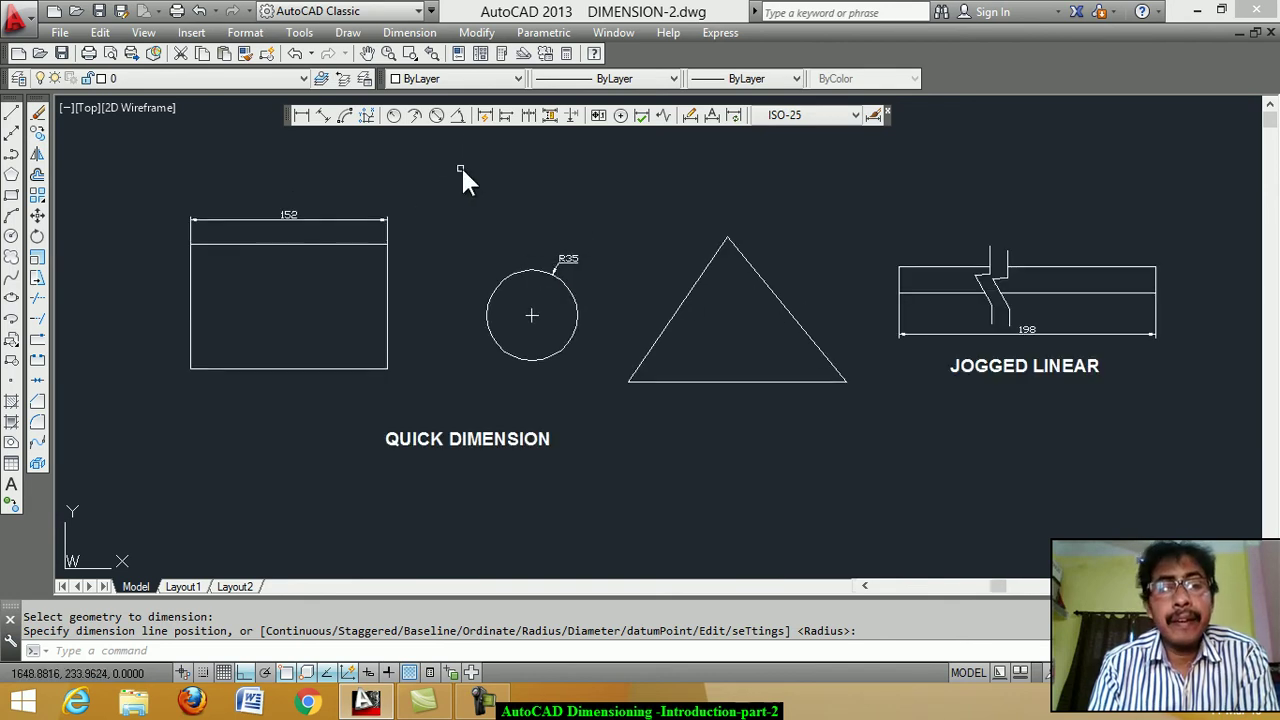
Quick-dimension the triangle's right edge, placing 92 above the triangle.
click(487, 117)
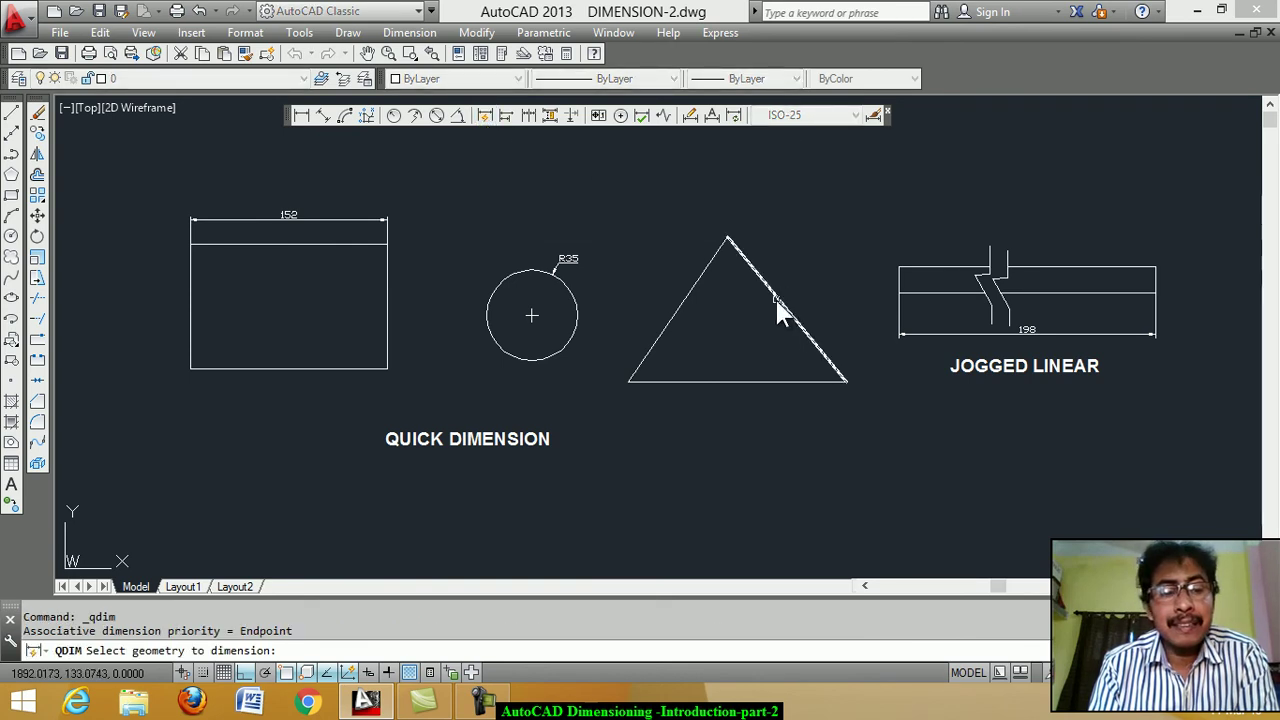
click(777, 303)
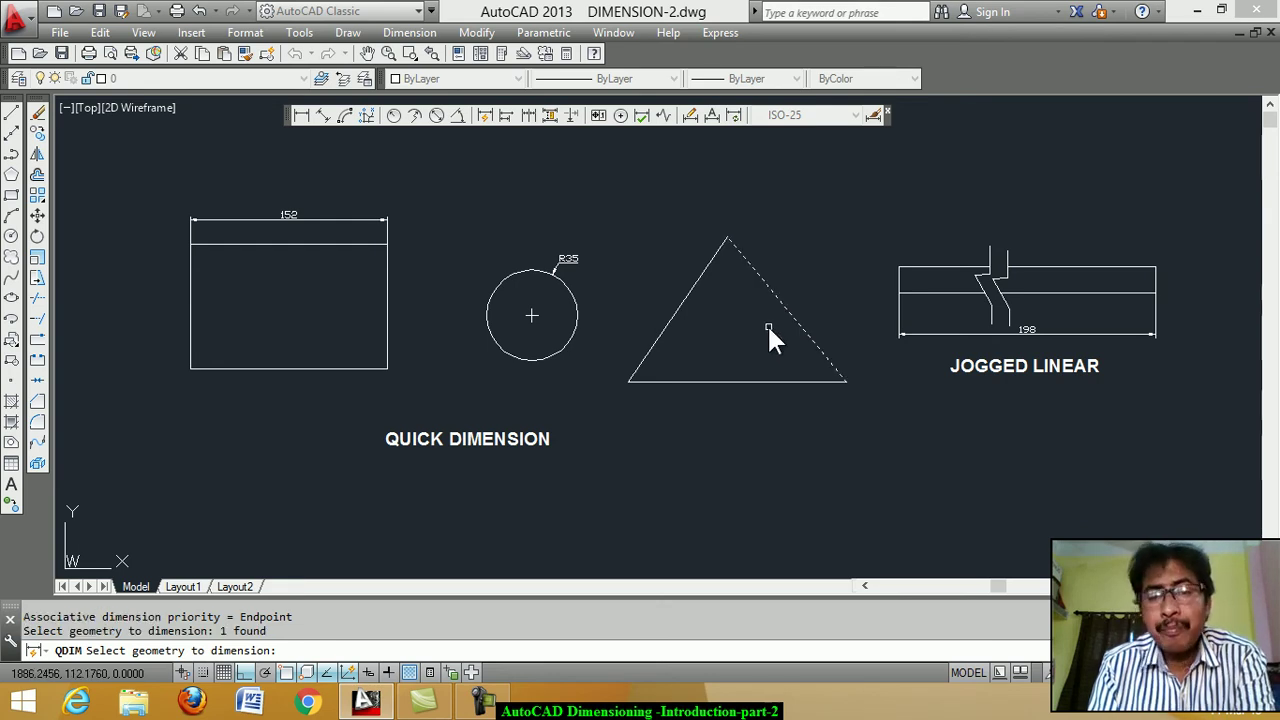
key(Return)
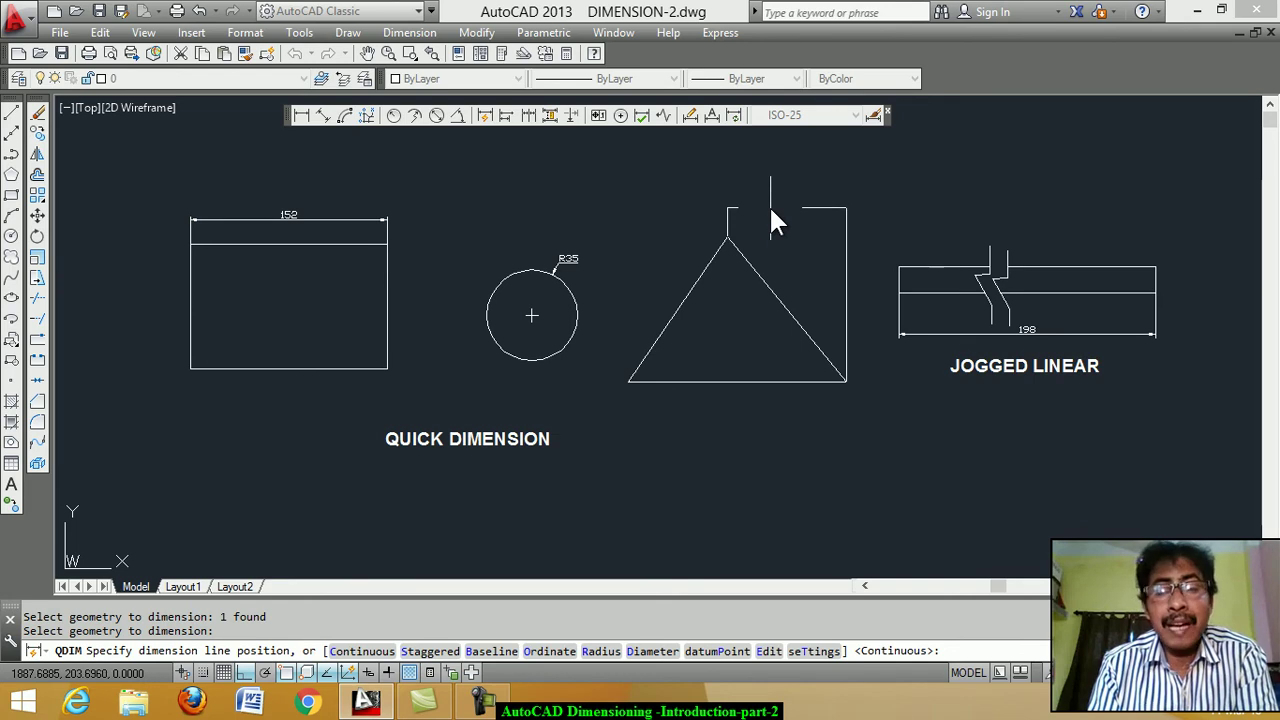
click(771, 210)
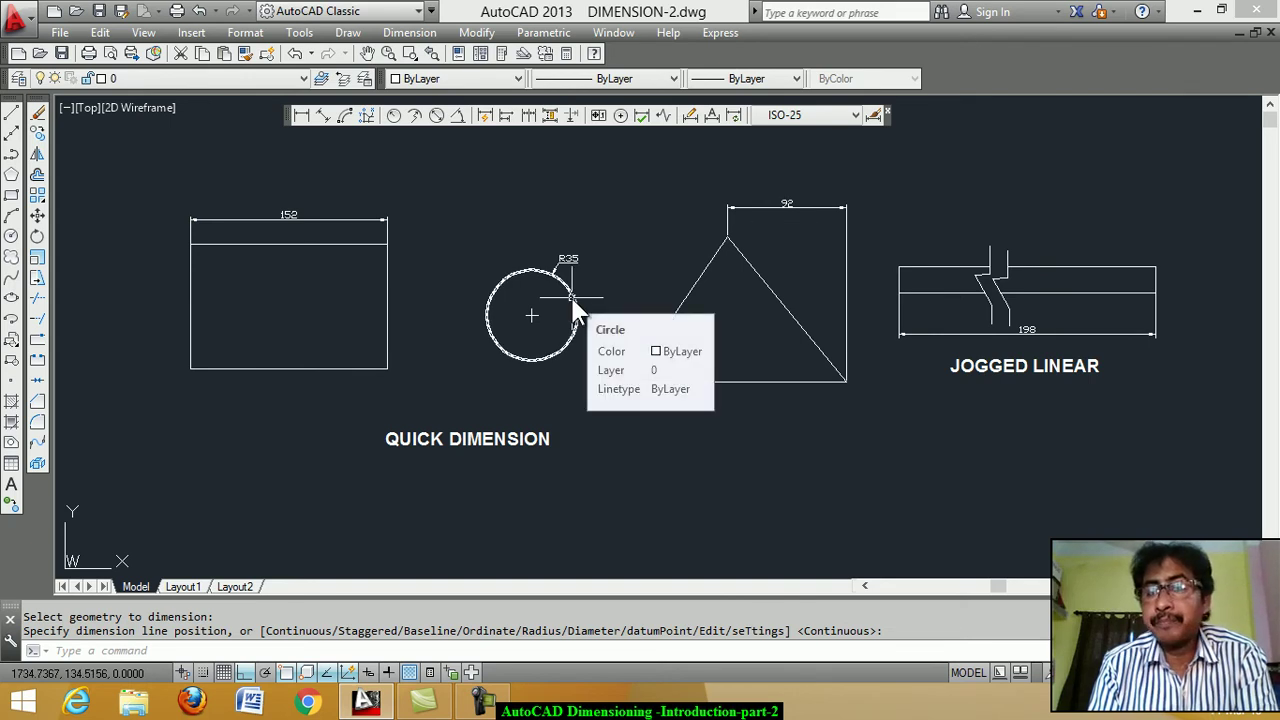
scroll(1221, 281, up, 2)
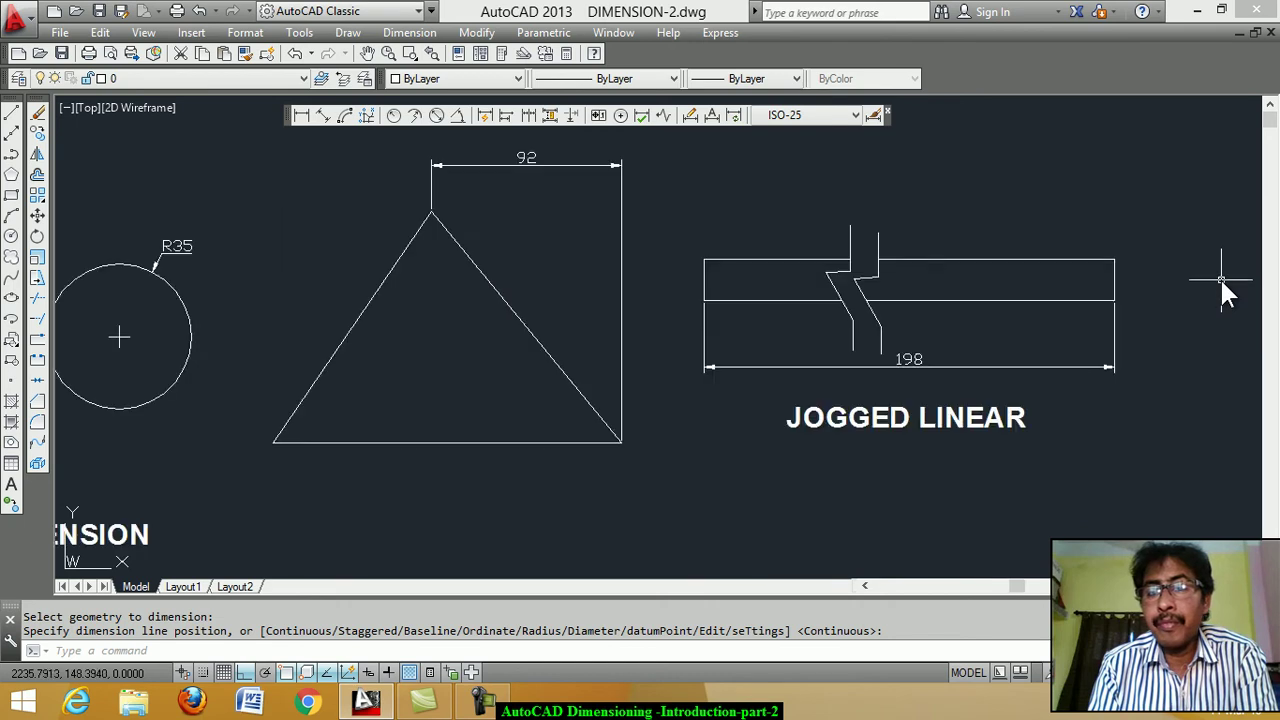
scroll(1221, 281, up, 2)
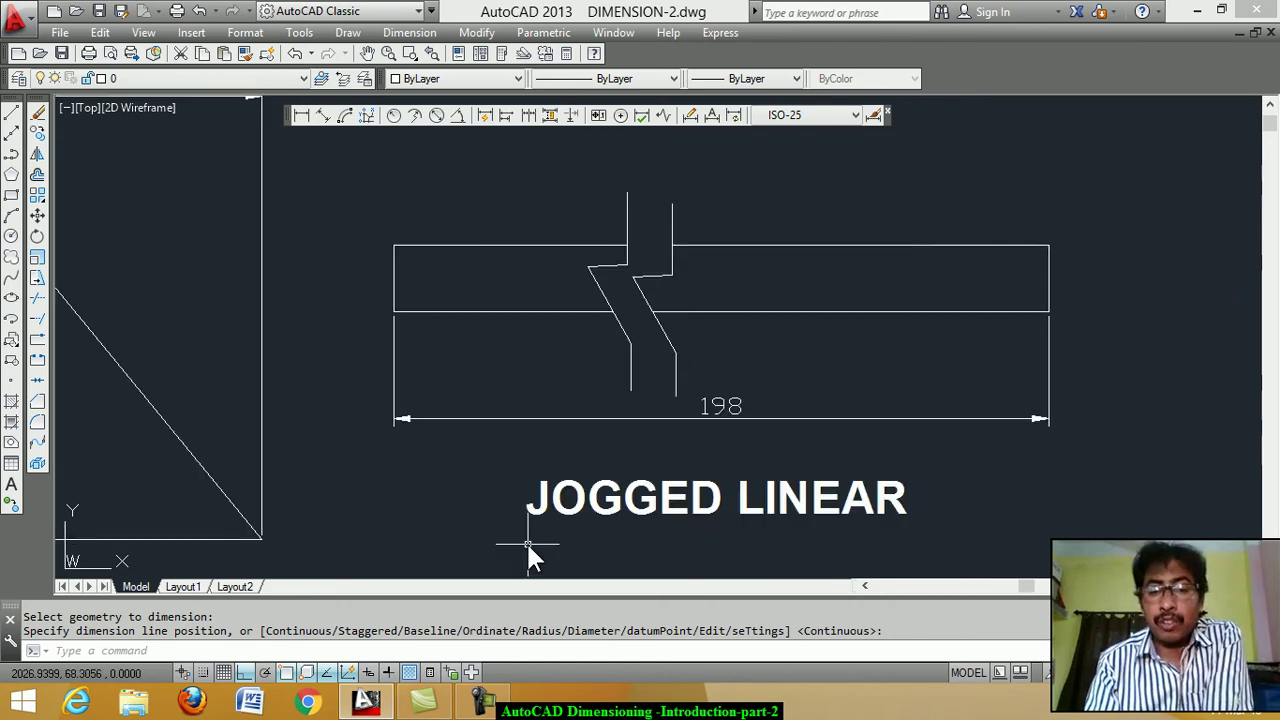
Replace the old 198 dimension with a new linear dimension across the figure's bottom edge.
click(38, 174)
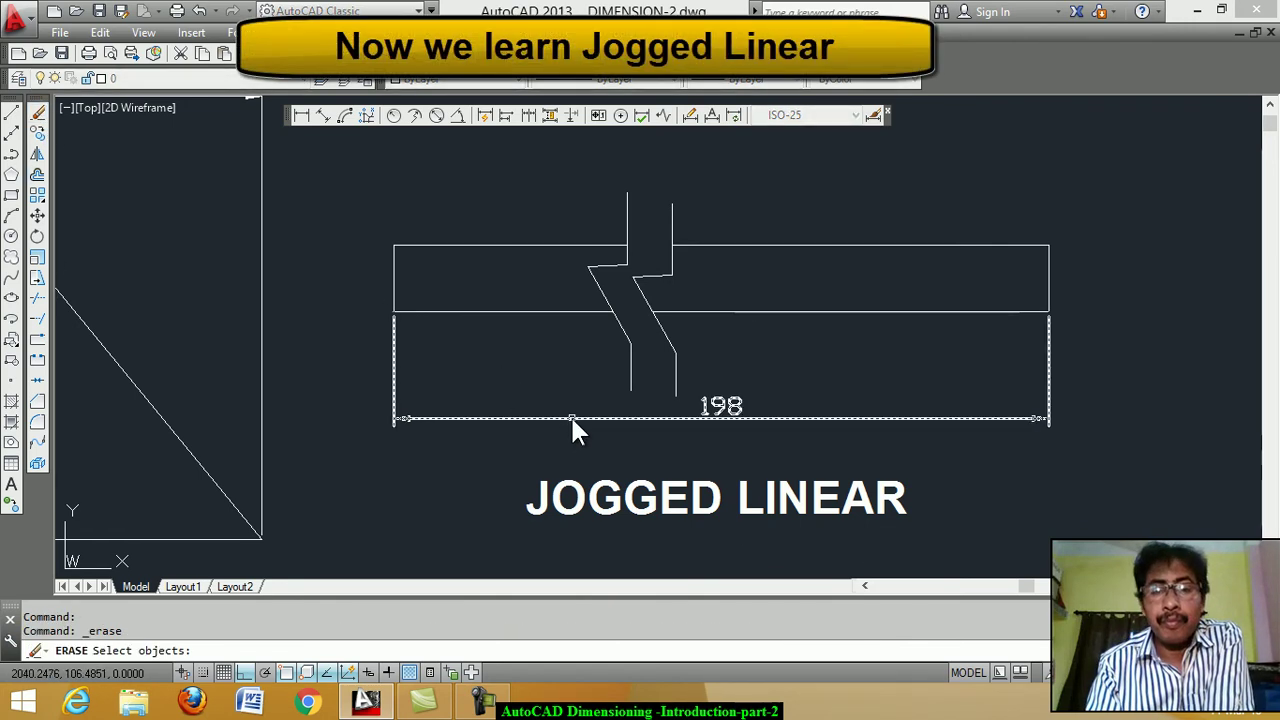
click(572, 419)
key(Return)
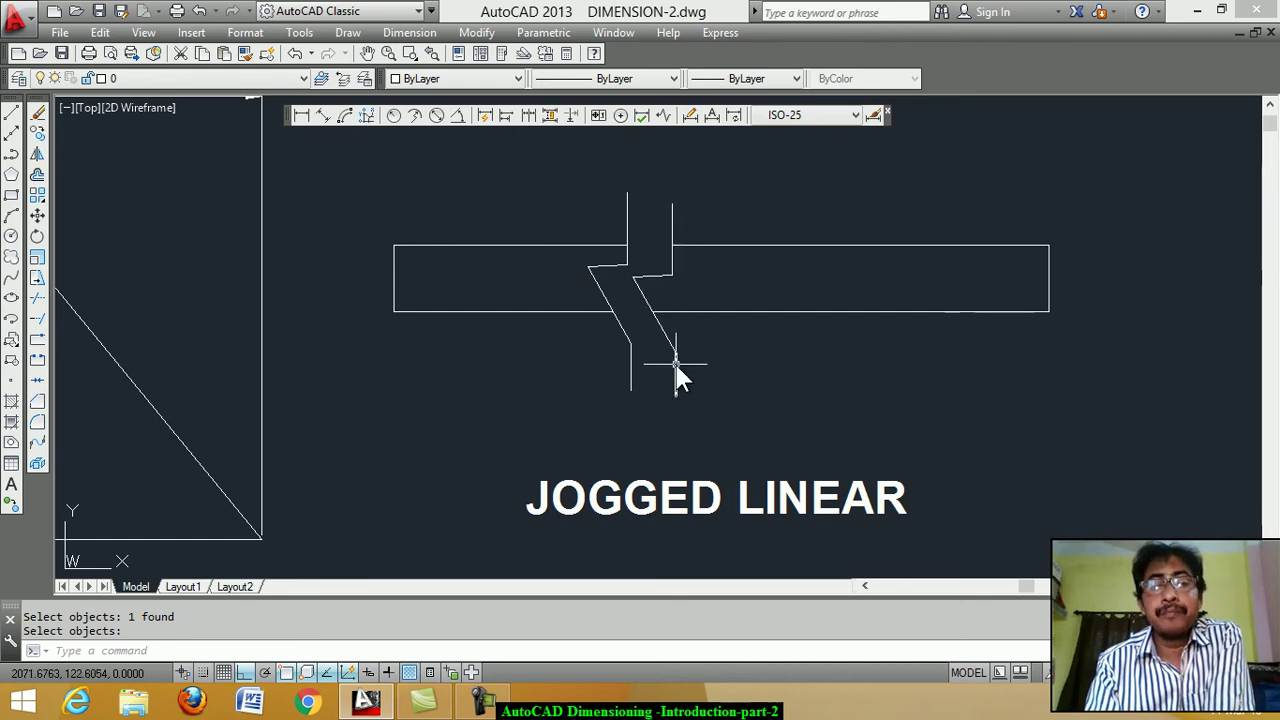
click(302, 118)
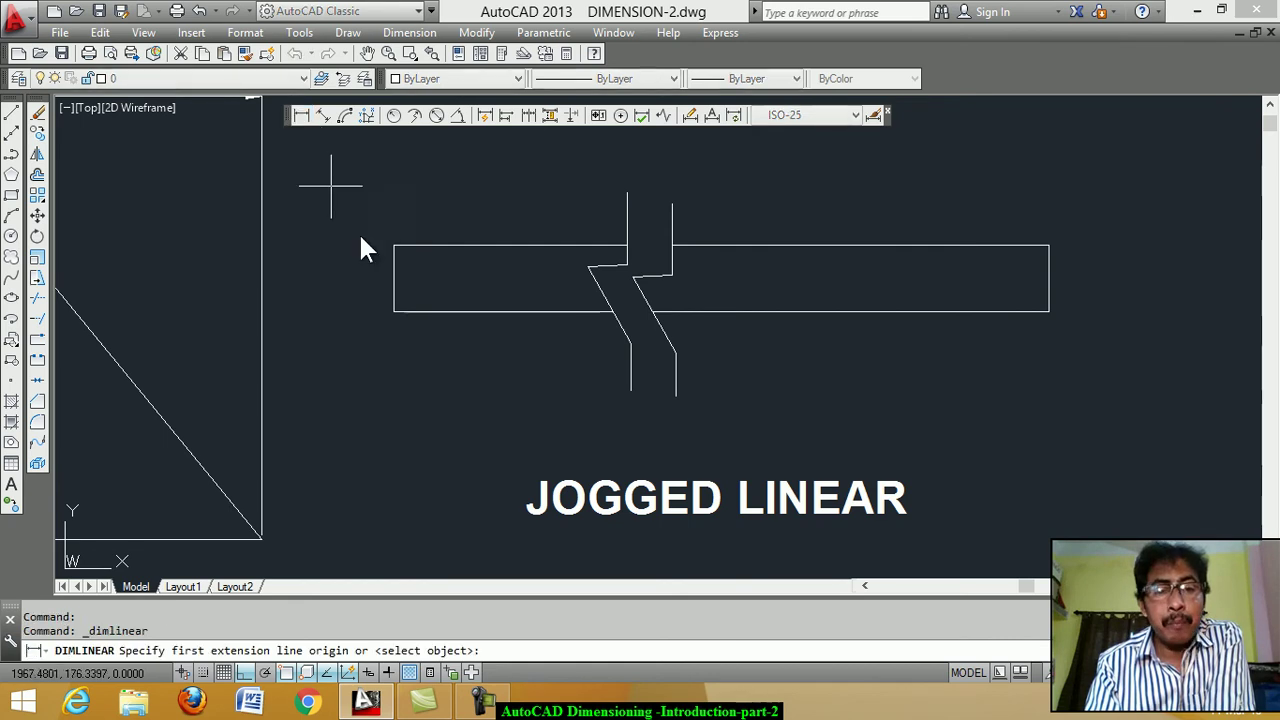
click(394, 312)
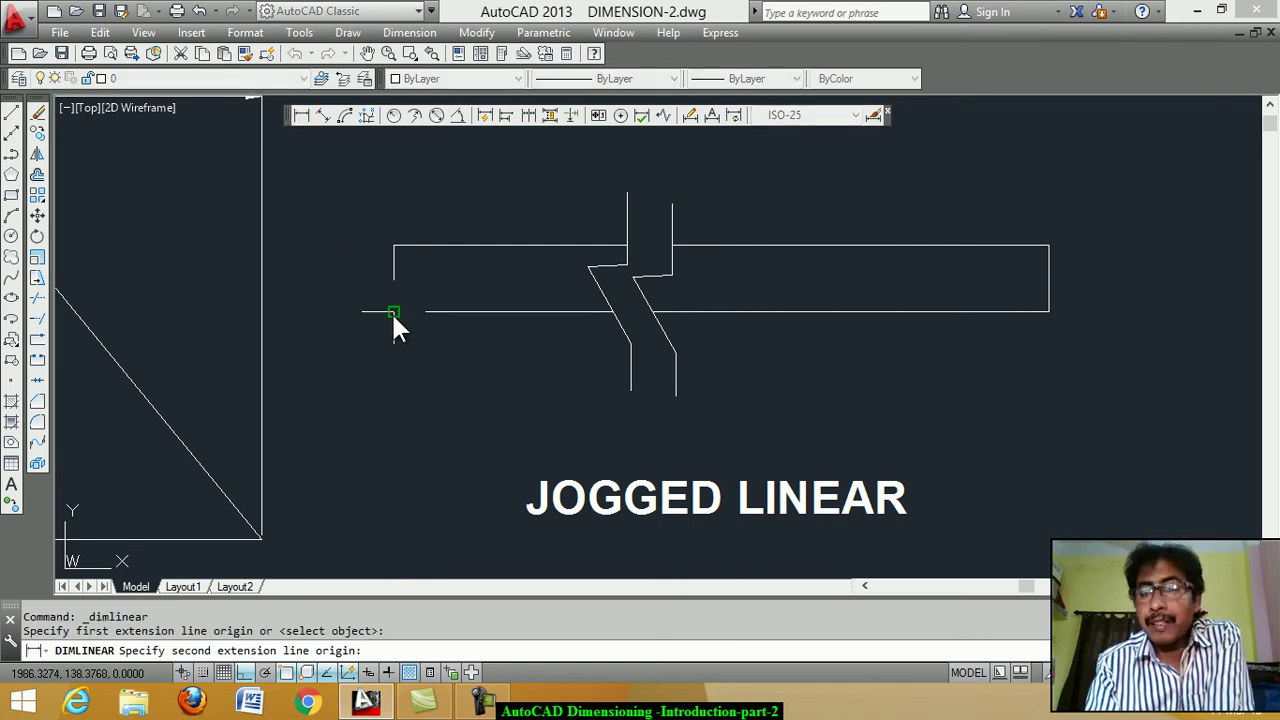
click(1048, 312)
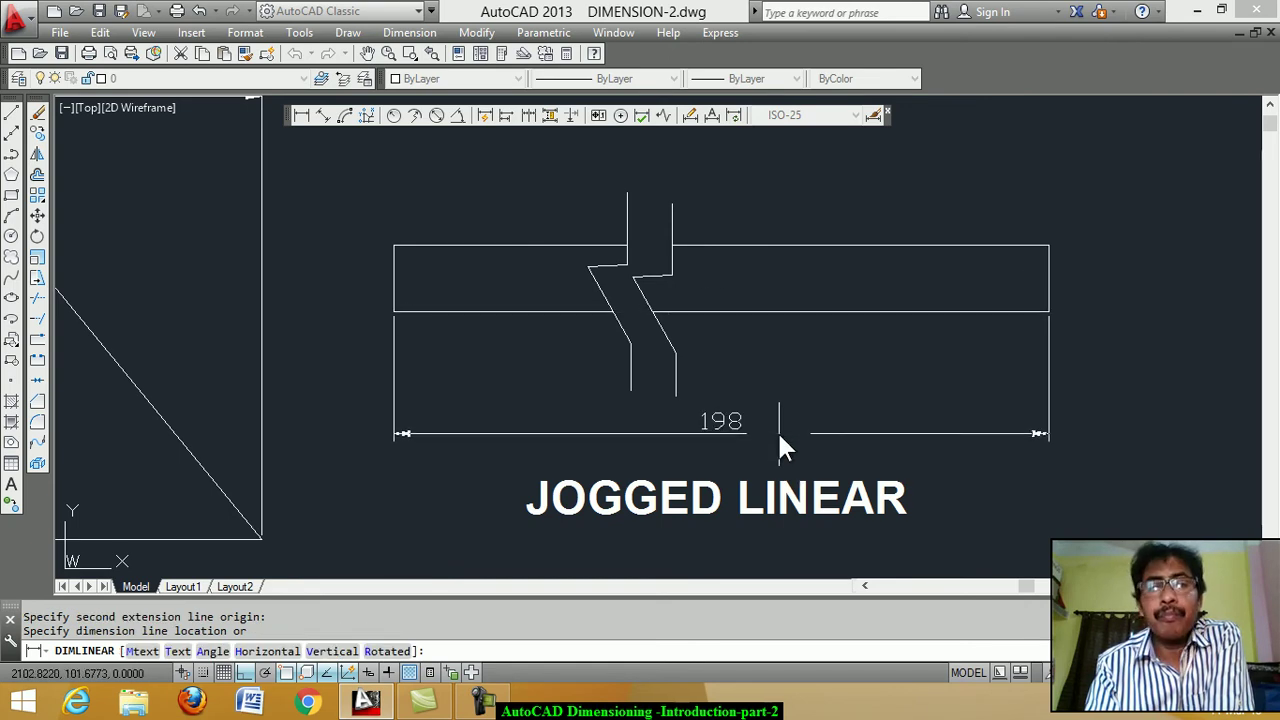
click(779, 436)
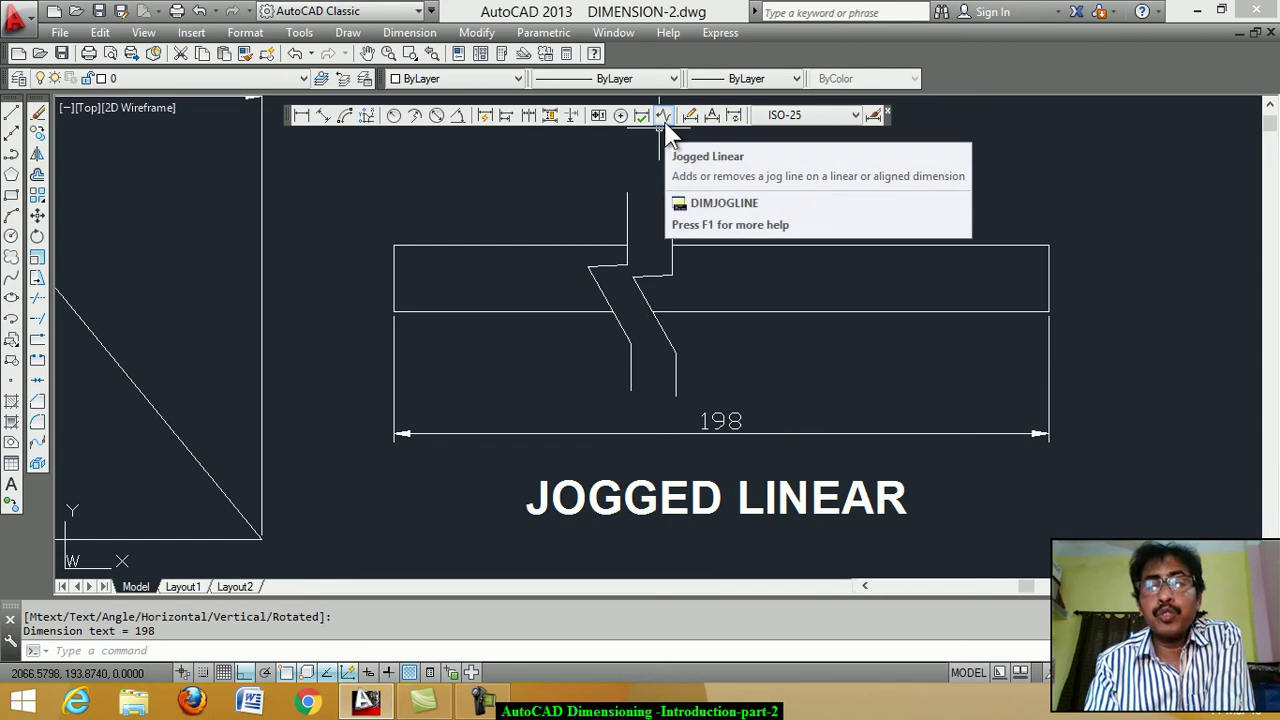
mouse_move(663, 115)
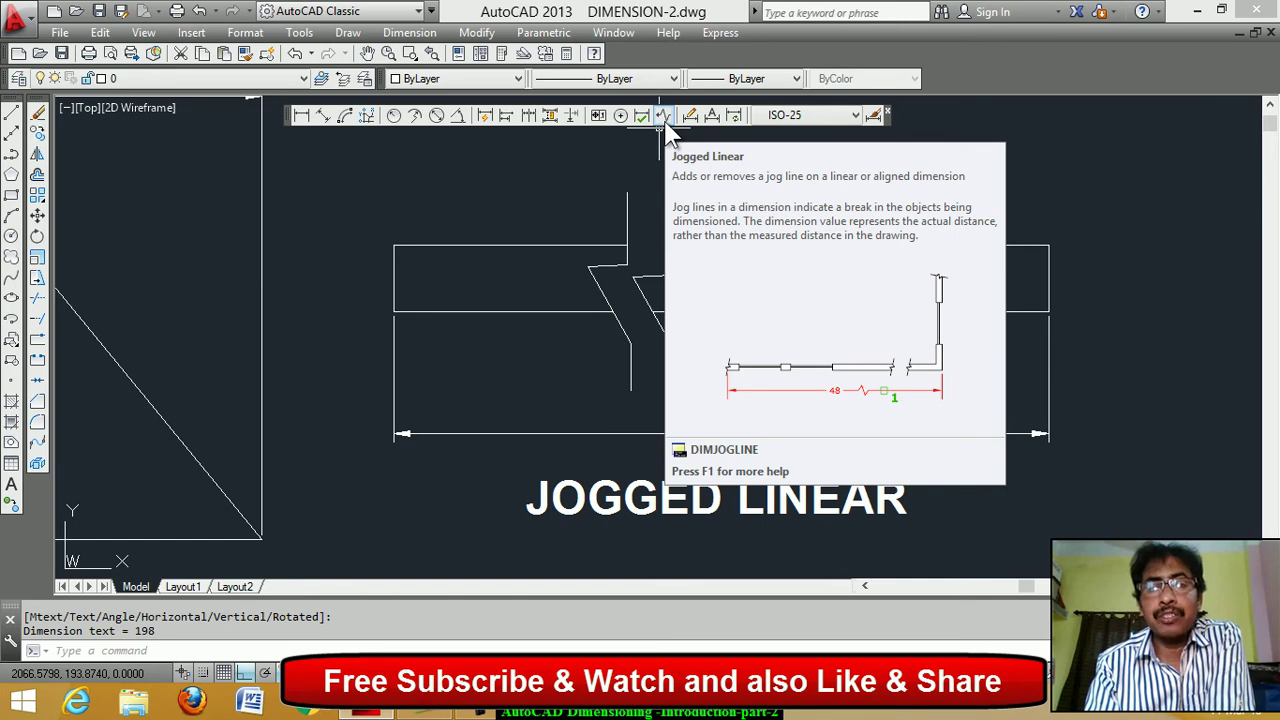
Add a zigzag jog to the 198 dimension line with Jogged Linear.
click(663, 117)
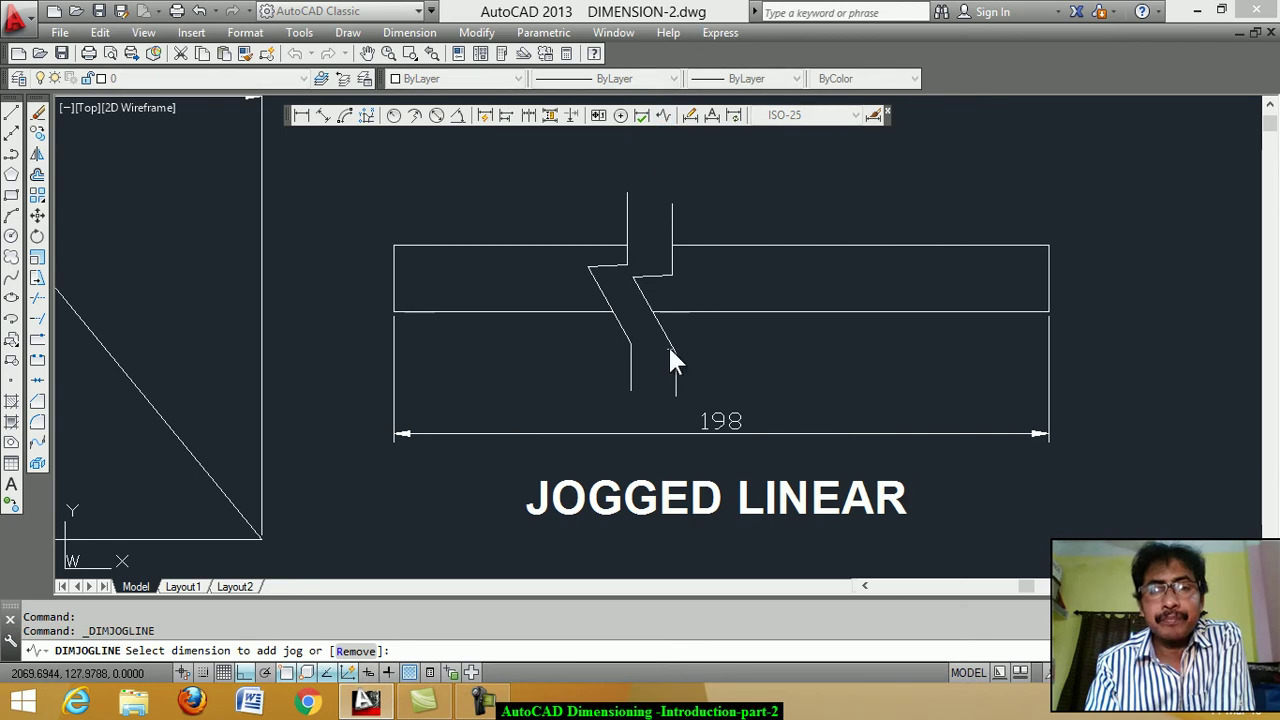
click(617, 433)
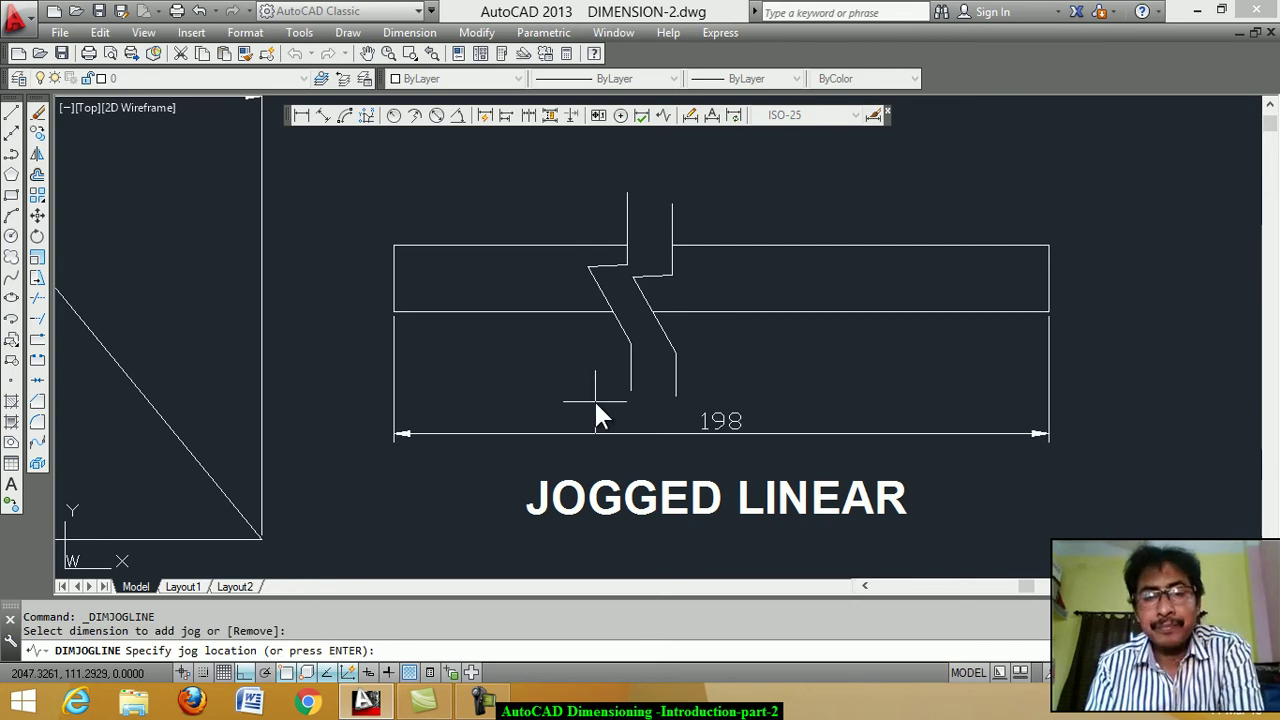
click(595, 403)
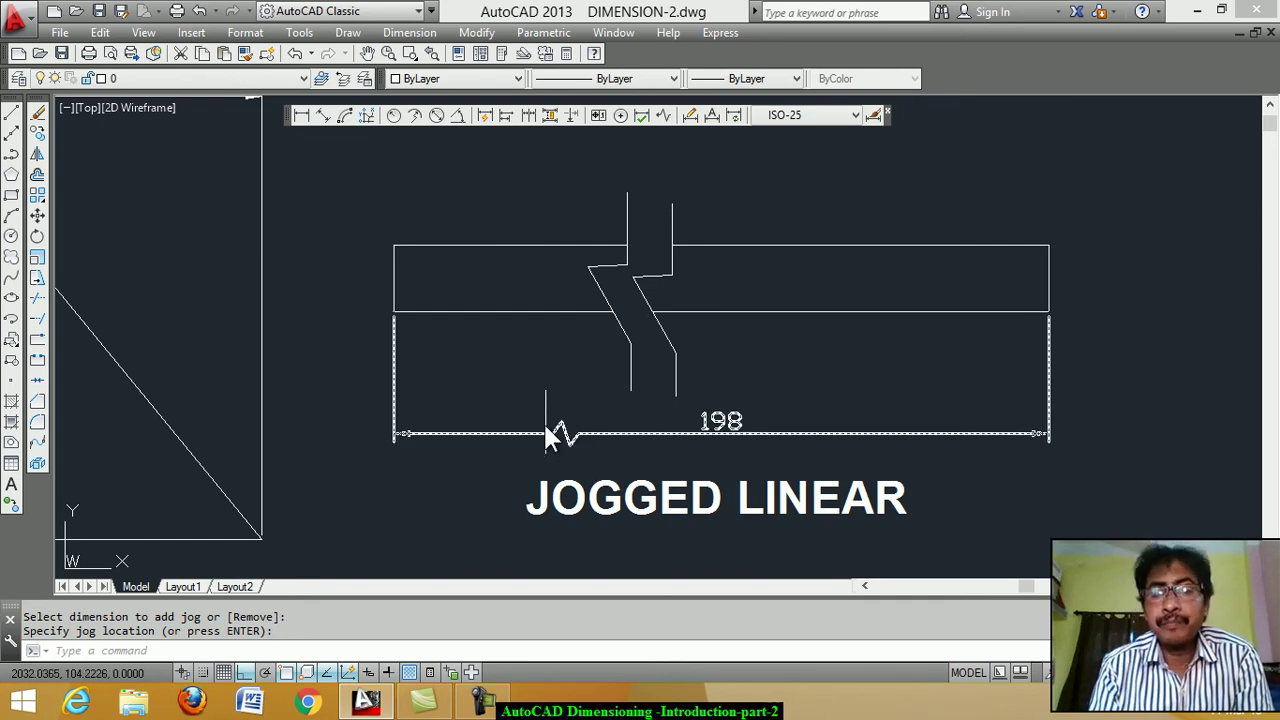
scroll(645, 408, down, 5)
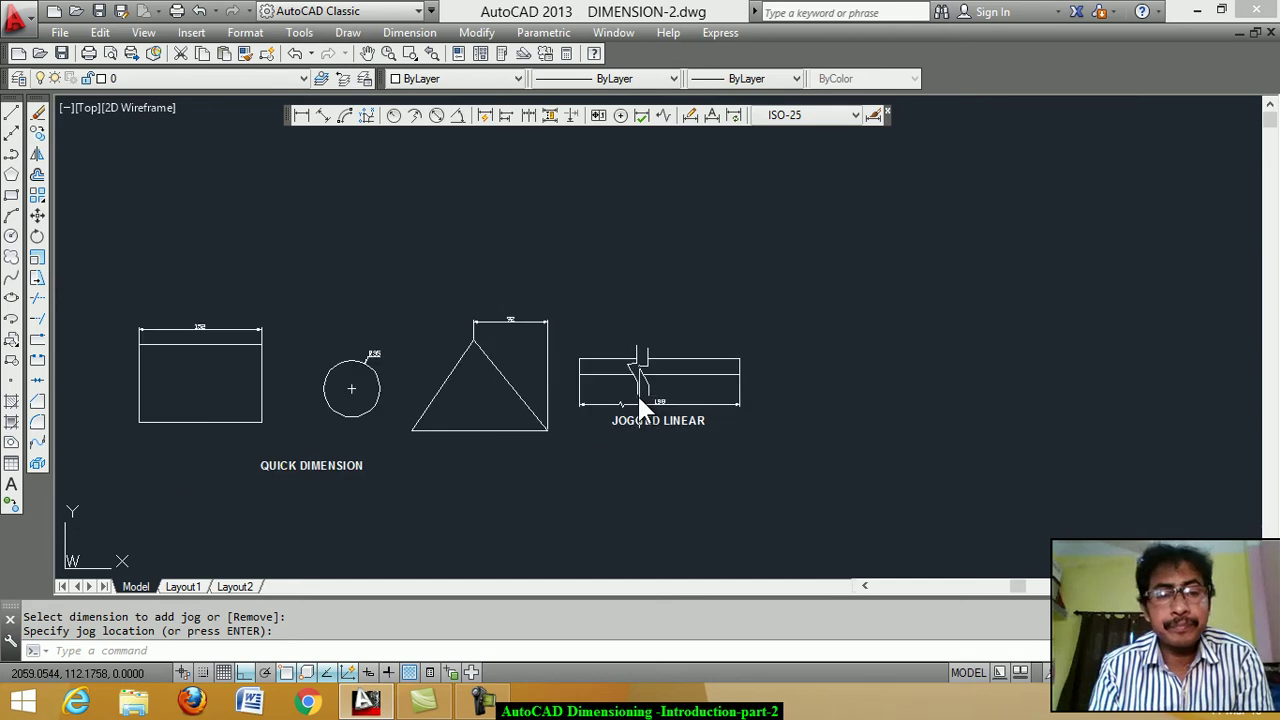
scroll(684, 345, down, 4)
scroll(680, 360, down, 2)
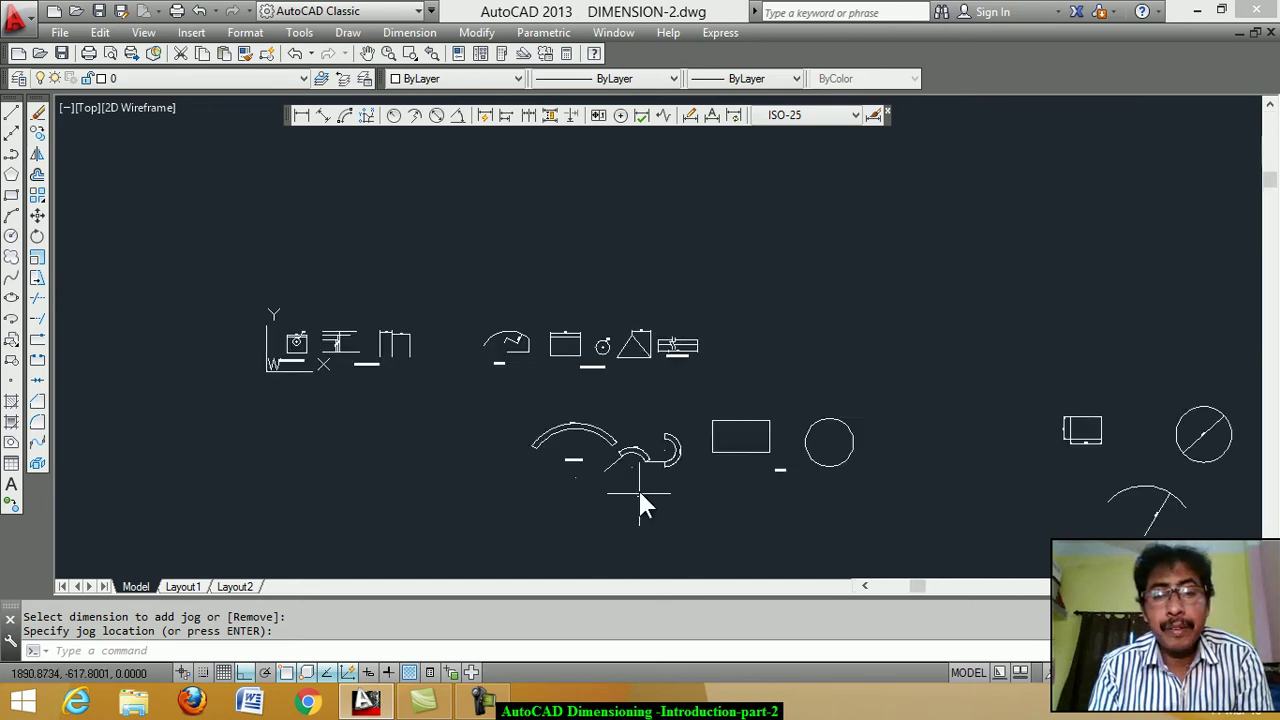
scroll(638, 480, up, 2)
scroll(600, 443, up, 2)
scroll(620, 463, down, 2)
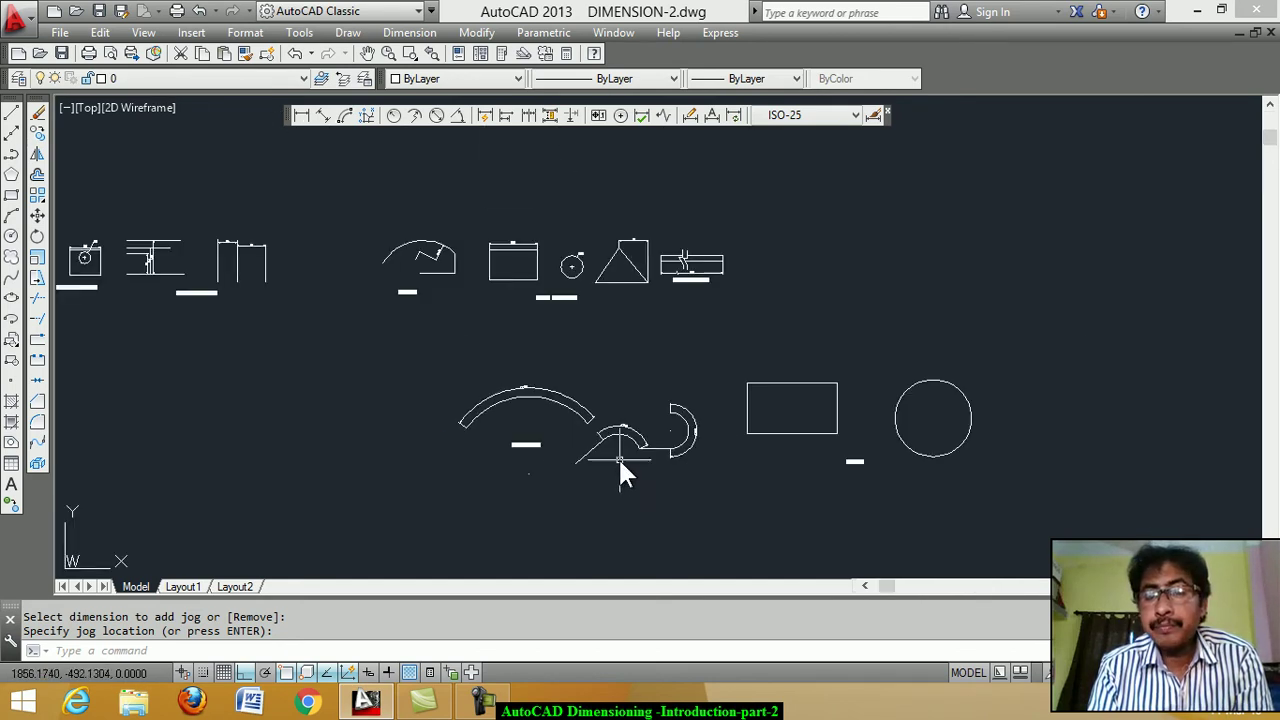
scroll(990, 428, up, 4)
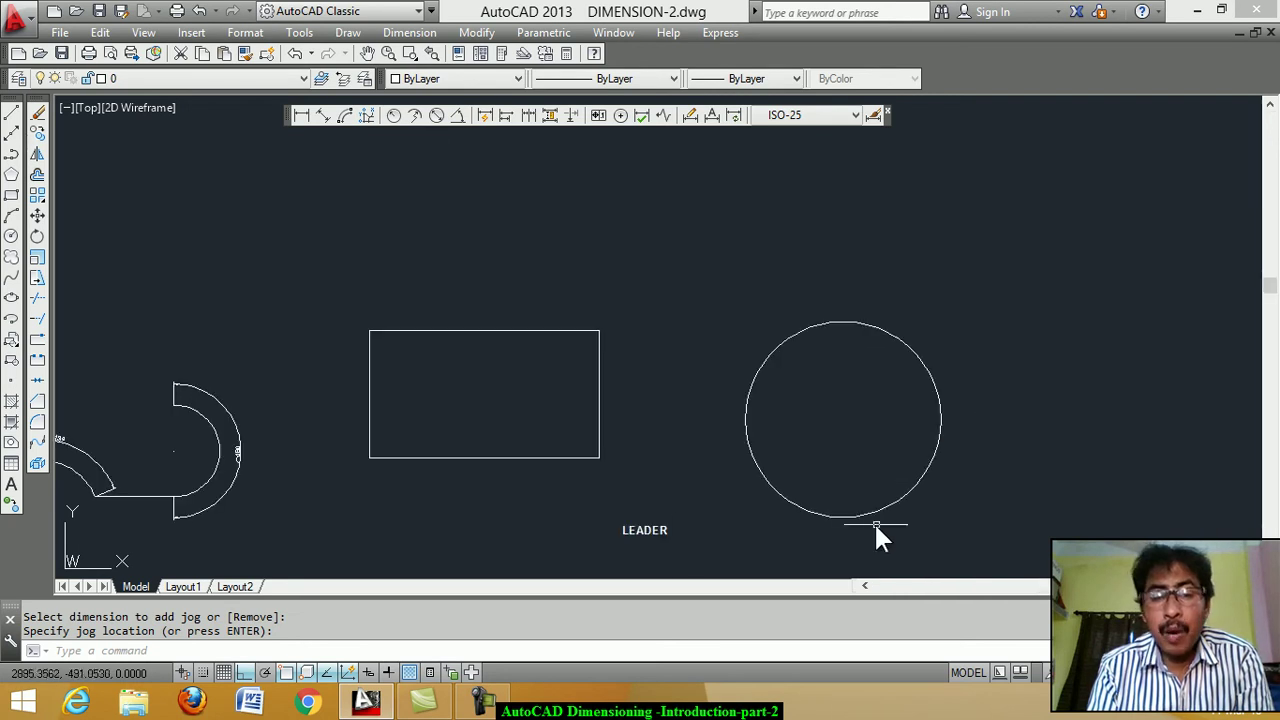
scroll(640, 575, up, 2)
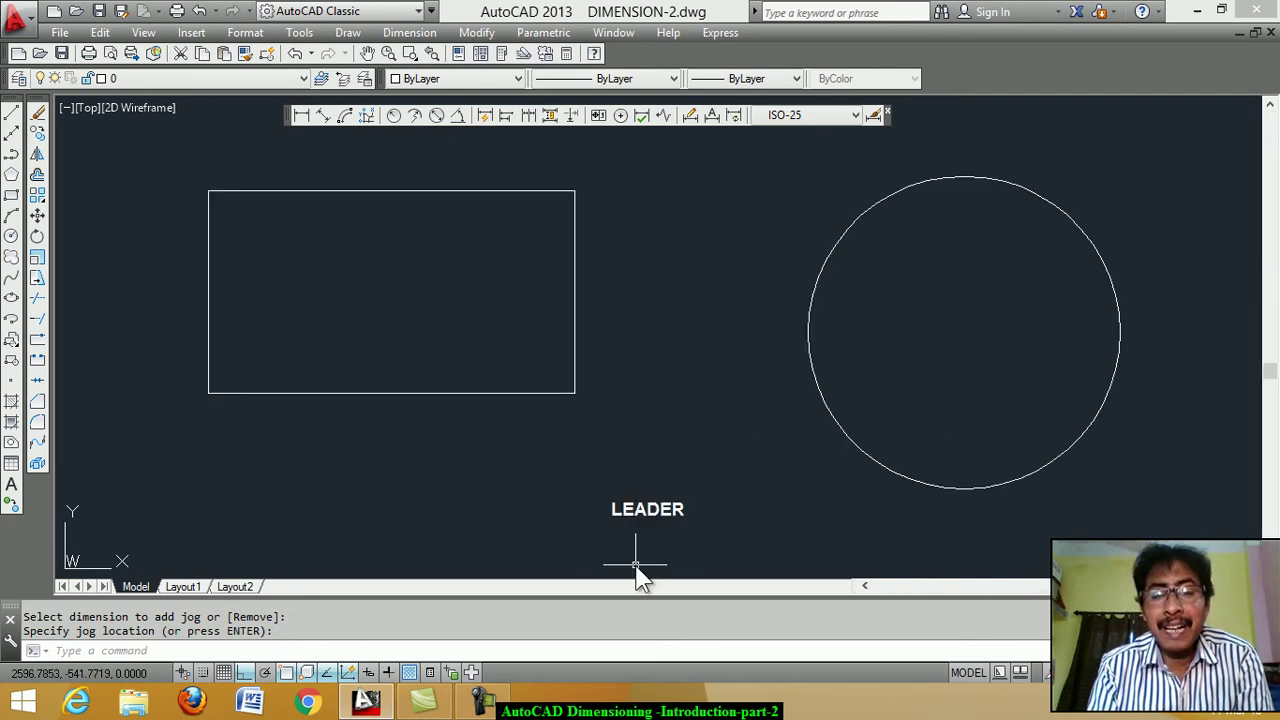
scroll(640, 575, down, 2)
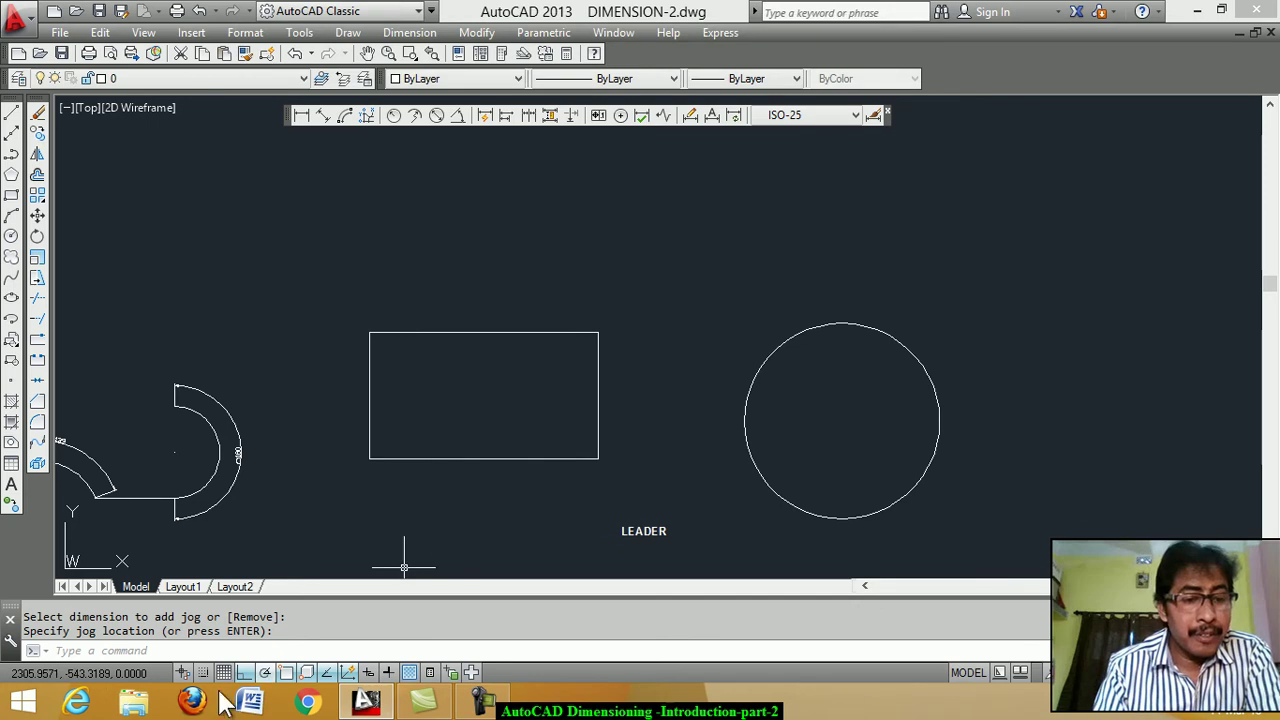
click(105, 649)
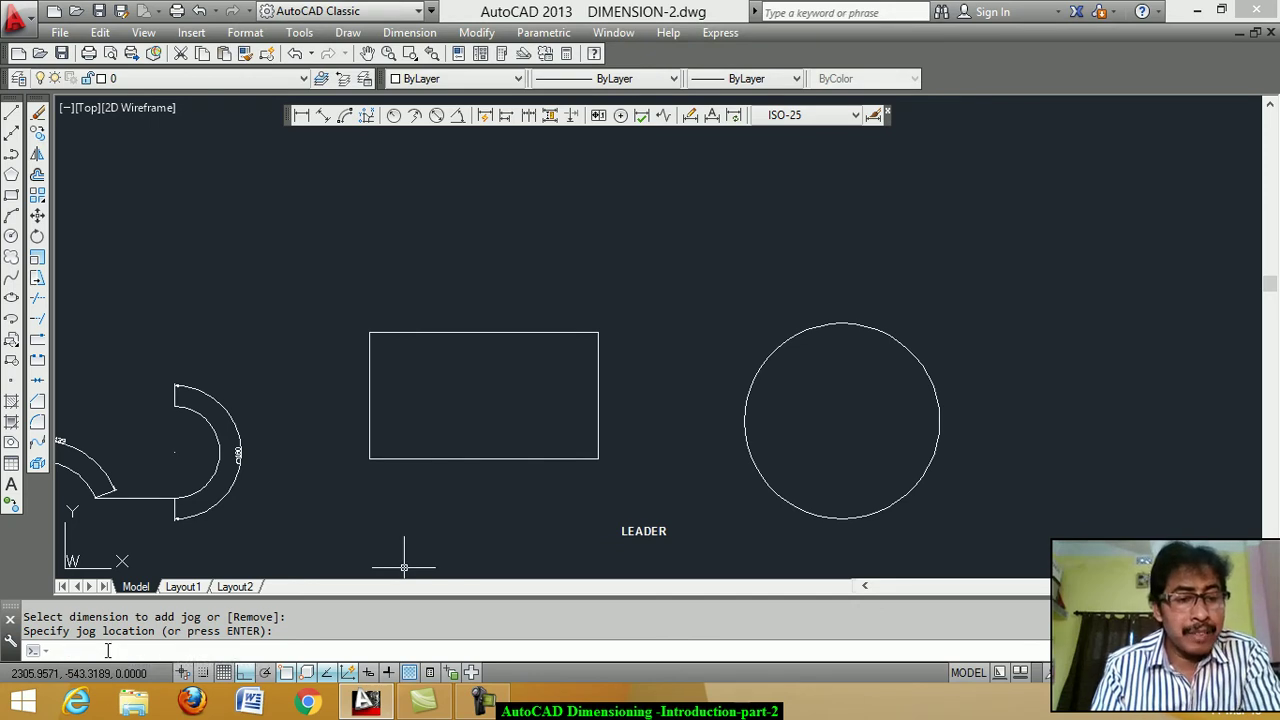
Cancel the jog and draw a diagonal leader from the rectangle's top edge, choosing Mtext annotation.
key(Escape)
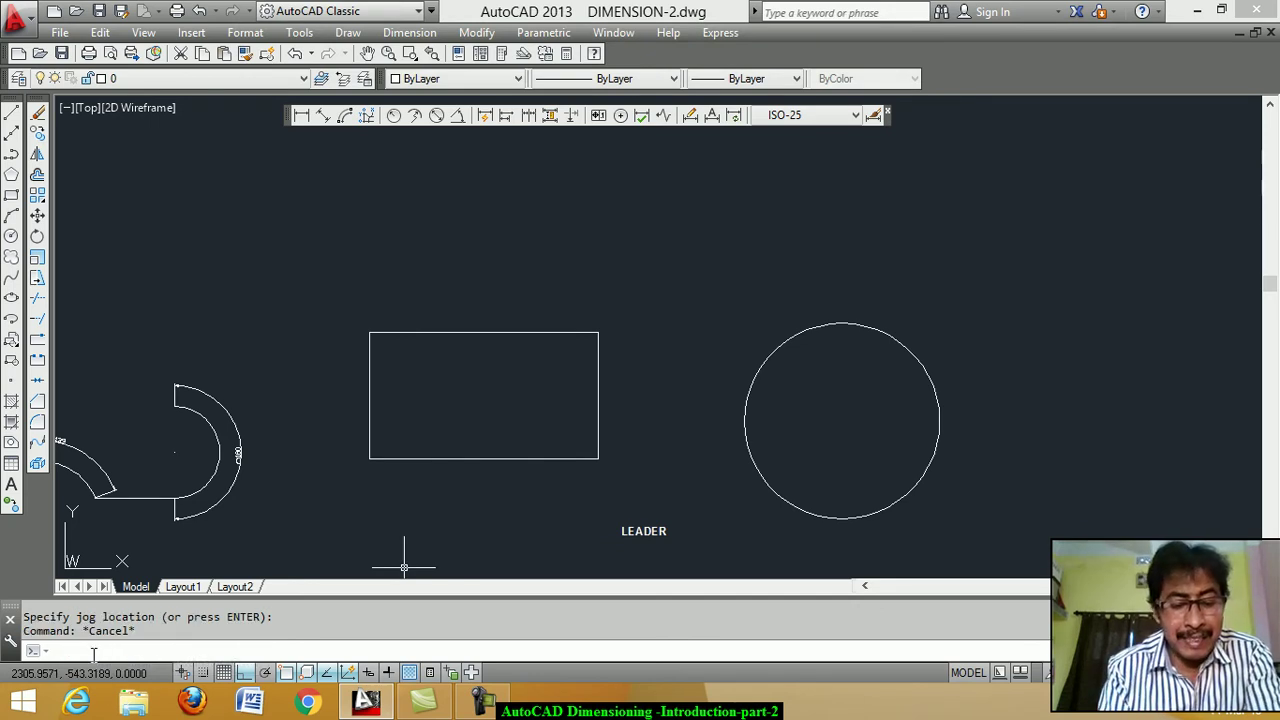
text(leader)
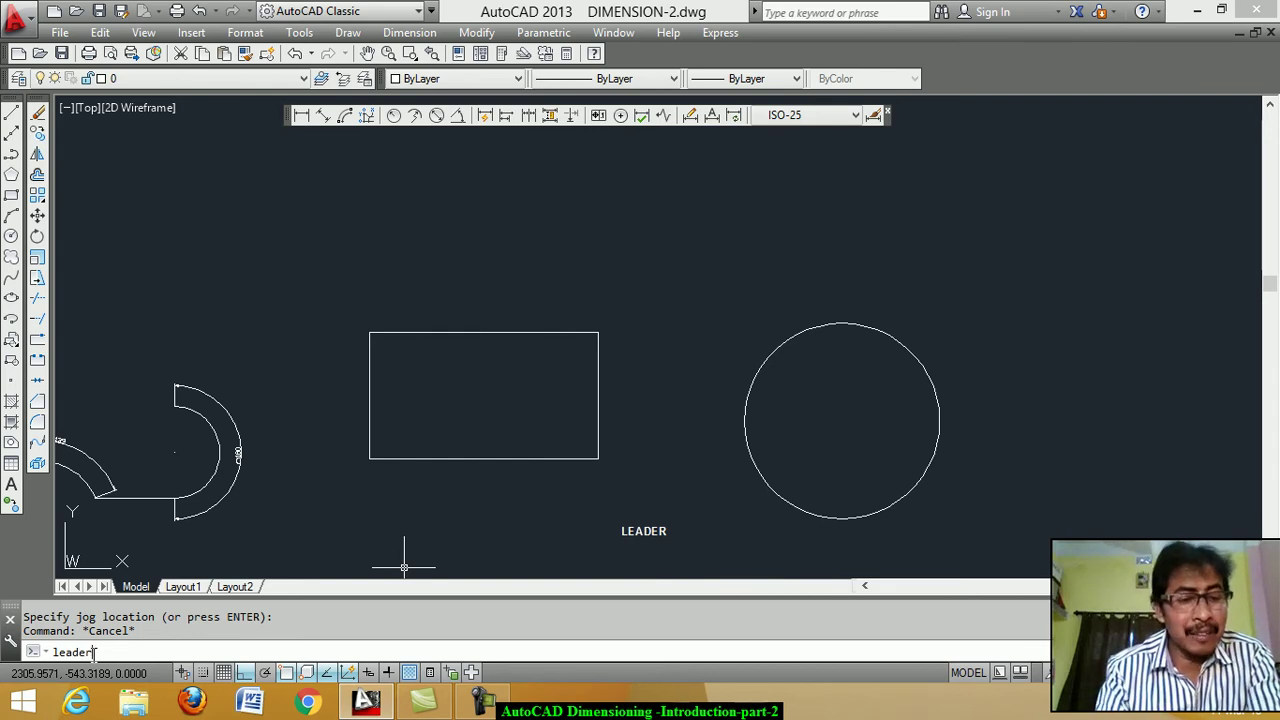
key(Return)
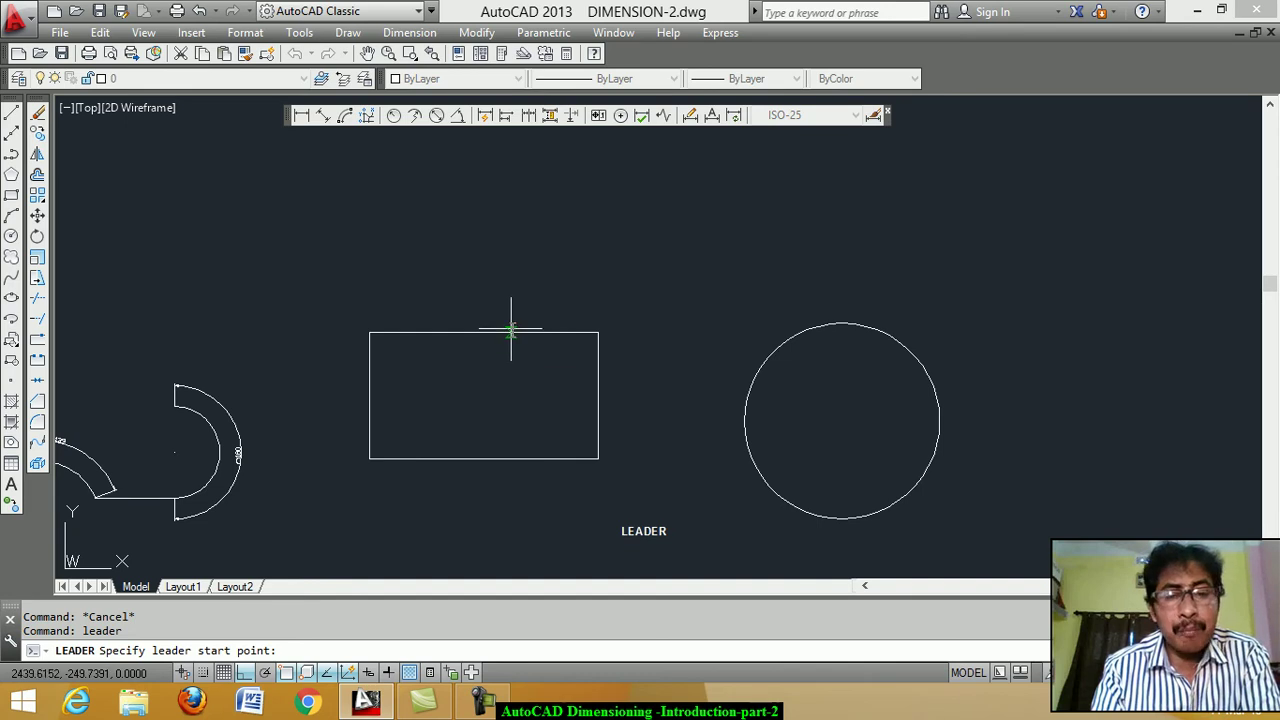
click(511, 332)
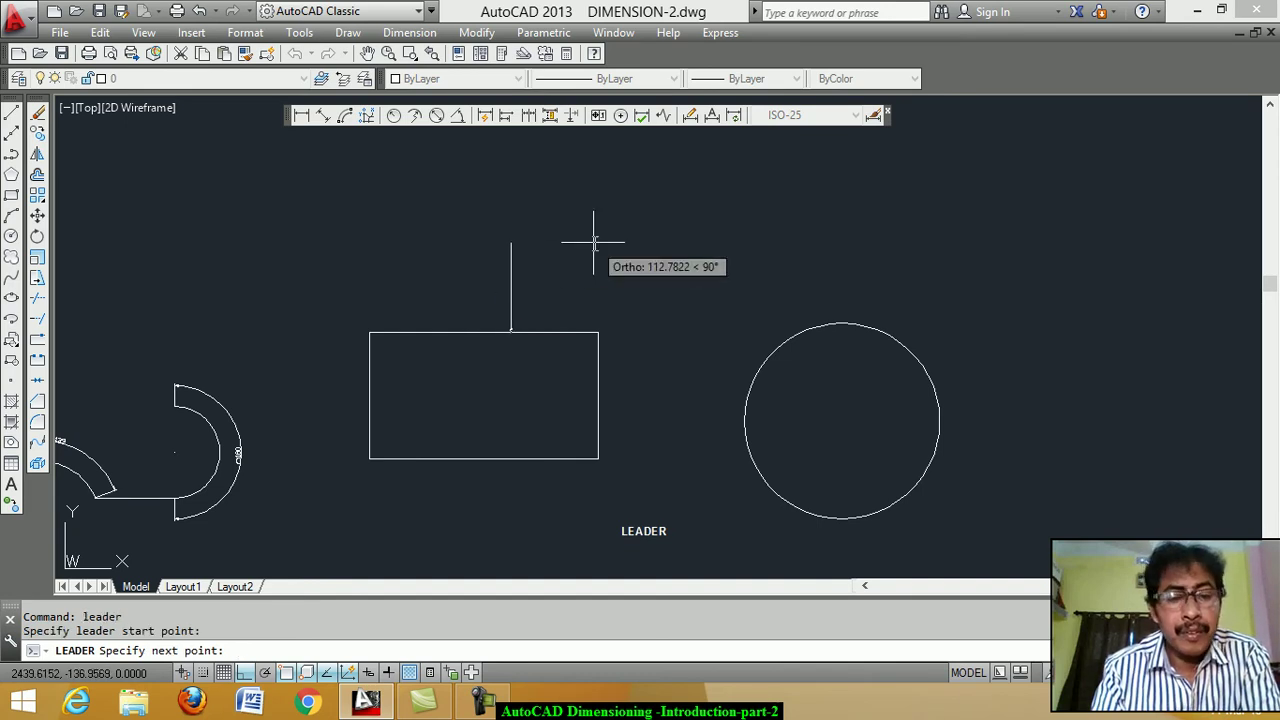
click(244, 672)
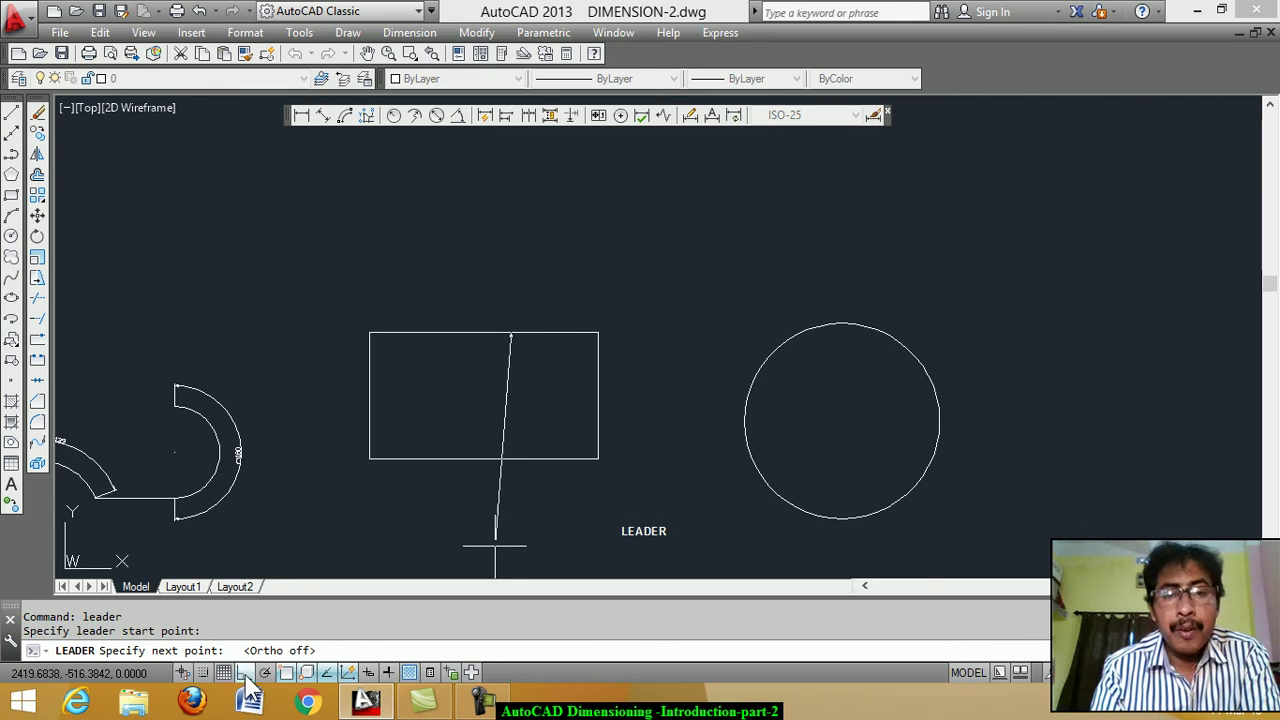
click(575, 231)
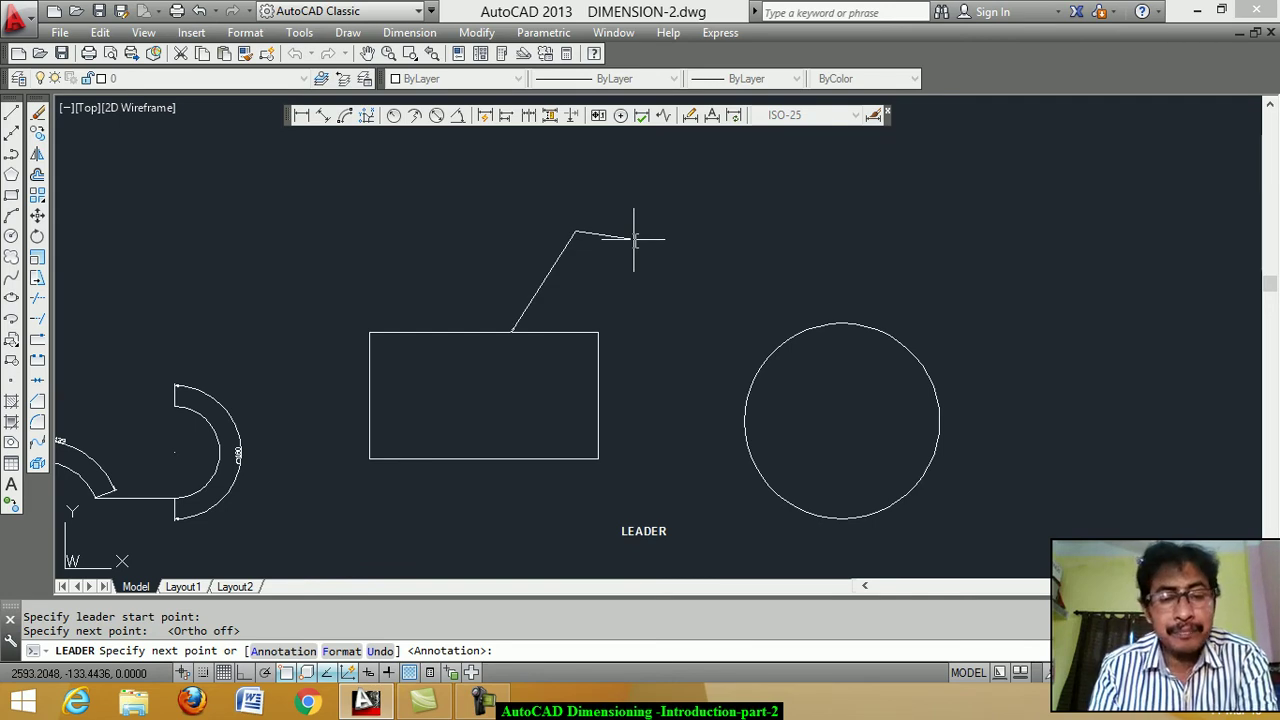
key(Return)
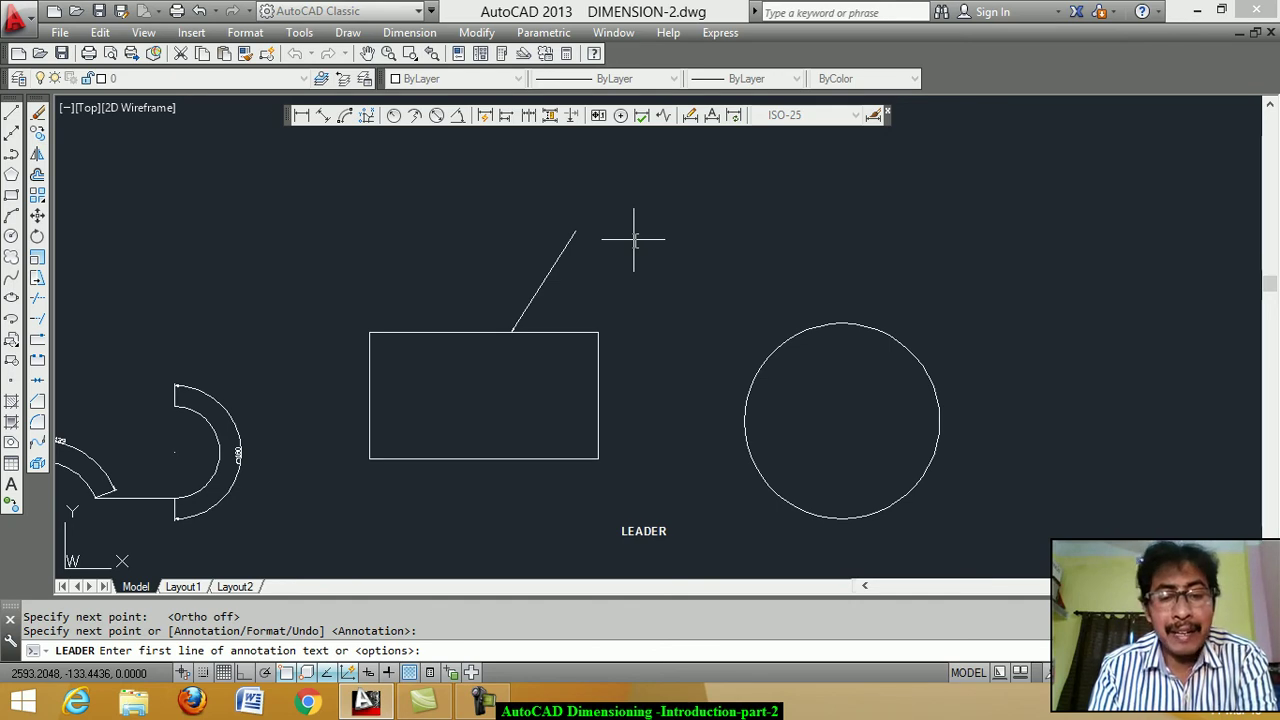
key(Return)
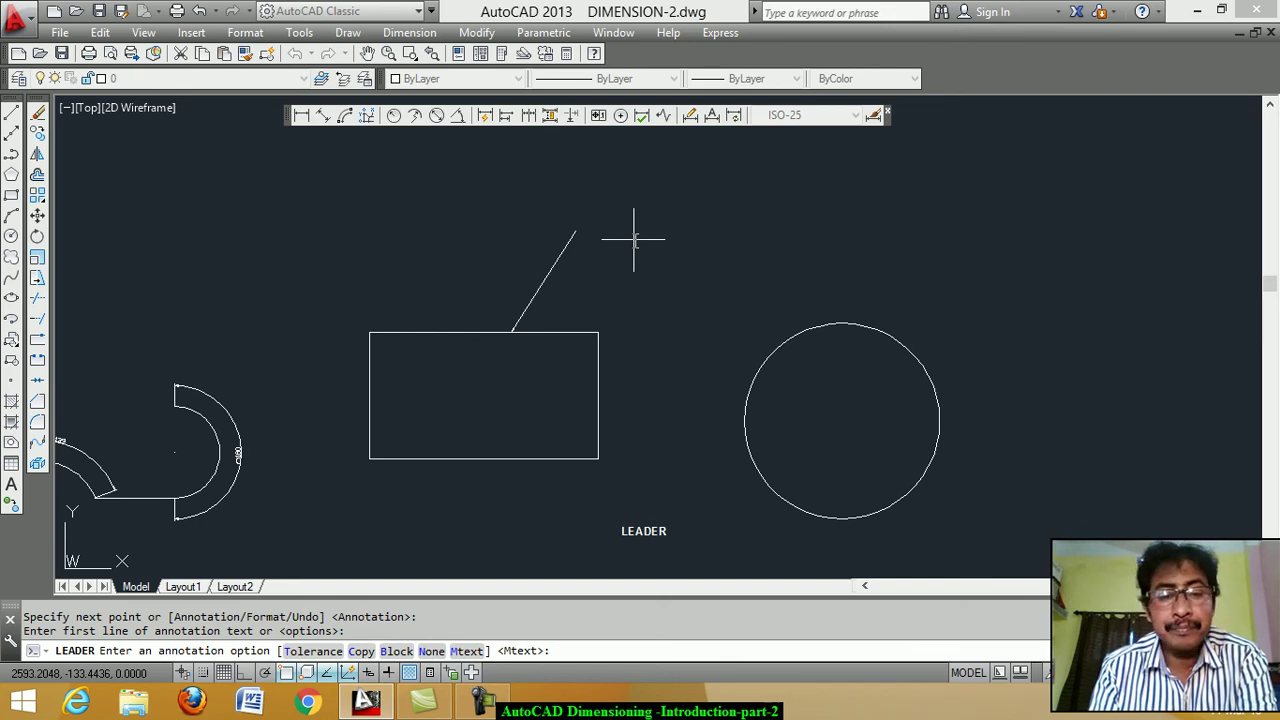
key(Return)
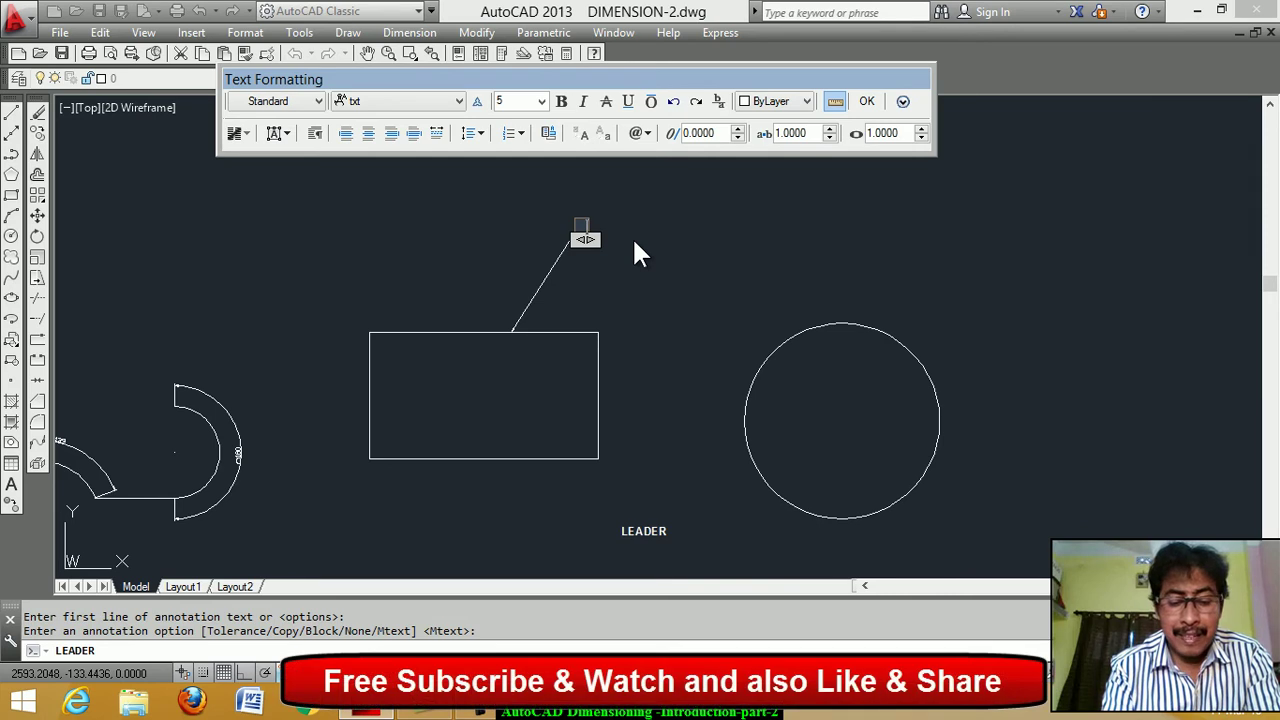
Label the leader with the polytechnic's name as one line of text.
text(JNAN)
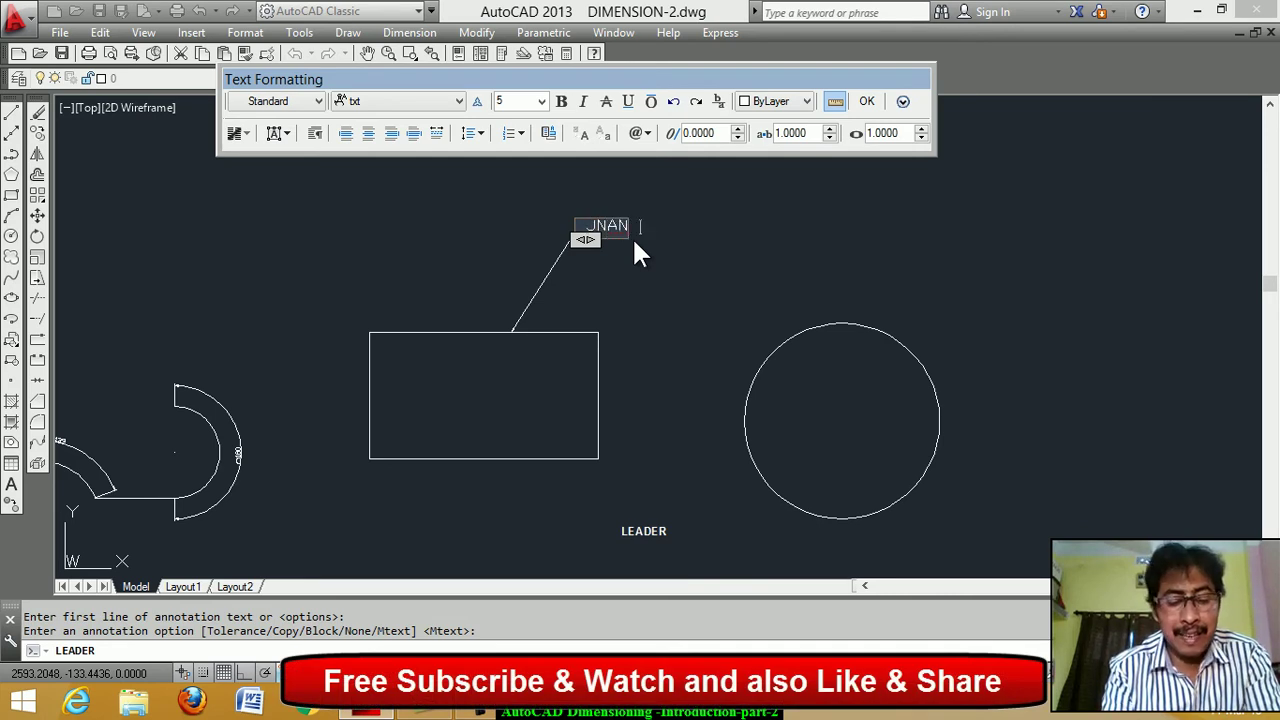
text( CHAN)
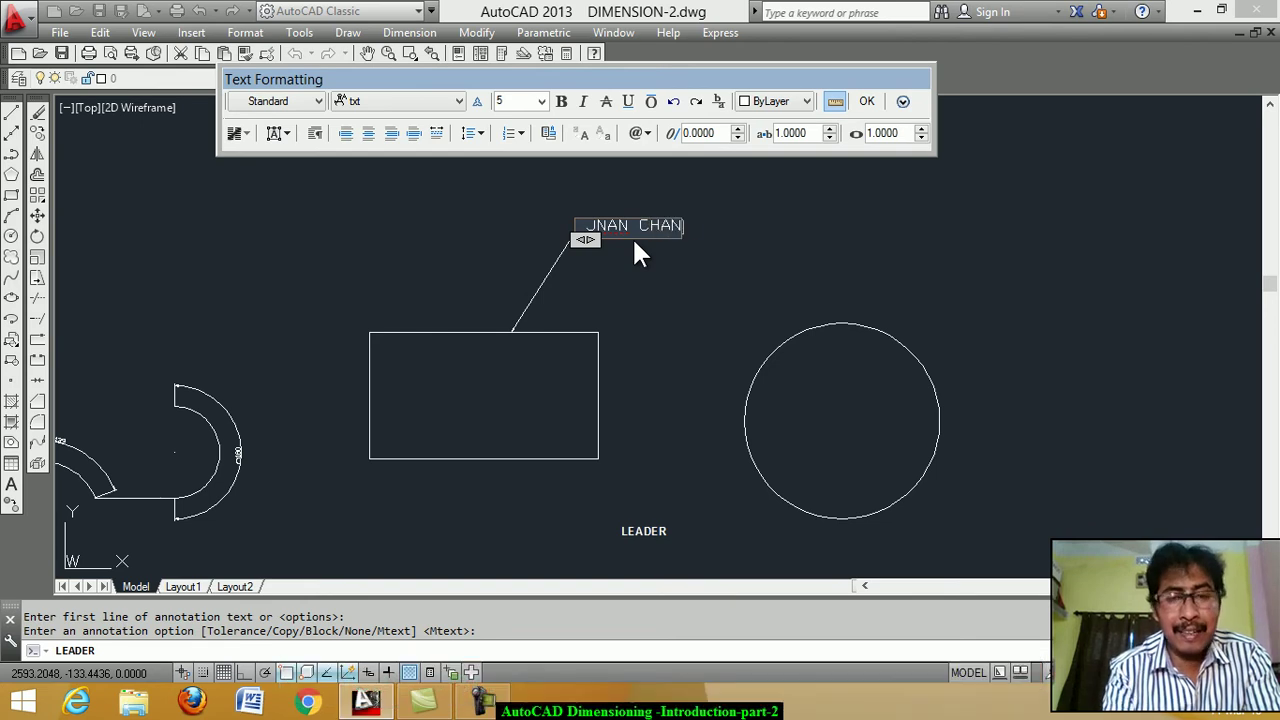
text(DRA)
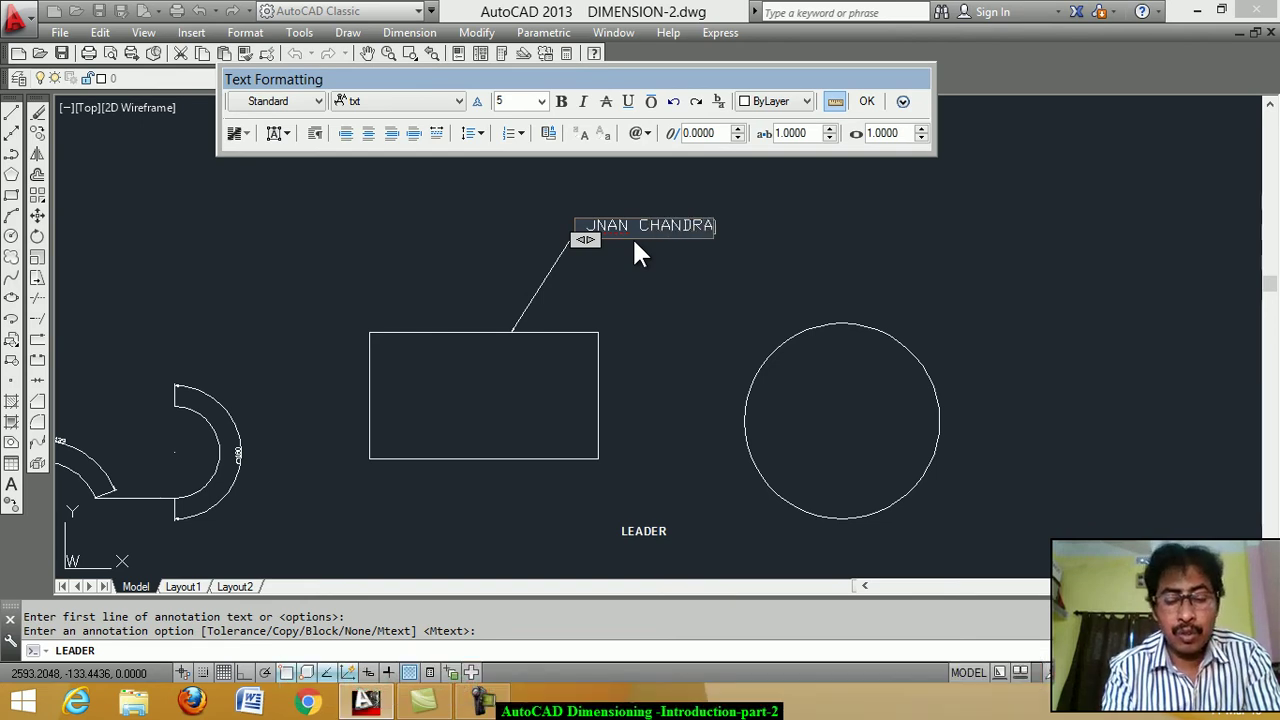
text( GHOSH)
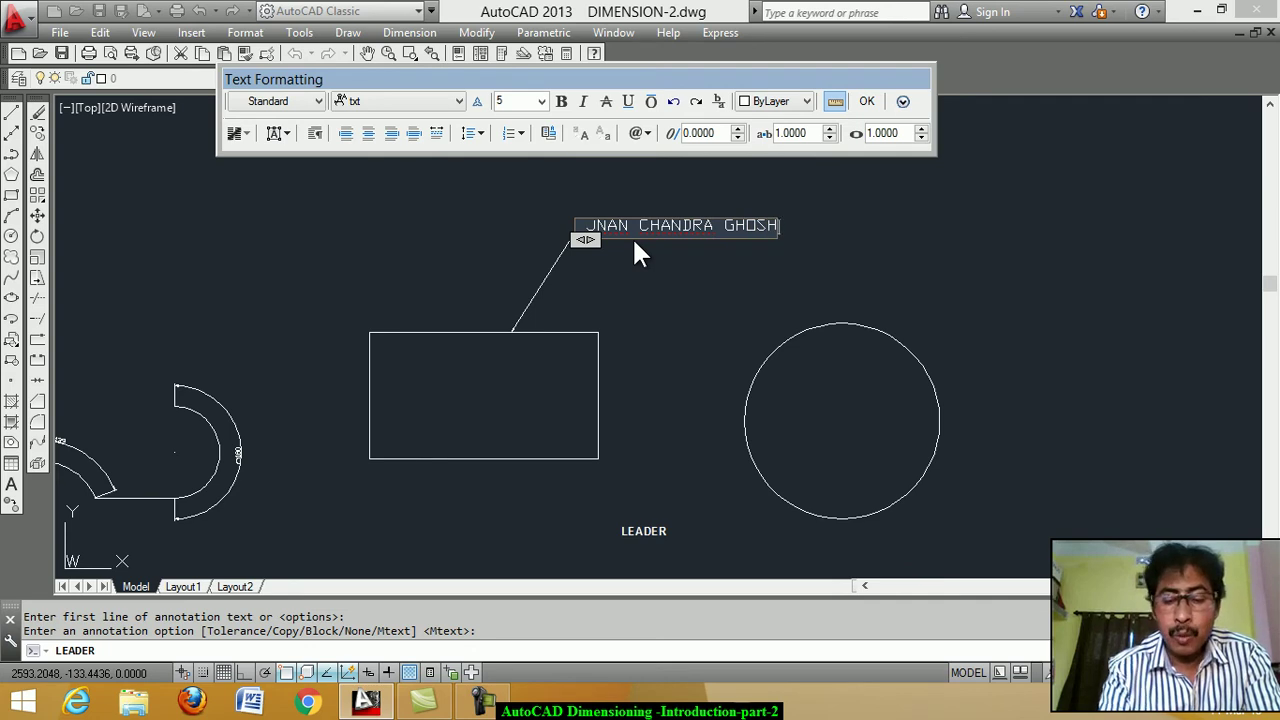
text( POLYTECHNIC)
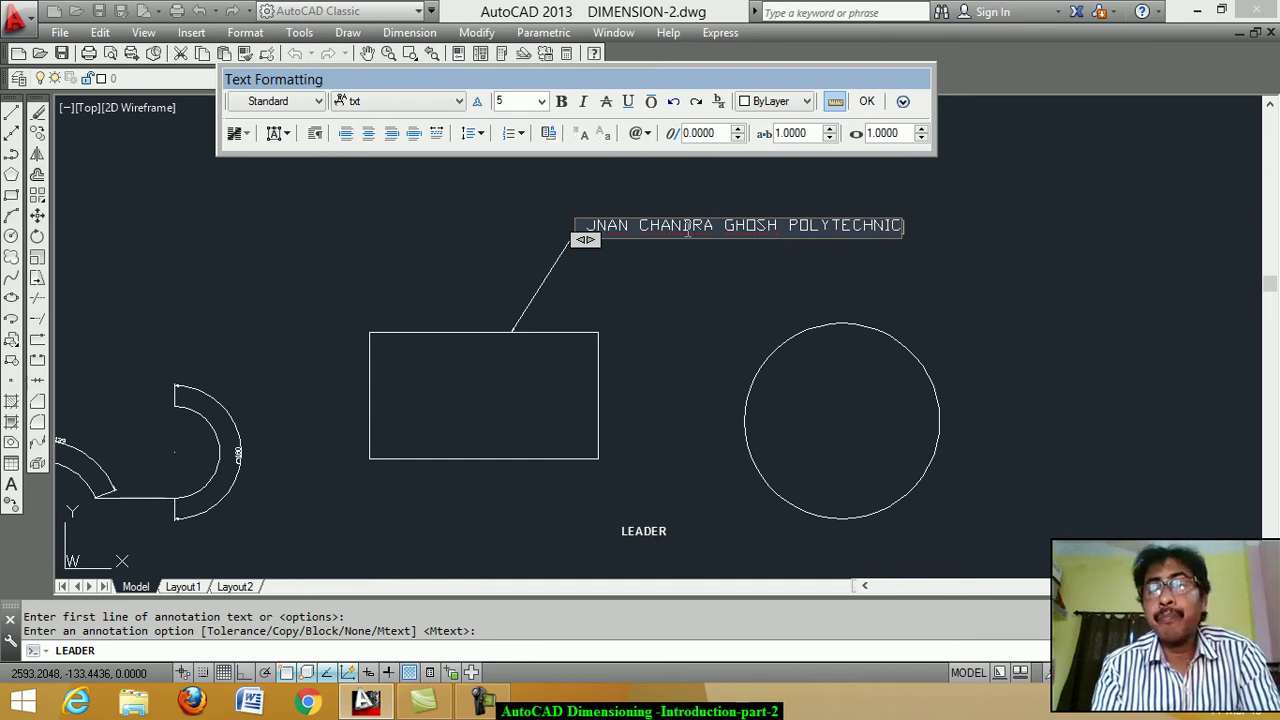
click(867, 103)
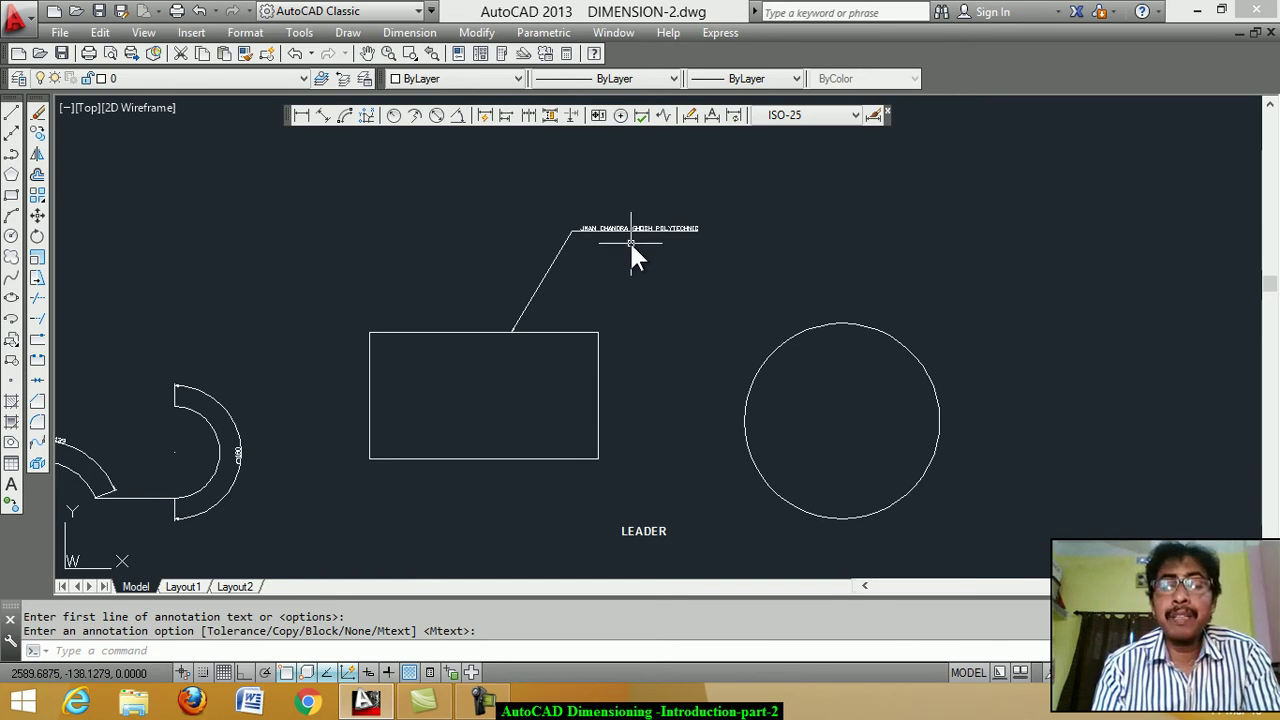
Enlarge the polytechnic label from text height 5 to 10.
double_click(651, 237)
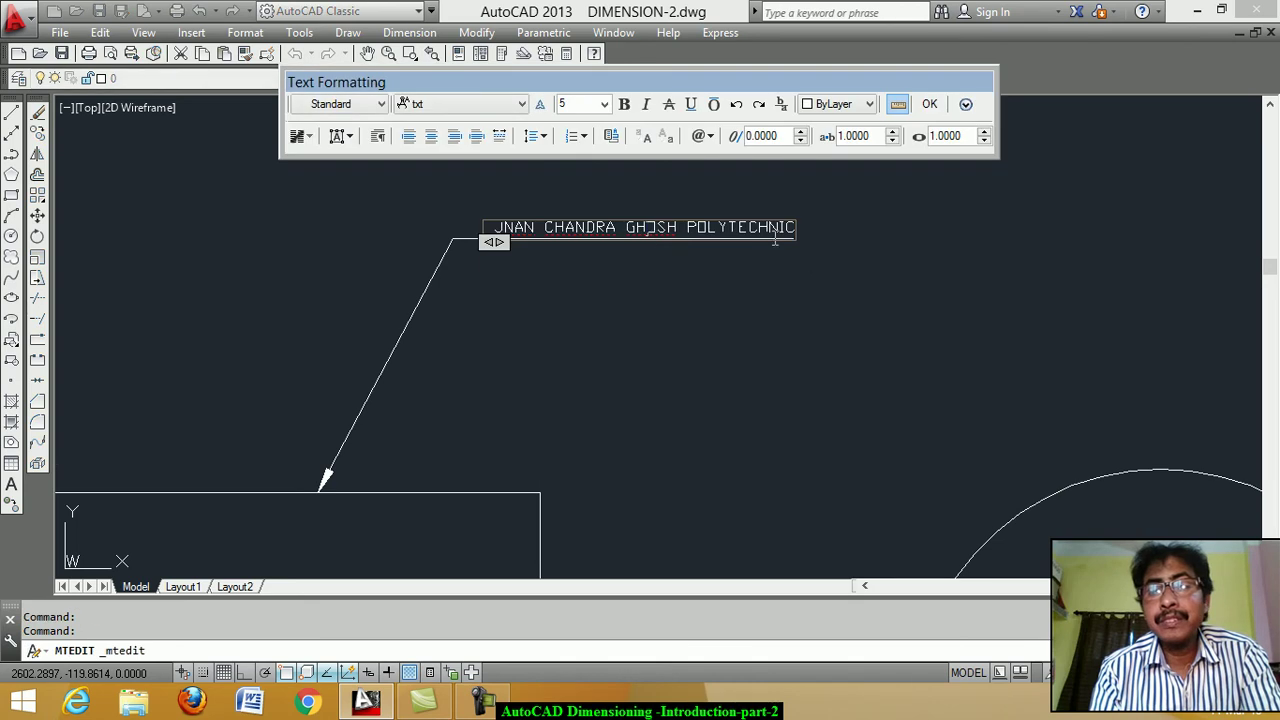
drag(790, 227, 492, 228)
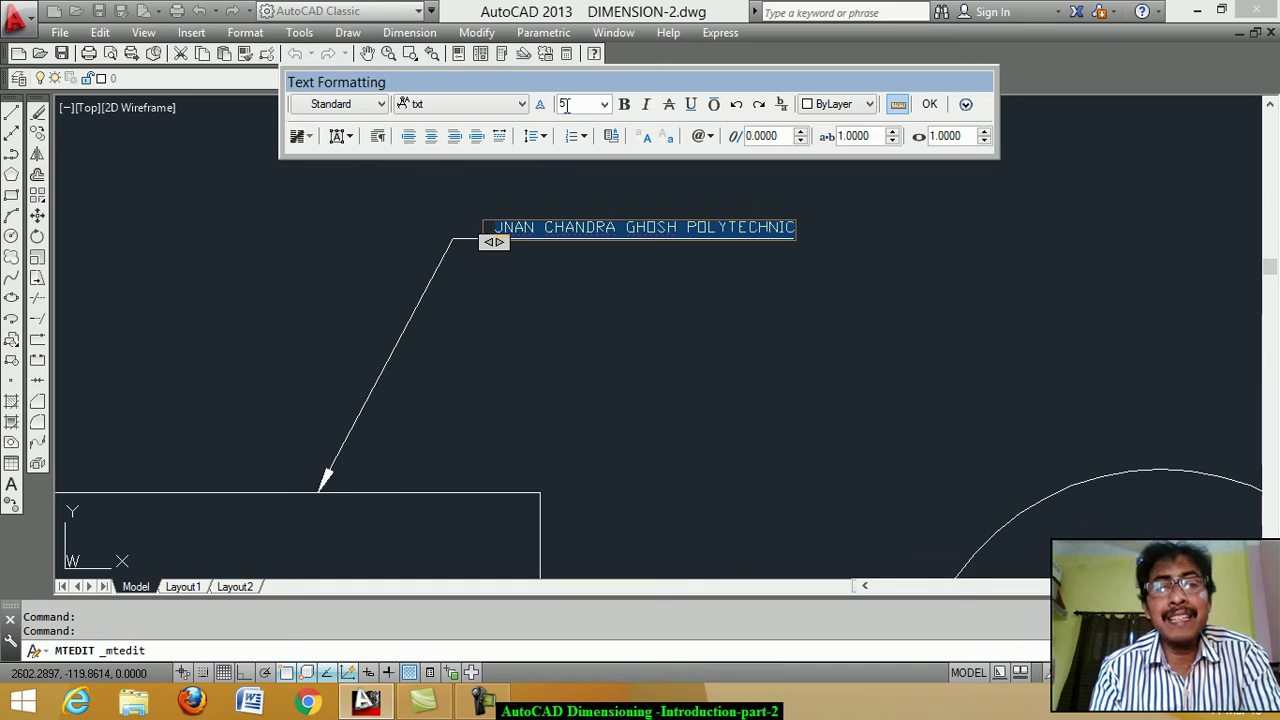
text(1)
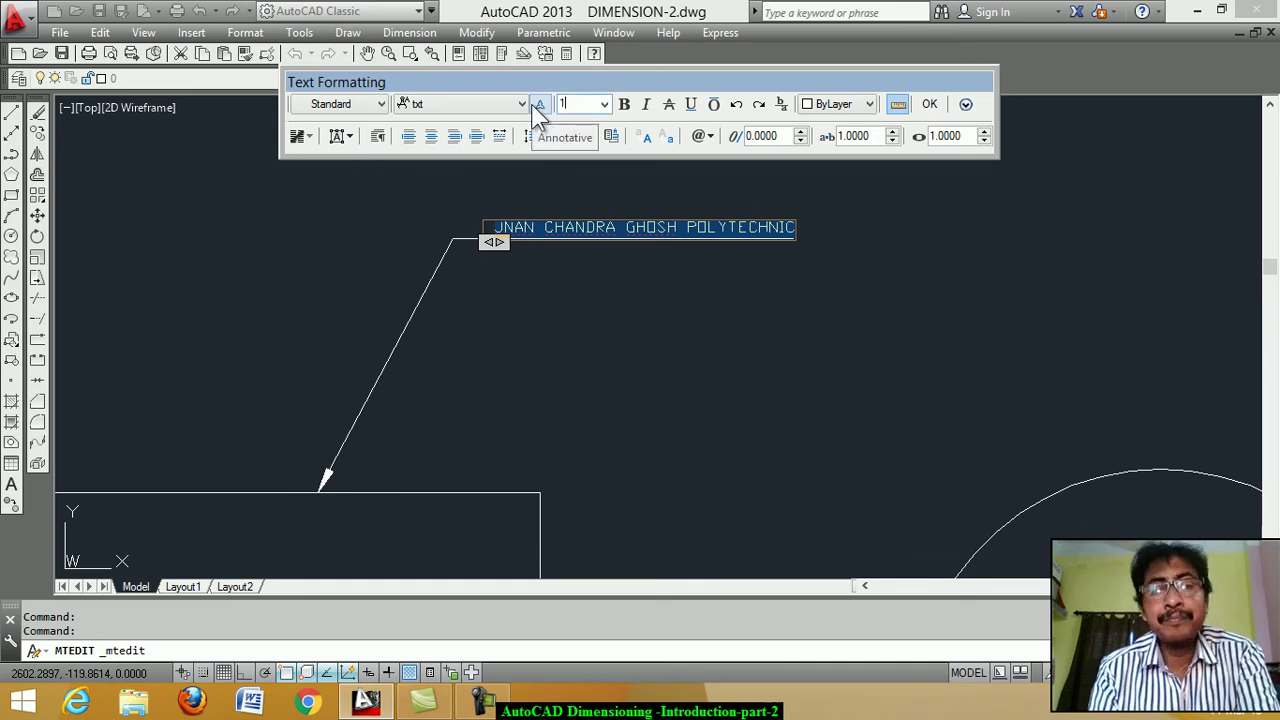
text(0)
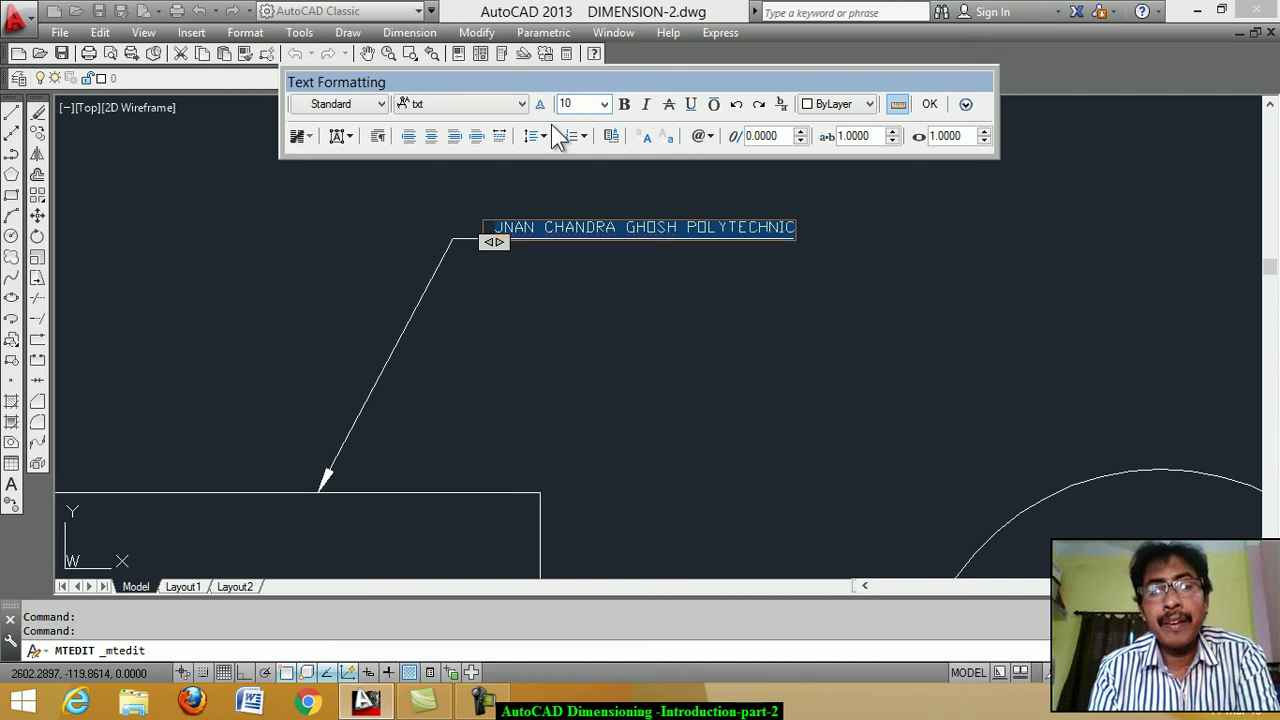
key(Return)
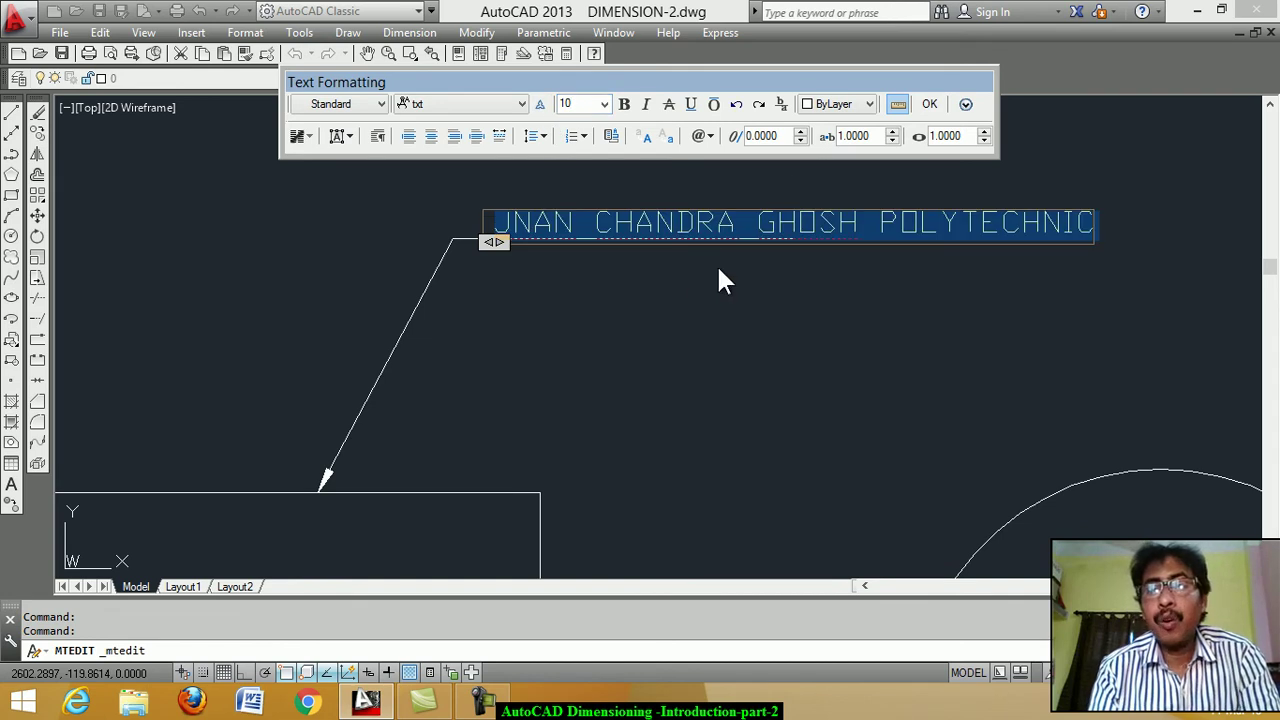
click(928, 104)
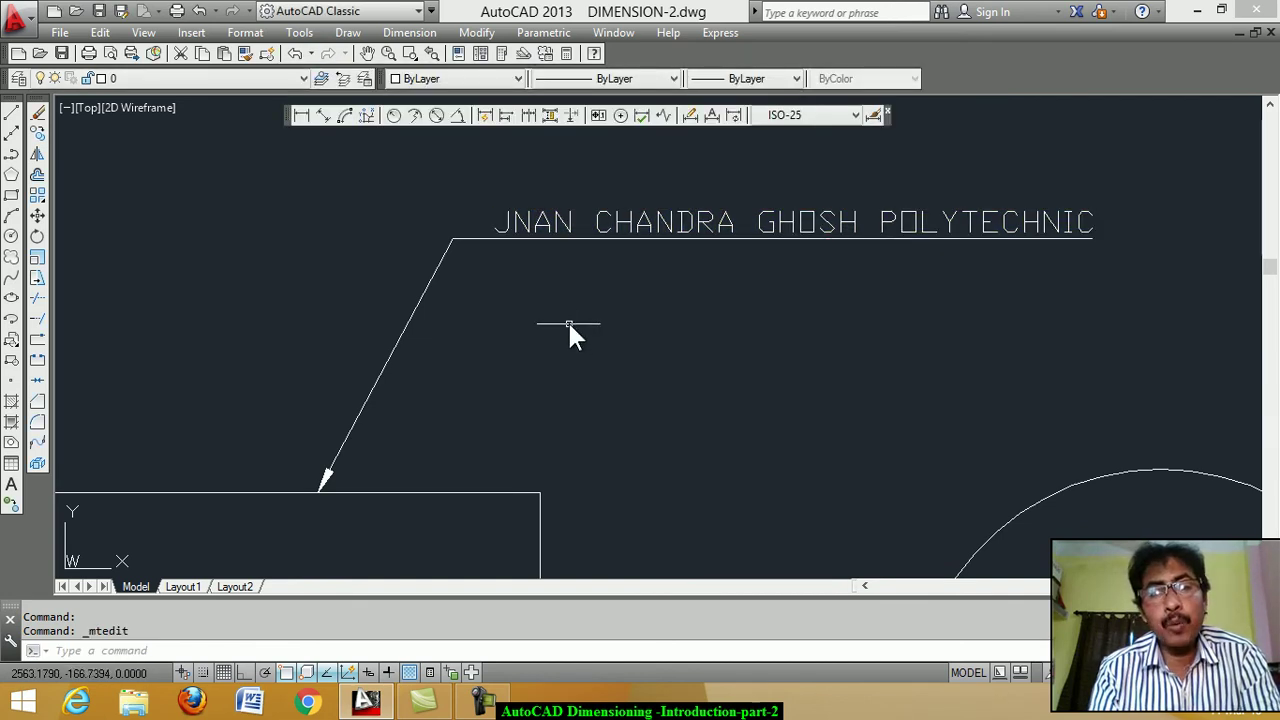
scroll(567, 320, down, 4)
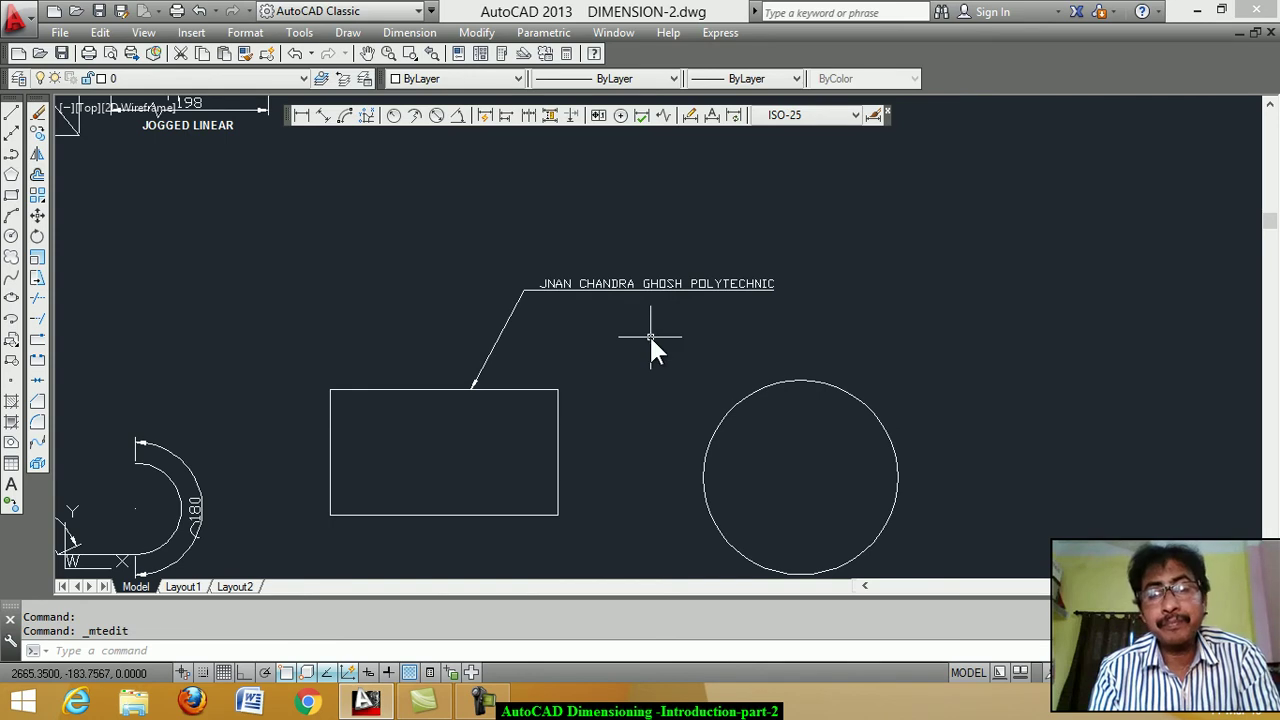
scroll(646, 284, down, 2)
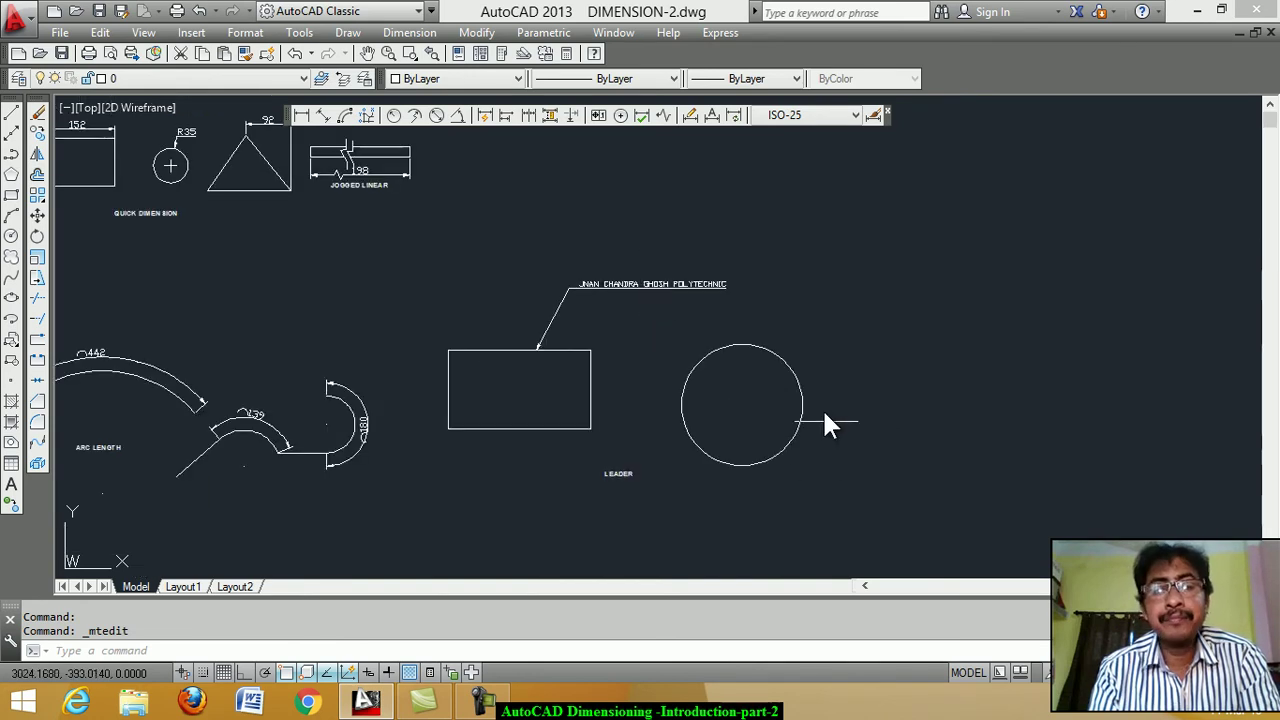
scroll(812, 382, up, 2)
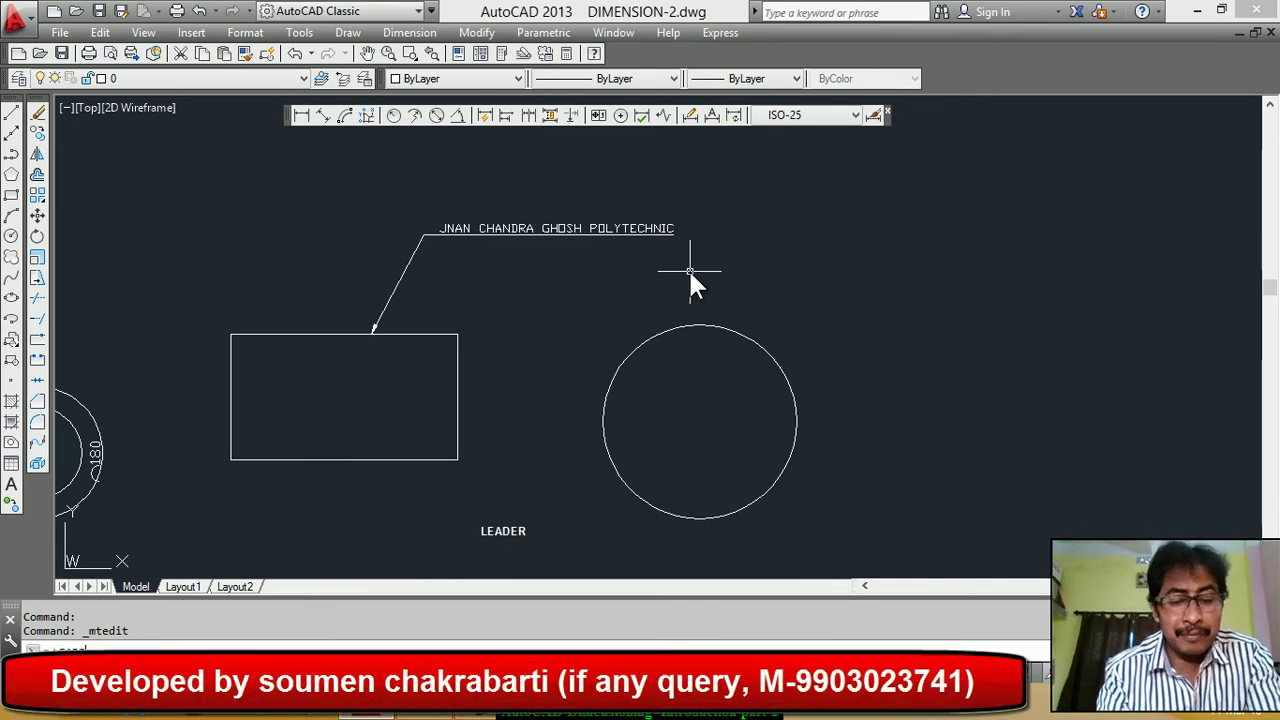
Draw a zigzag LEADER from the circle's upper edge to the upper right, ready for Mtext.
text(LEADER)
key(Return)
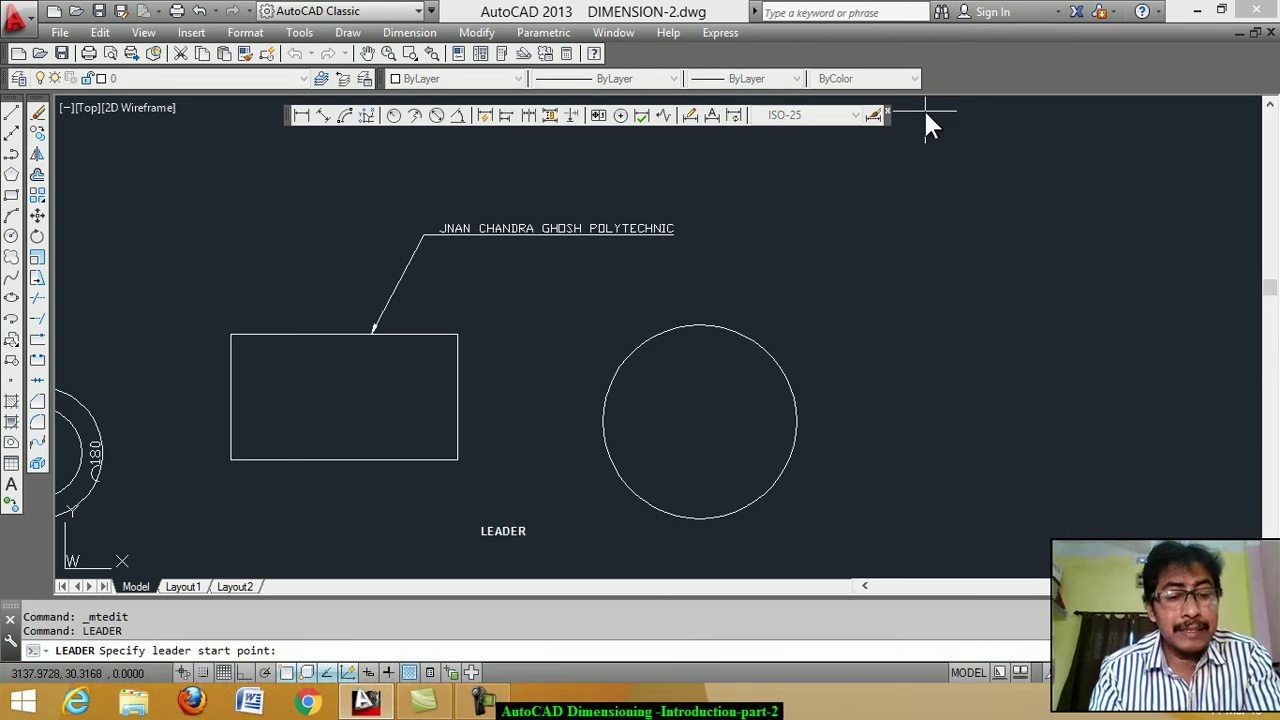
click(754, 337)
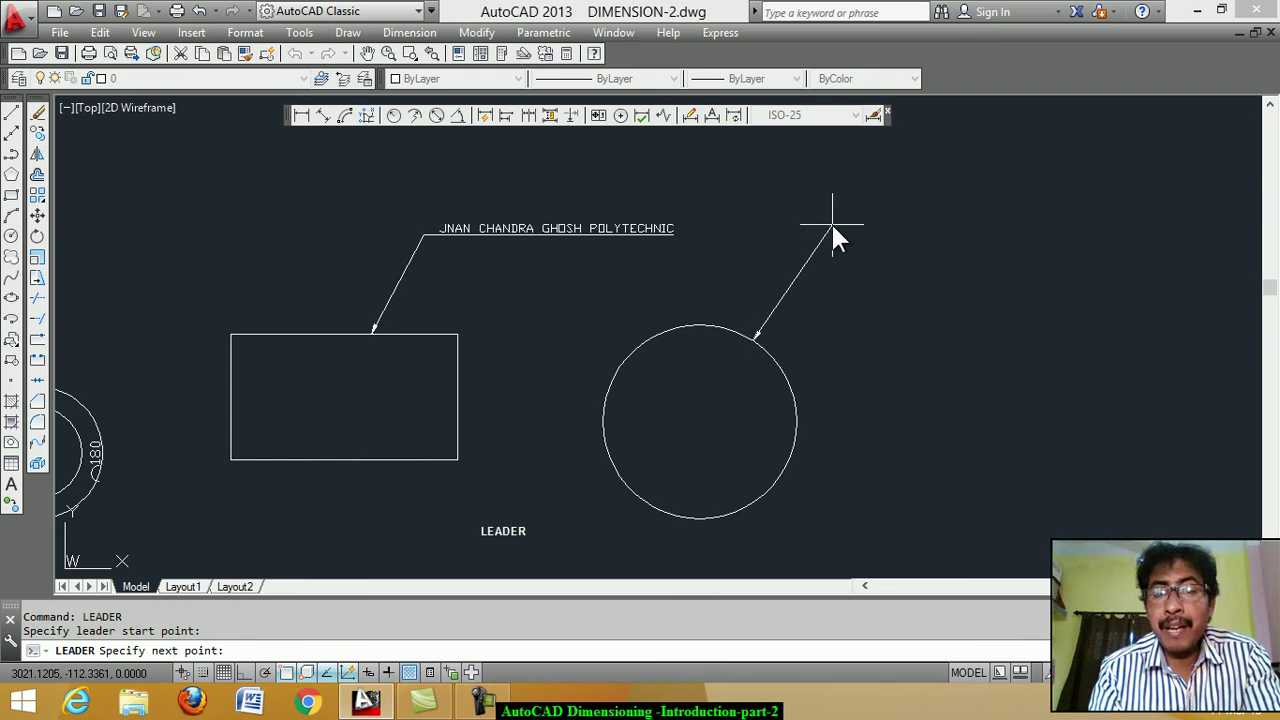
click(829, 212)
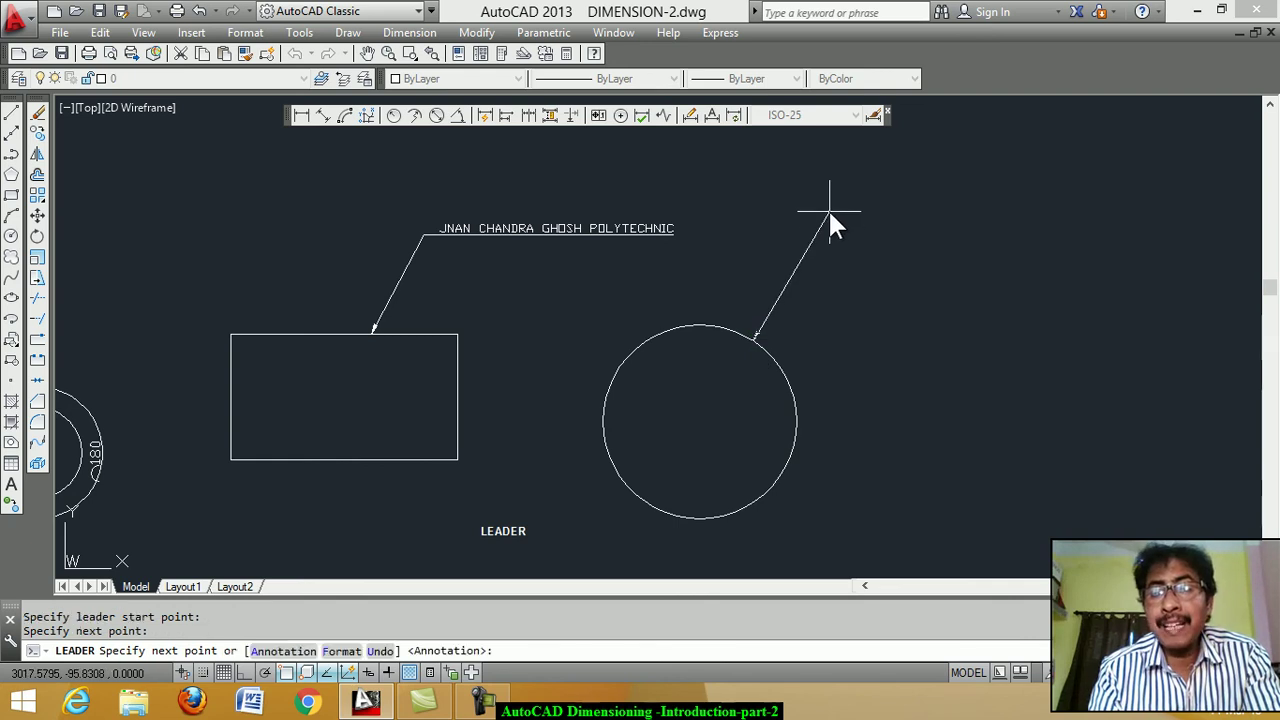
click(899, 267)
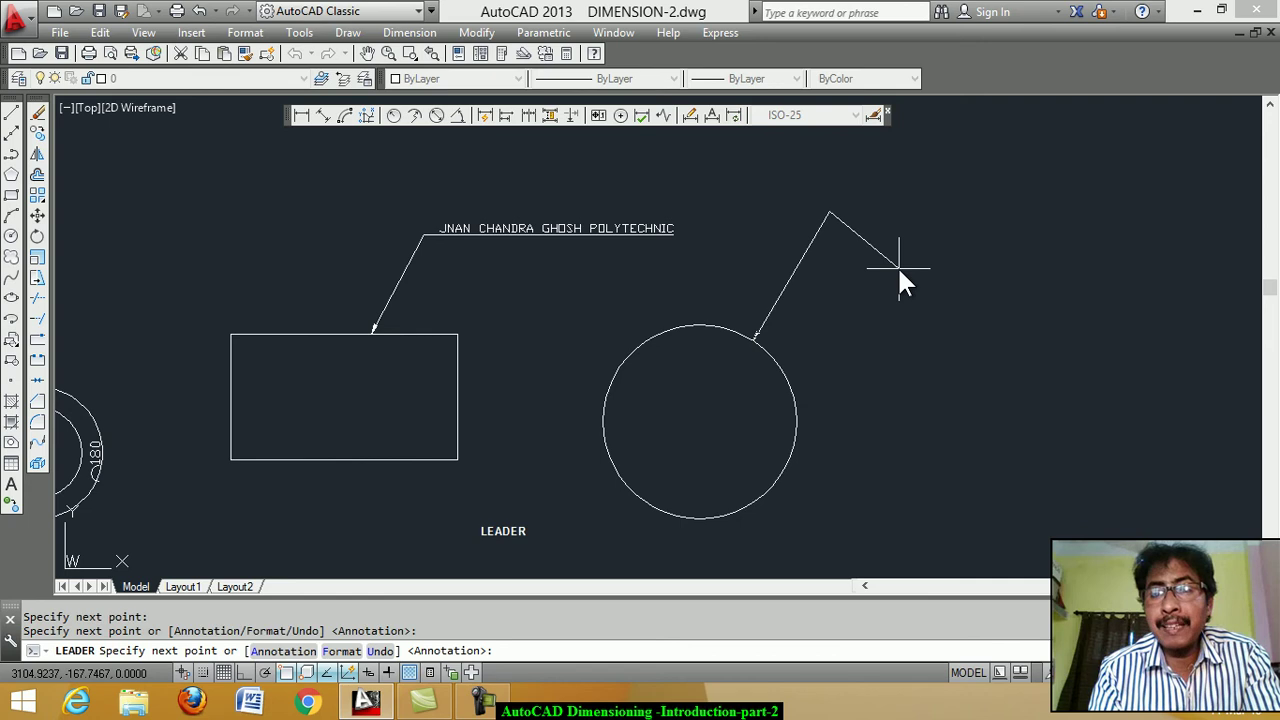
click(963, 182)
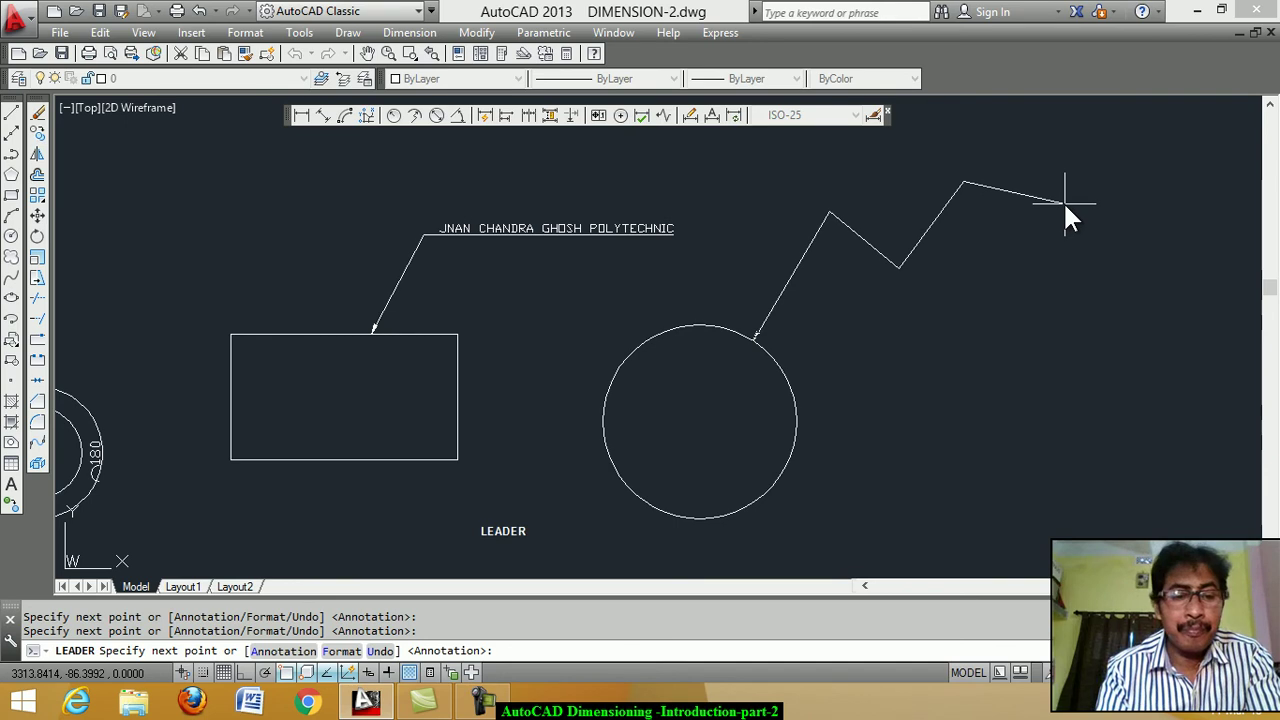
key(Return)
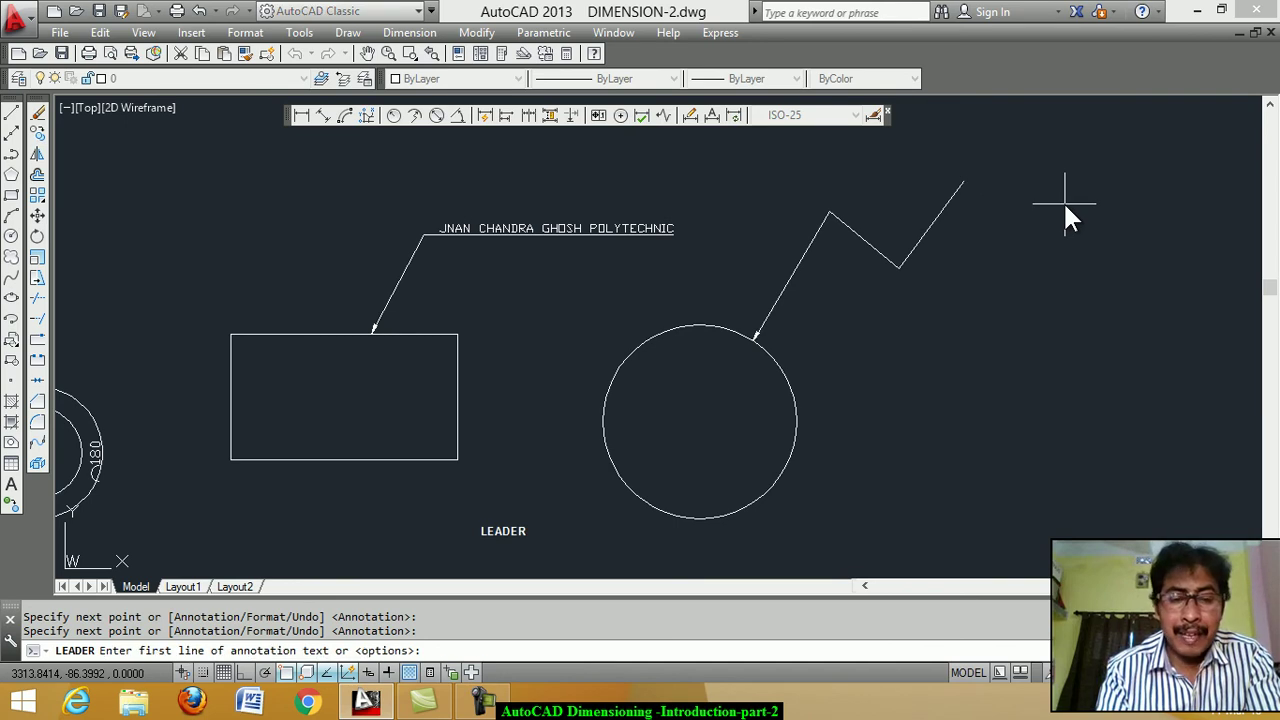
key(Return)
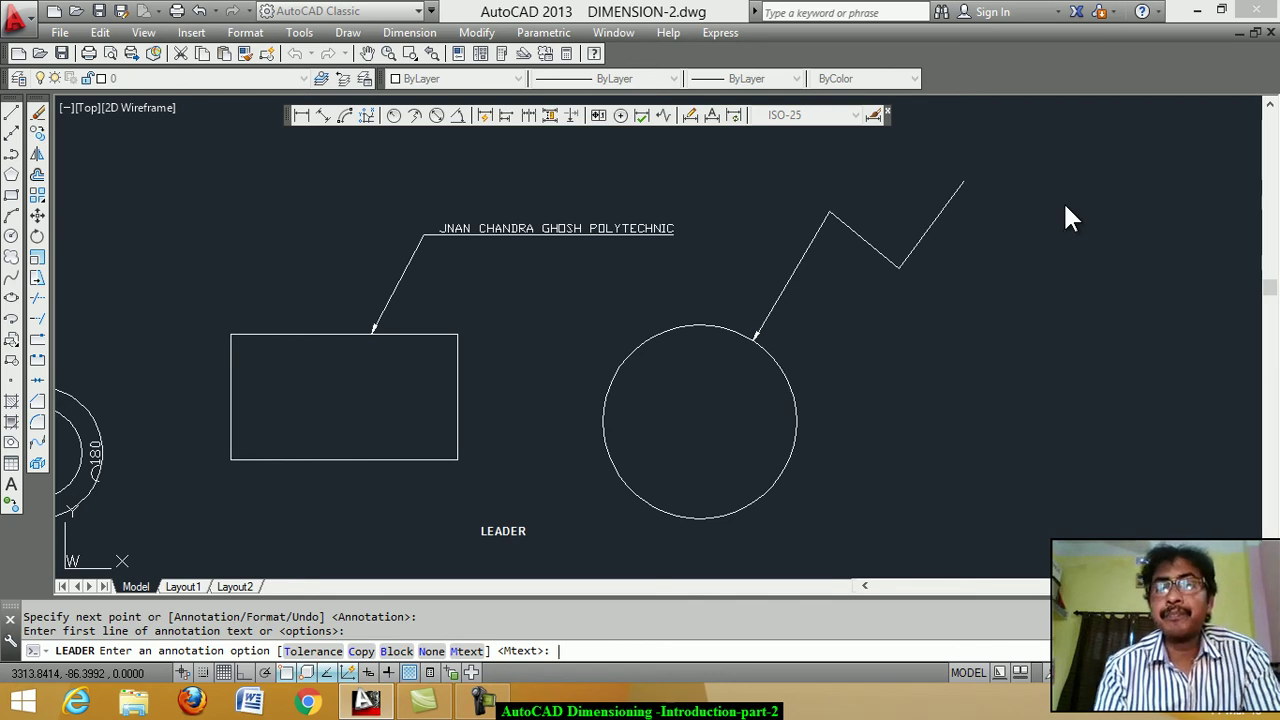
key(Return)
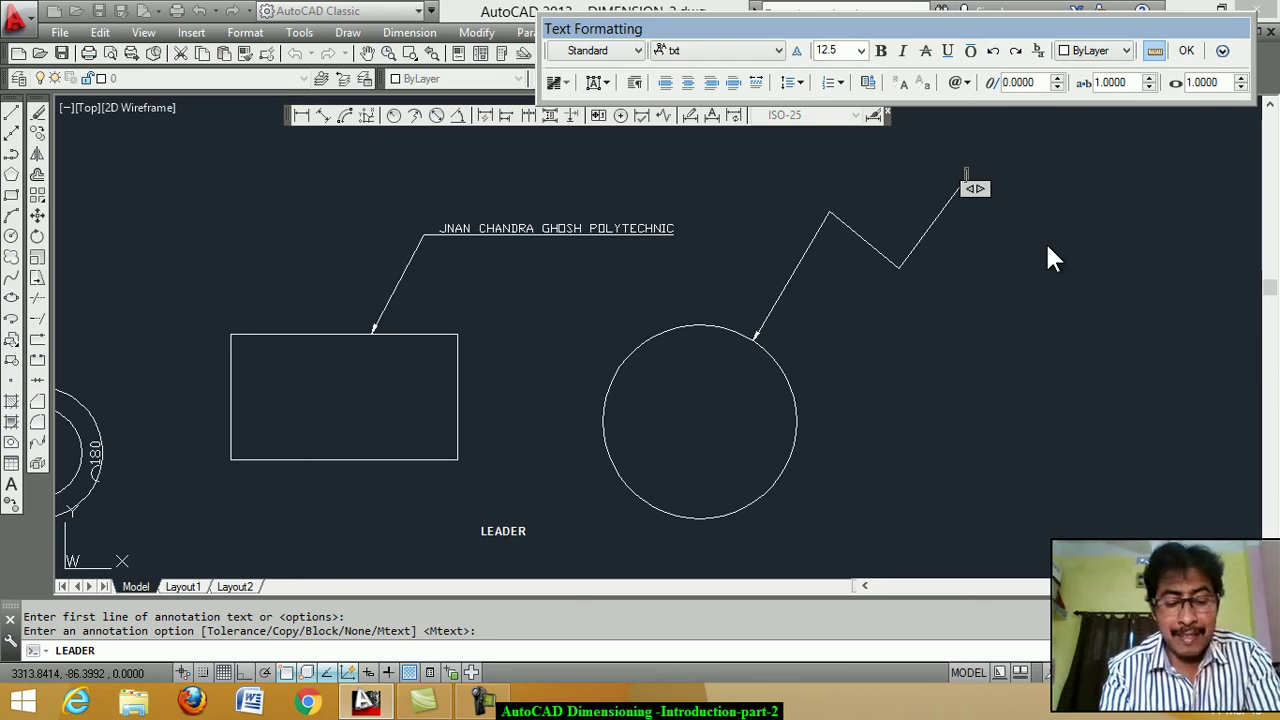
Label the zigzag leader SHAFT and start a new leader at the circle's right edge.
text(SHAF)
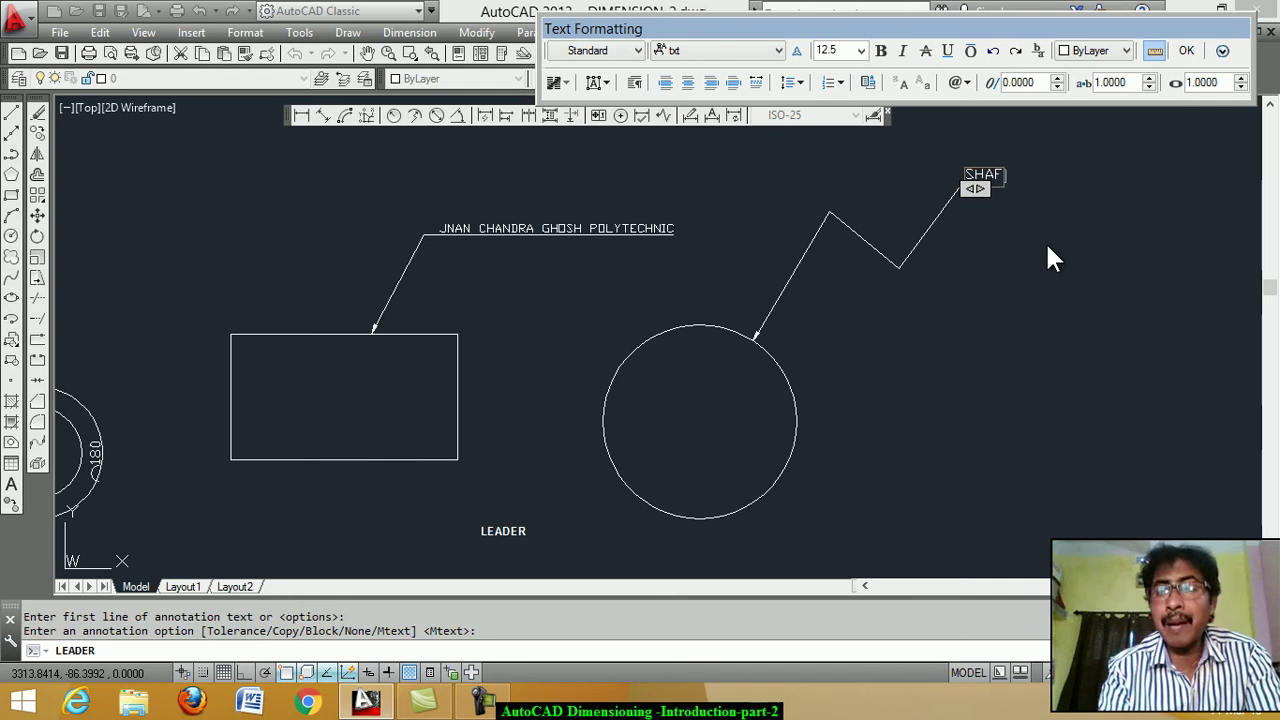
text(T)
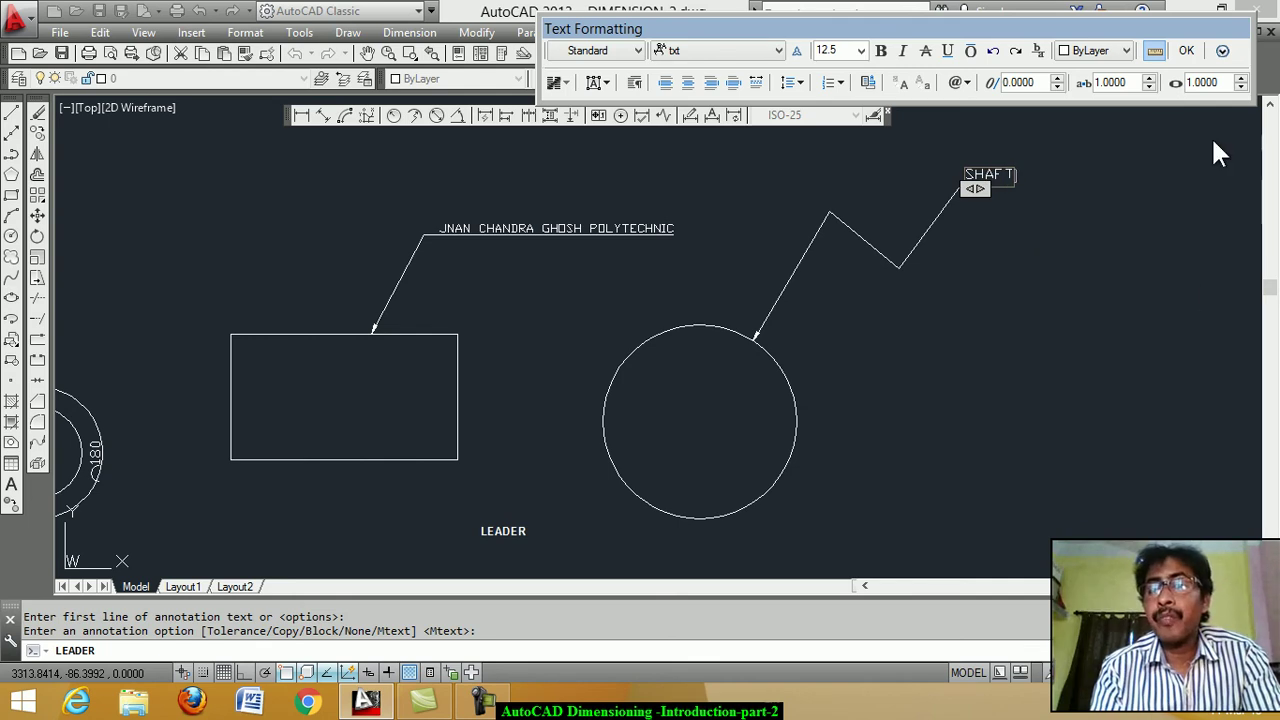
click(1189, 51)
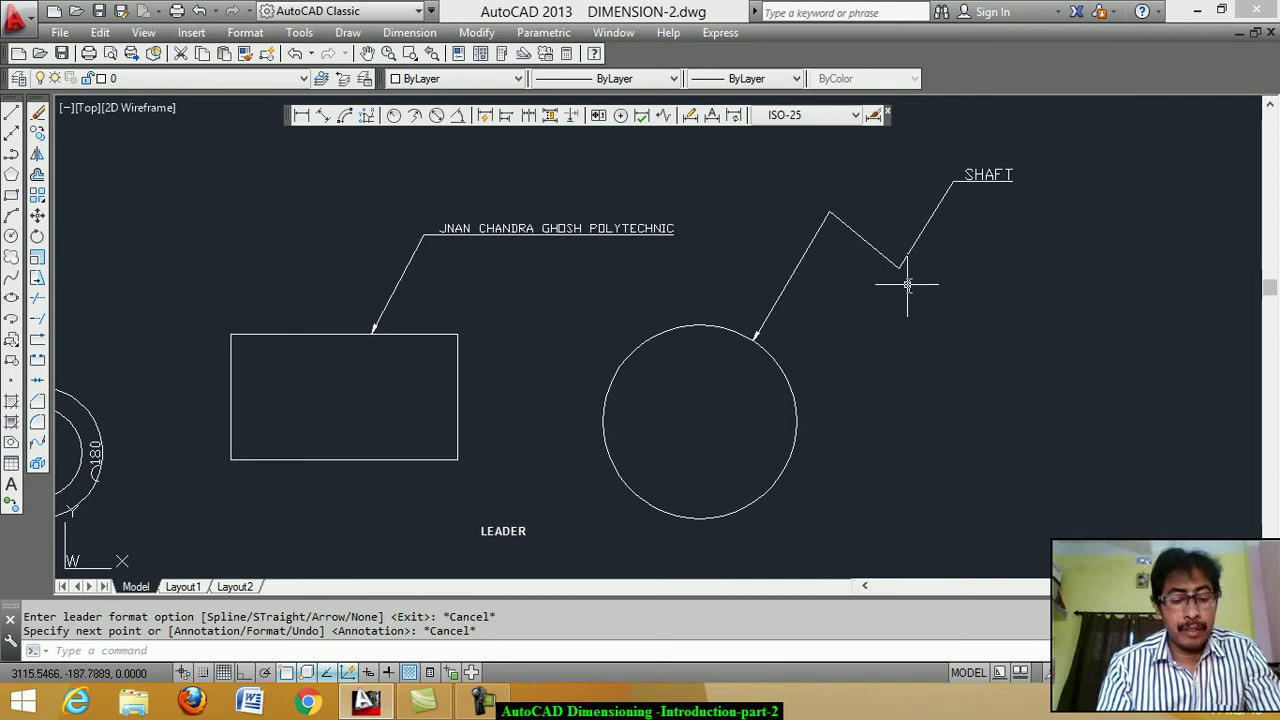
text(LEADER)
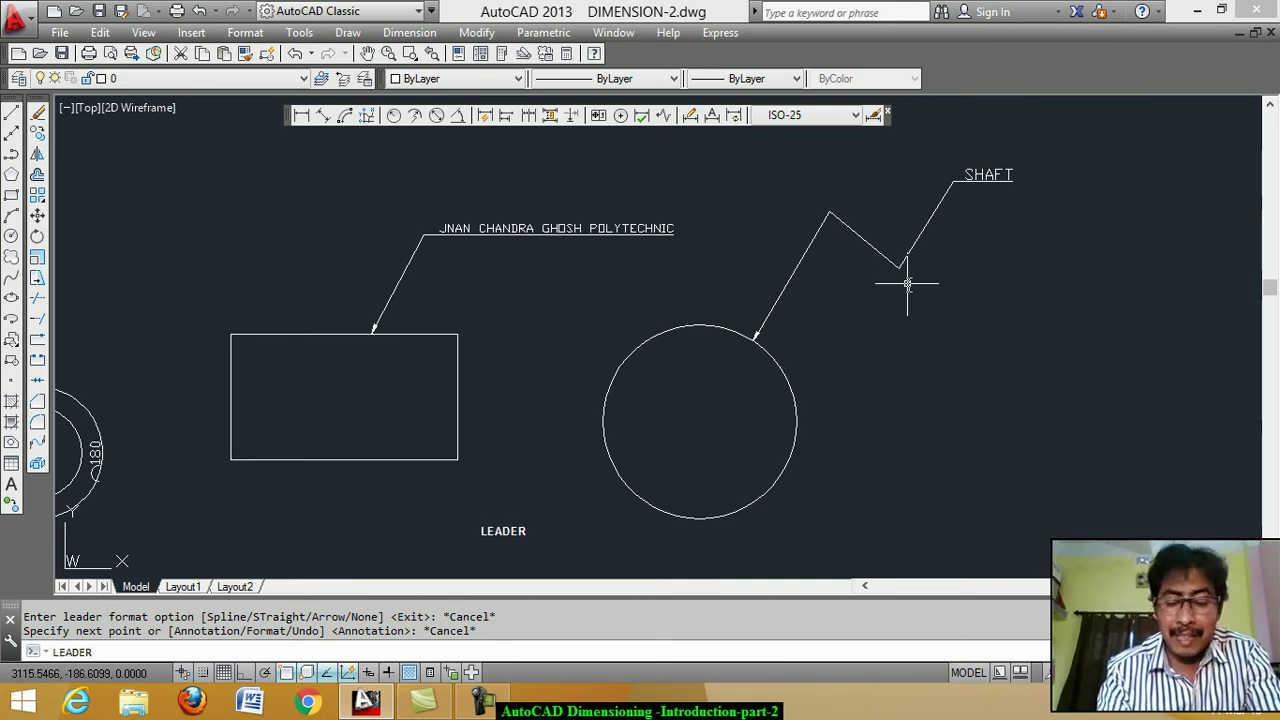
key(Return)
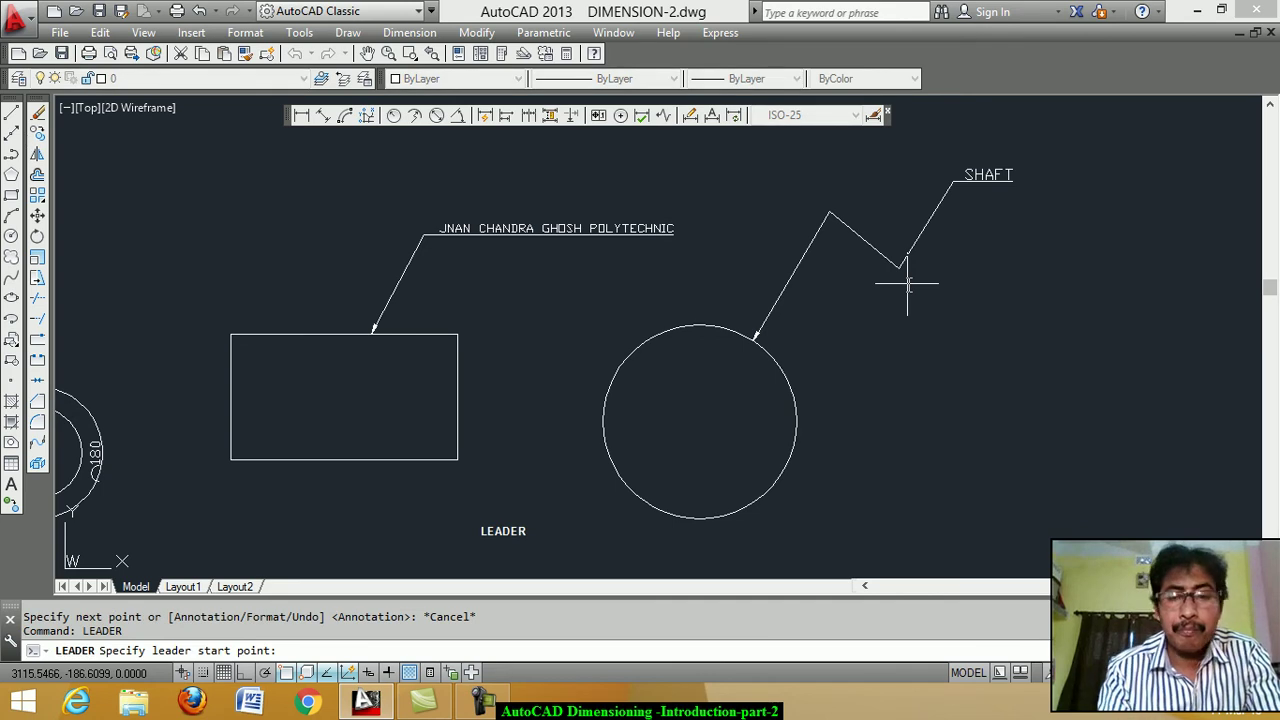
click(800, 418)
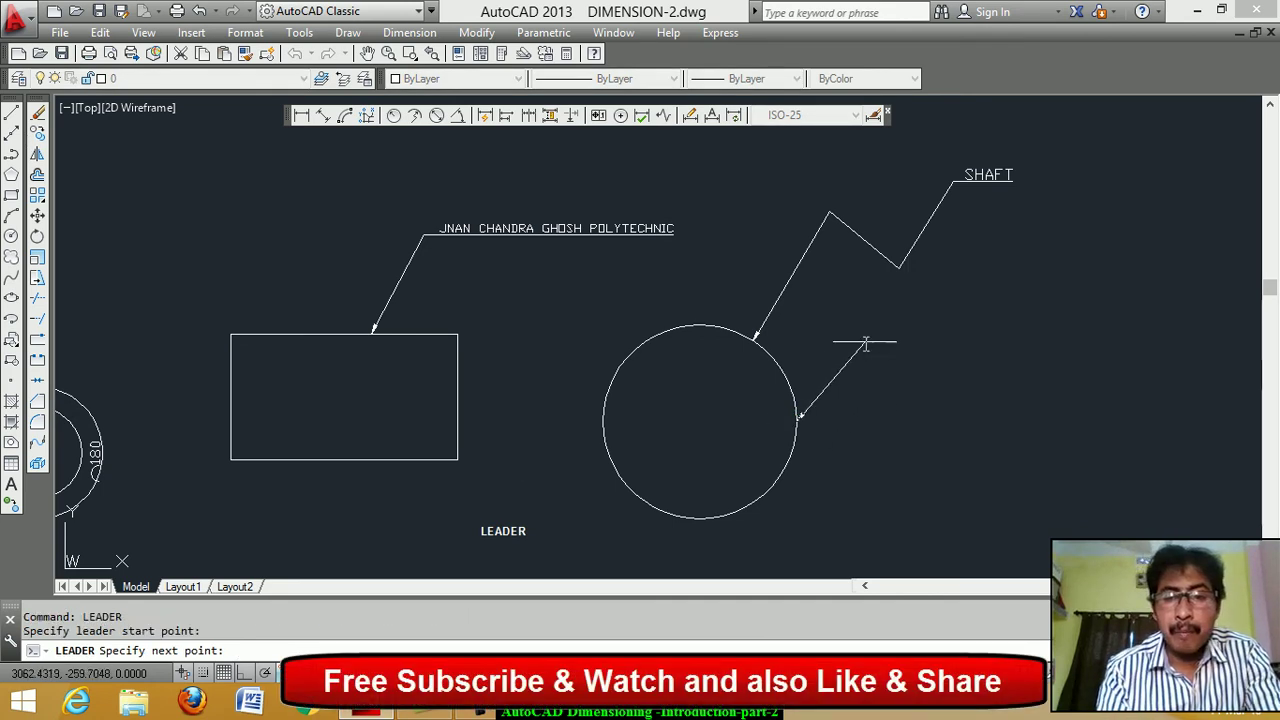
Switch the leader to Spline format and curve it from the circle's right edge outward.
click(897, 337)
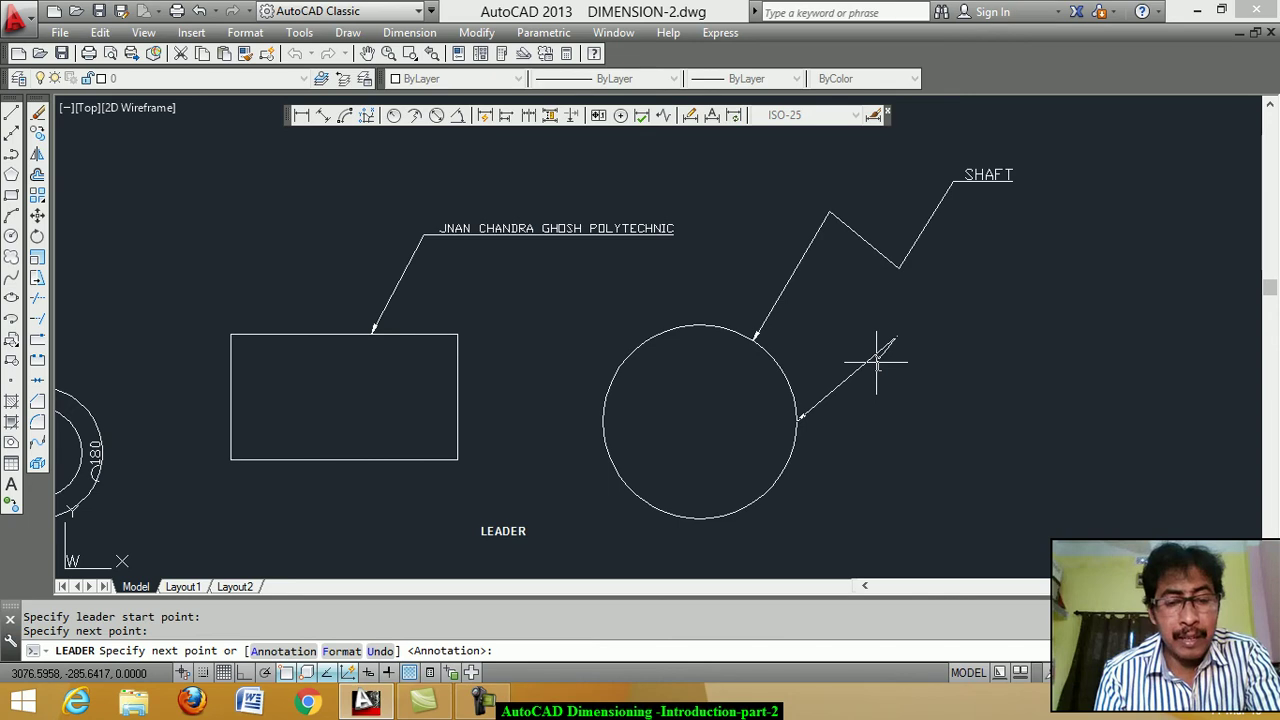
text(F)
key(Return)
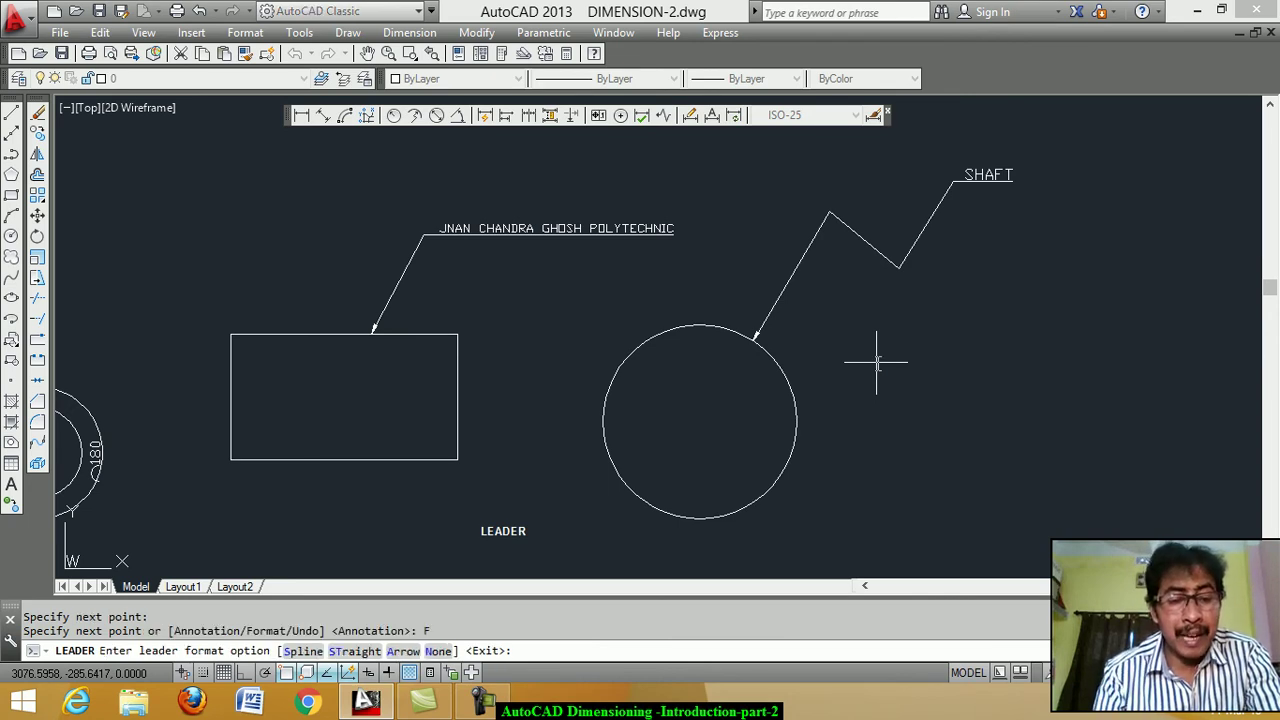
text(s)
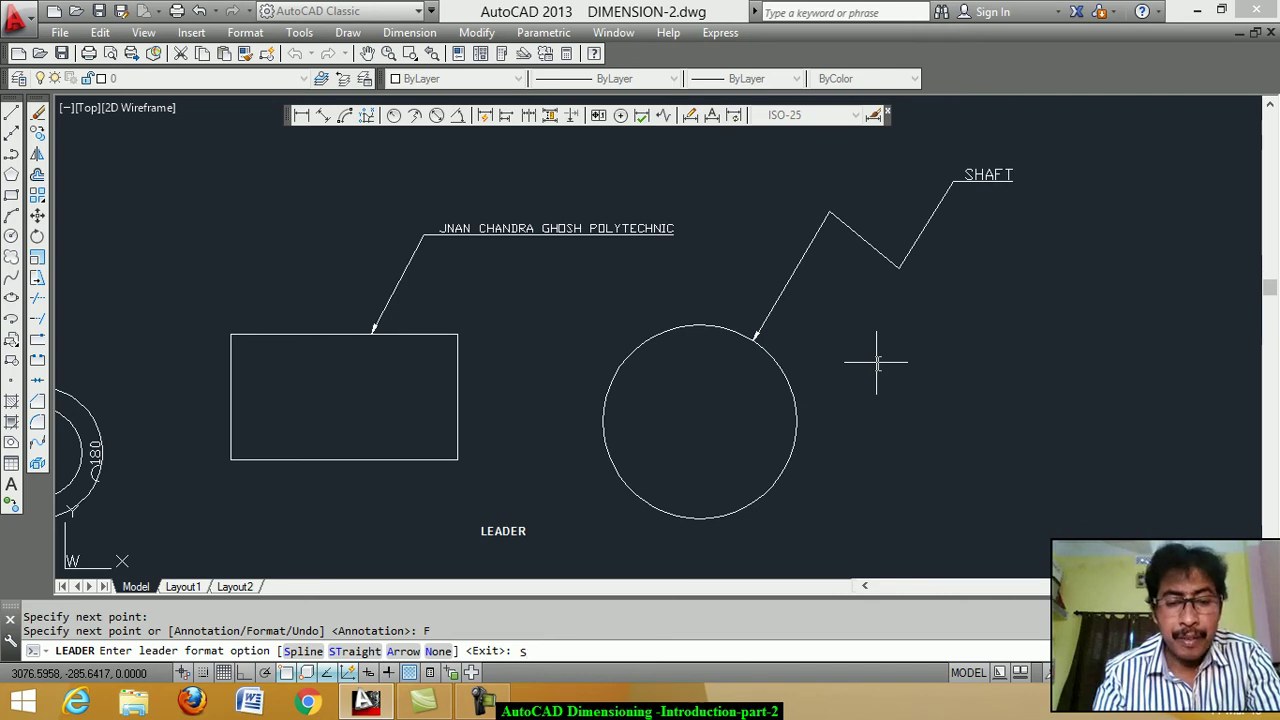
key(Return)
click(893, 338)
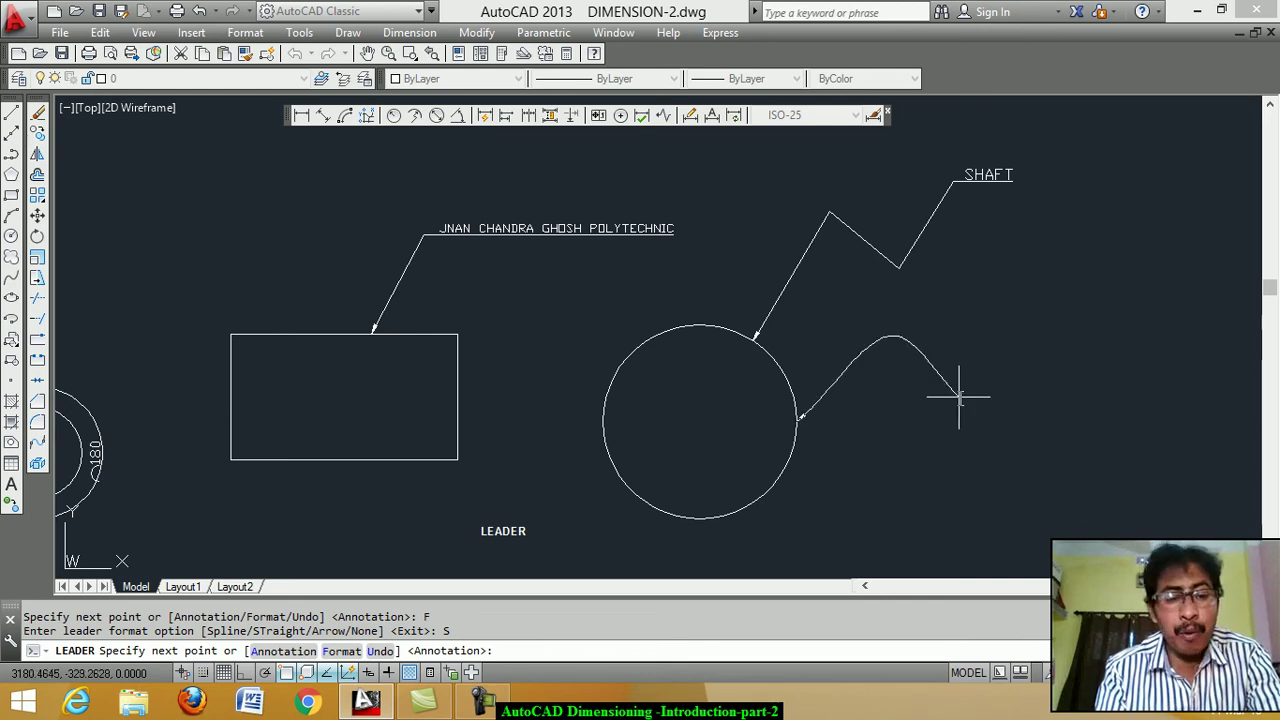
click(958, 397)
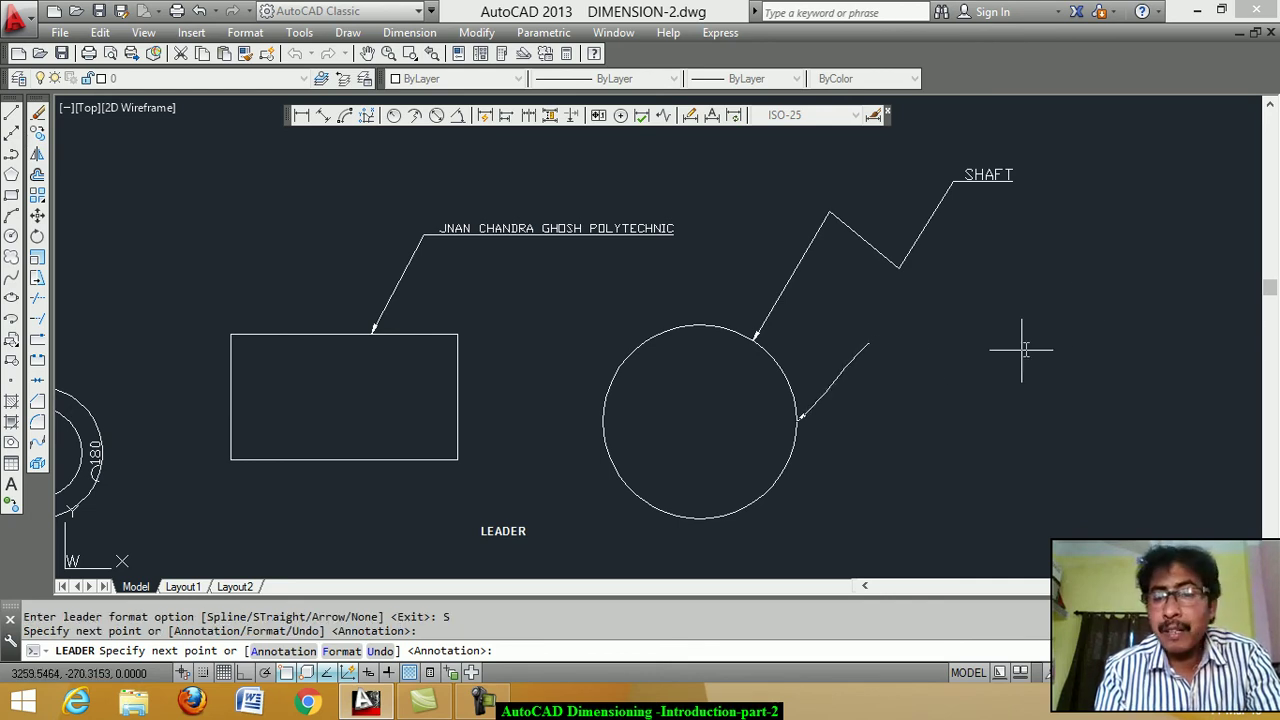
click(1080, 316)
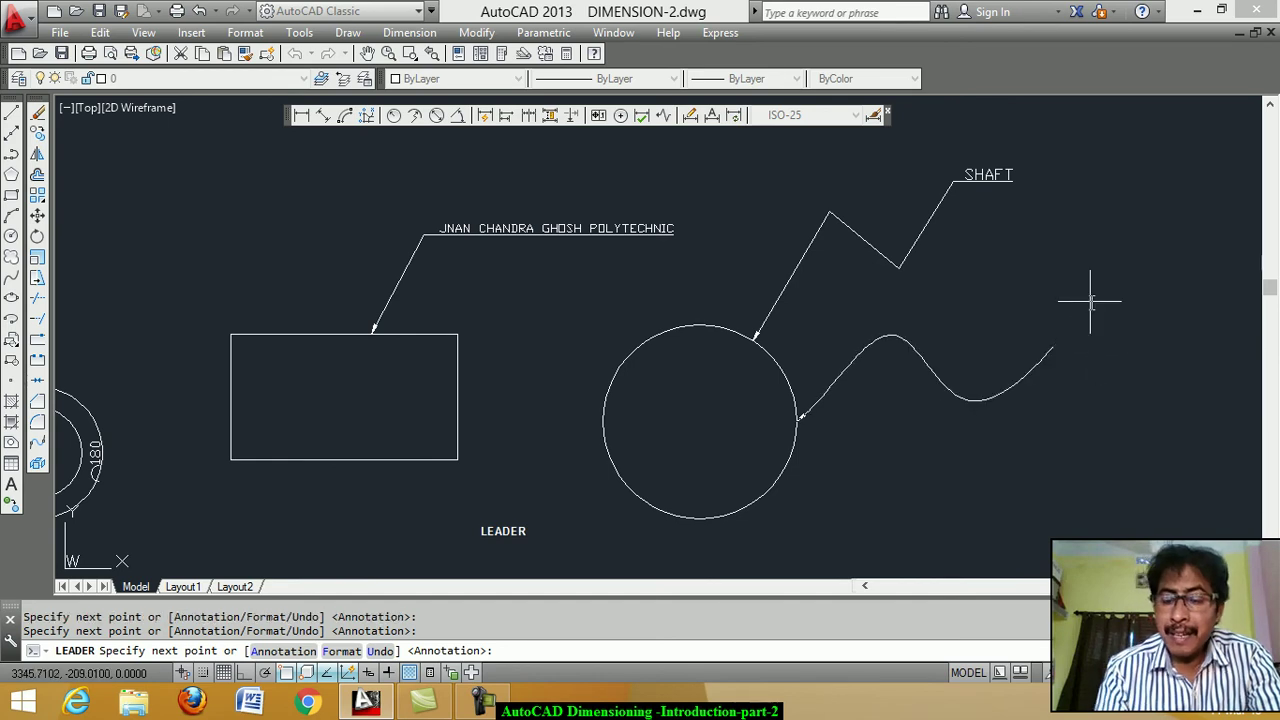
key(Return)
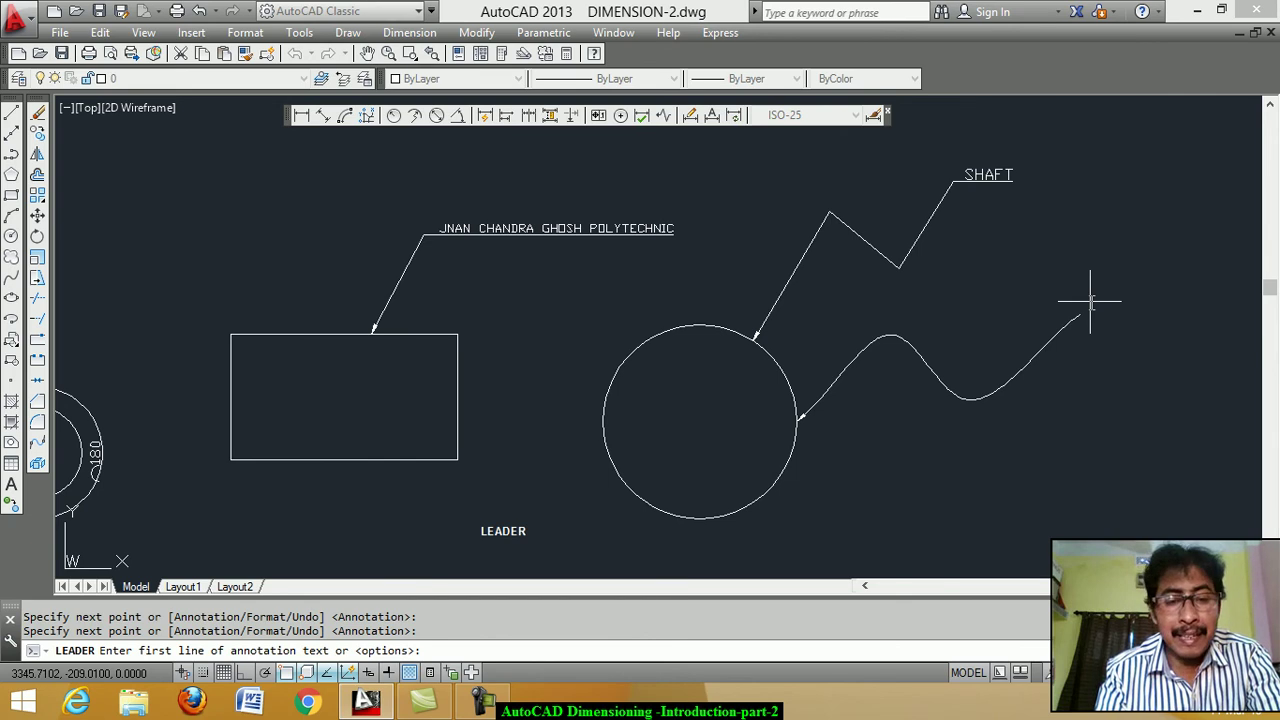
key(Return)
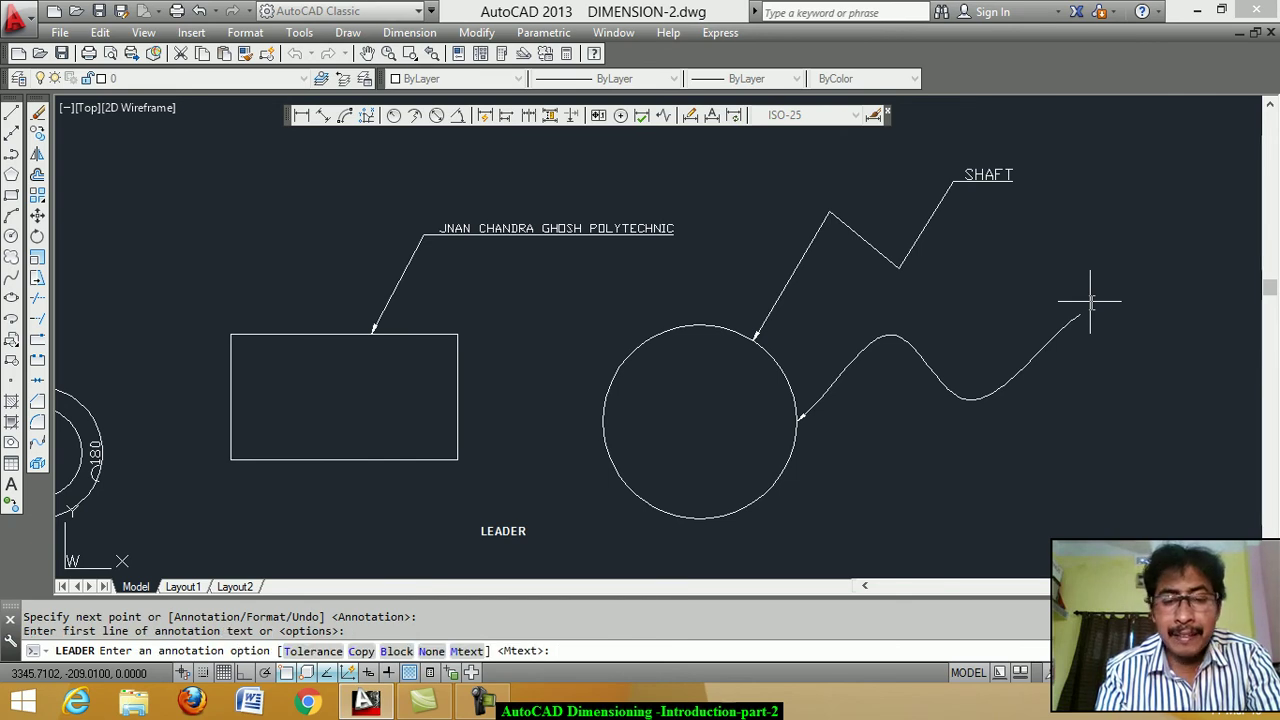
Annotate the spline leader with the Mtext label THIS IS CIRCLE.
key(Return)
text(TH)
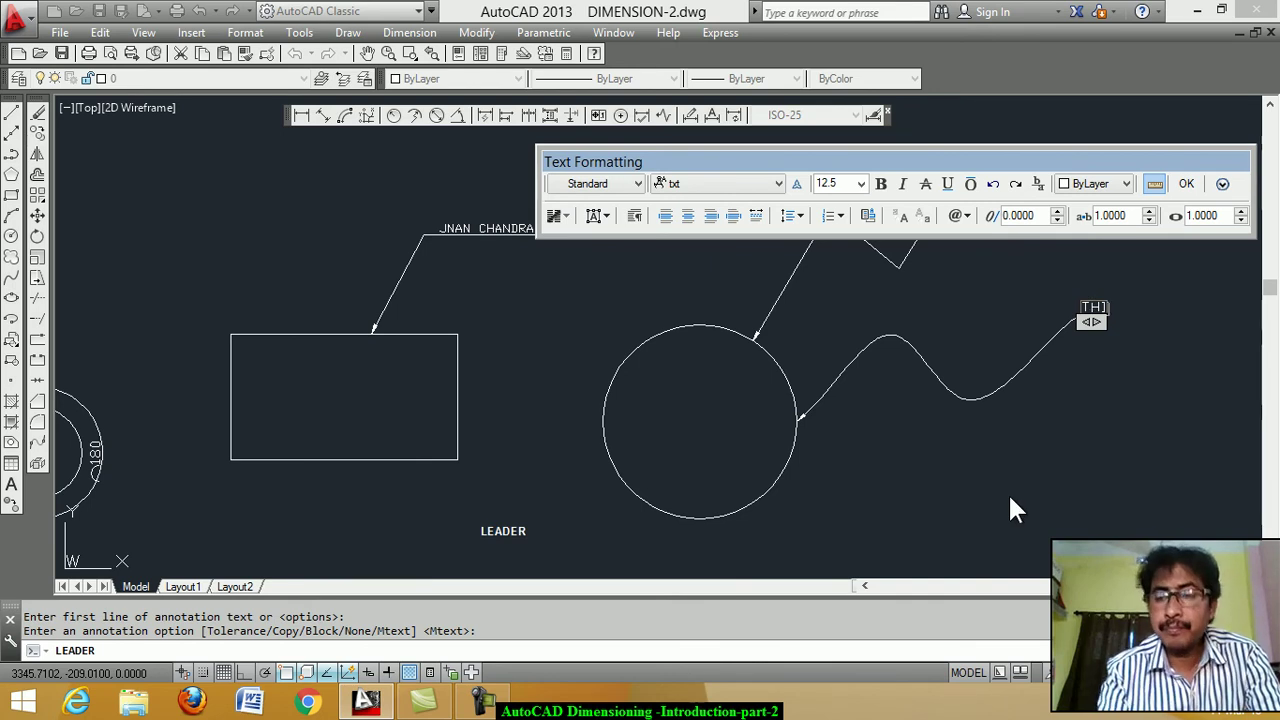
text(IS IS CIRCLE)
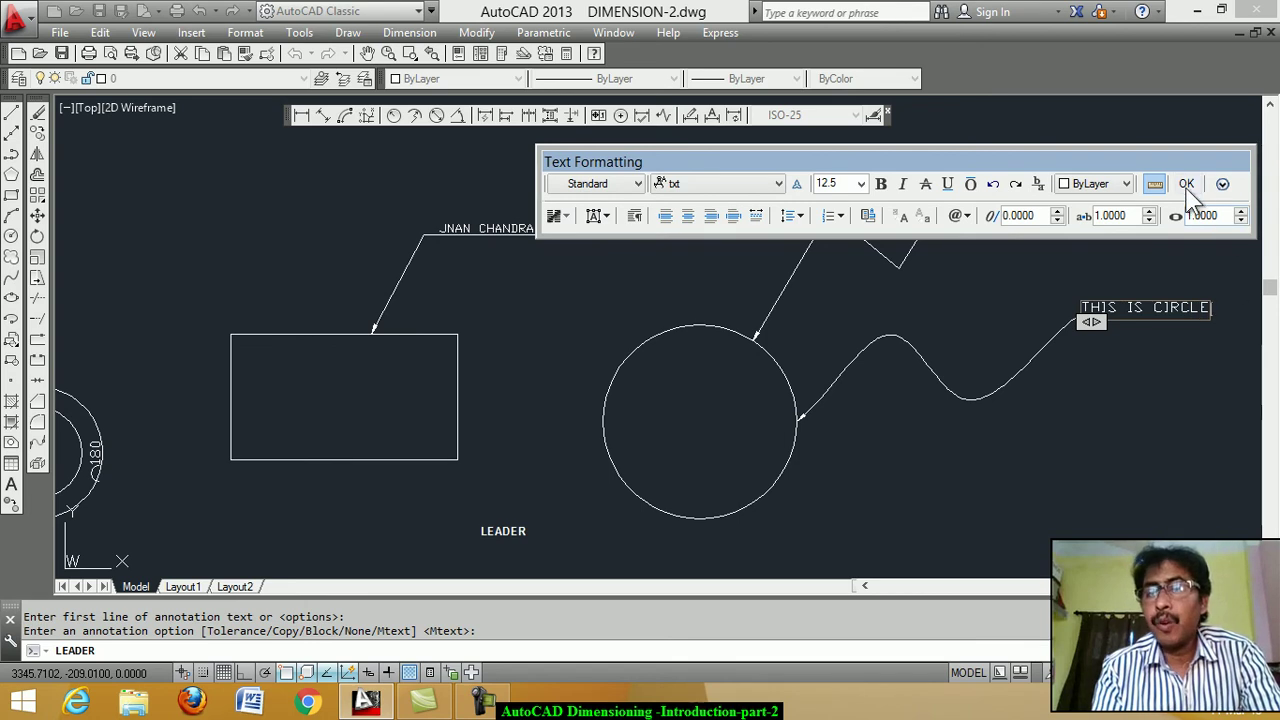
click(1186, 183)
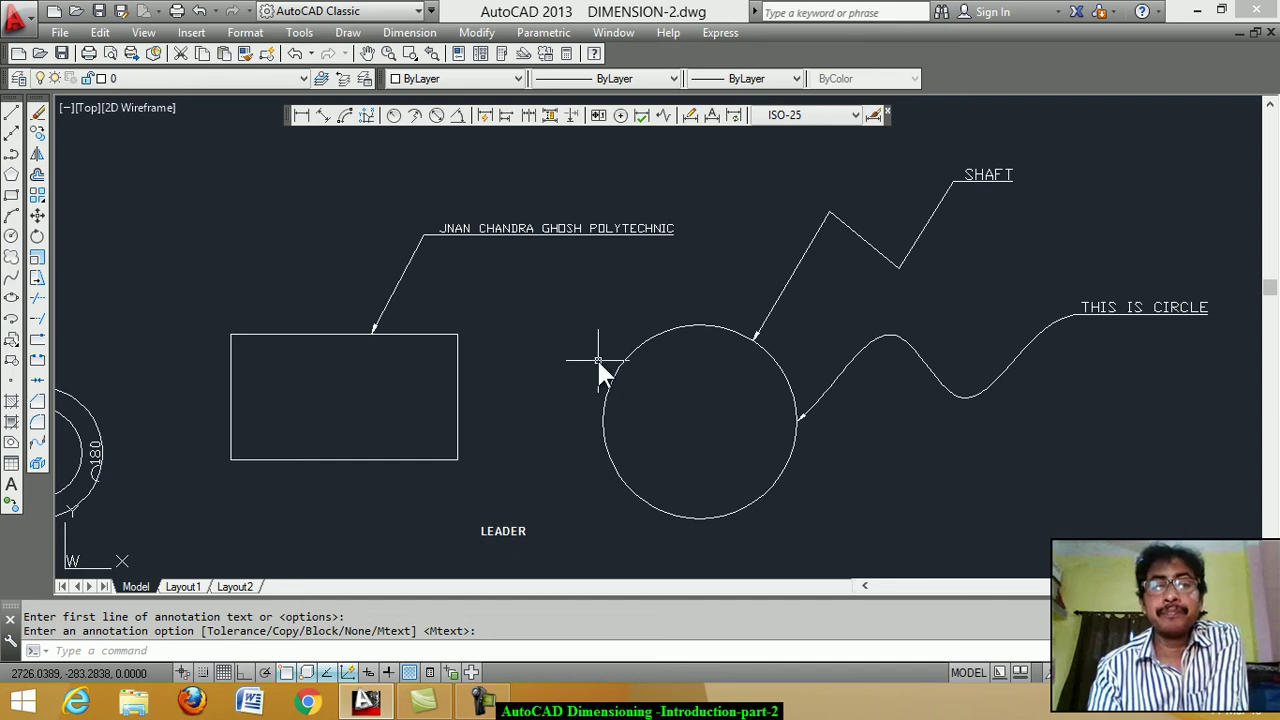
scroll(598, 360, down, 5)
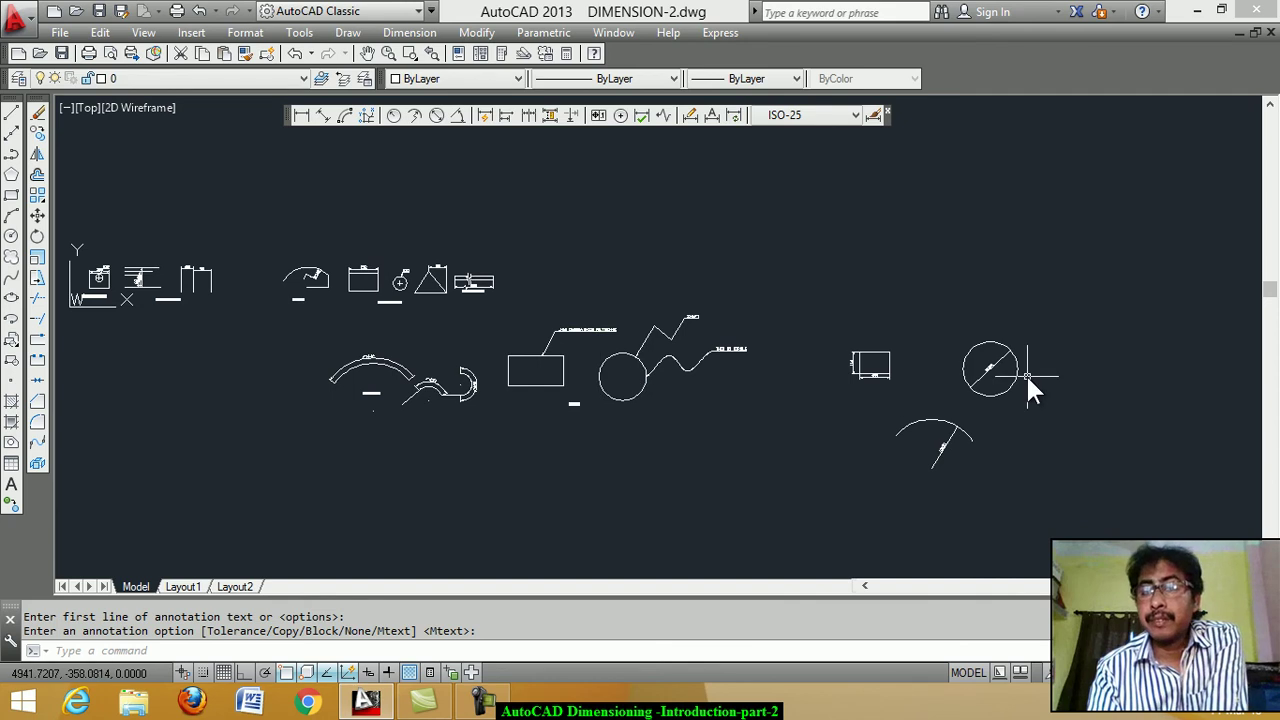
scroll(1026, 374, up, 2)
scroll(1025, 373, up, 2)
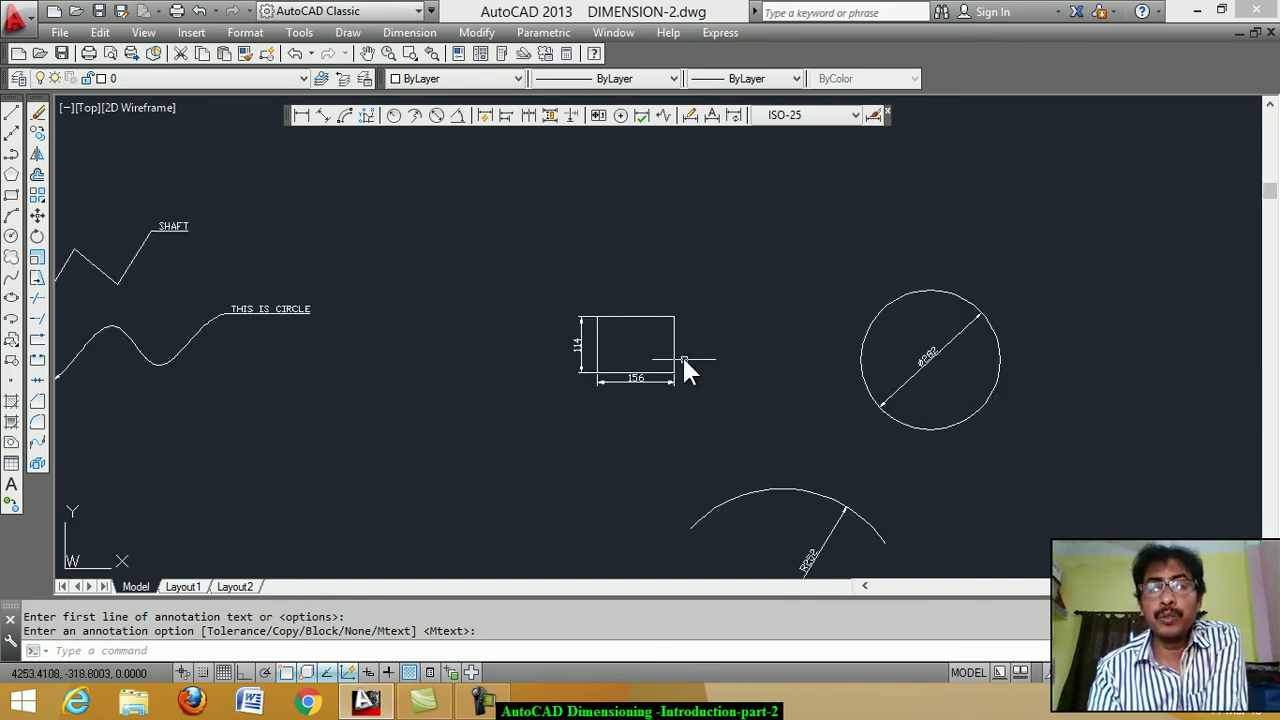
scroll(670, 348, up, 2)
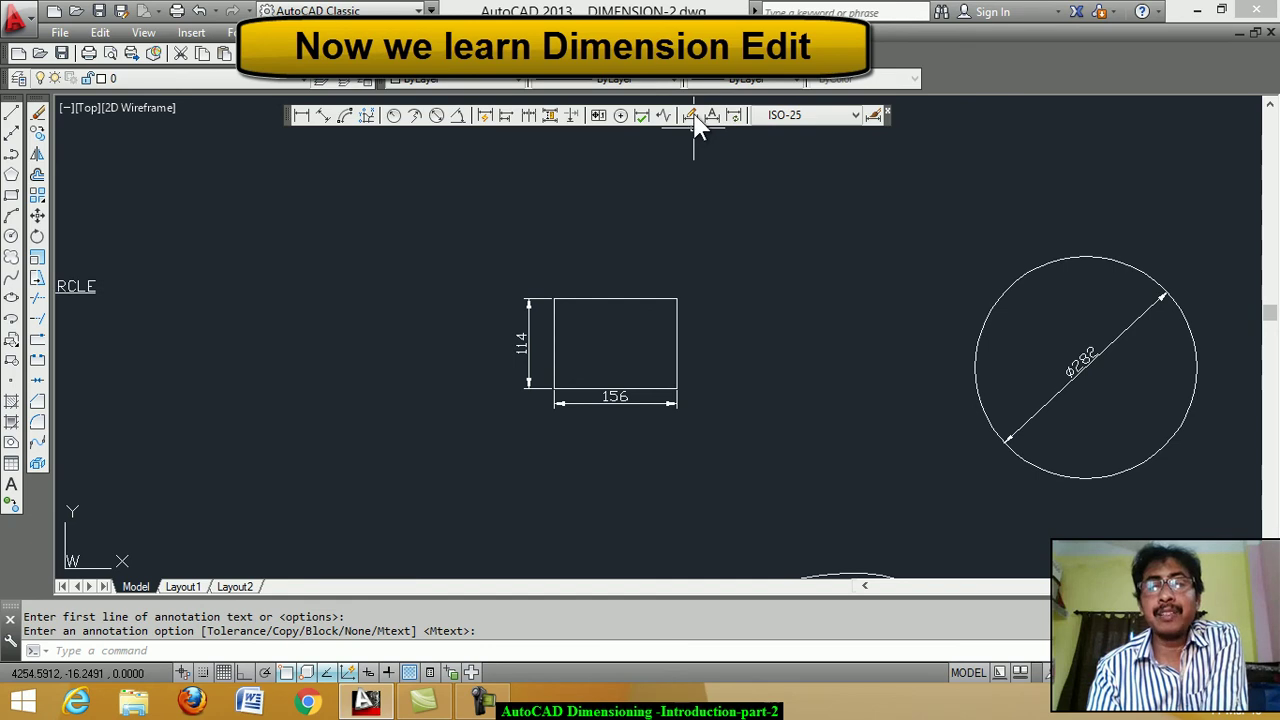
scroll(692, 368, up, 2)
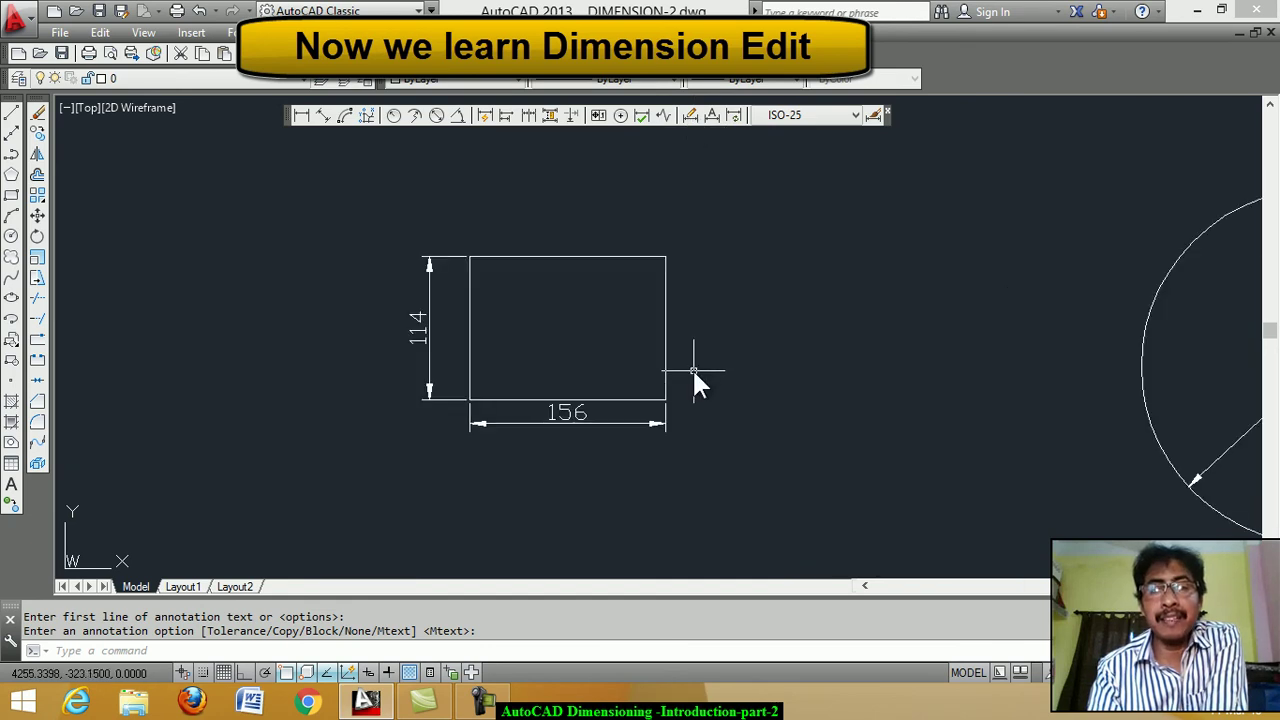
Replace the rectangle's 156 horizontal dimension text with 200 using DIMEDIT New.
click(689, 118)
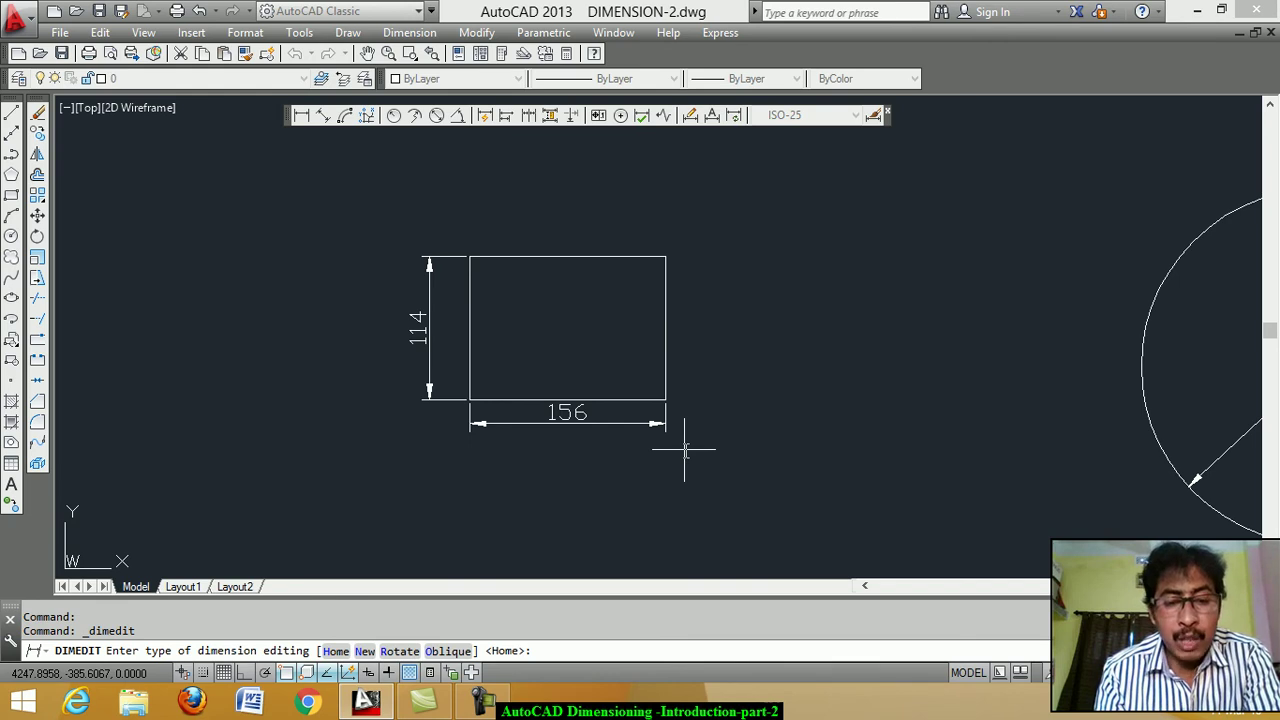
text(N)
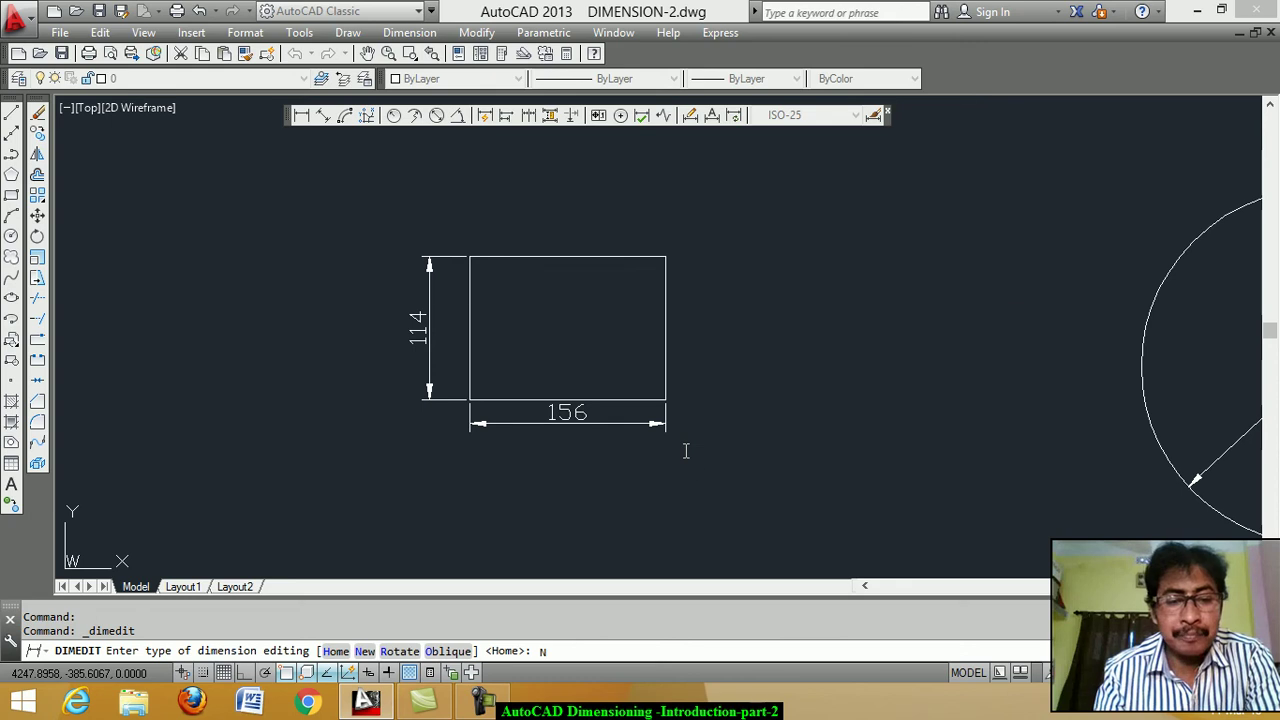
key(Return)
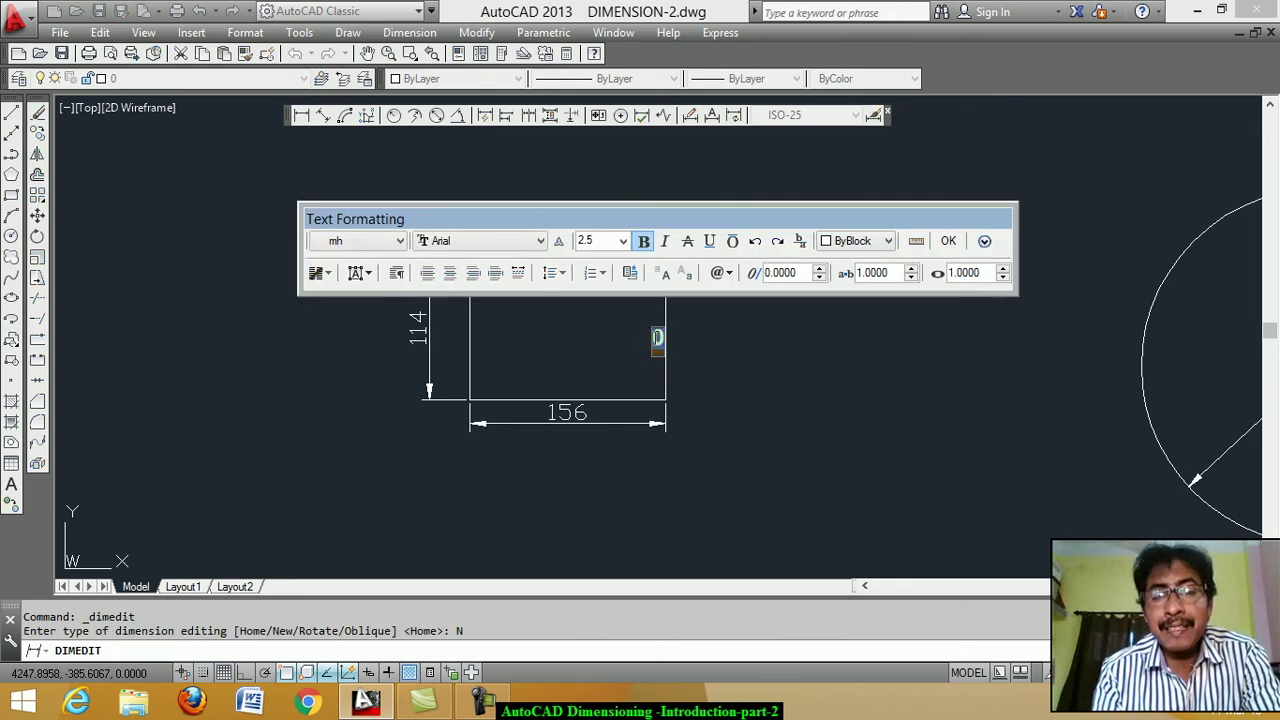
text(200)
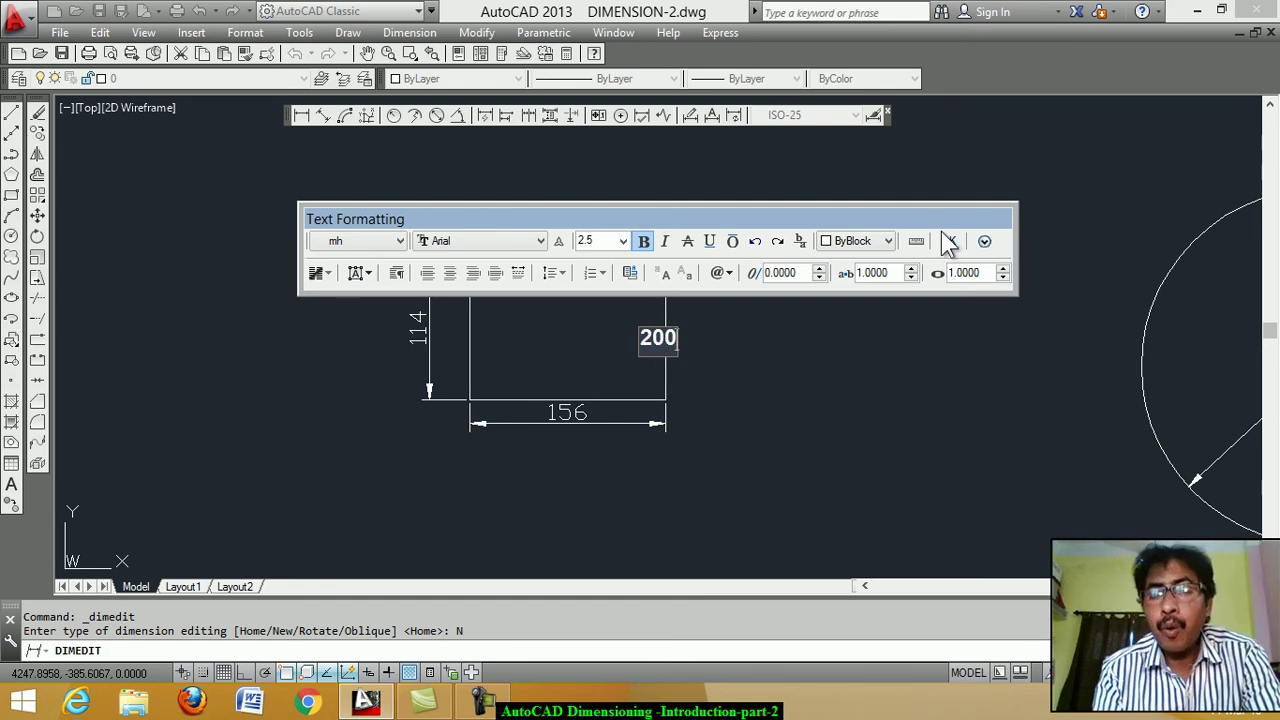
click(948, 241)
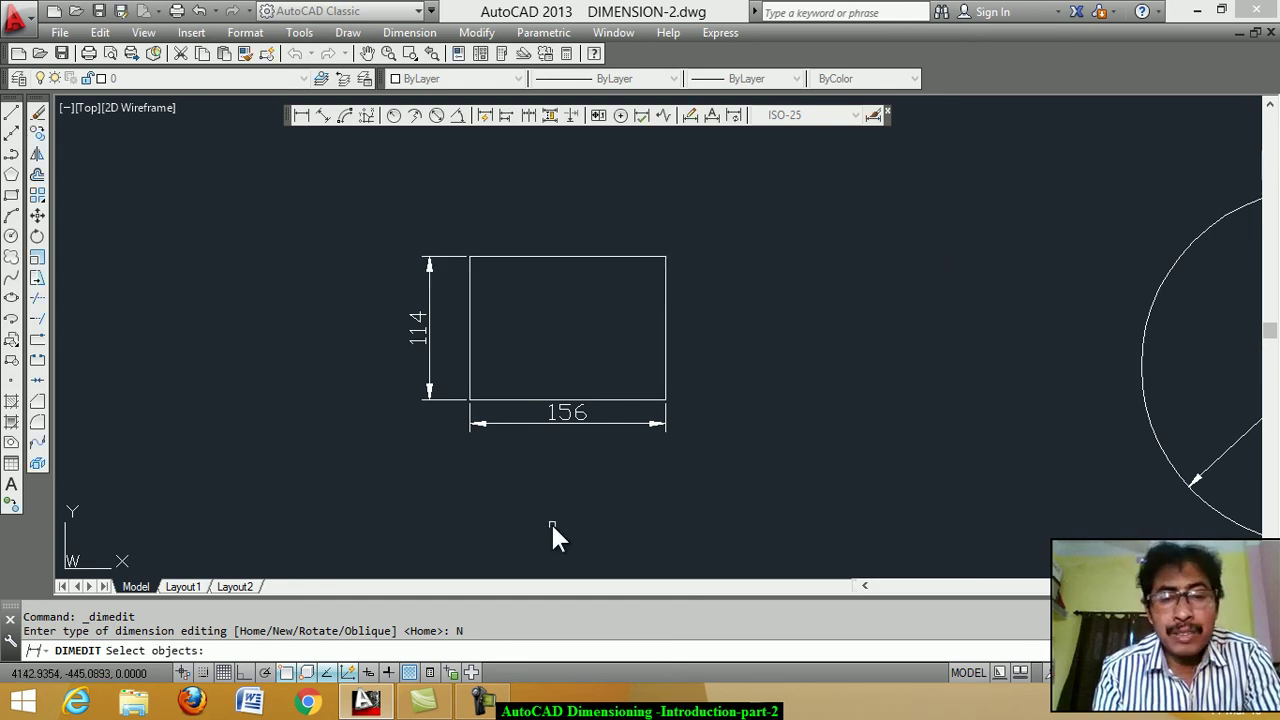
click(575, 420)
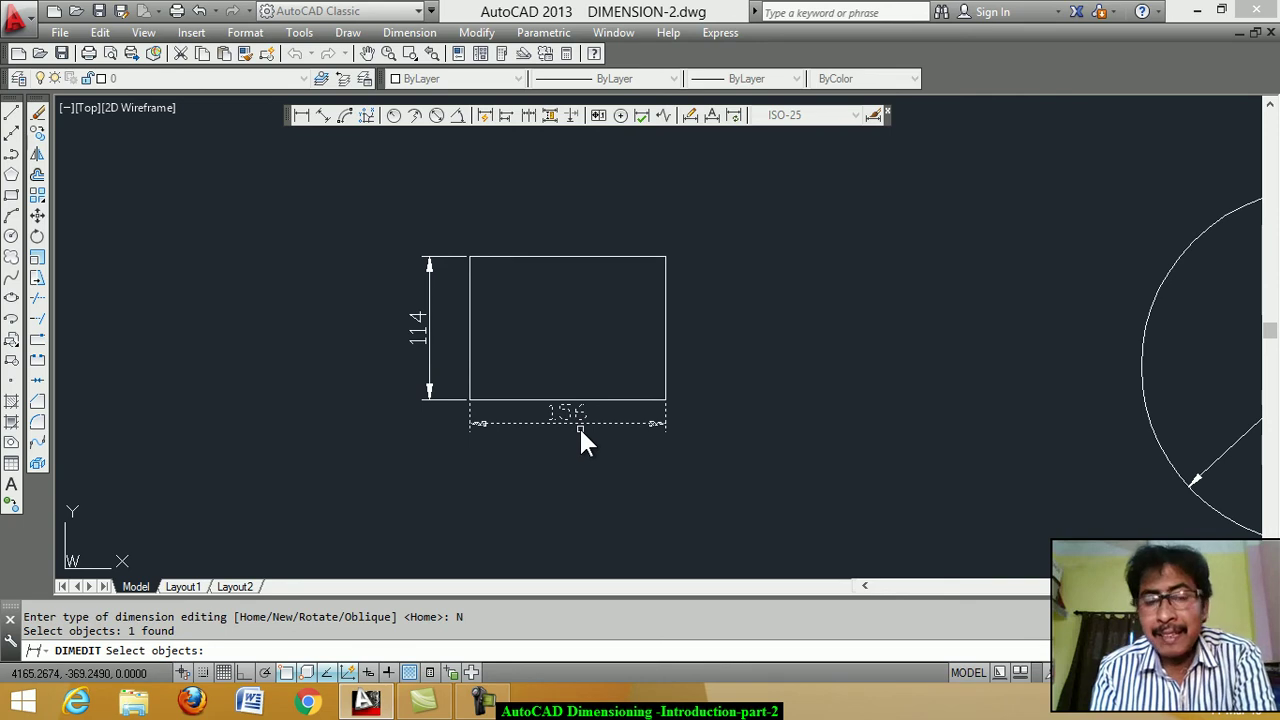
key(Return)
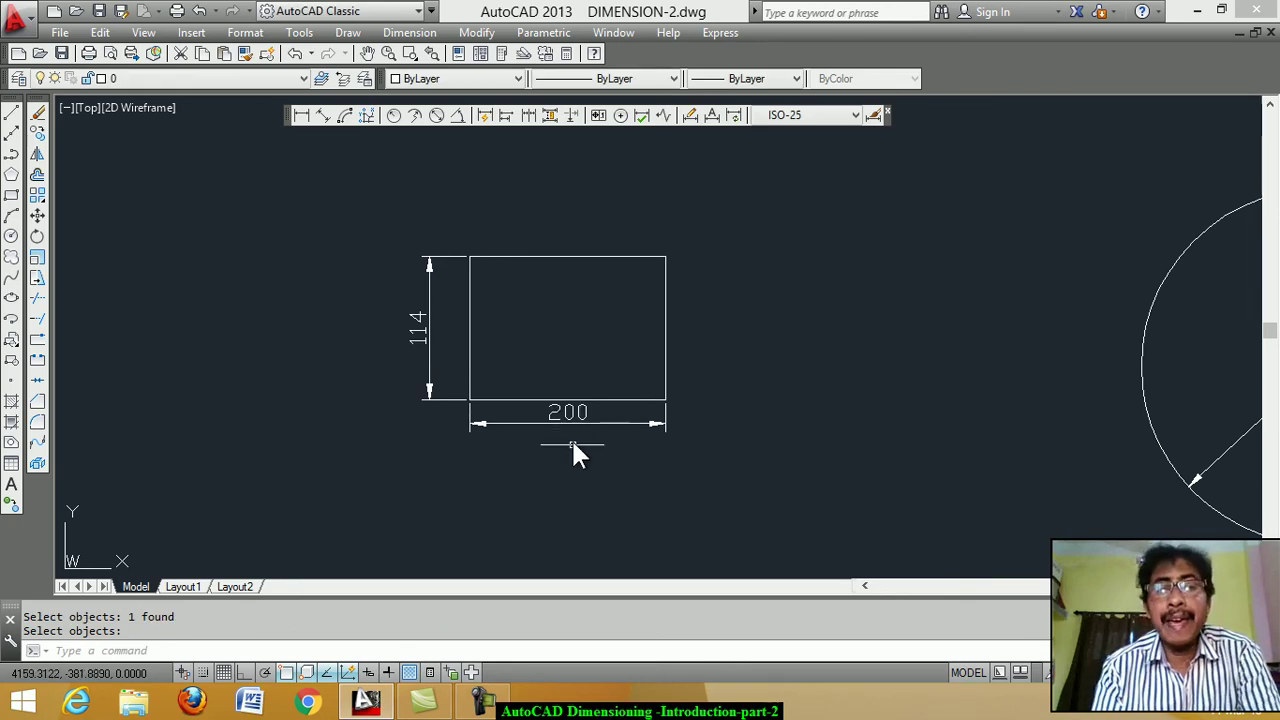
Replace the vertical 114 dimension text with 100 using DIMEDIT New.
click(689, 118)
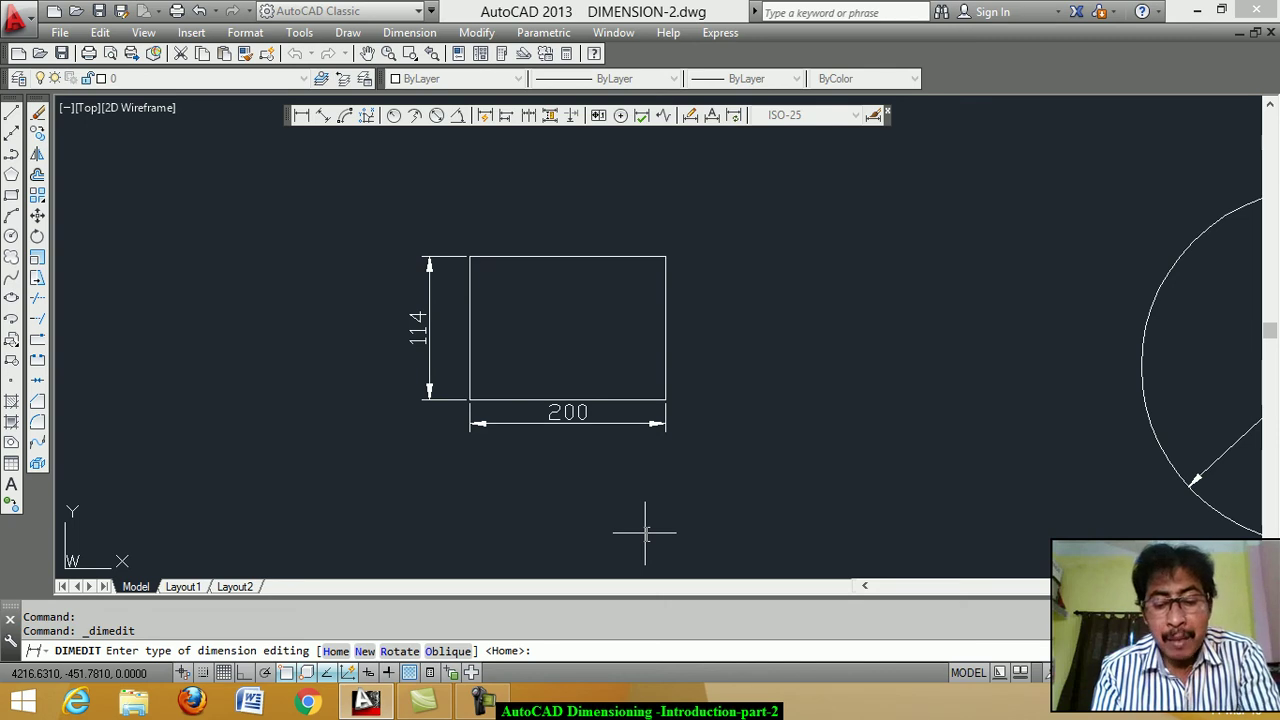
text(N)
key(Return)
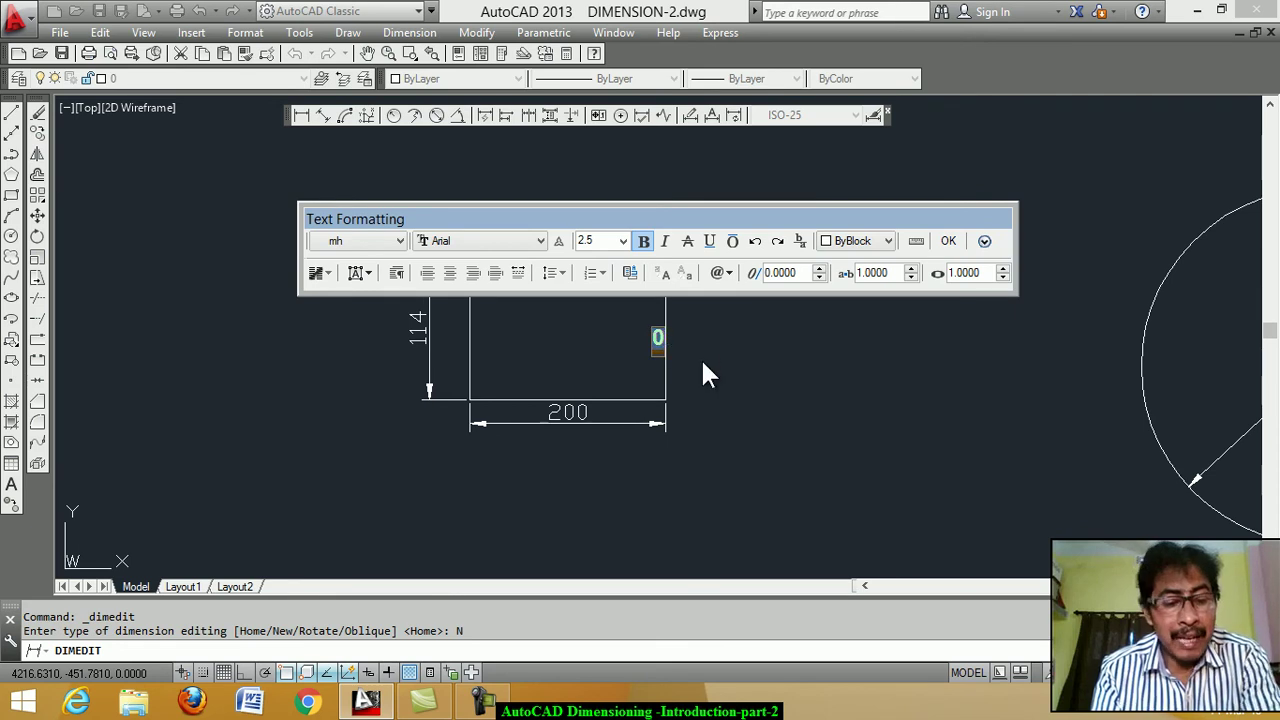
text(100)
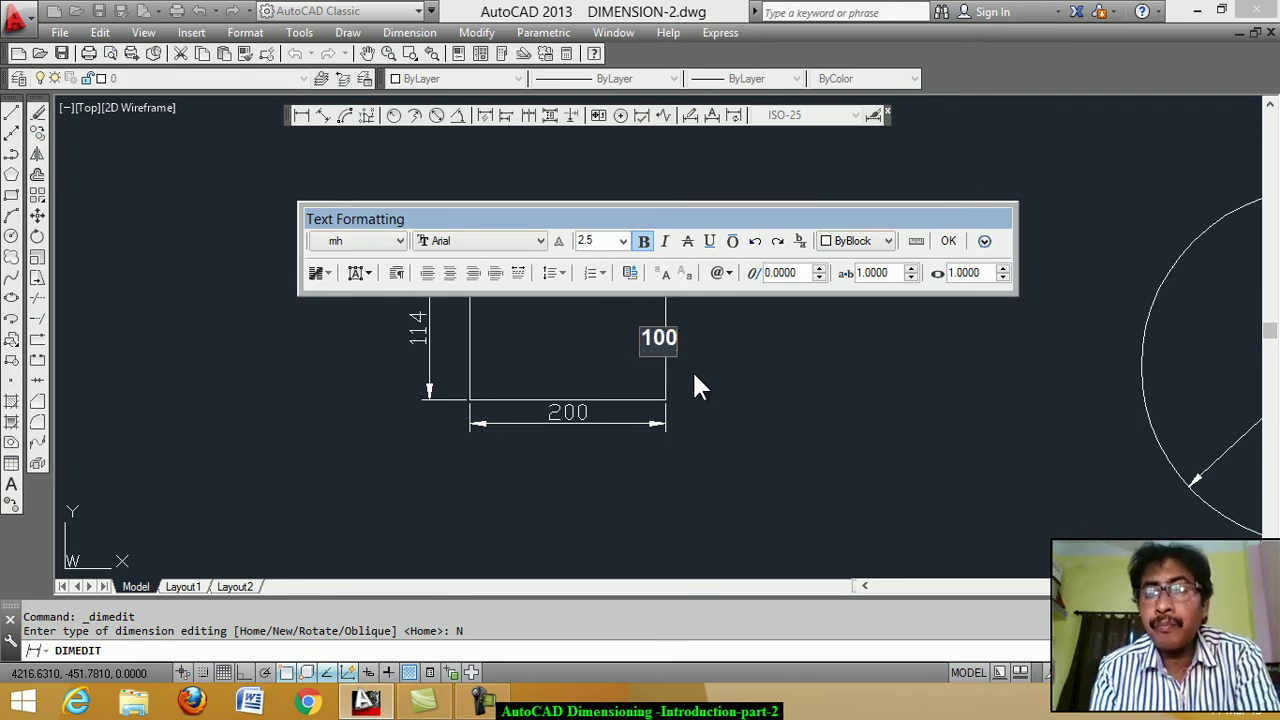
click(948, 241)
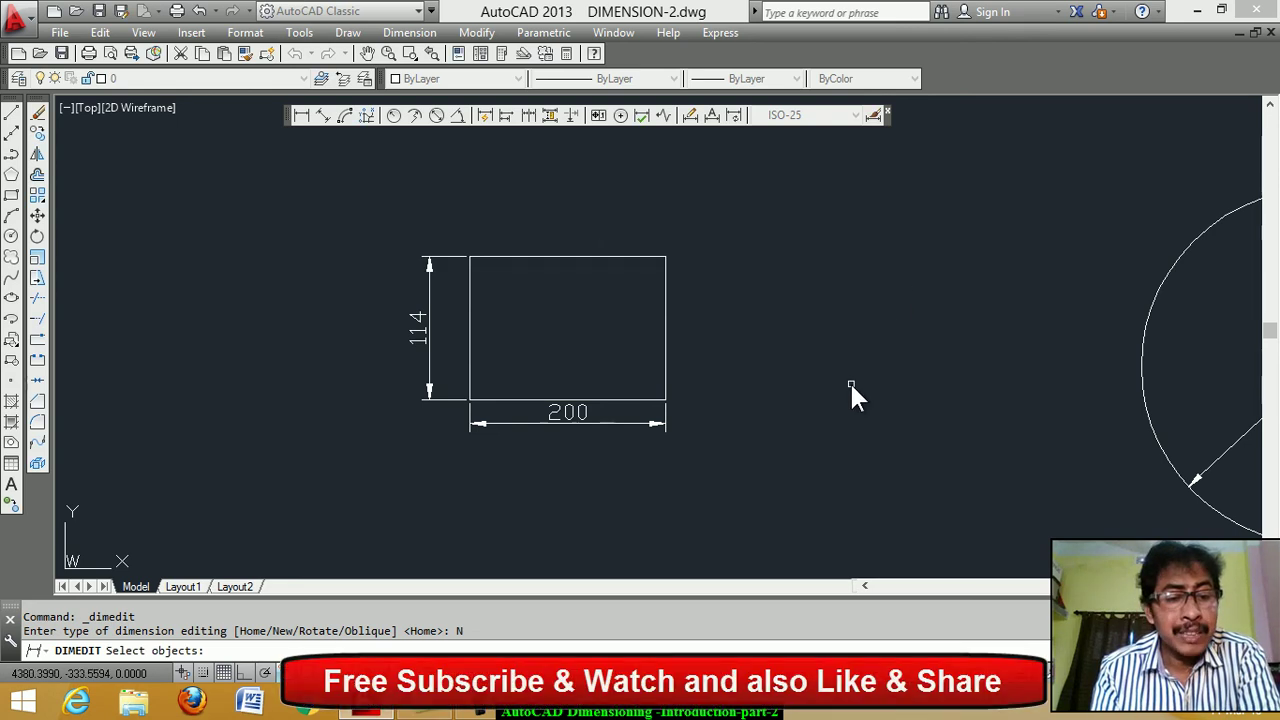
click(421, 333)
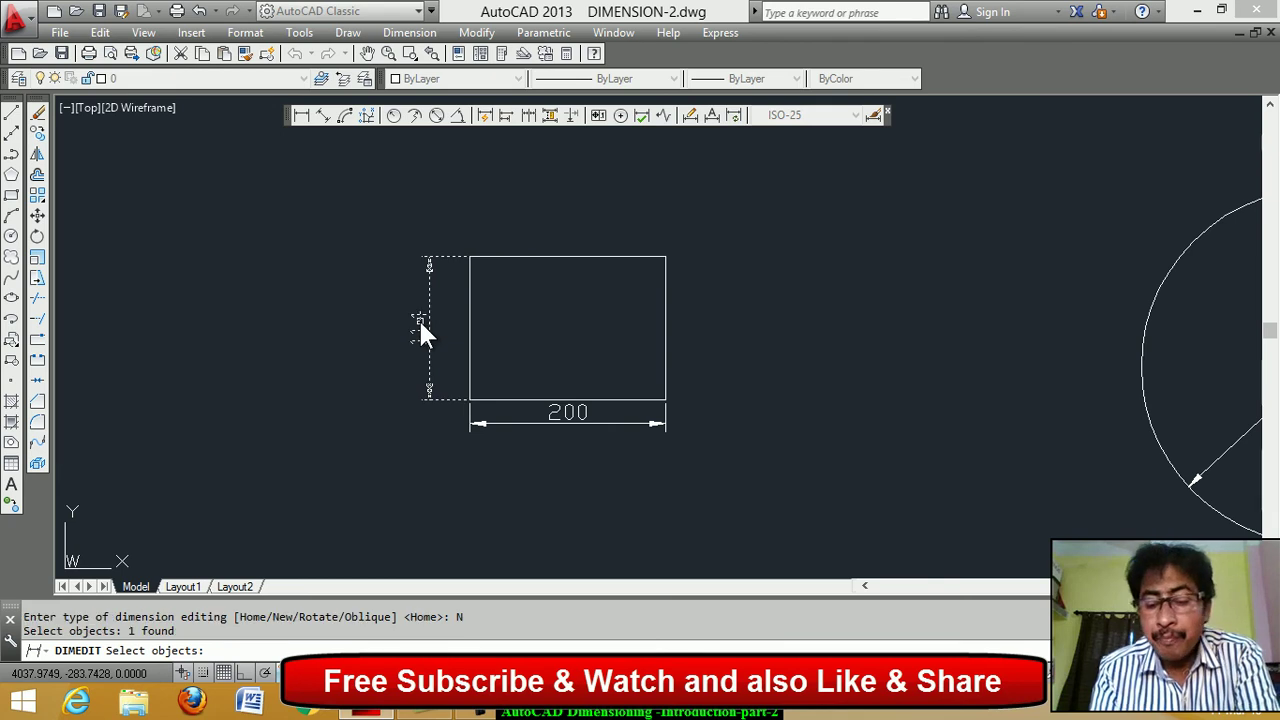
key(Return)
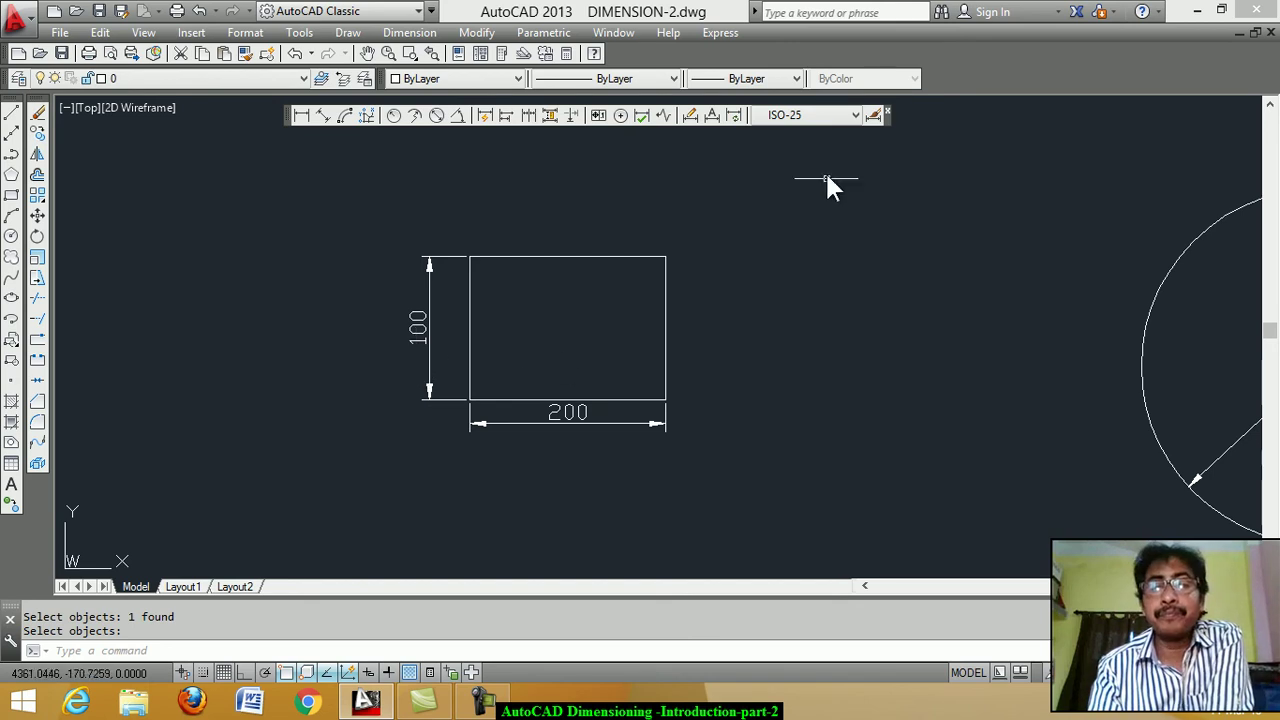
Rotate the 200 dimension text to 30° with DIMEDIT Rotate.
click(690, 117)
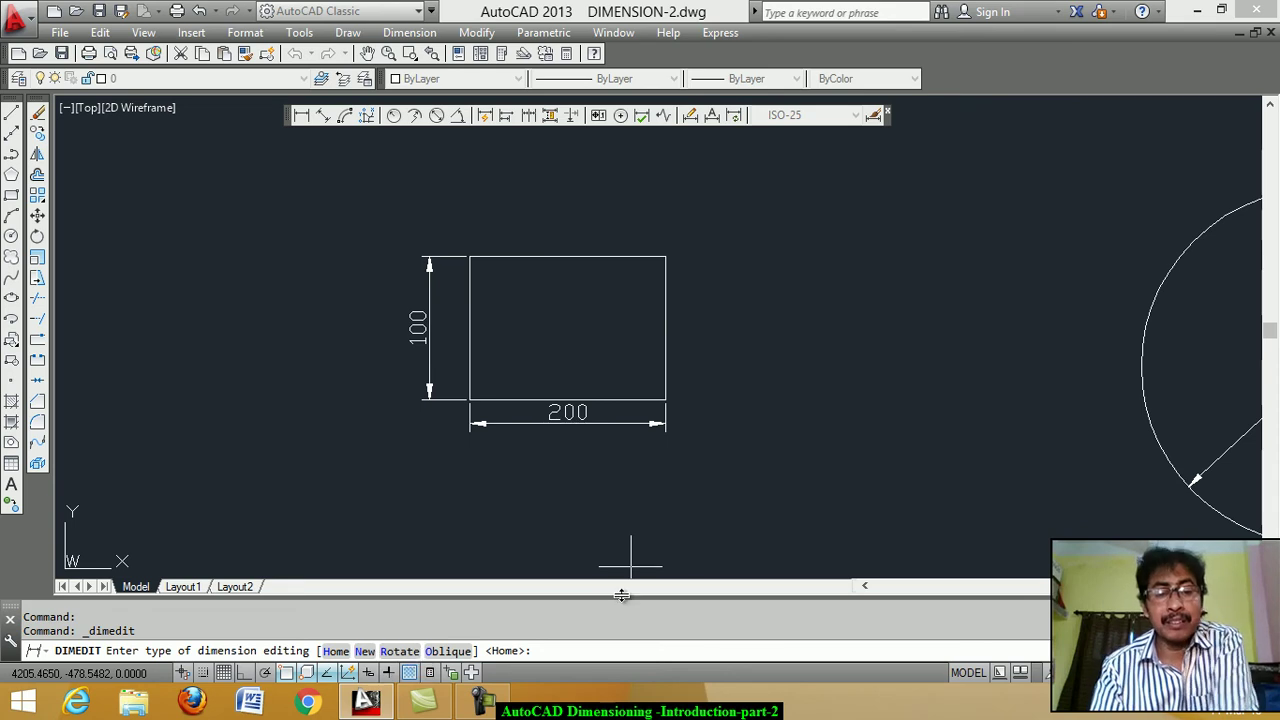
text(R)
key(Return)
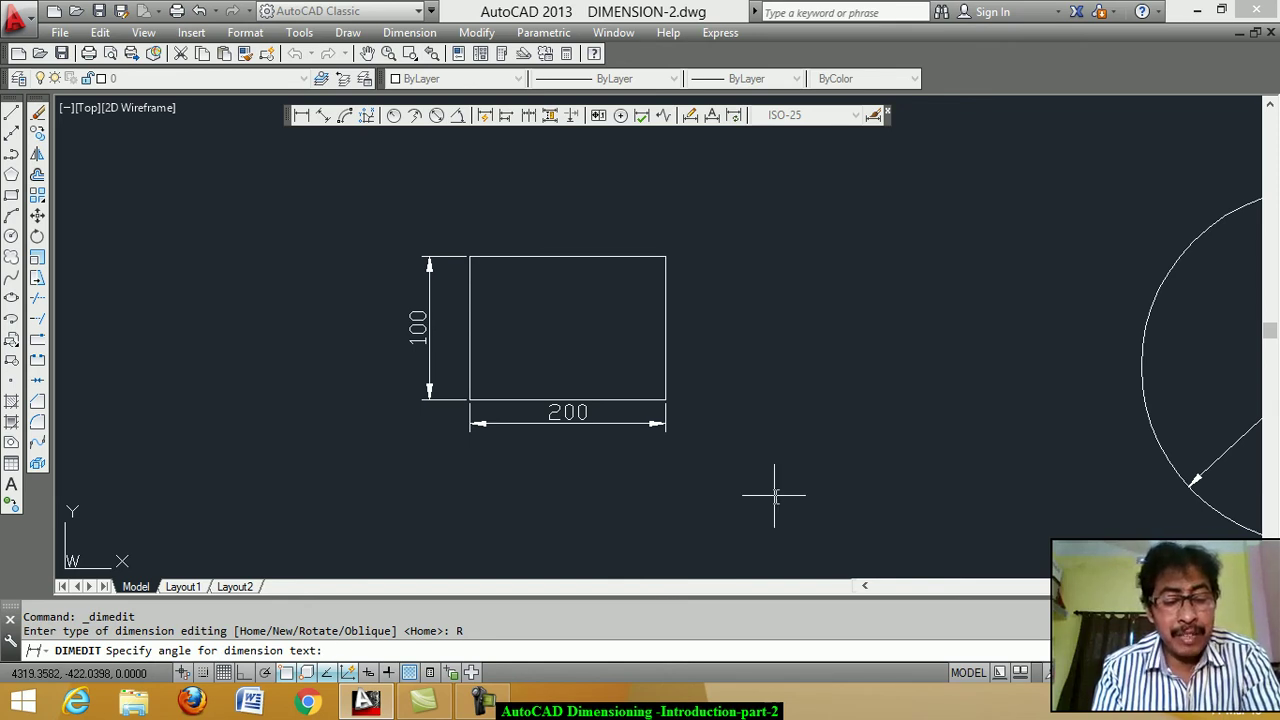
text(30)
key(Return)
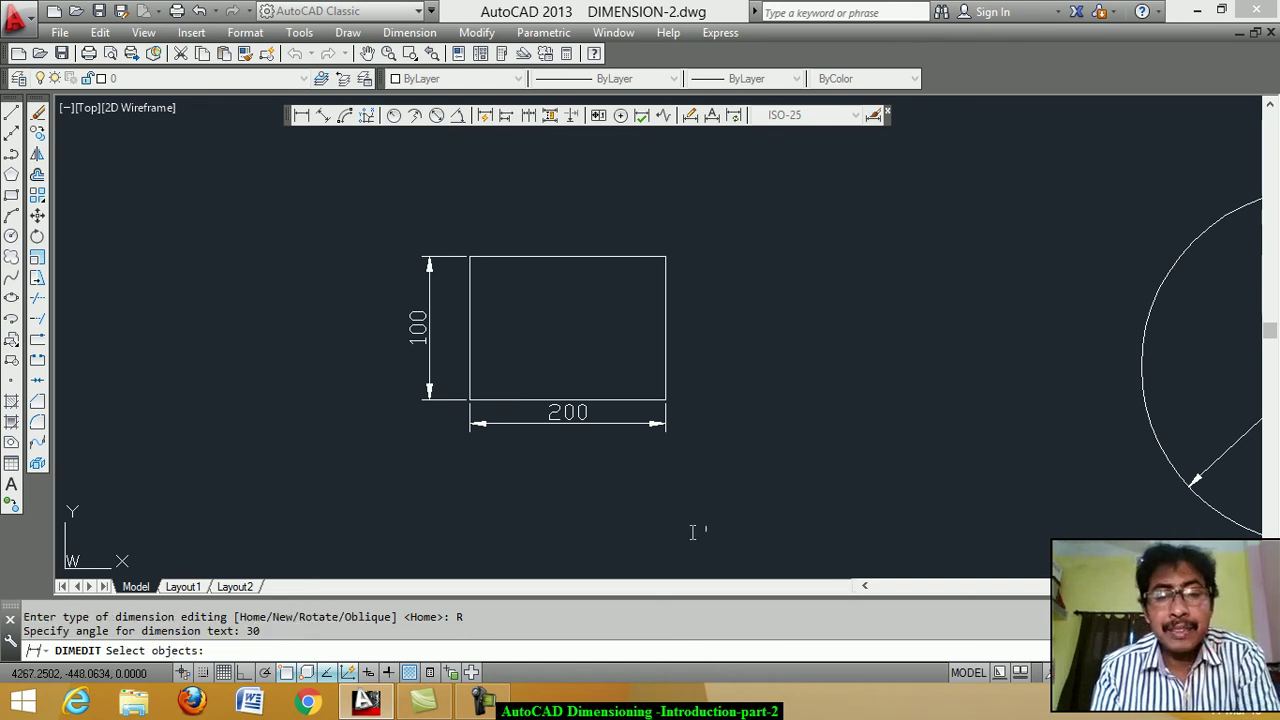
click(557, 421)
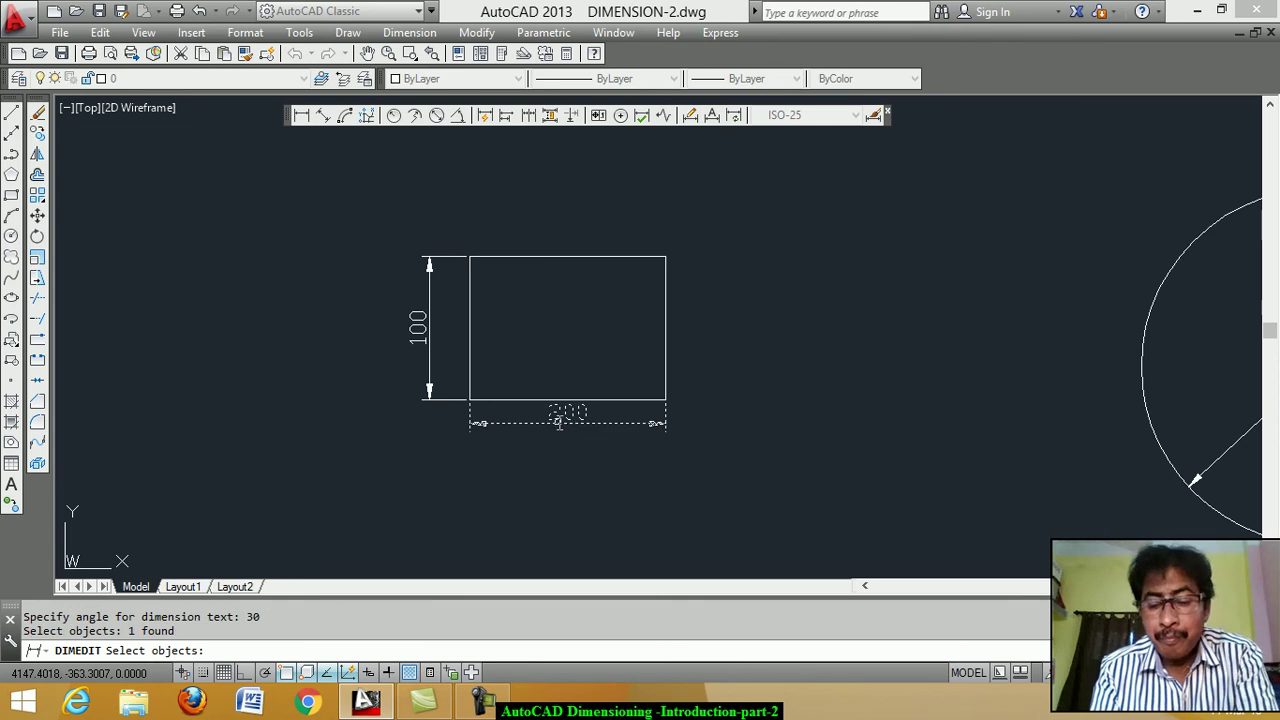
key(Return)
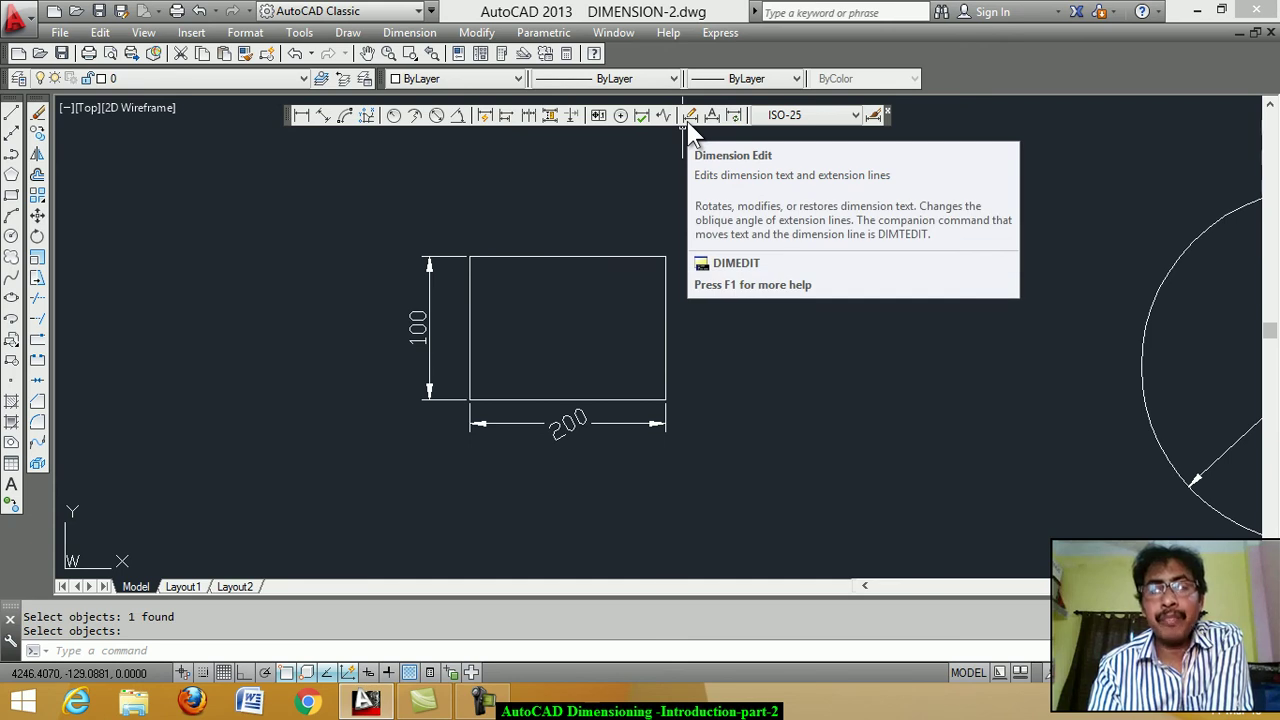
Apply DIMEDIT Home to the rotated 200 dimension text.
click(689, 119)
text(H)
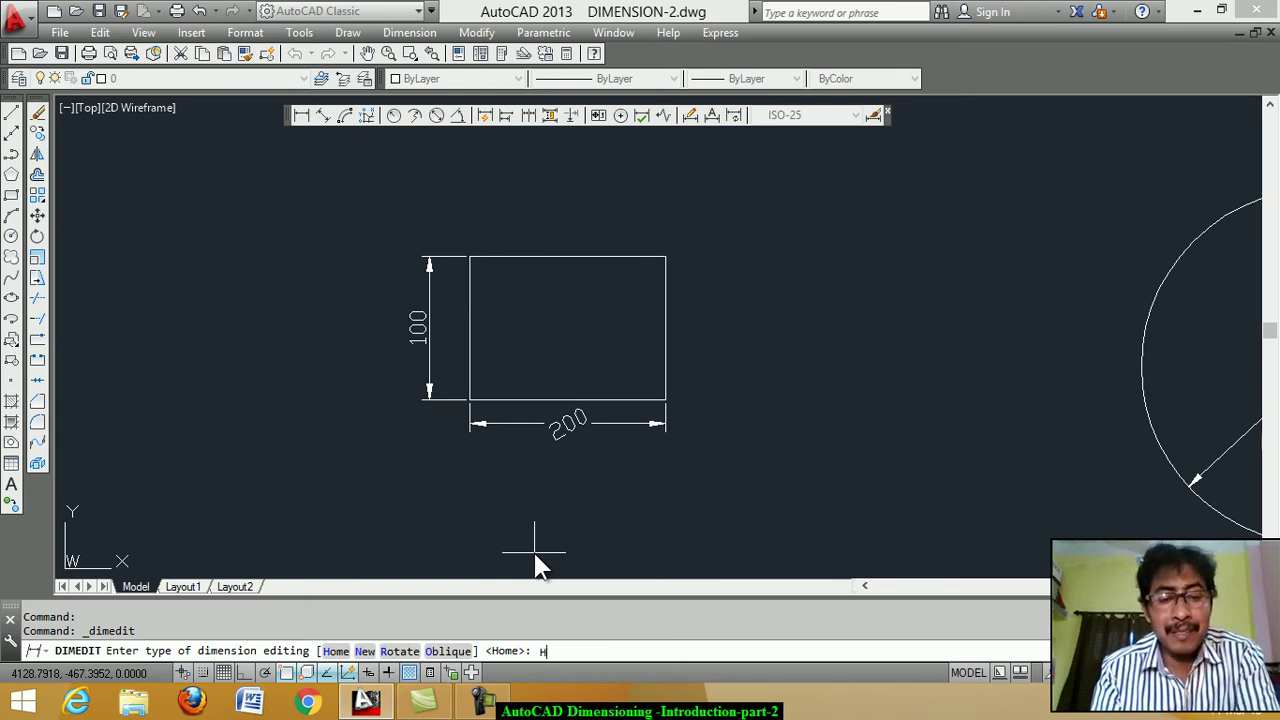
key(Return)
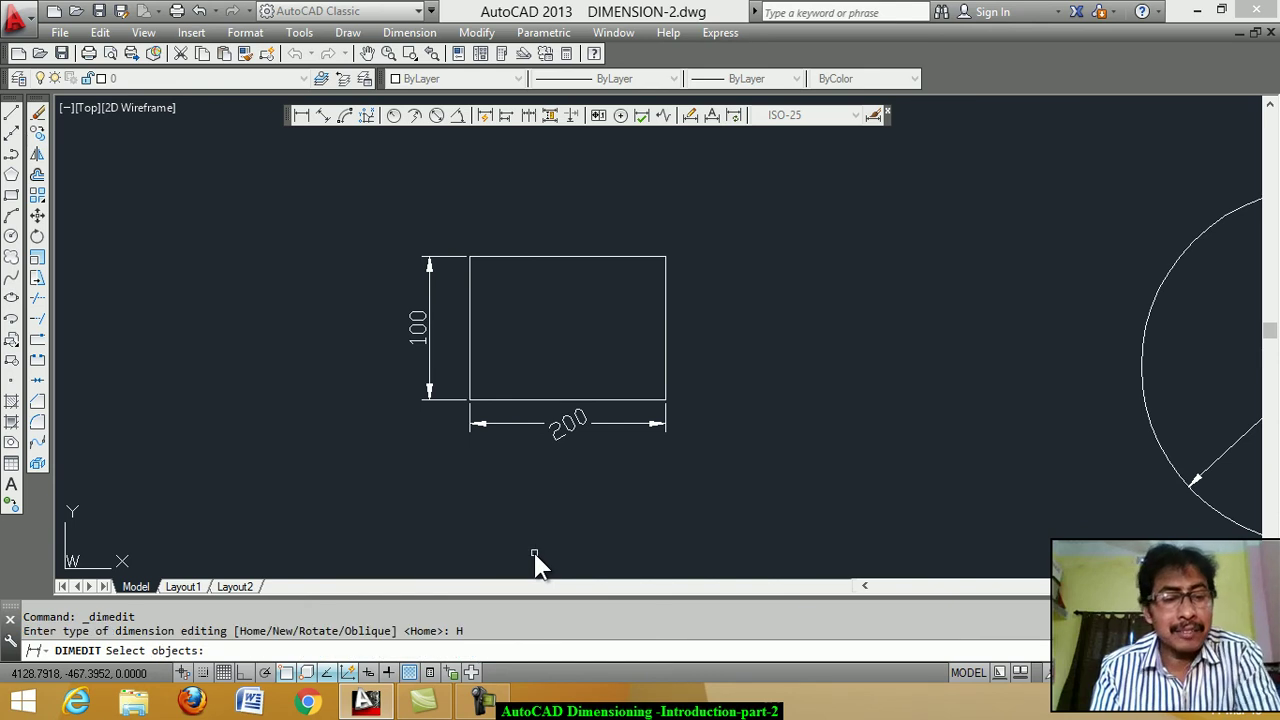
click(562, 425)
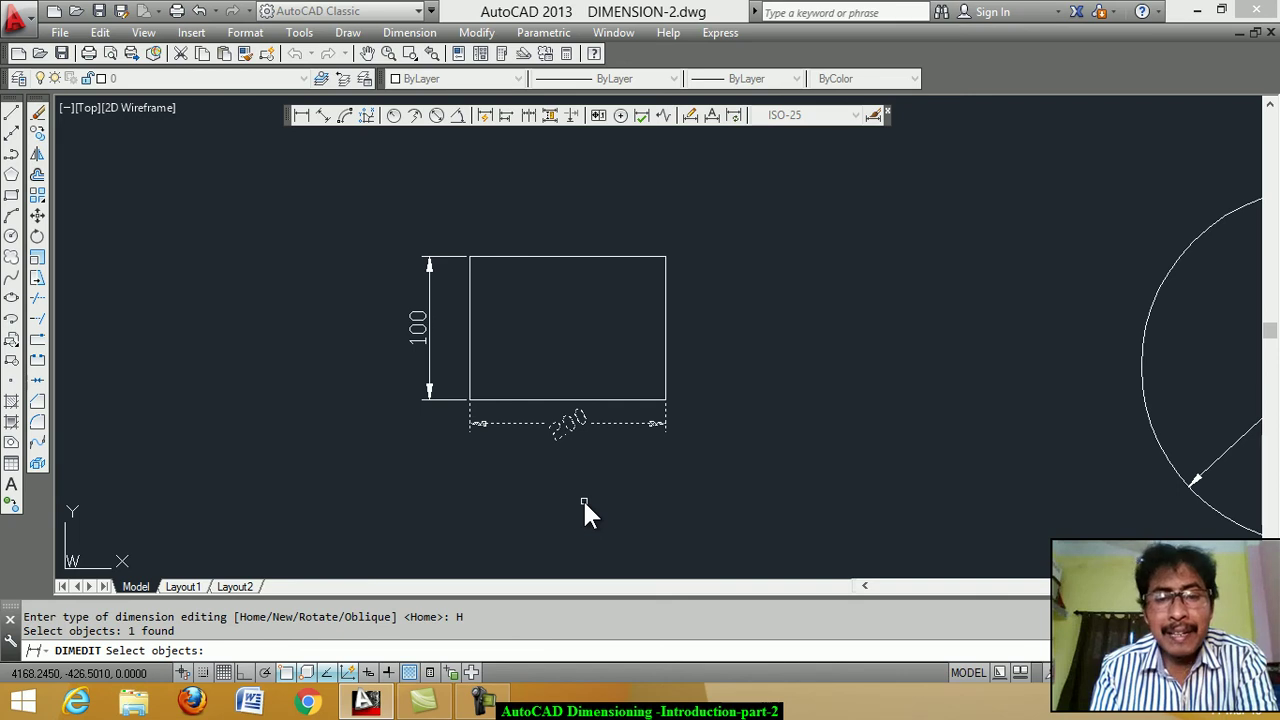
key(Return)
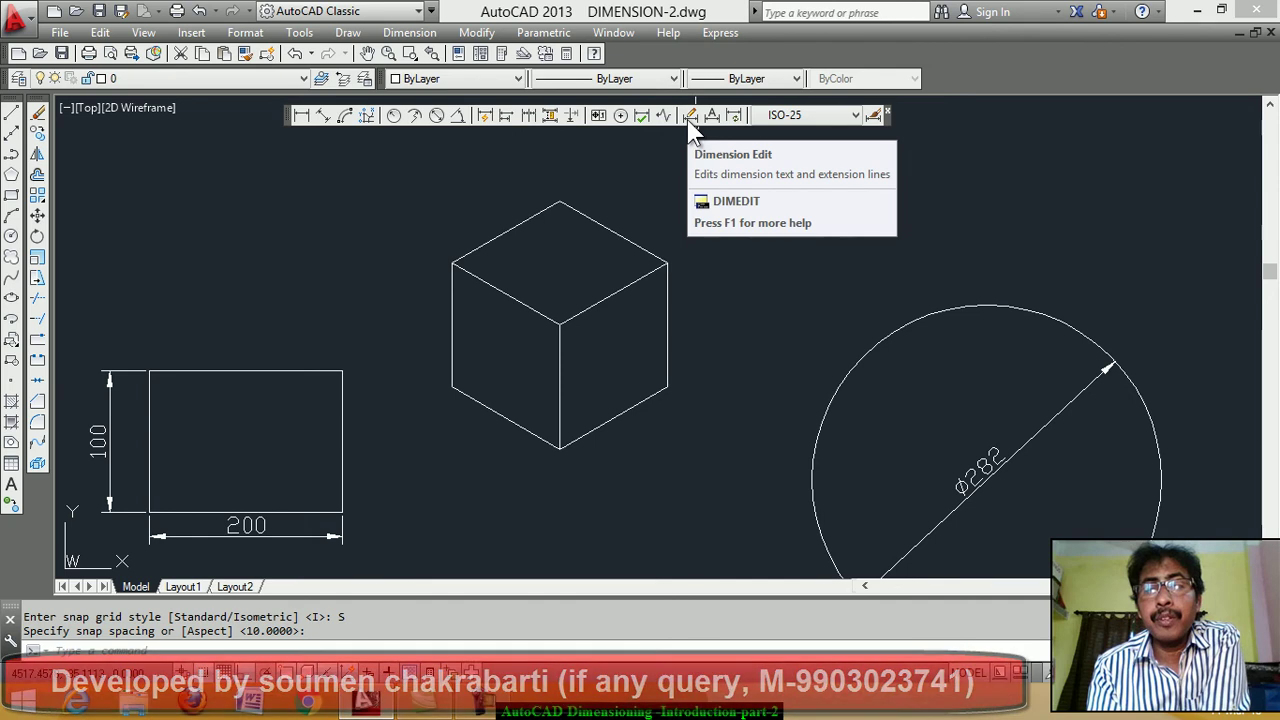
click(690, 118)
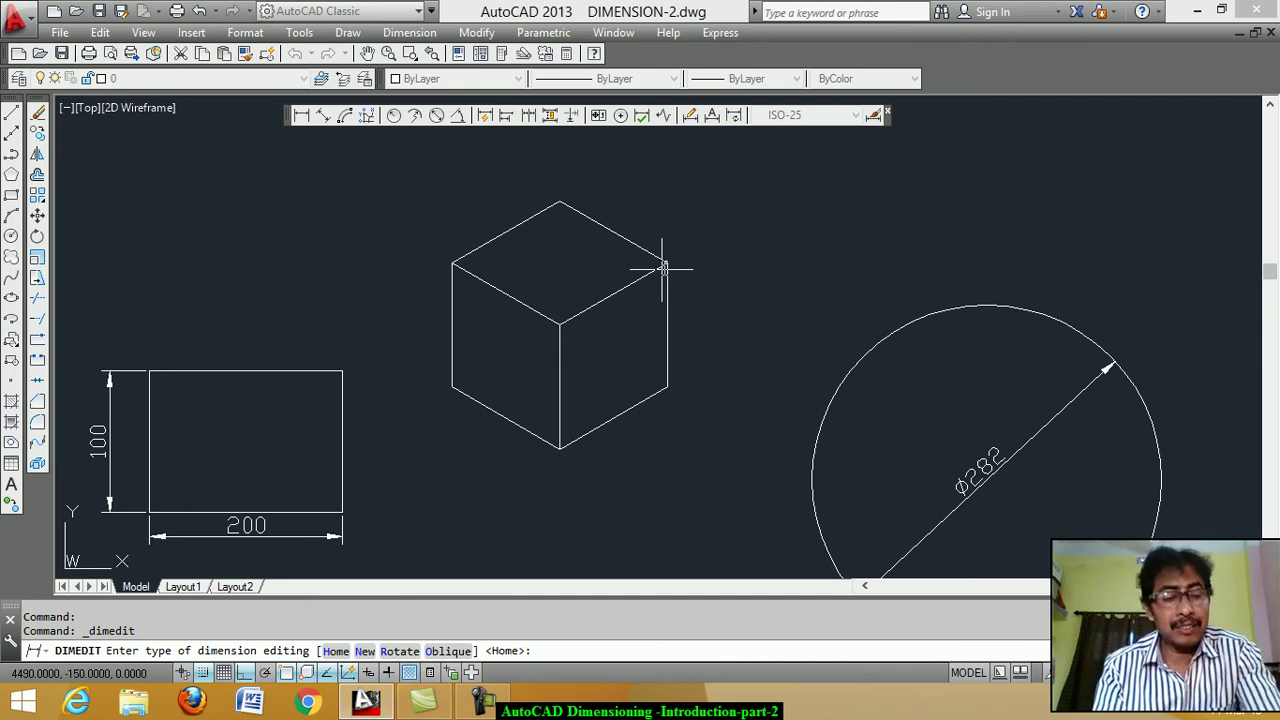
key(Escape)
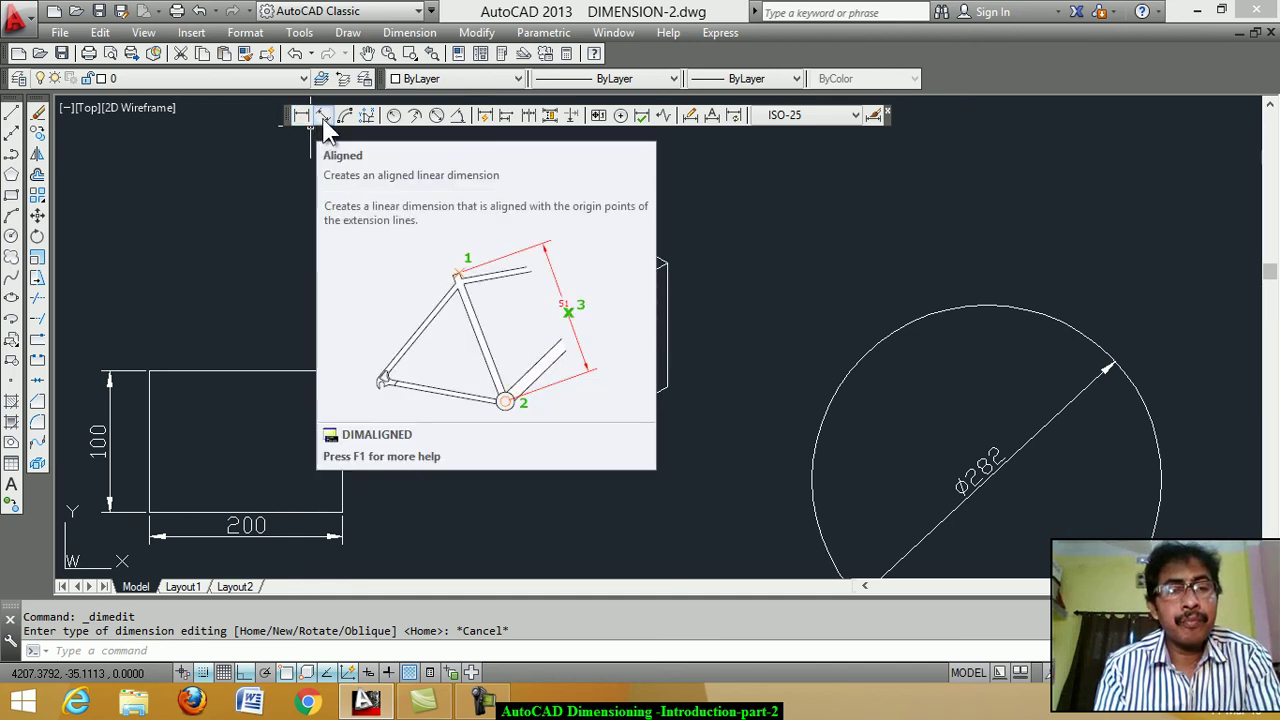
Add aligned 100 dimensions to the cube's right vertical edge and its lower-right edge.
click(323, 116)
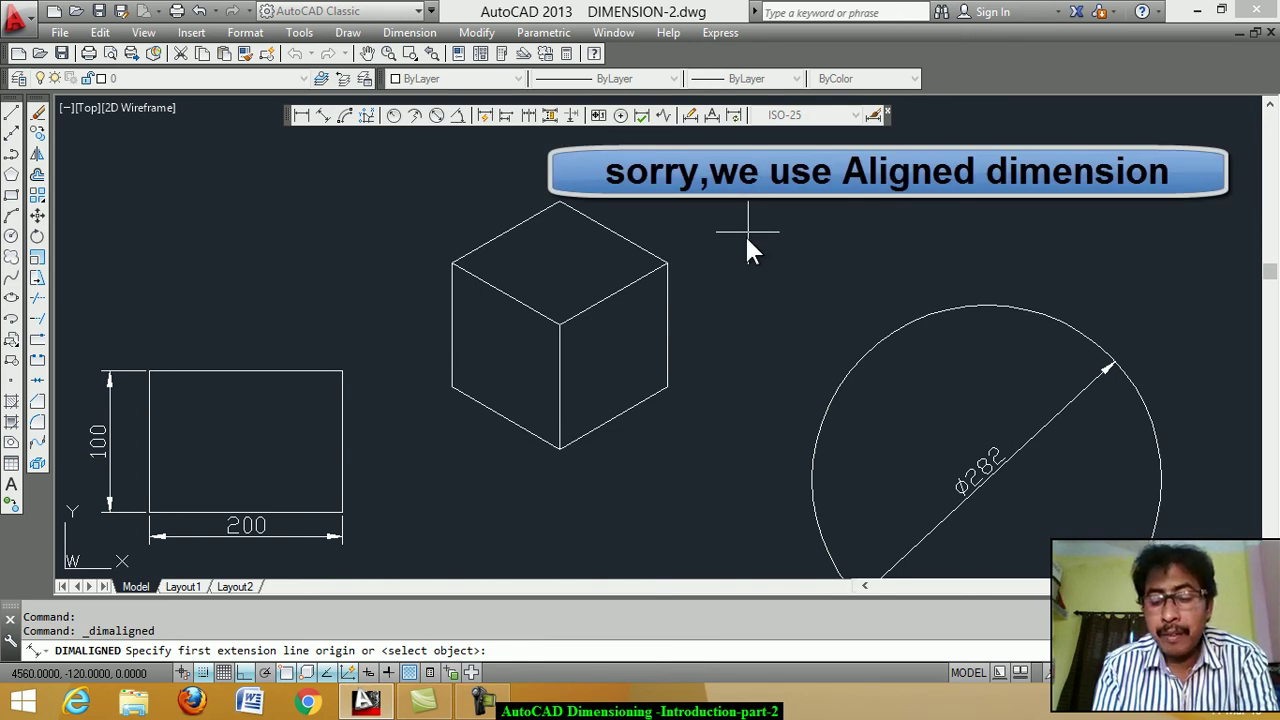
key(Return)
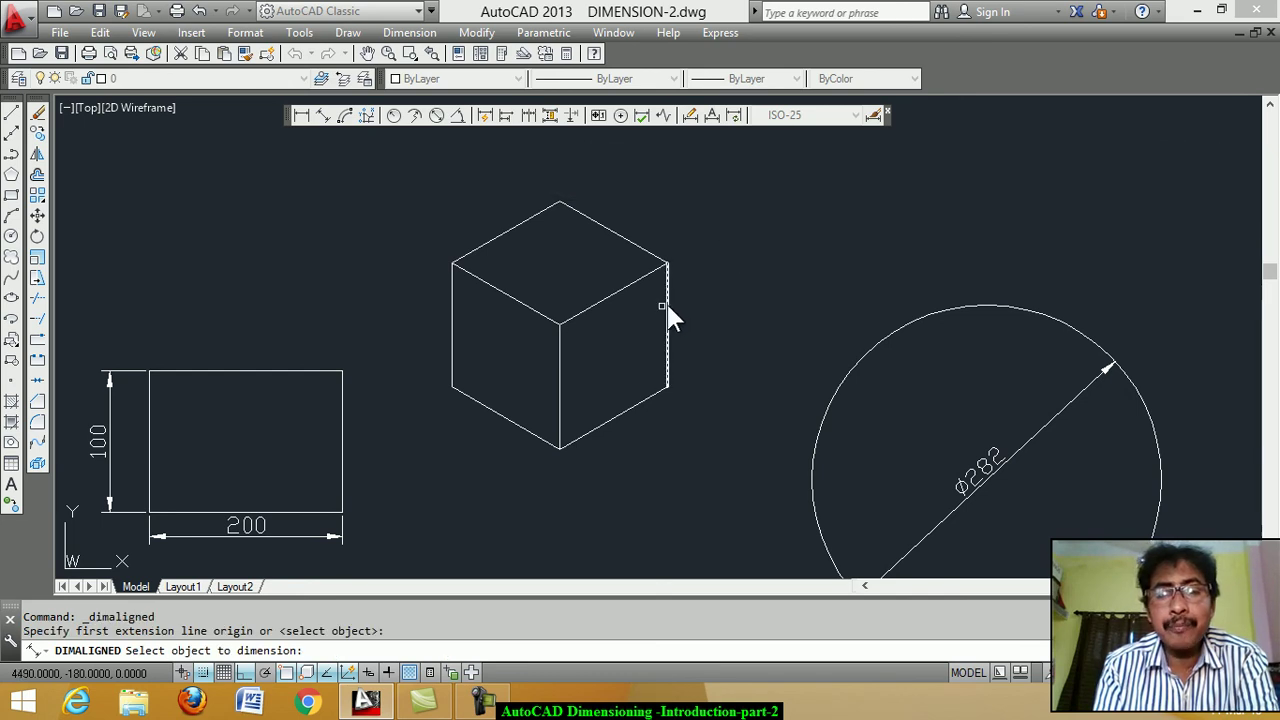
click(203, 673)
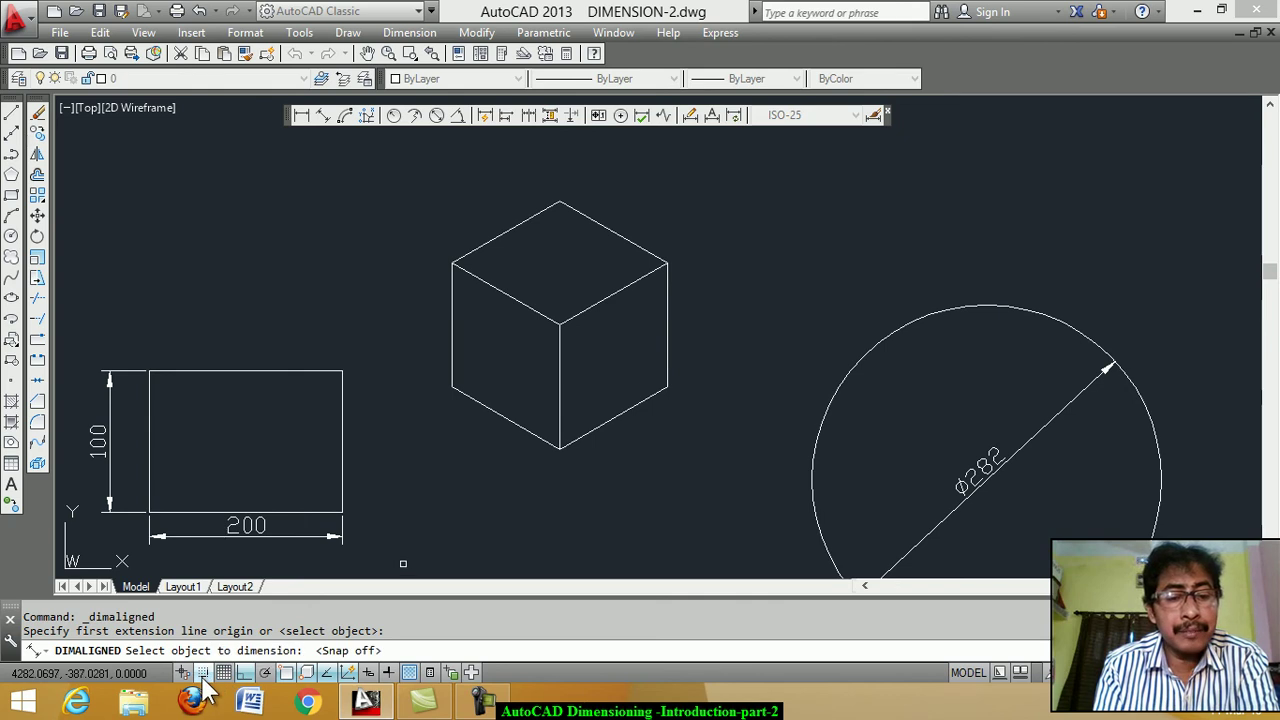
click(667, 350)
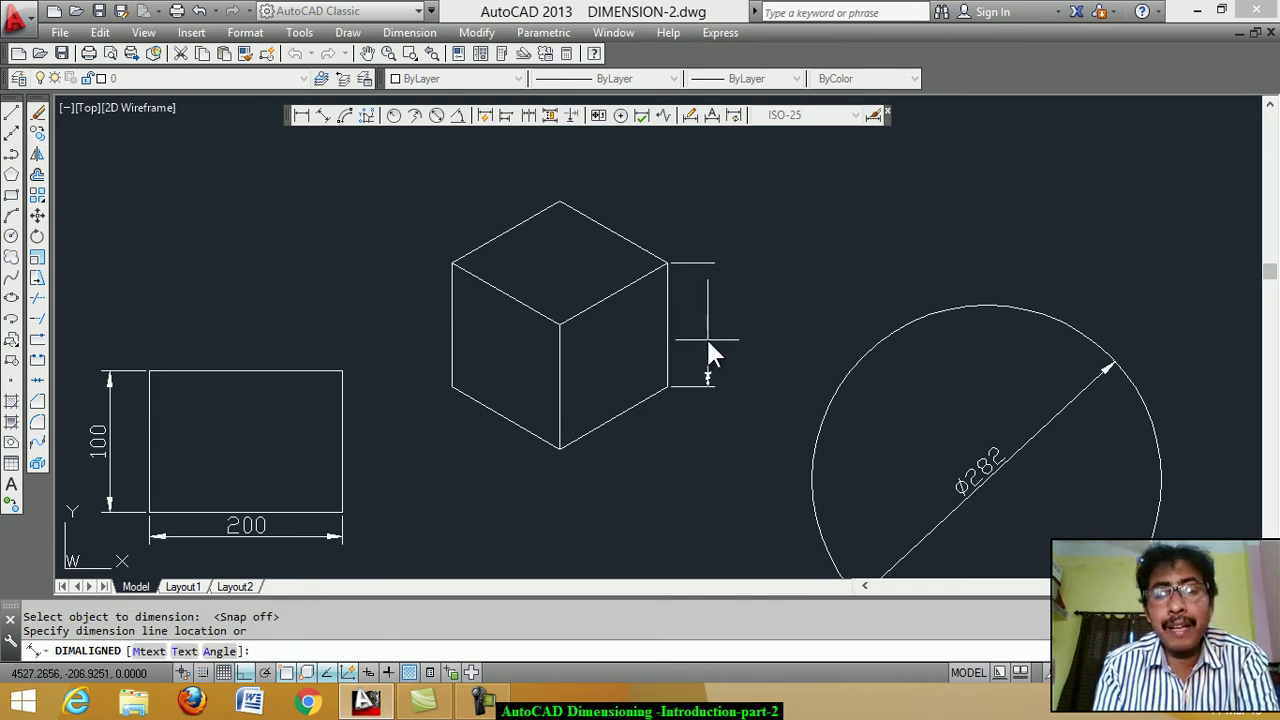
click(708, 339)
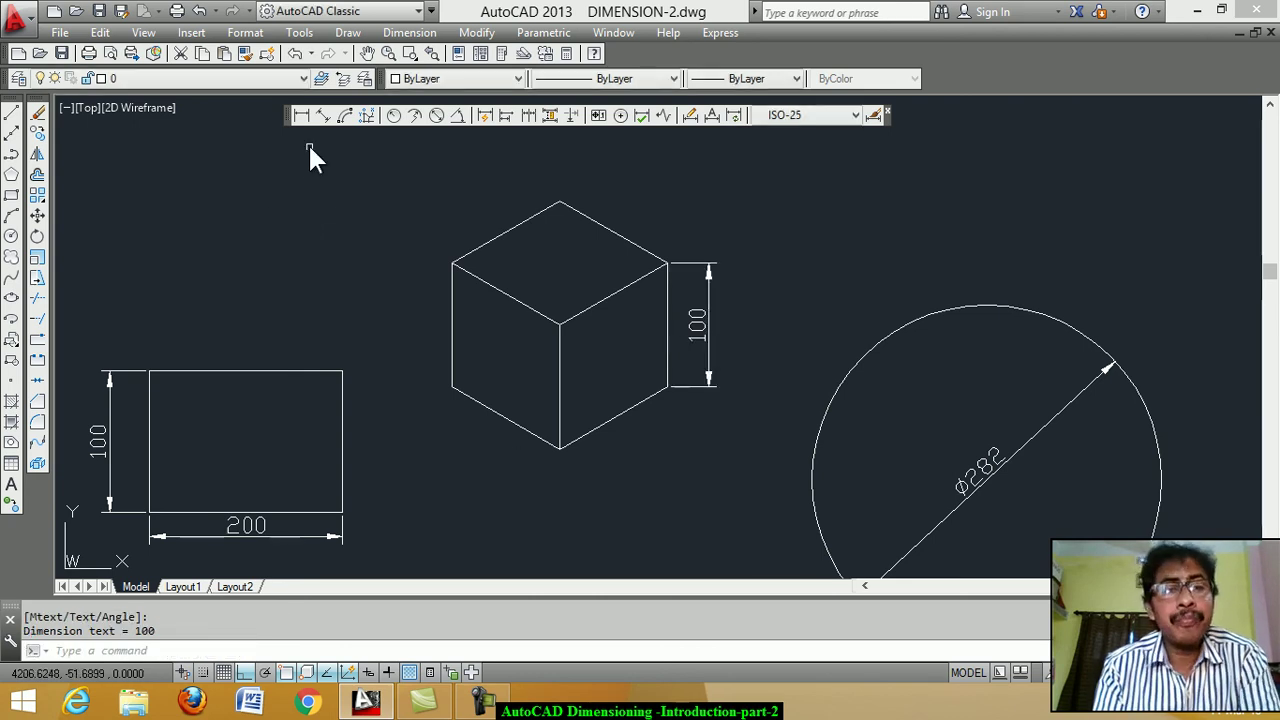
click(323, 115)
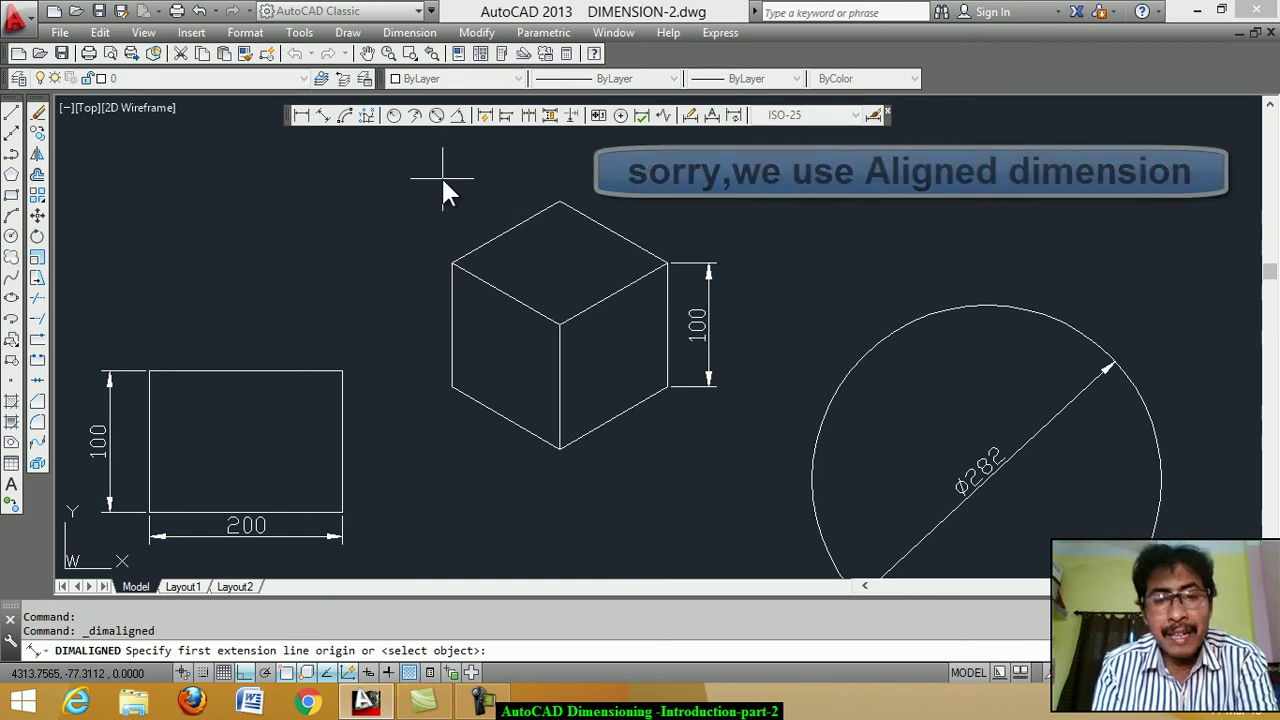
key(Return)
click(606, 417)
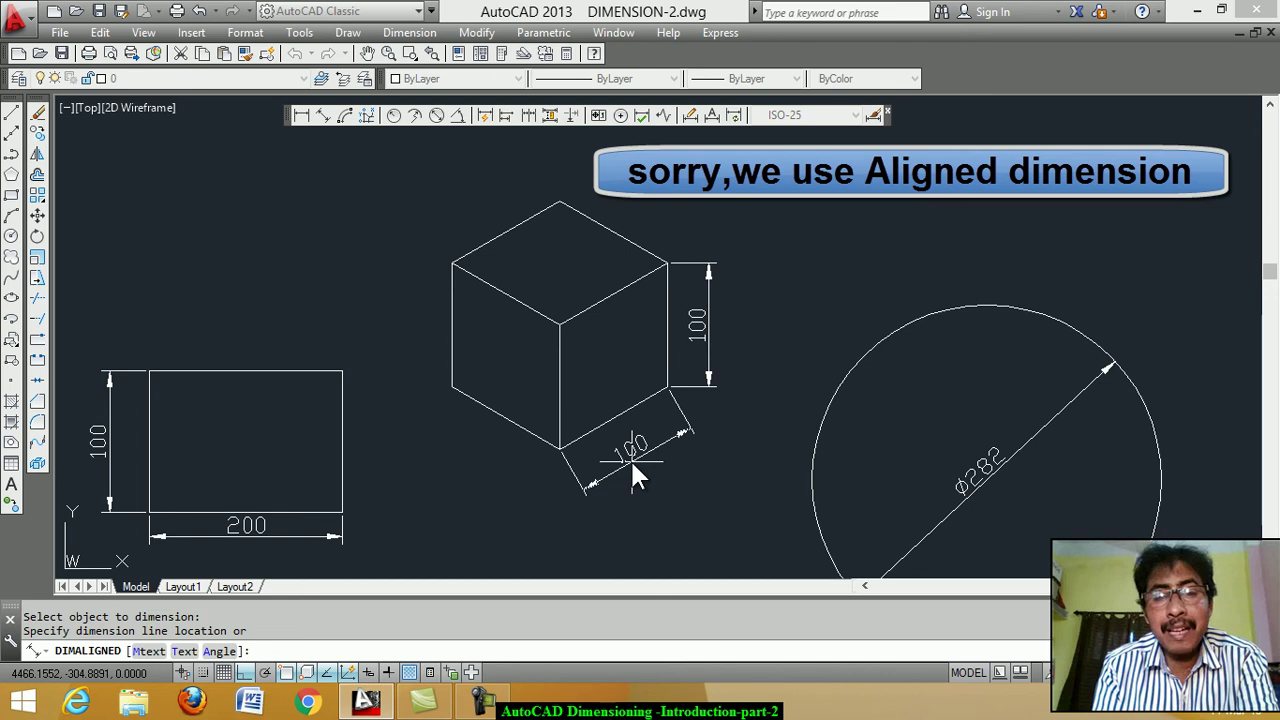
click(630, 460)
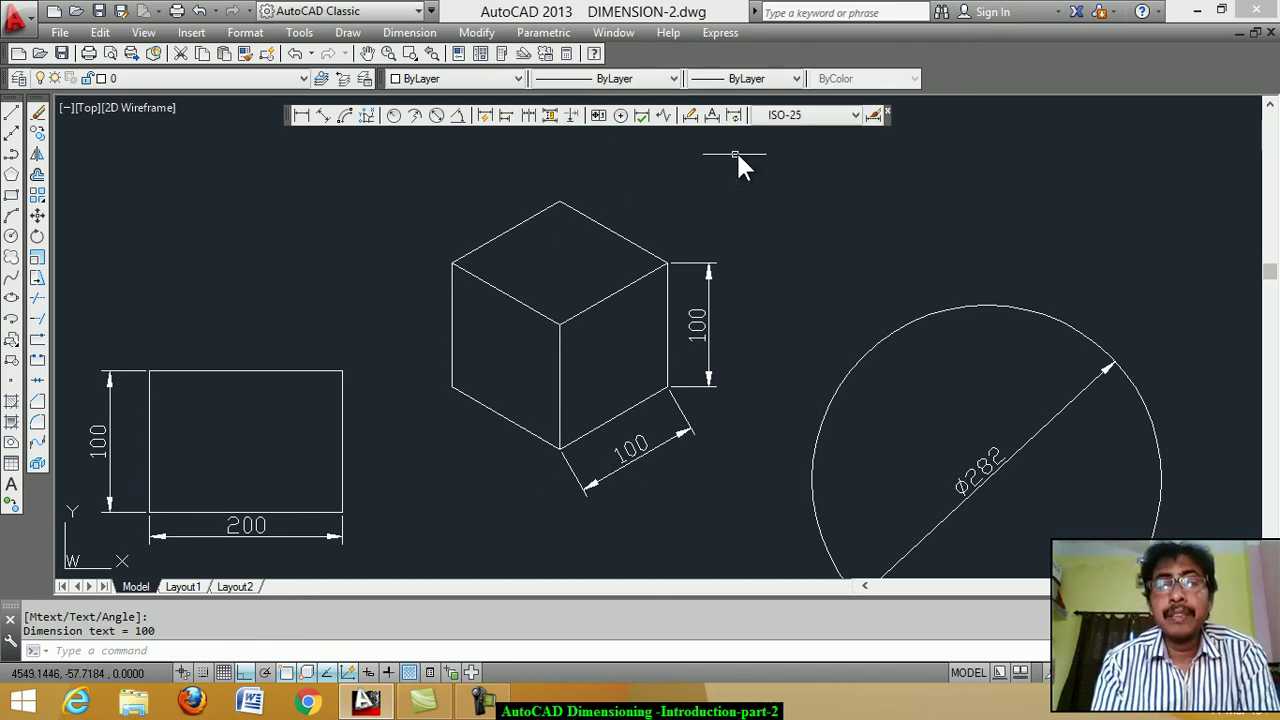
Oblique the extension lines of the cube's vertical 100 dimension to 30° with DIMEDIT.
click(690, 118)
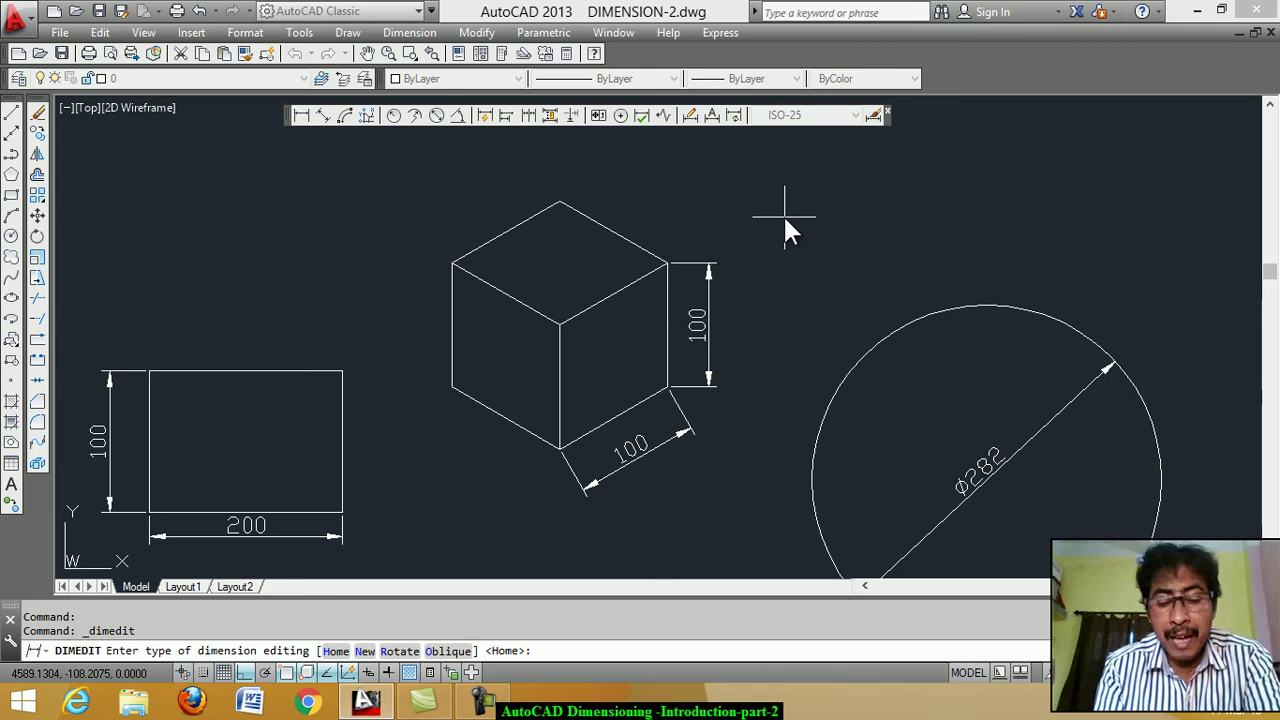
text(o)
key(Return)
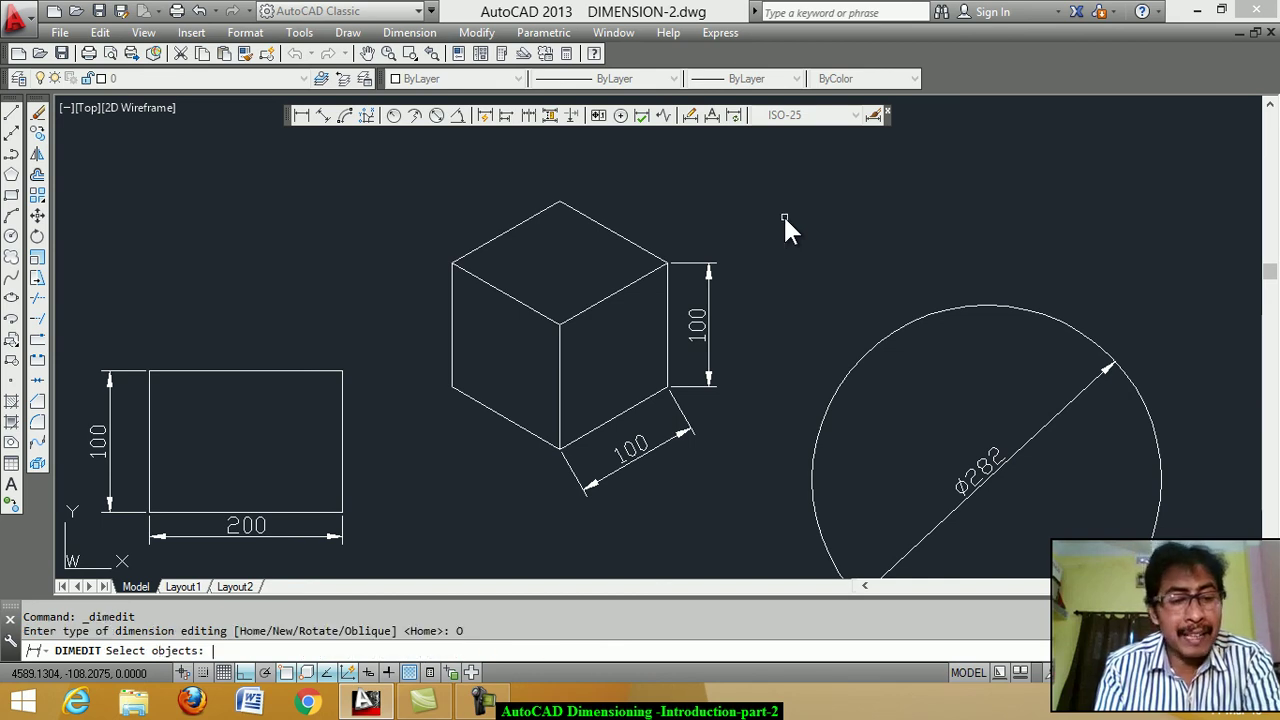
click(709, 304)
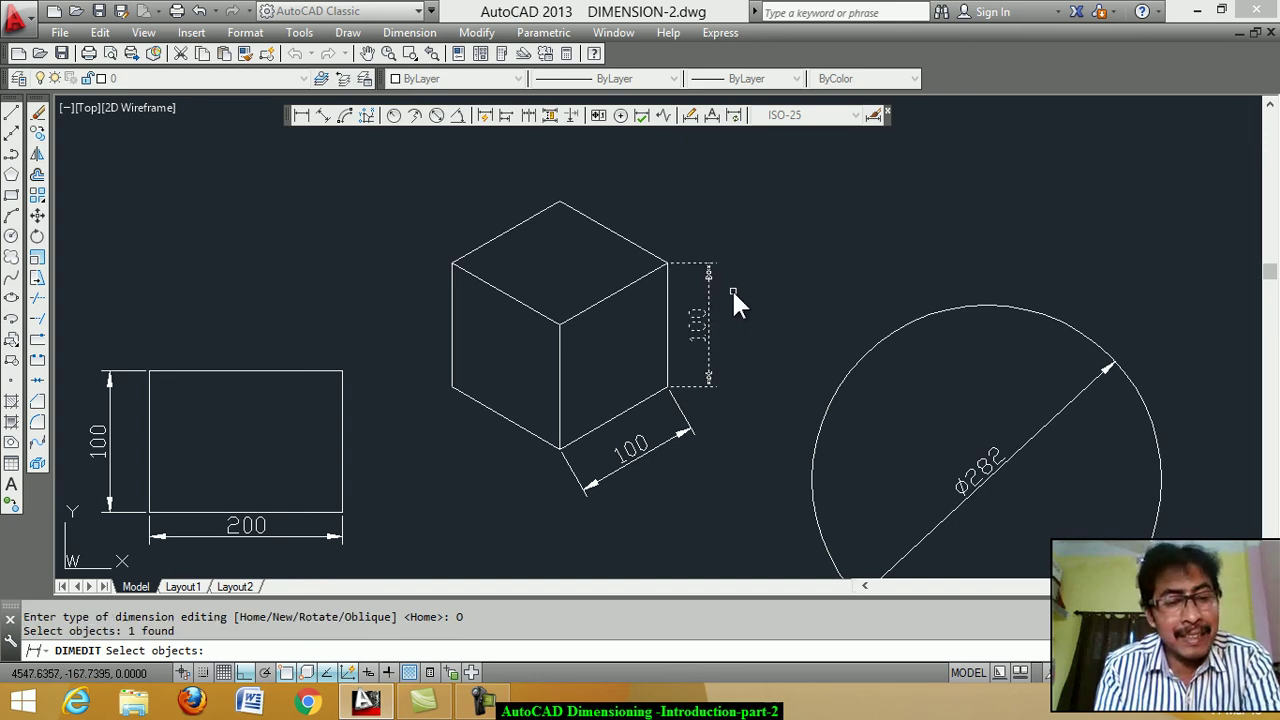
key(Return)
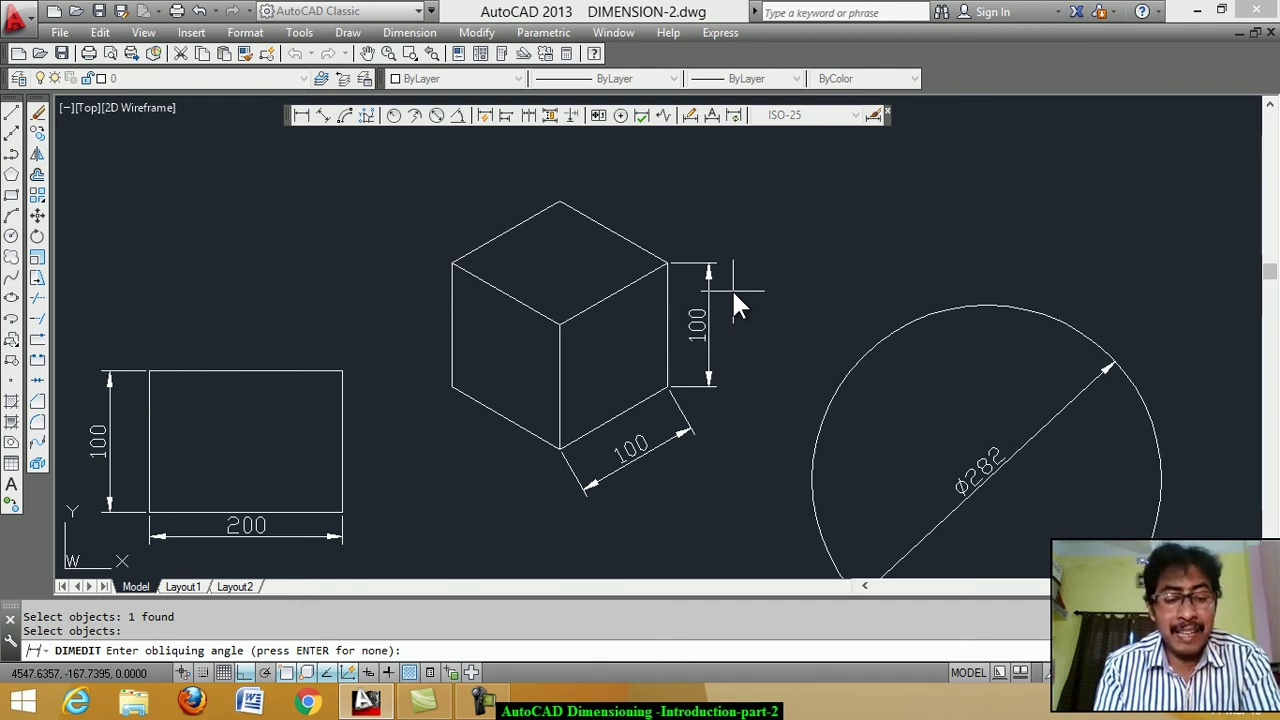
text(30)
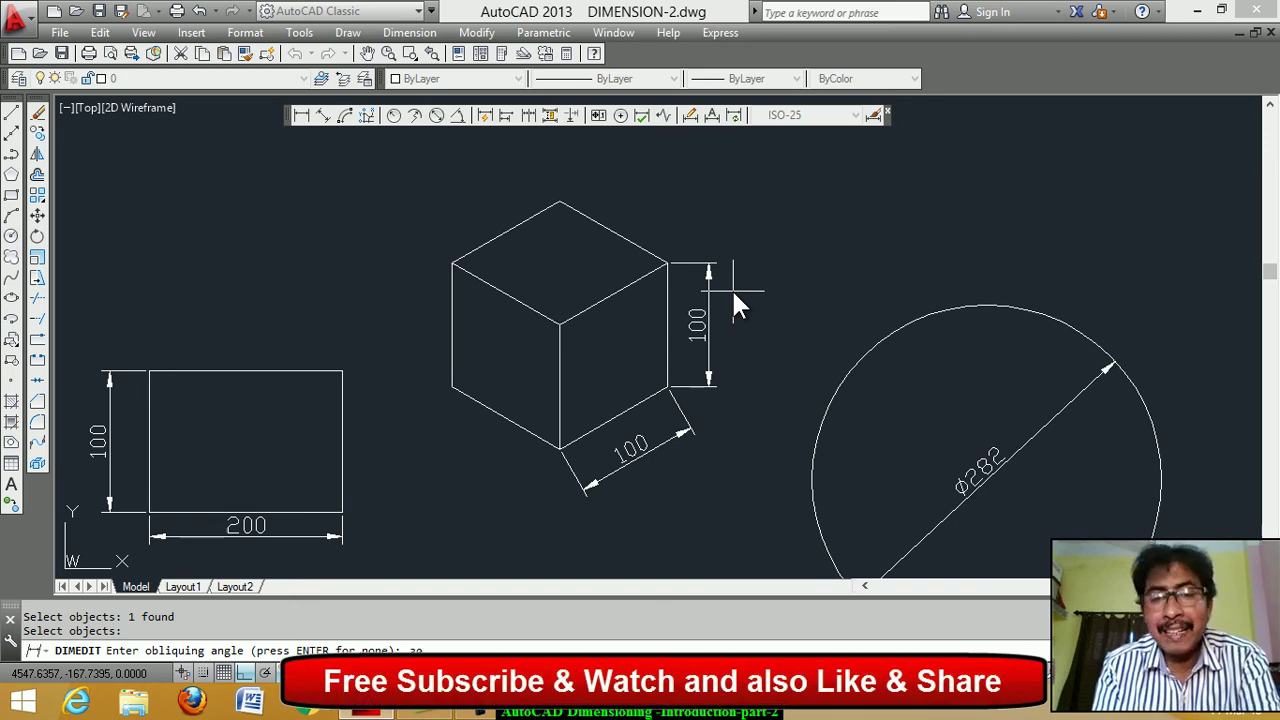
key(Return)
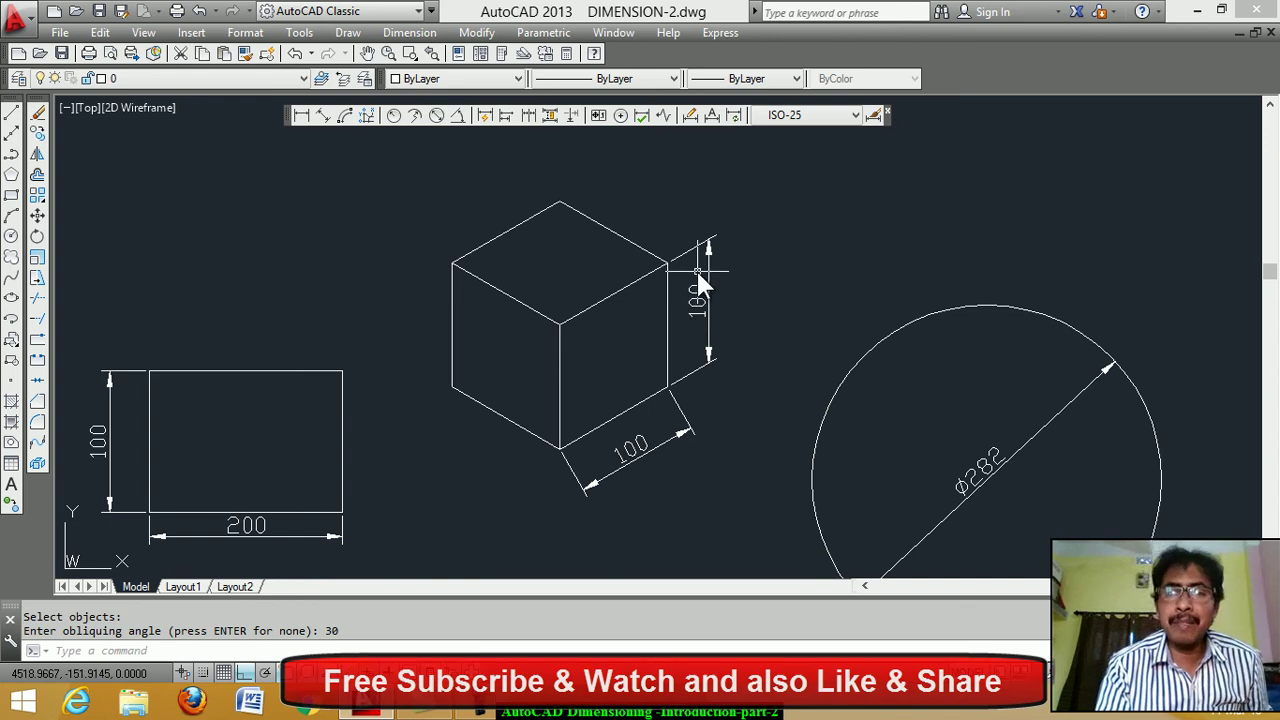
Oblique the aligned 100 dimension below the cube to -30° with DIMEDIT.
click(691, 123)
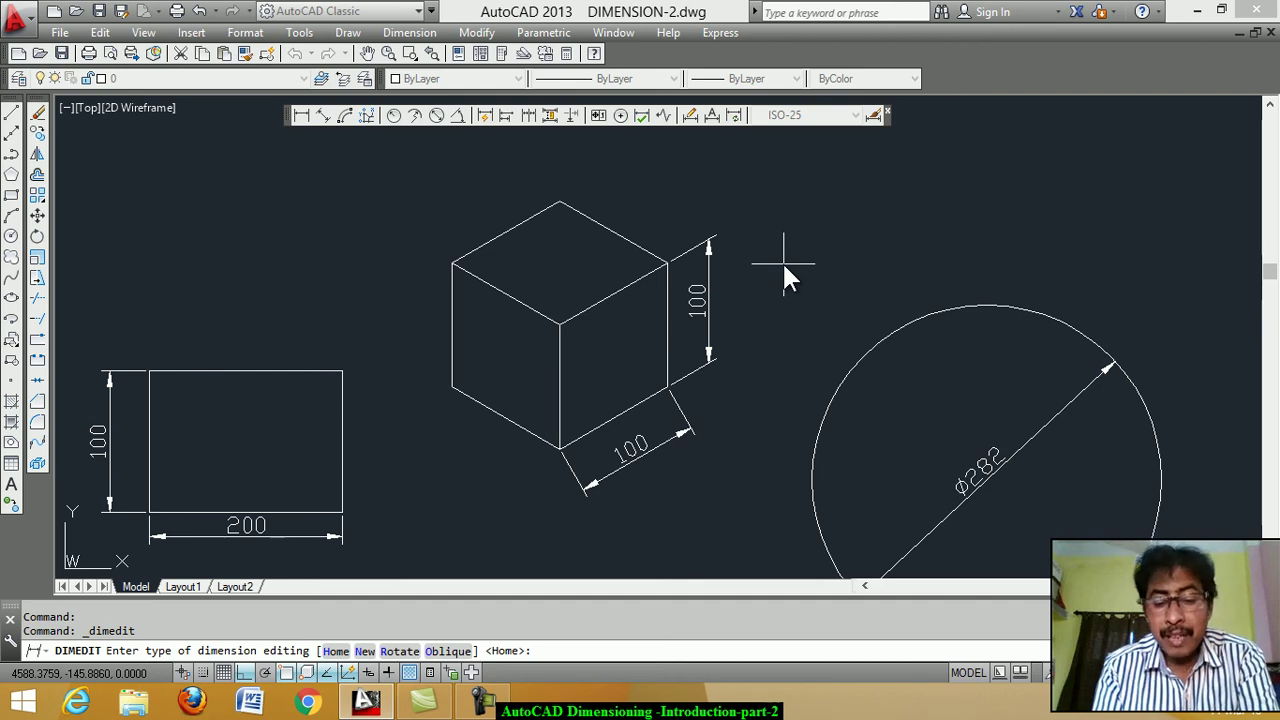
text(o)
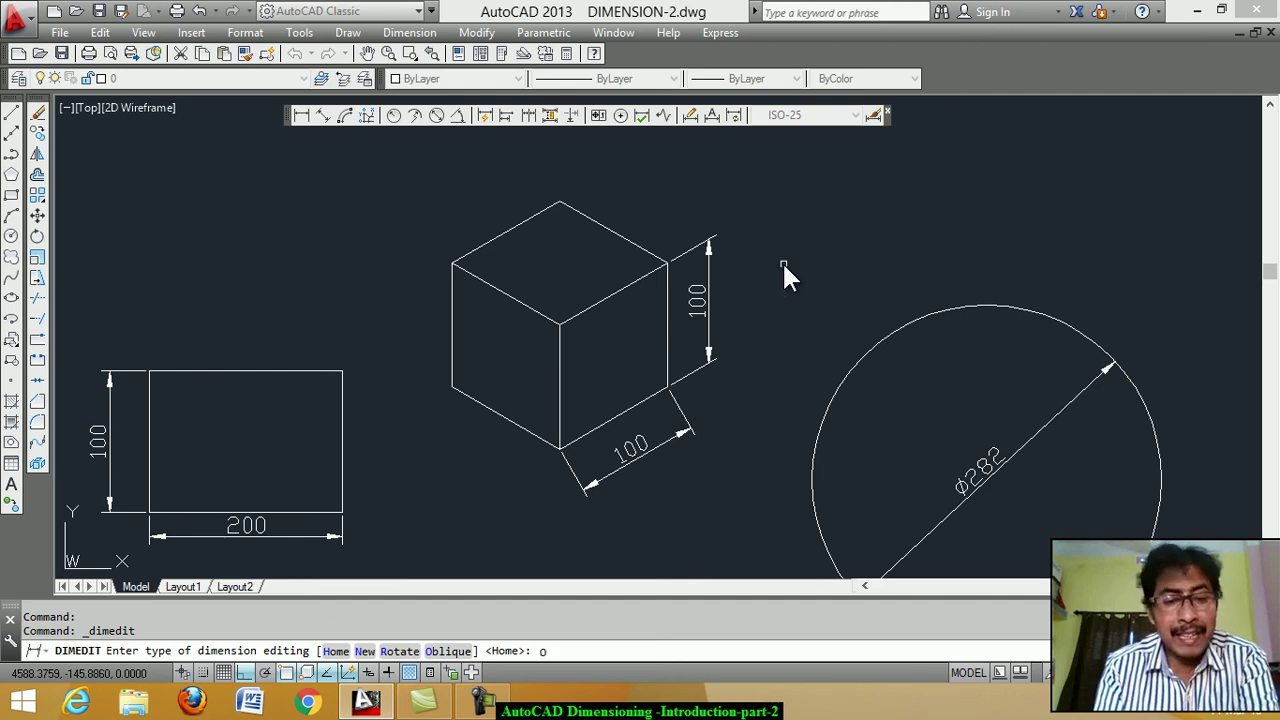
key(Return)
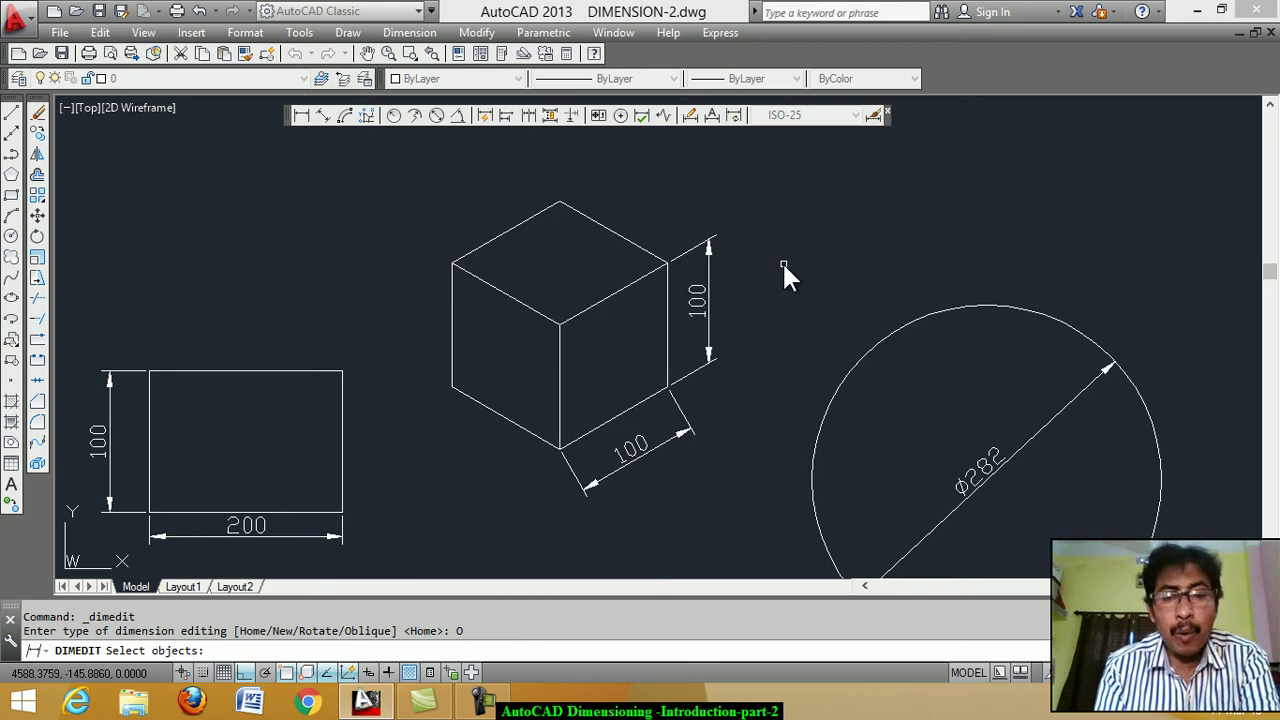
click(661, 443)
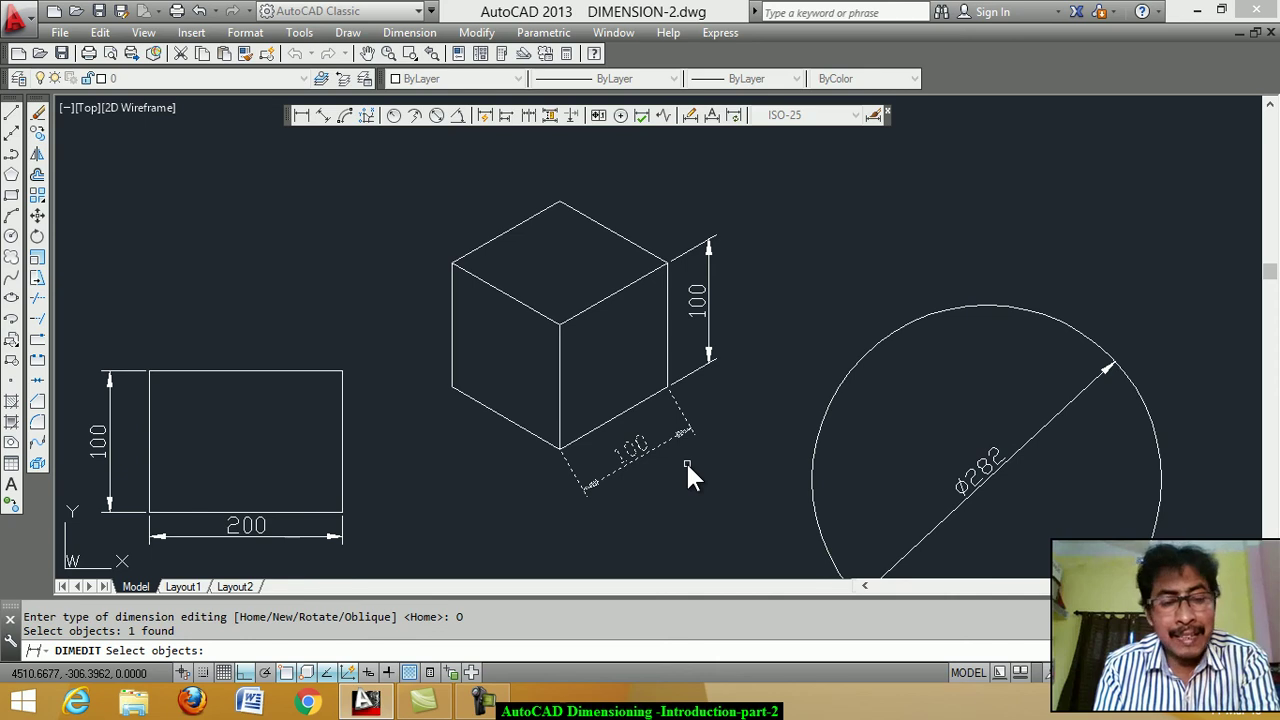
key(Return)
text(-)
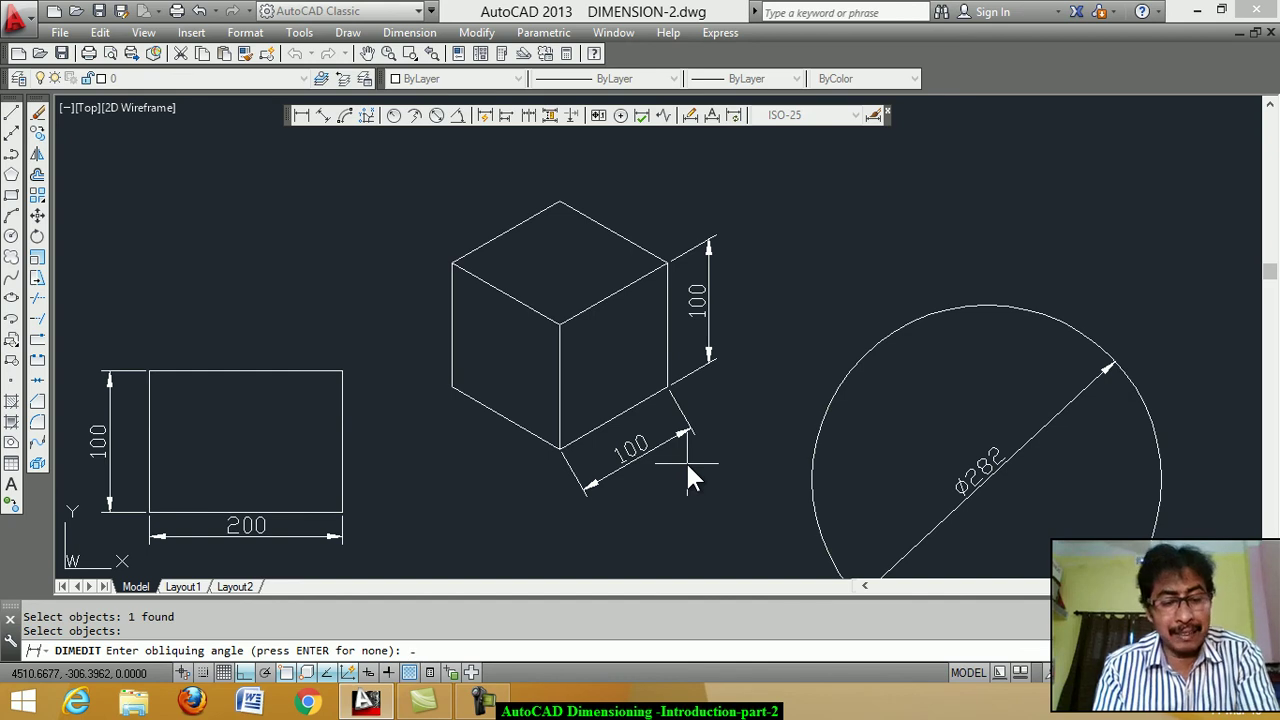
text(30)
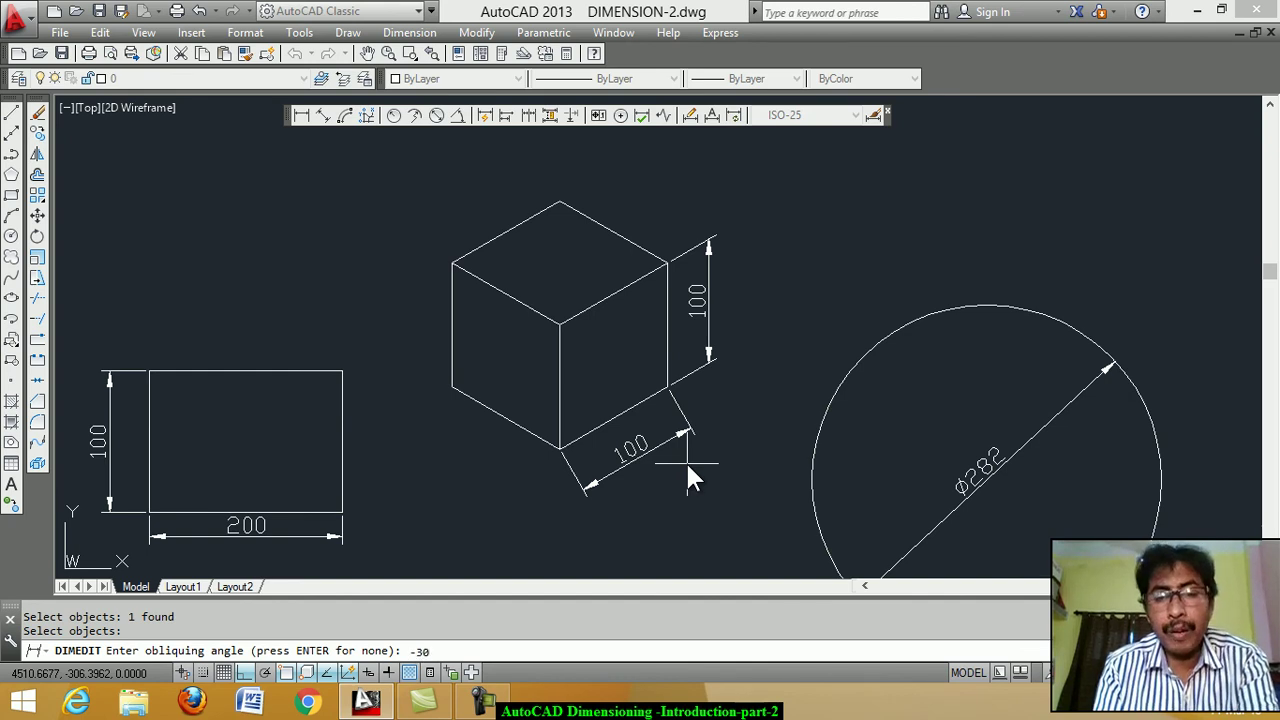
key(Return)
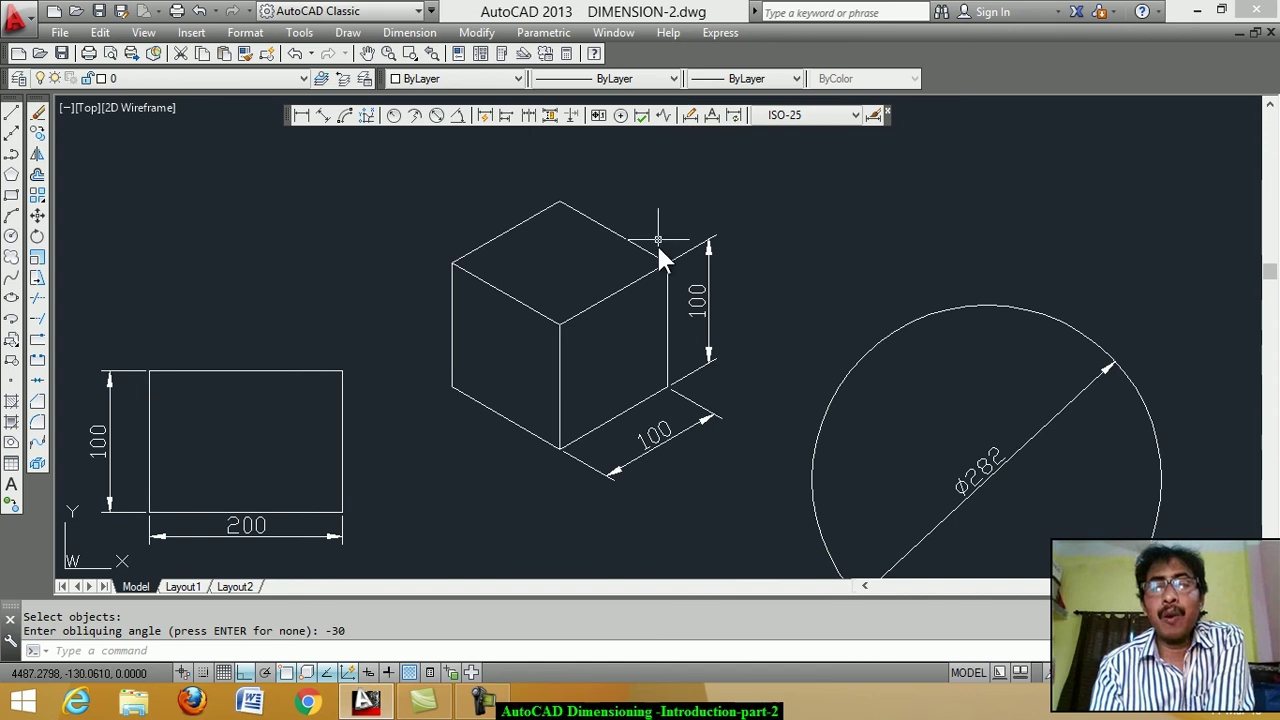
Move the Ø282 diameter text outside the circle to its upper right with DIMTEDIT.
scroll(700, 262, down, 2)
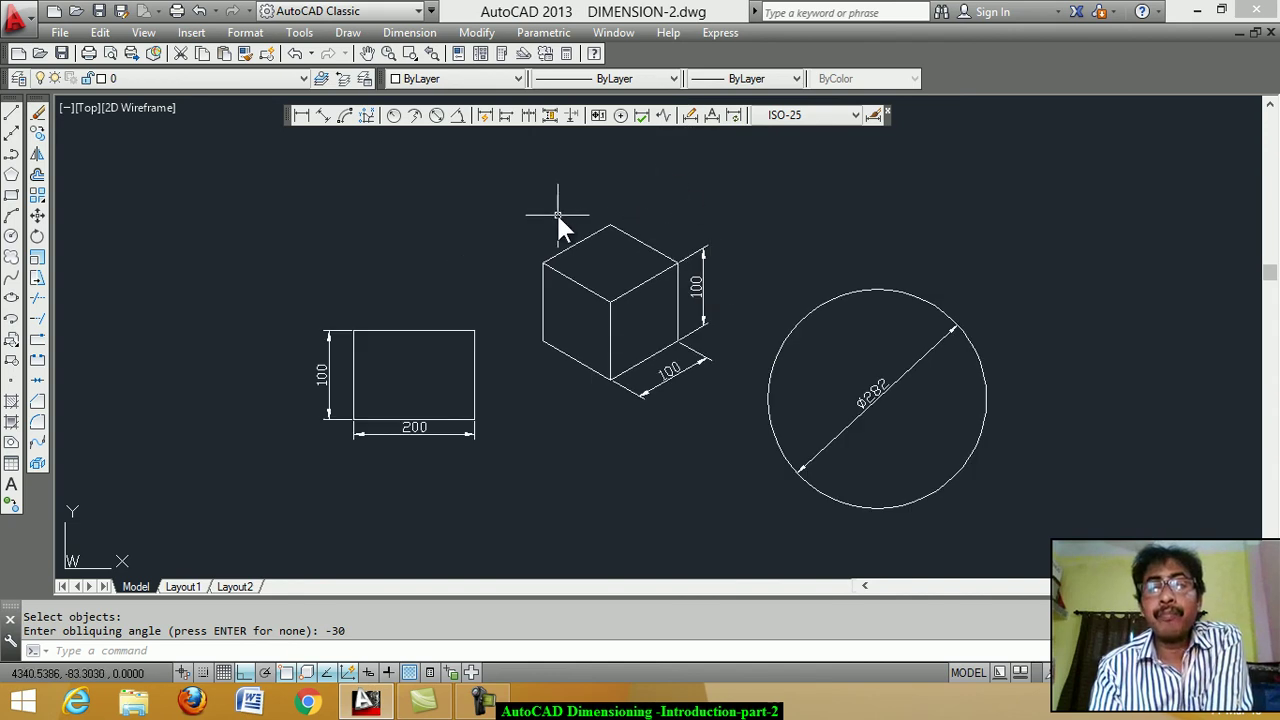
scroll(556, 214, up, 2)
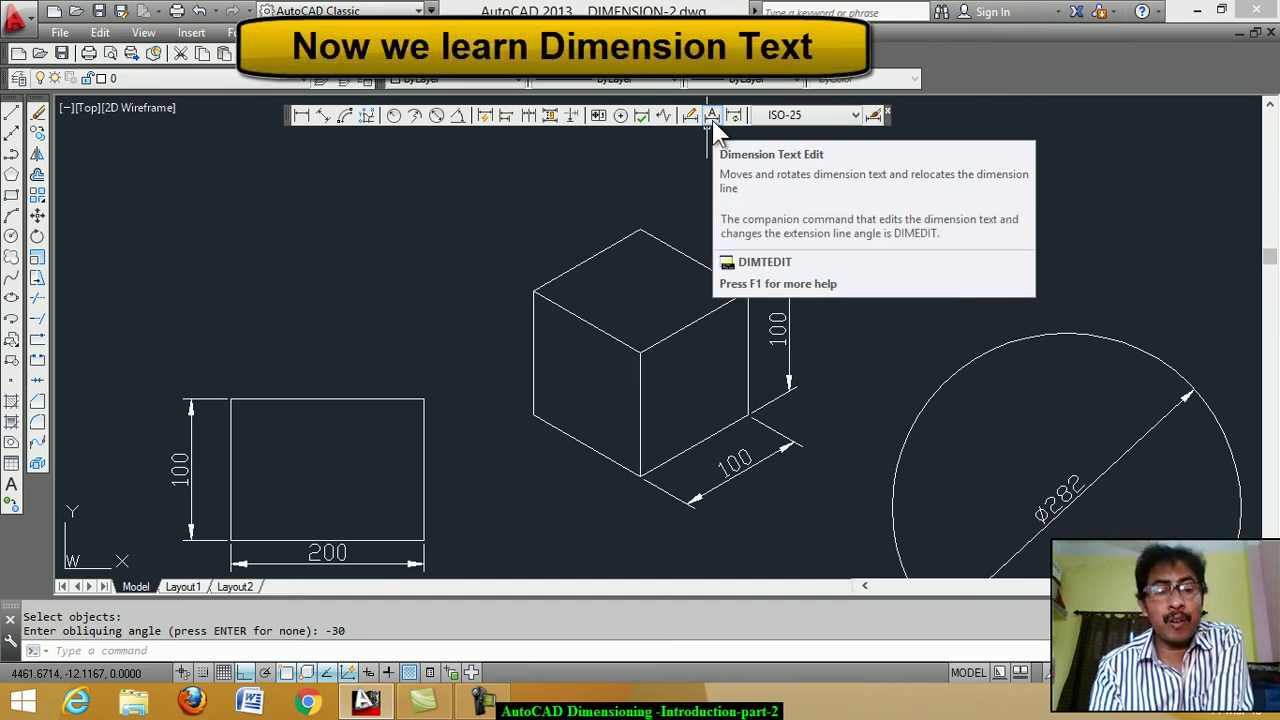
click(712, 116)
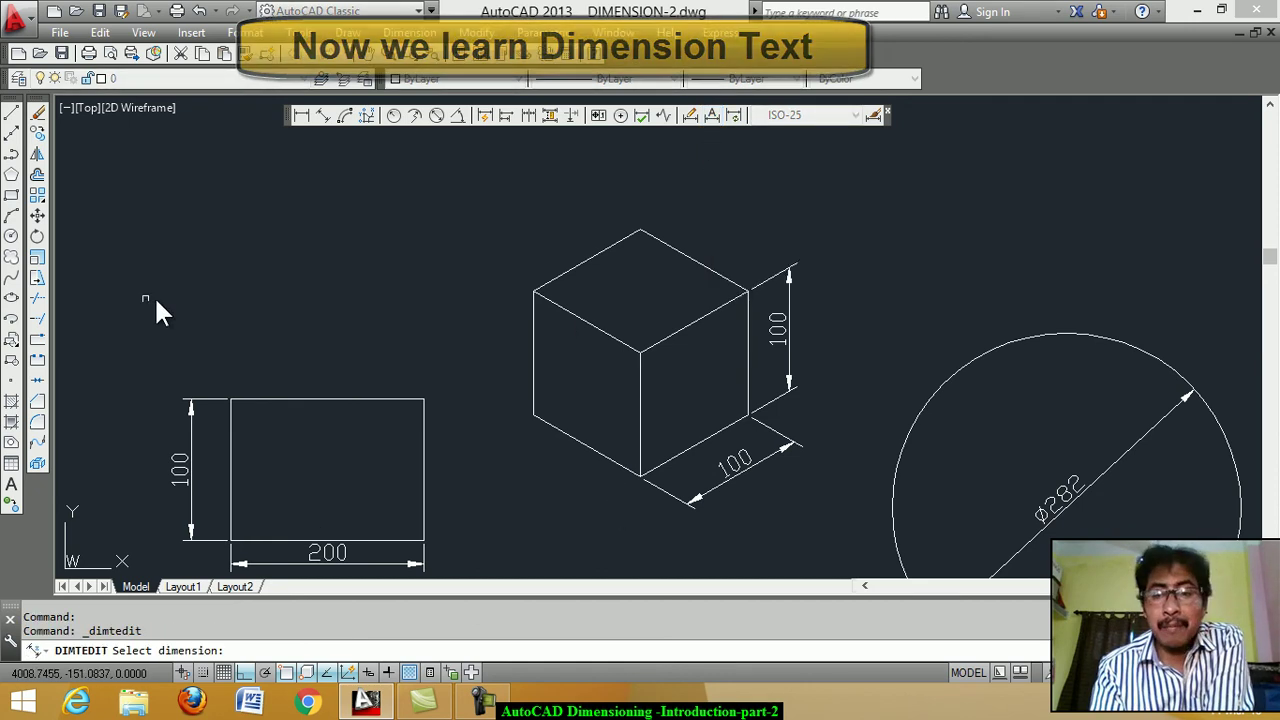
scroll(157, 305, down, 3)
scroll(618, 210, down, 2)
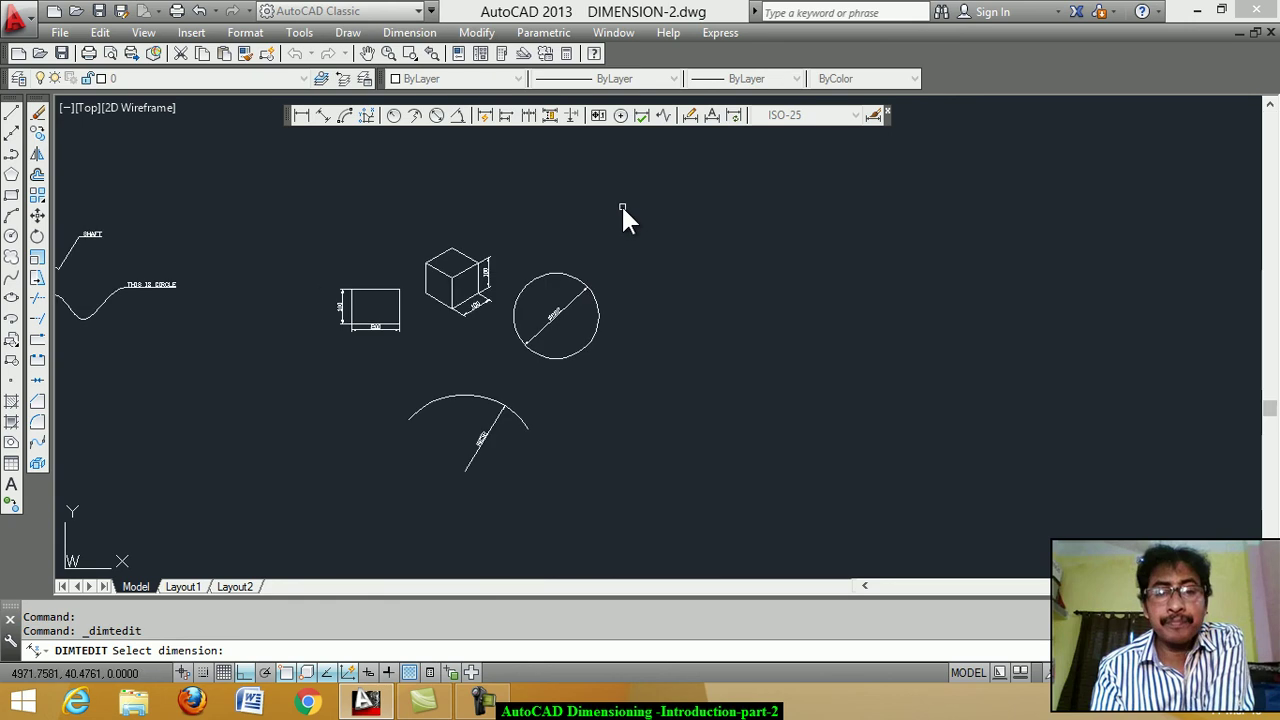
scroll(536, 320, up, 2)
scroll(536, 320, up, 2)
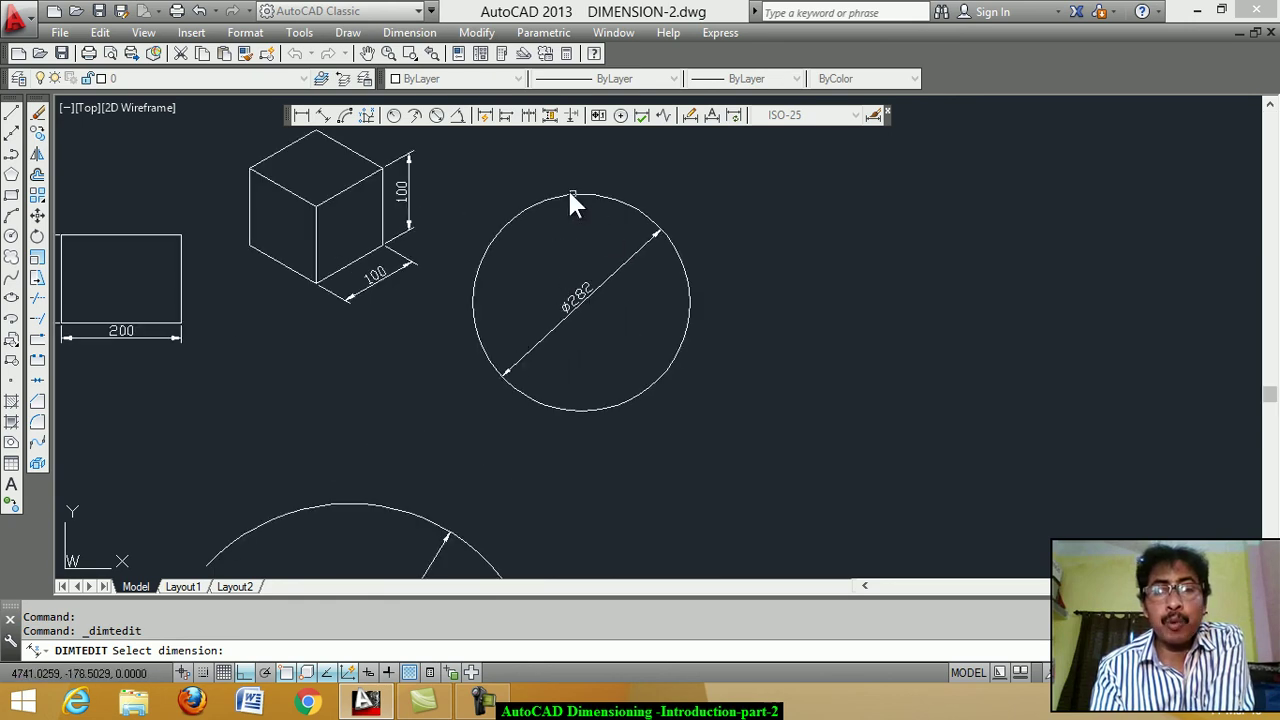
scroll(557, 176, up, 2)
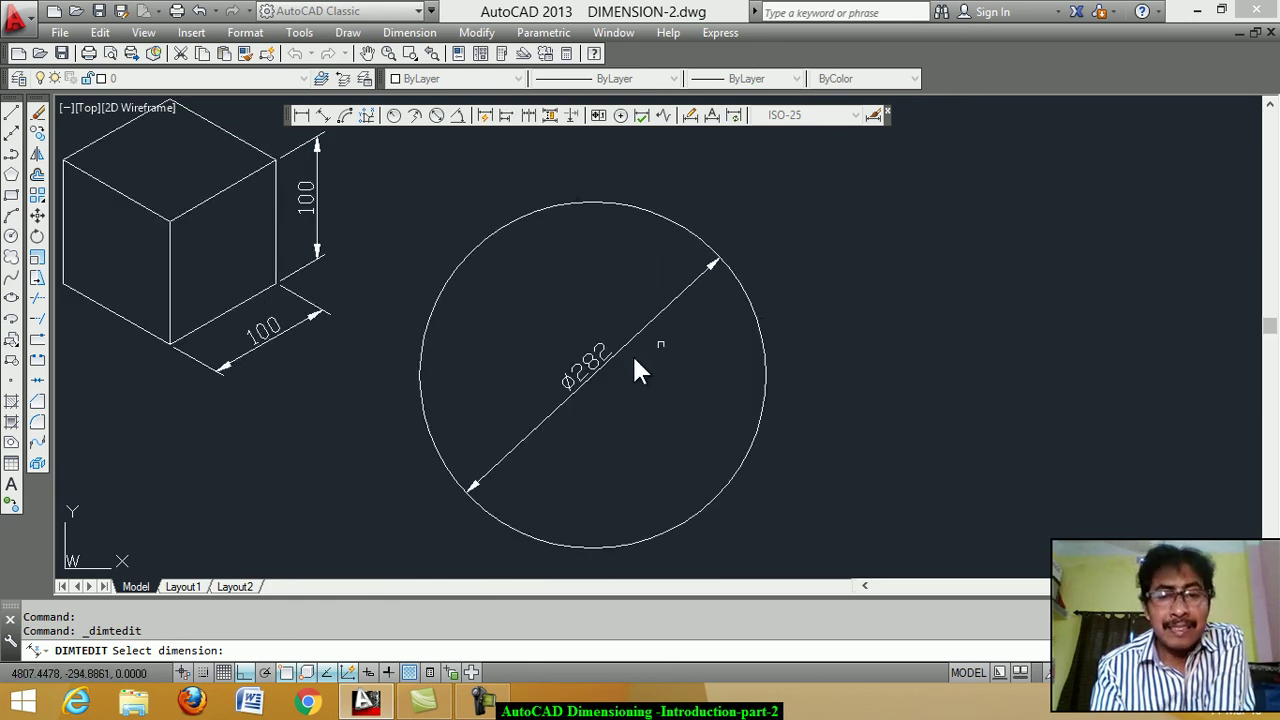
click(596, 361)
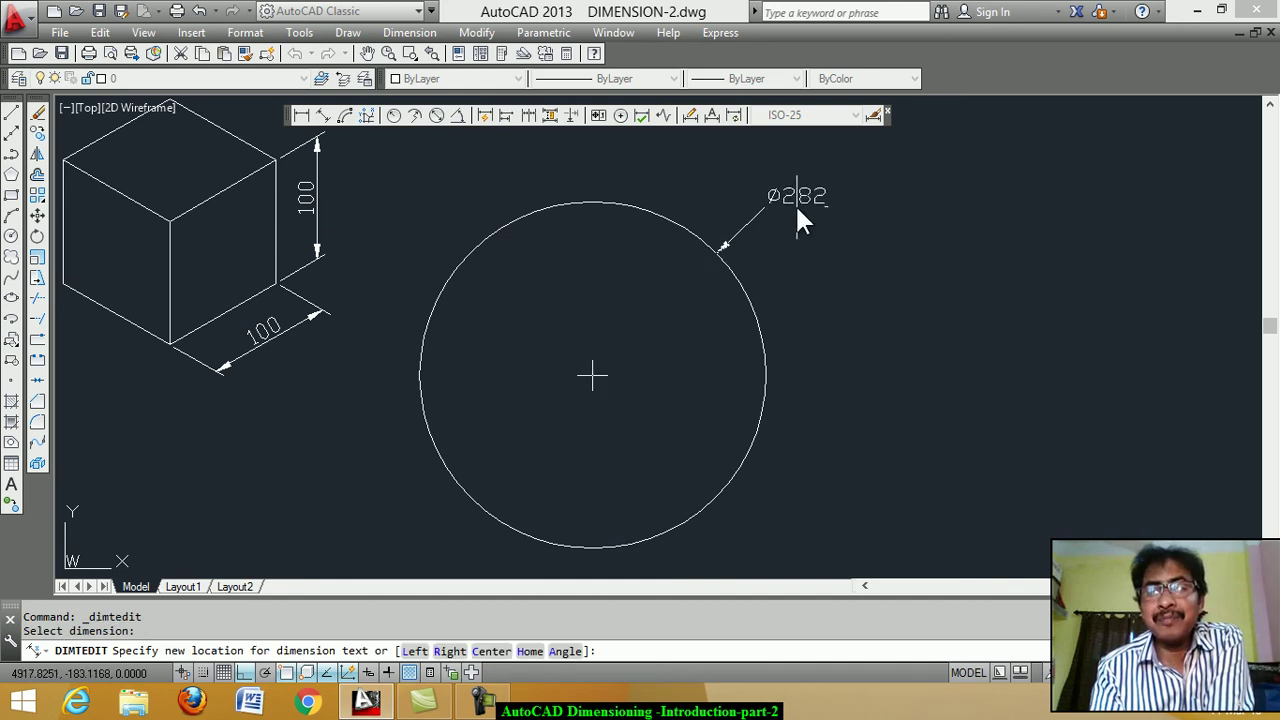
click(797, 207)
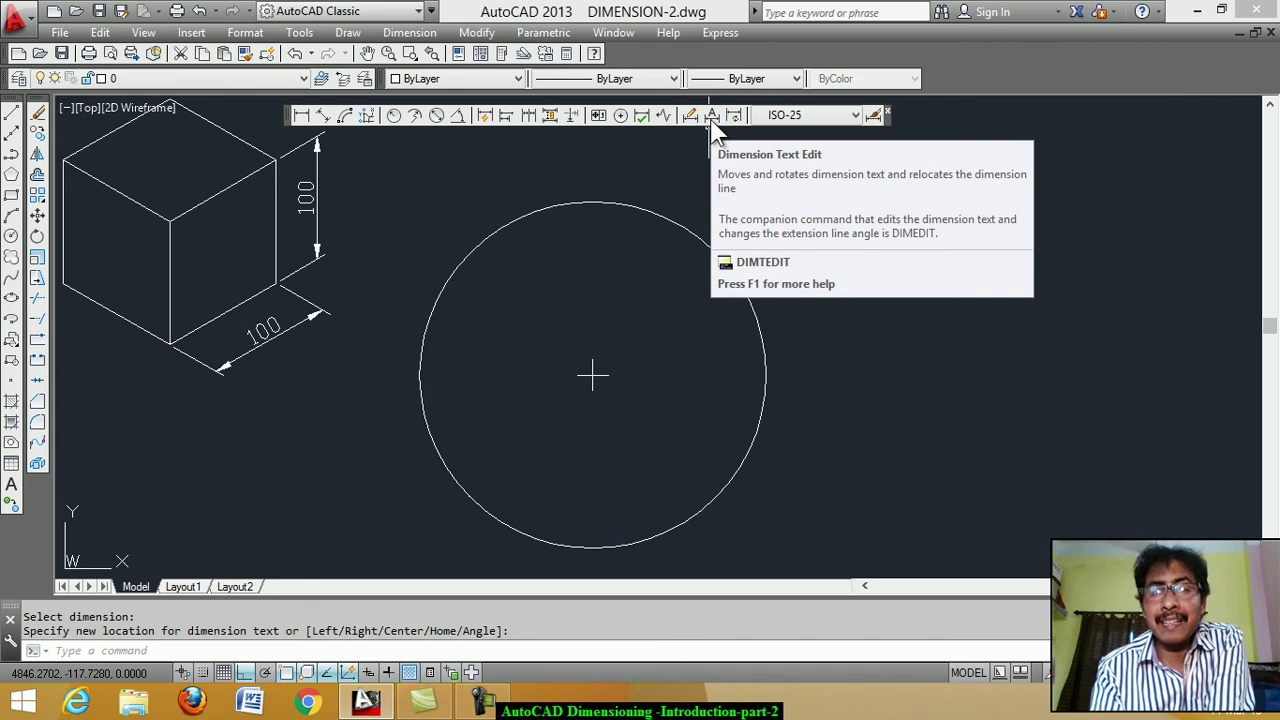
Relocate the arc's R252 radius text outside the arc to the upper right.
click(712, 116)
scroll(840, 262, down, 3)
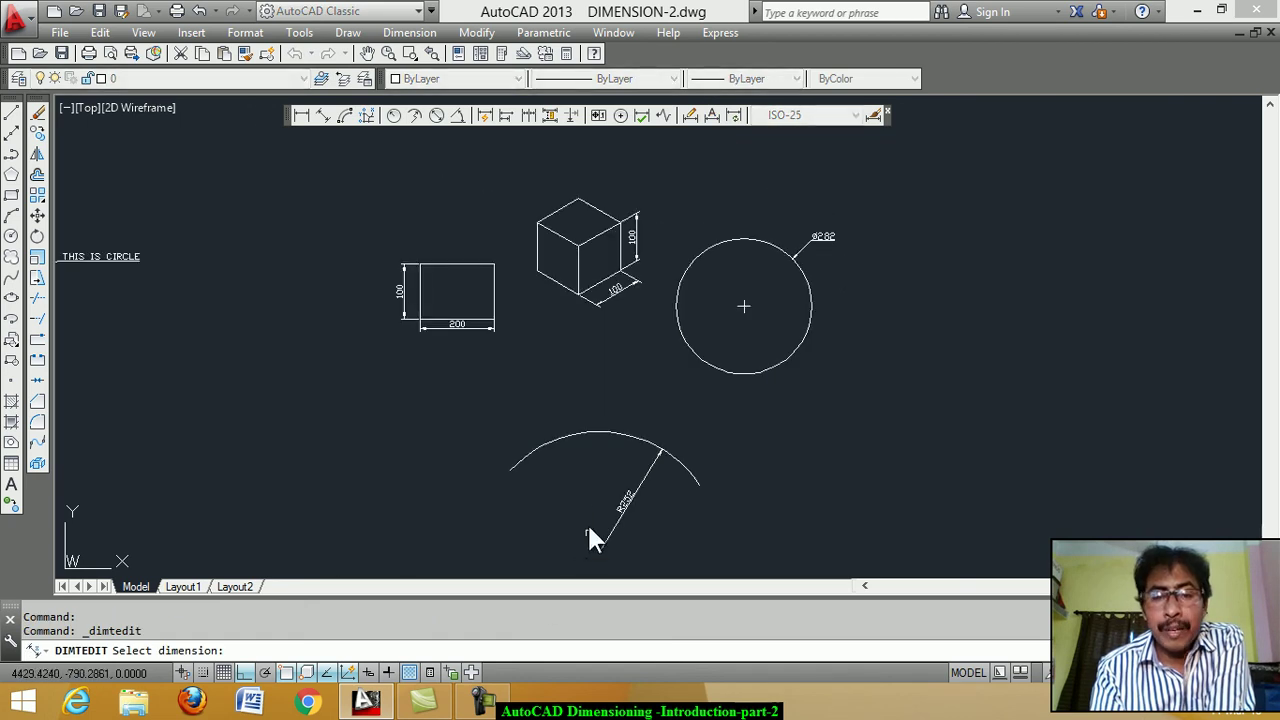
scroll(598, 578, up, 2)
scroll(601, 578, up, 2)
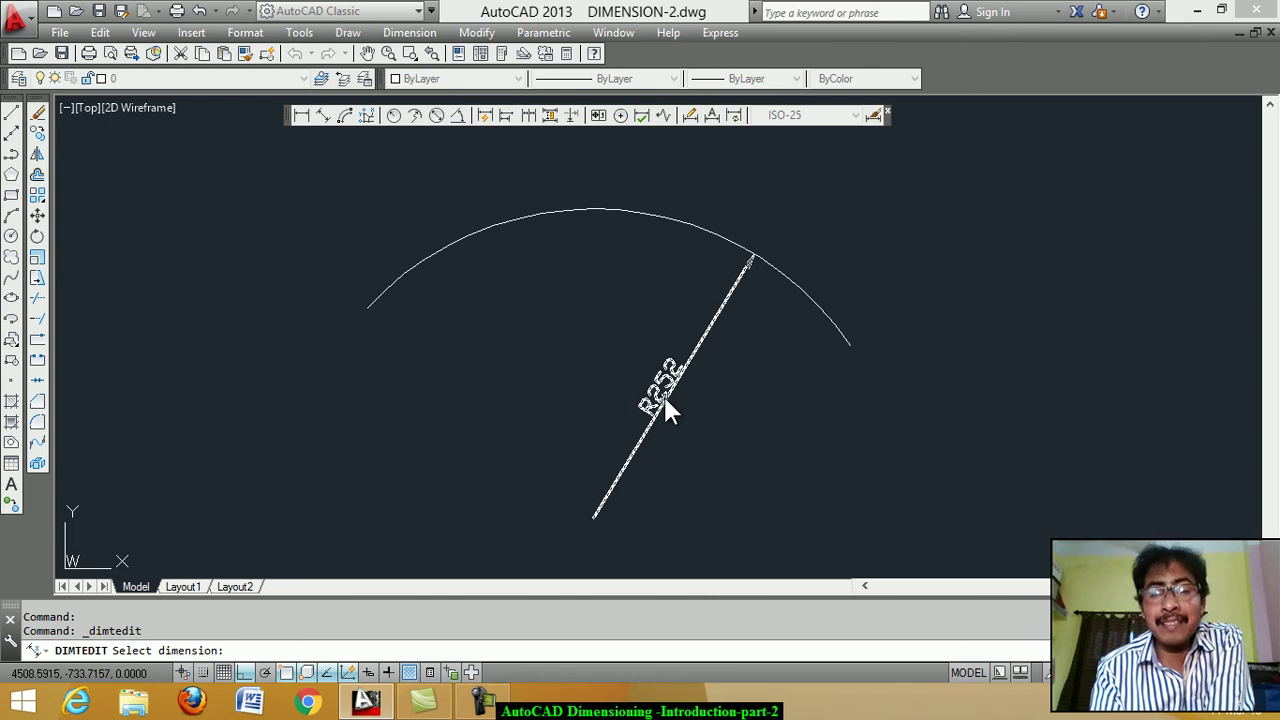
click(665, 405)
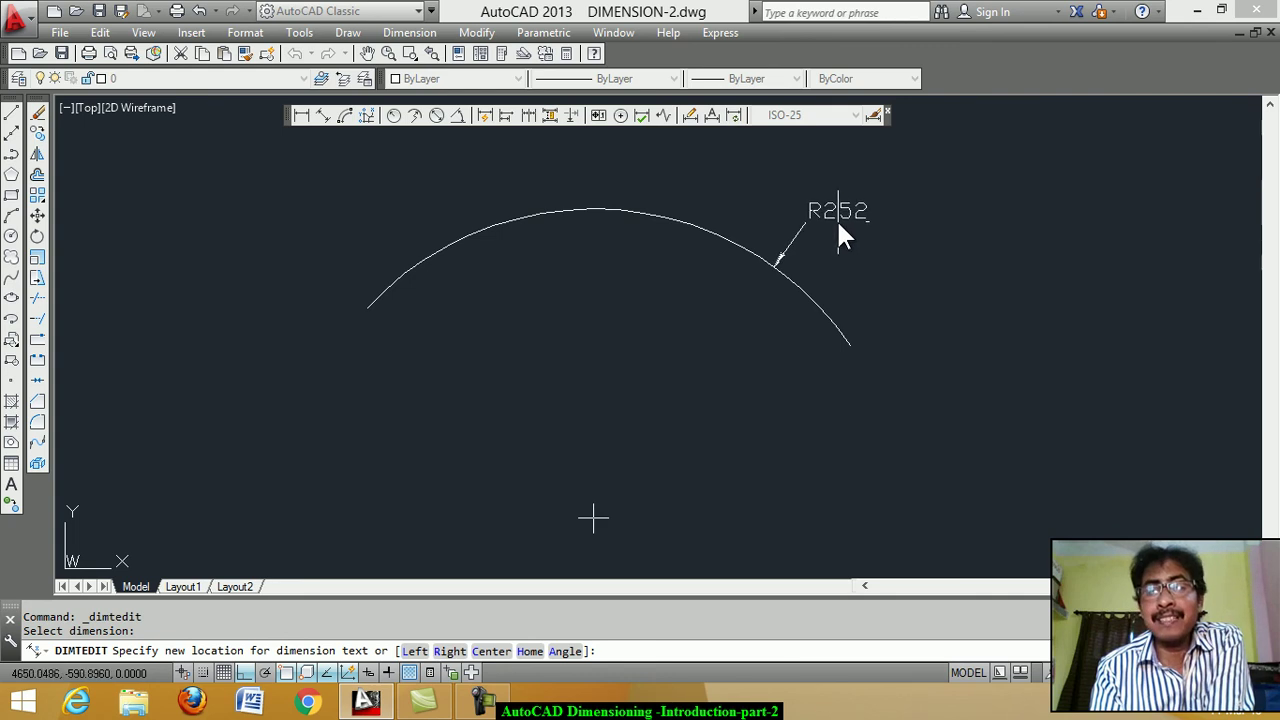
click(840, 227)
scroll(817, 381, down, 3)
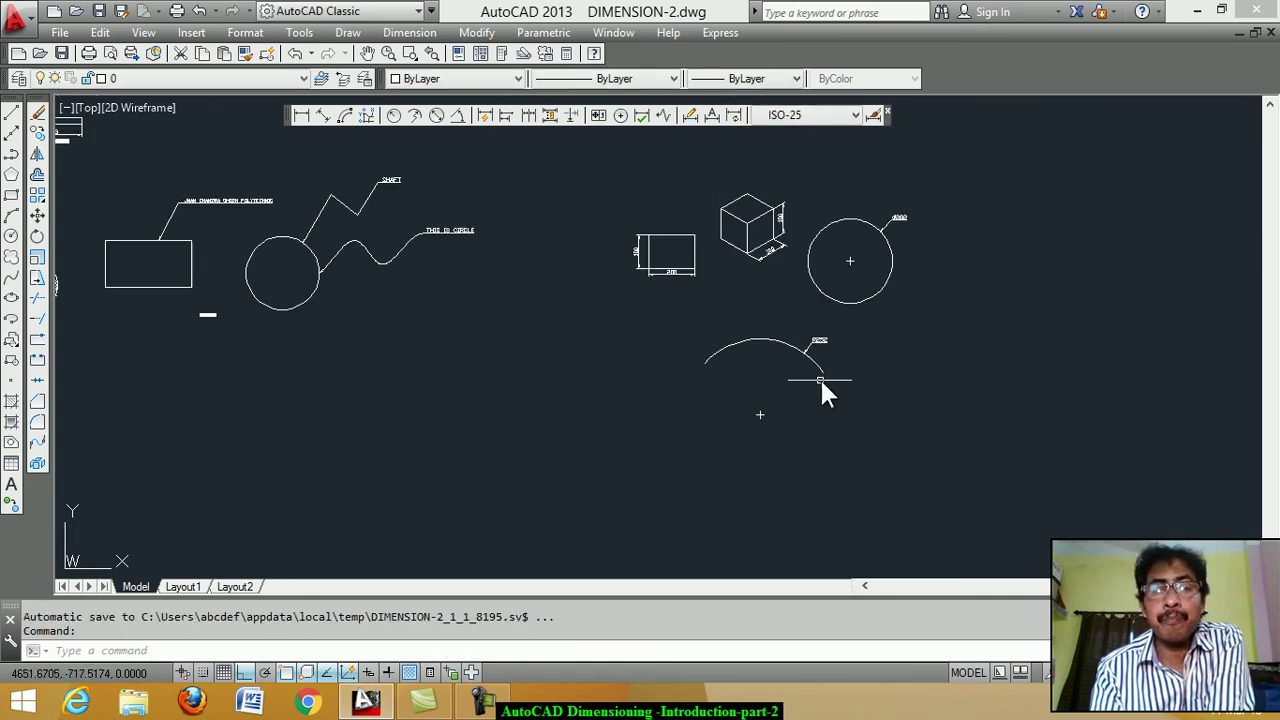
scroll(640, 245, up, 3)
Drag the rectangle's 200 dimension text left of centre along its dimension line.
scroll(692, 233, up, 2)
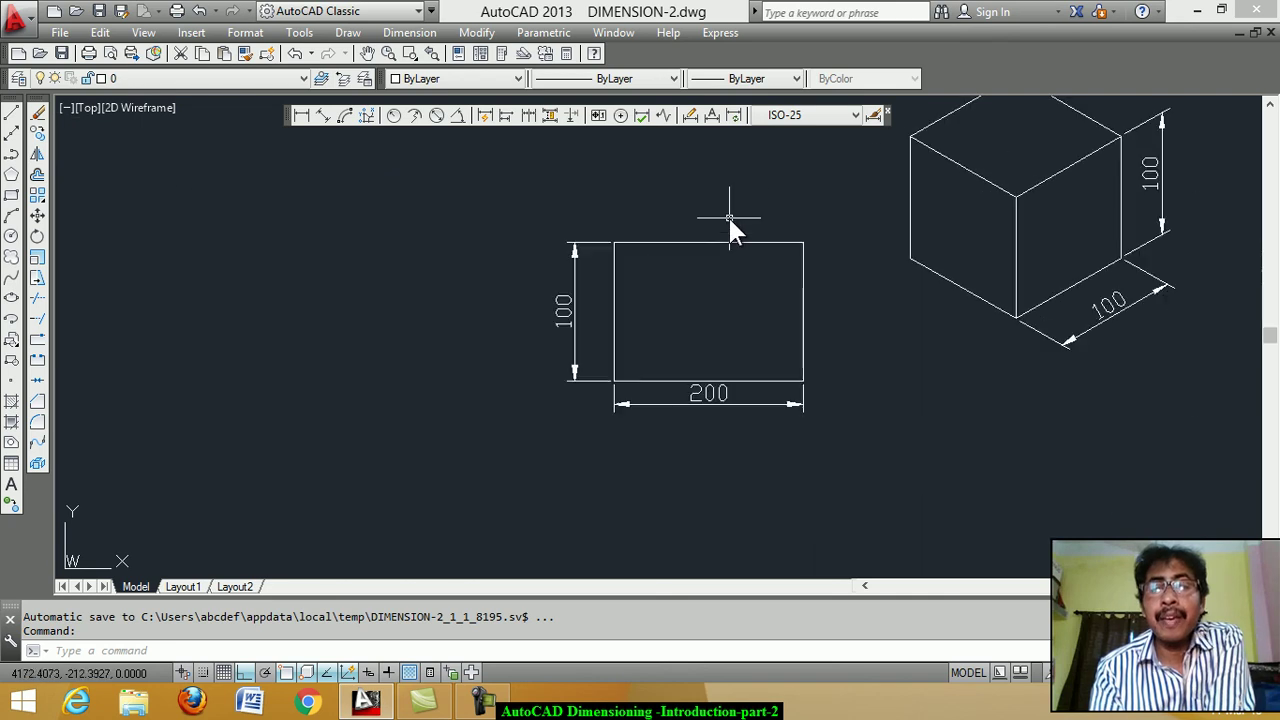
click(712, 118)
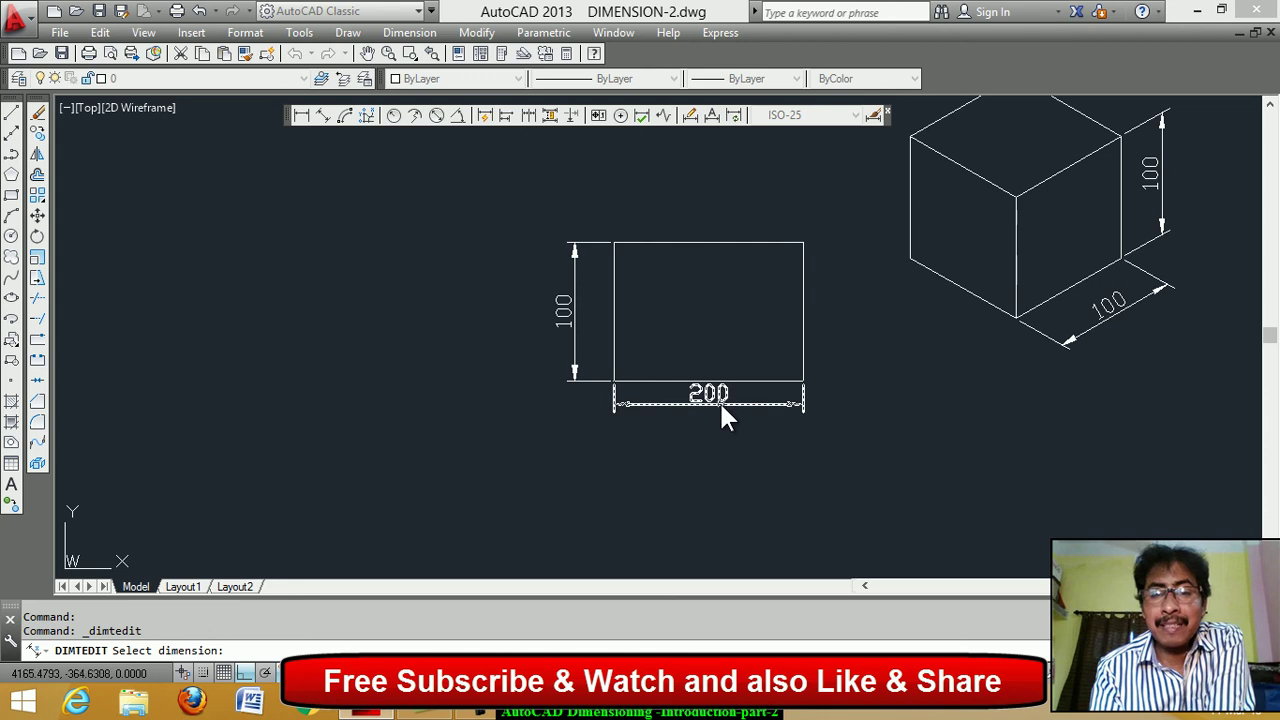
click(720, 406)
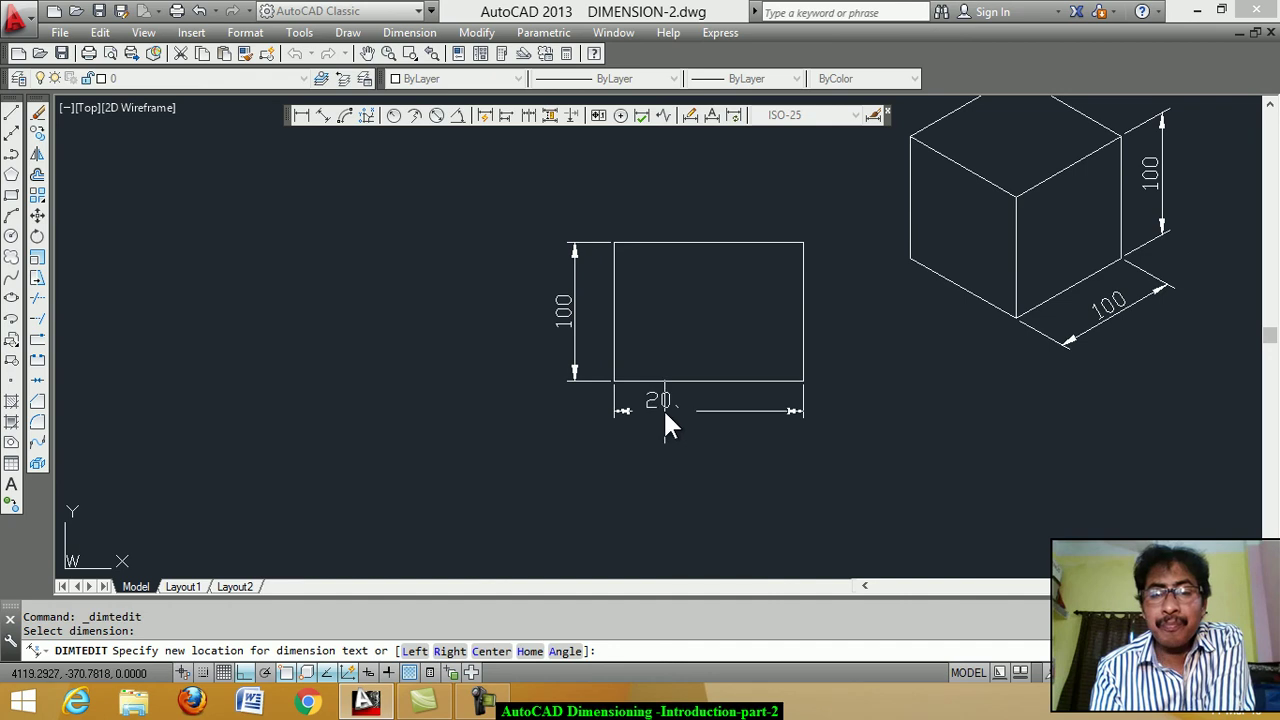
click(669, 414)
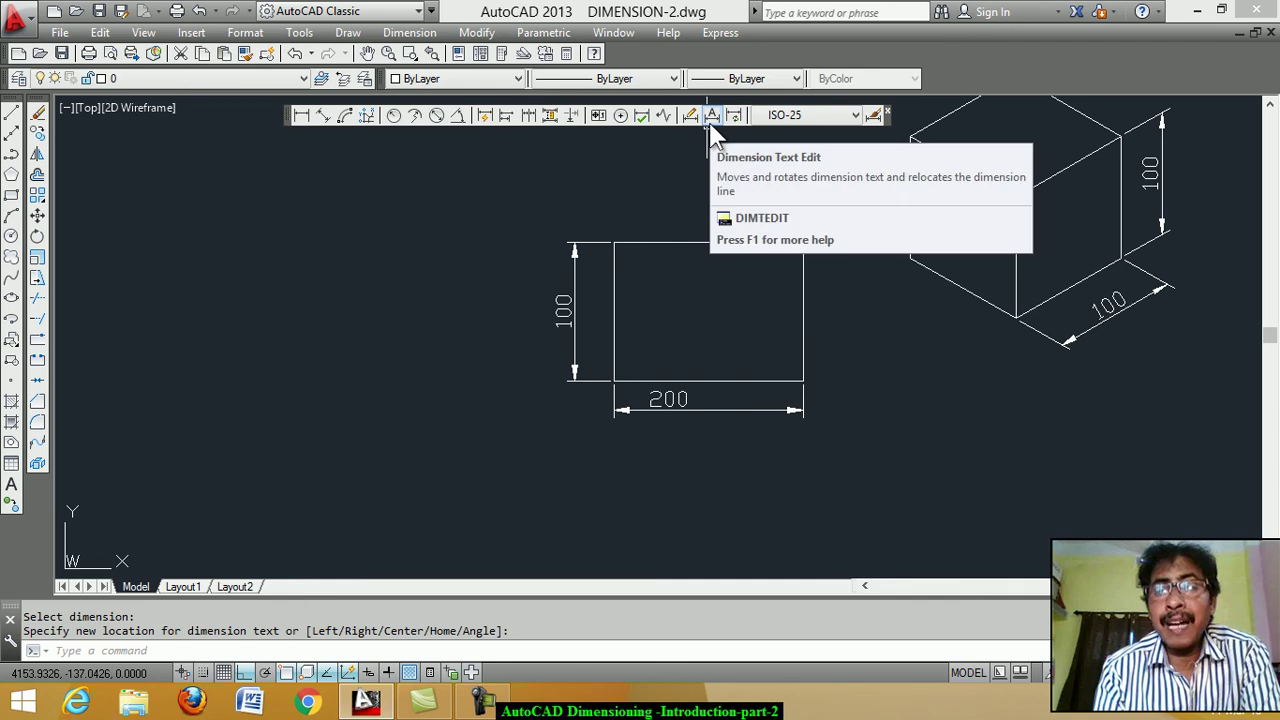
Apply the Left text option to the 200 dimension, then undo it.
click(711, 124)
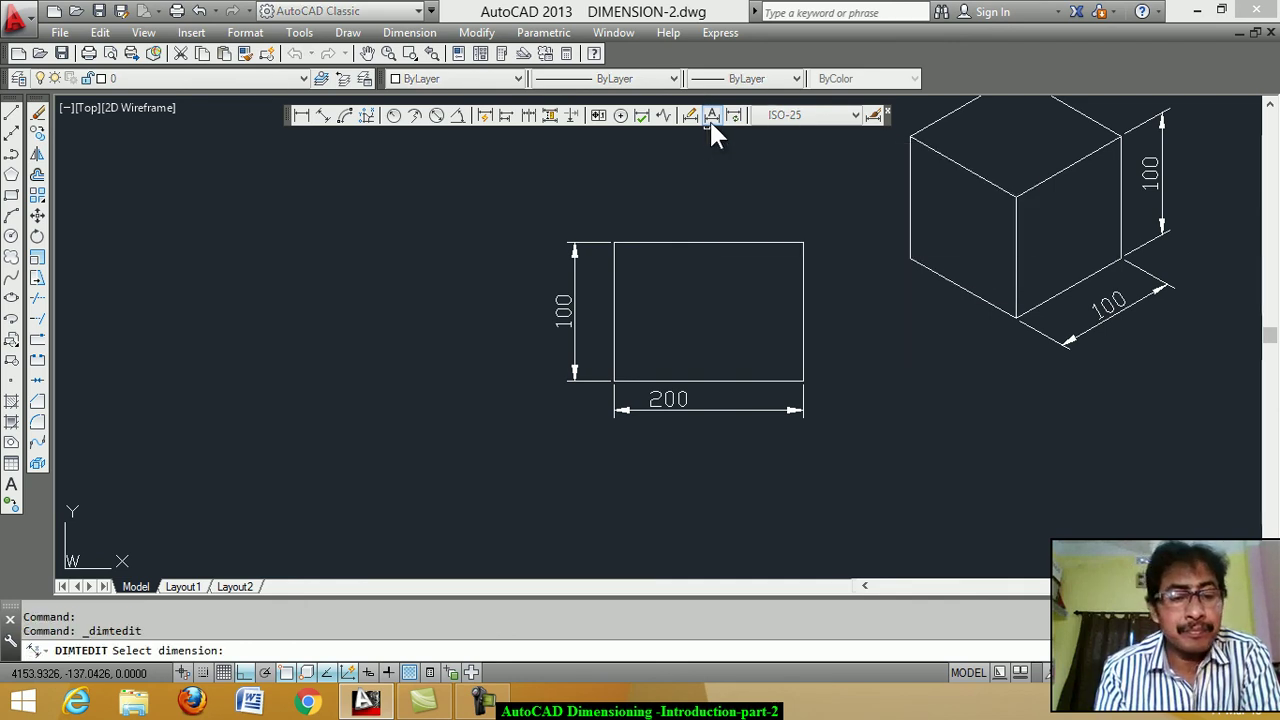
click(704, 411)
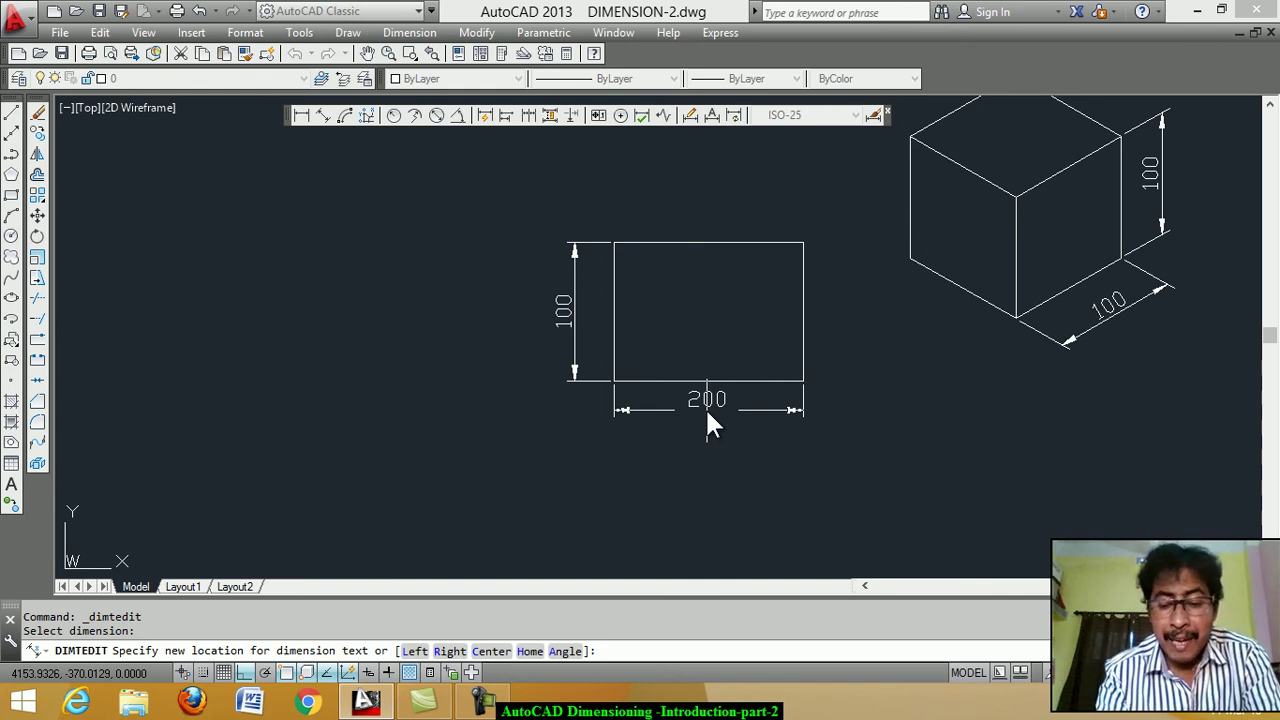
text(L)
key(Return)
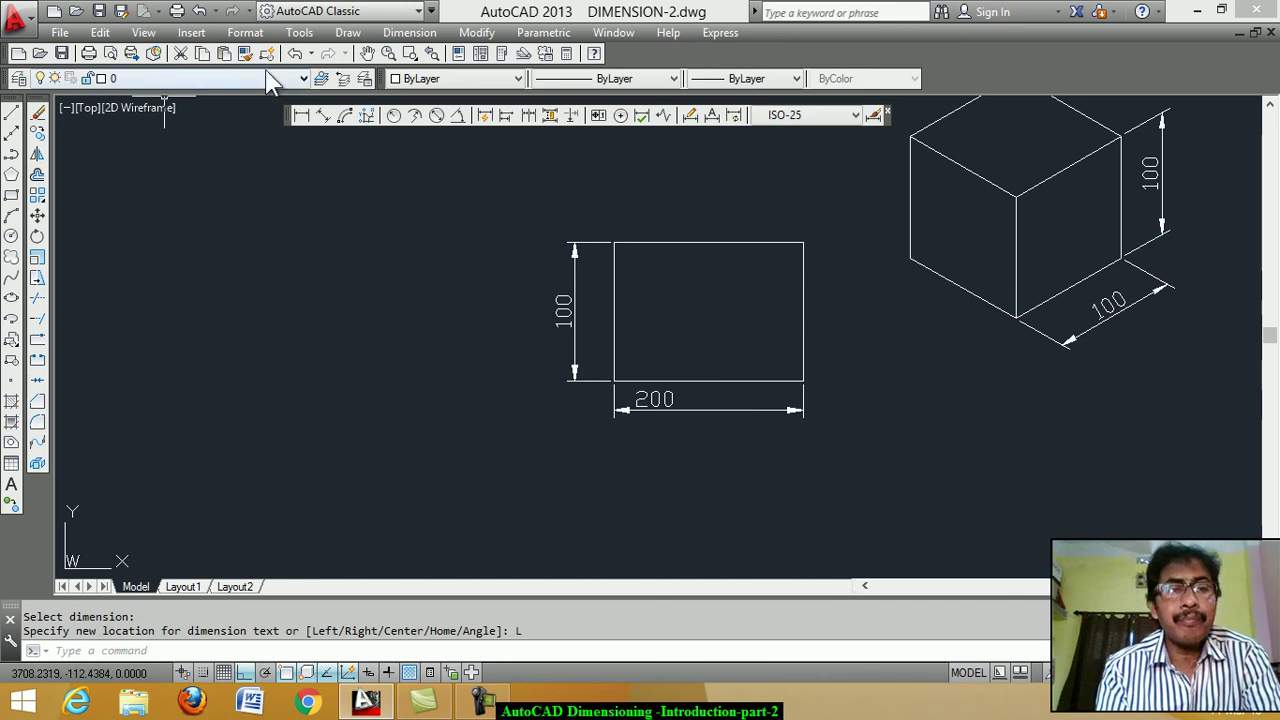
click(294, 56)
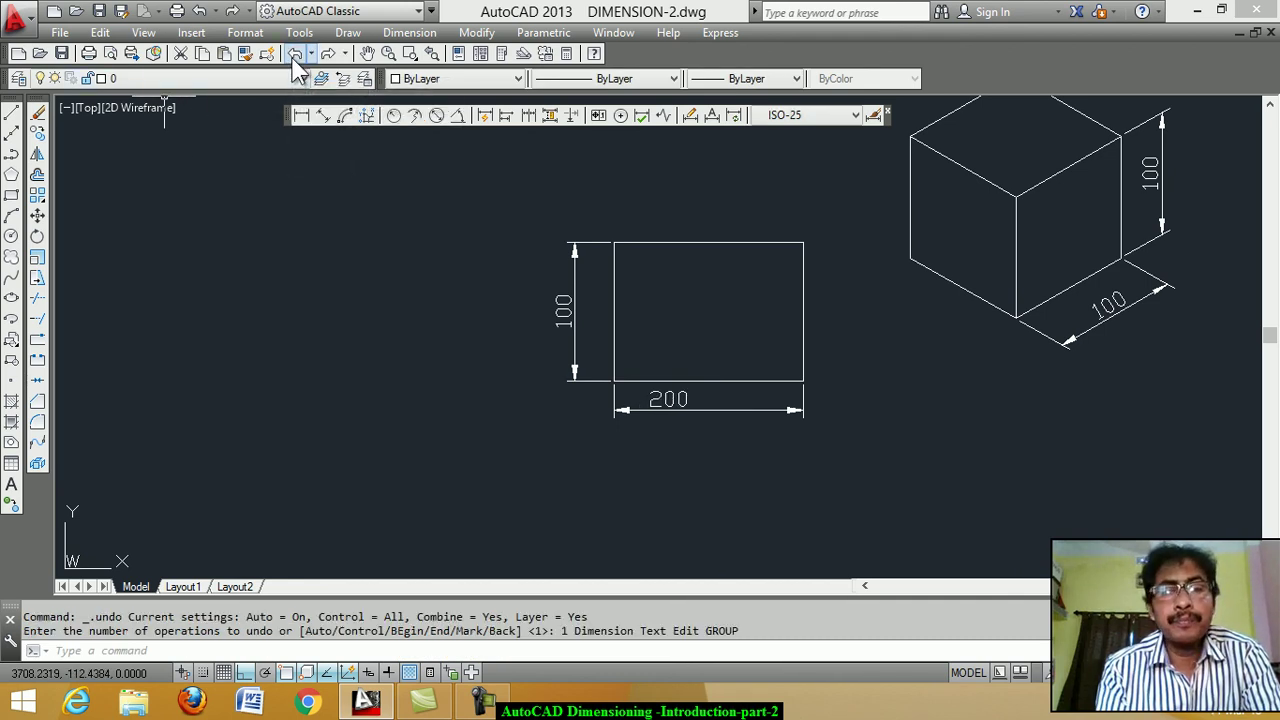
Push the 200 text to the right end with DIMTEDIT, then undo to recentre it.
click(713, 116)
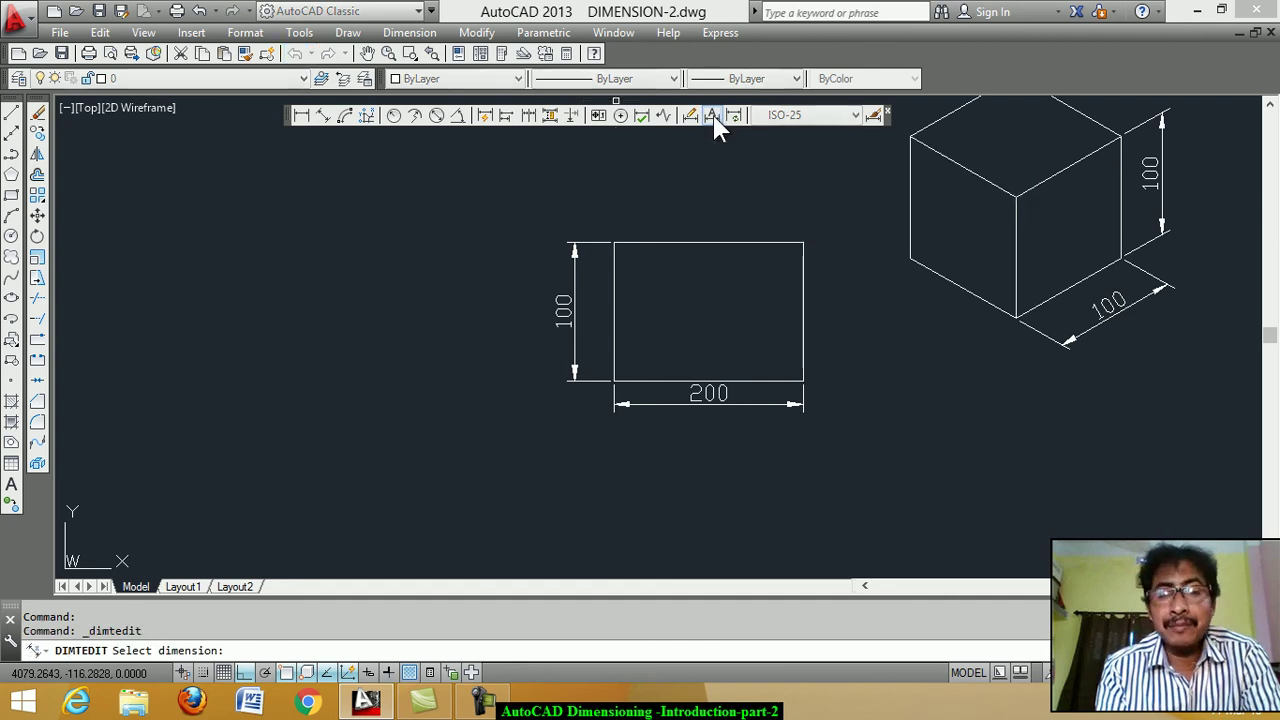
click(708, 402)
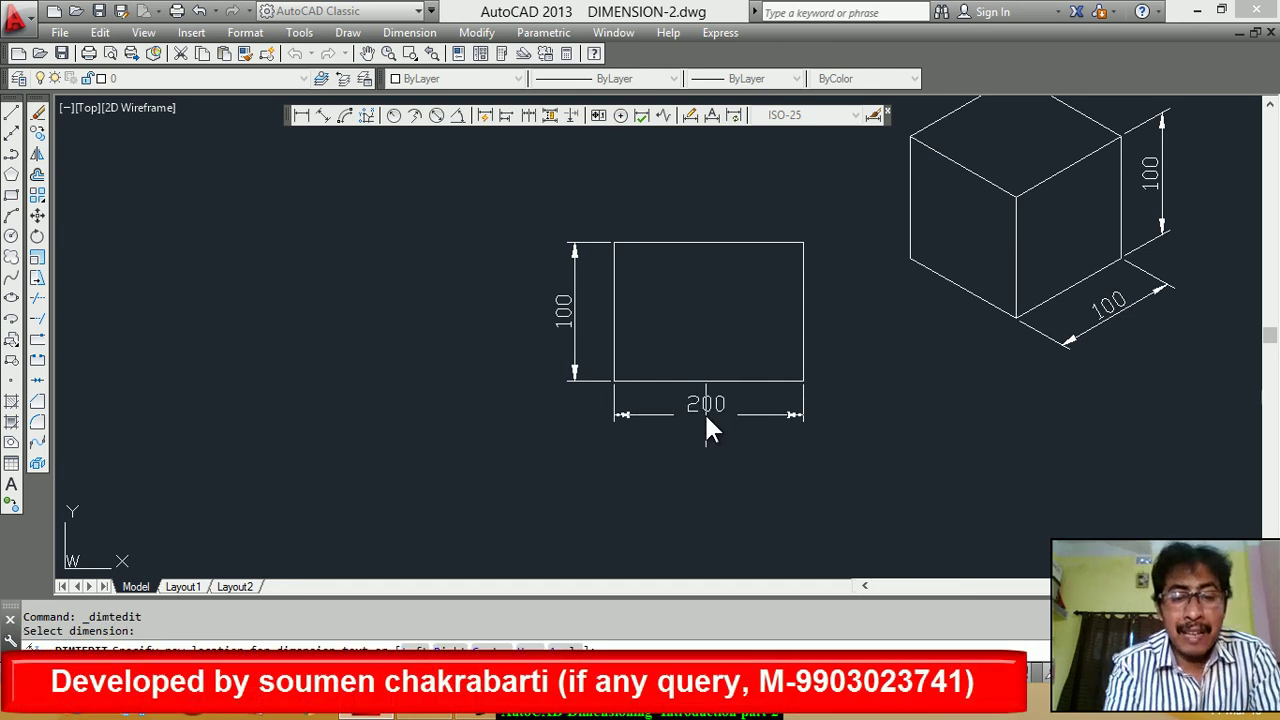
text(c)
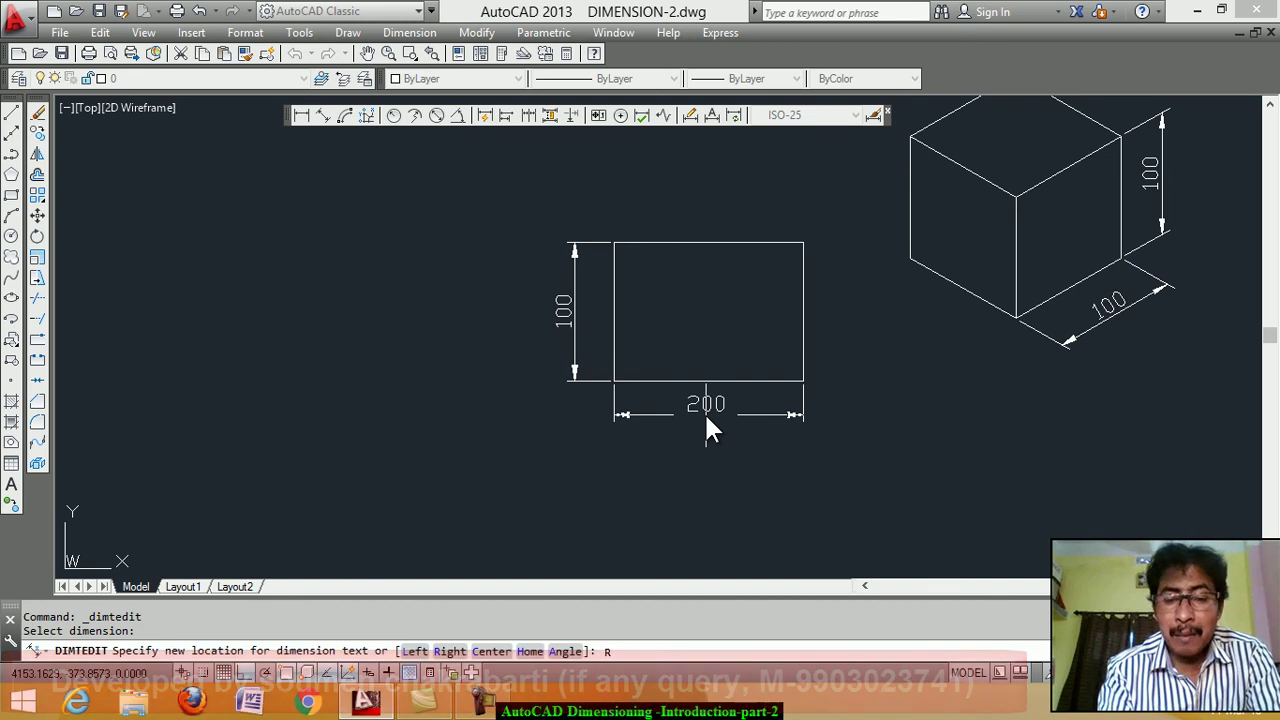
key(Return)
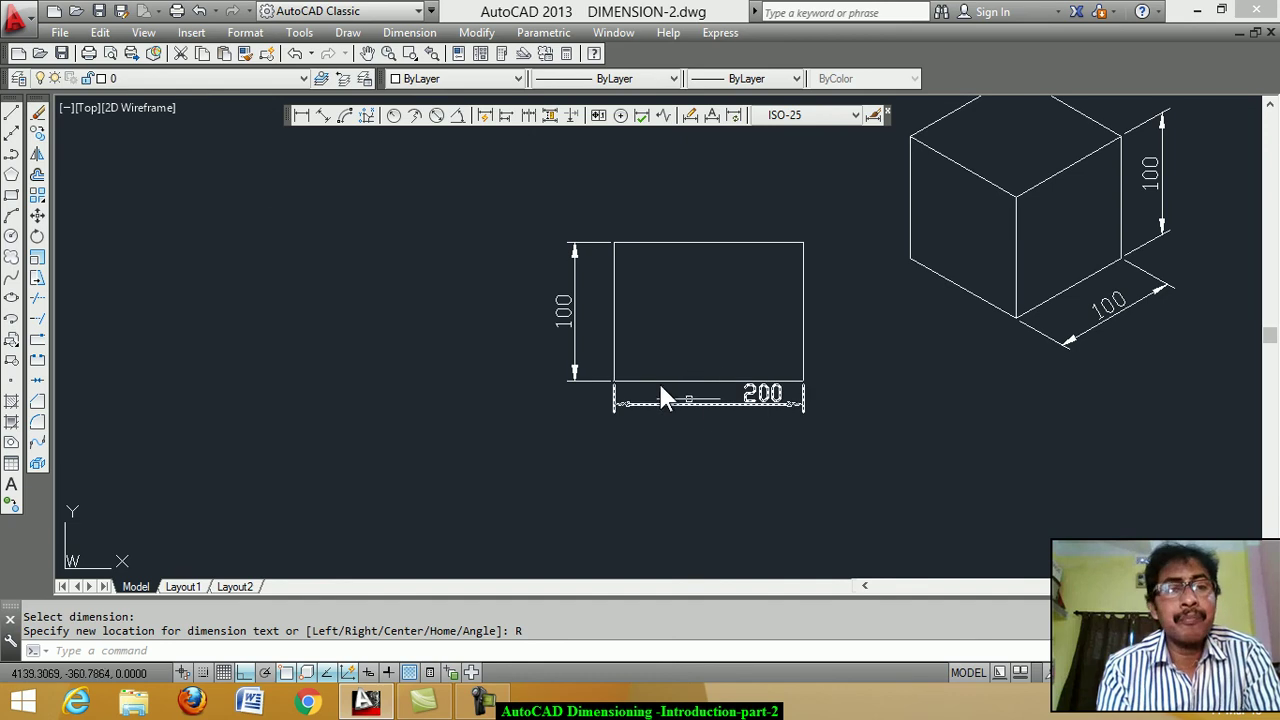
click(295, 53)
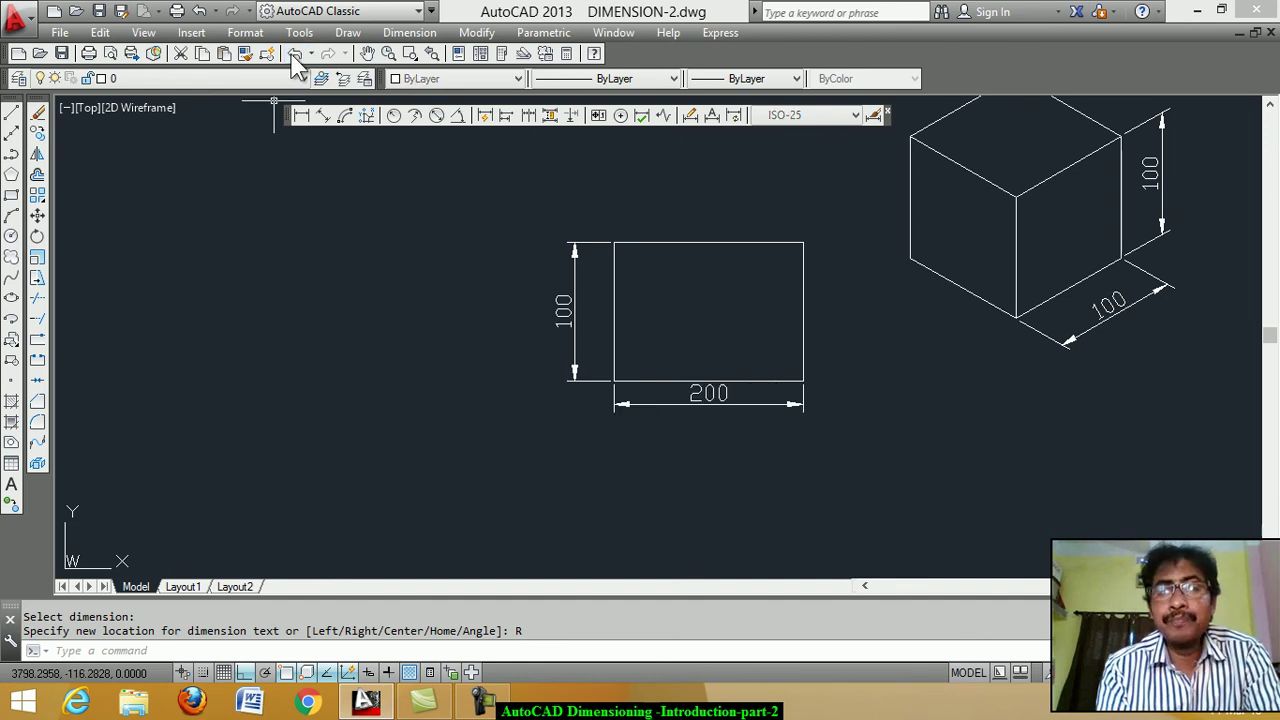
click(713, 120)
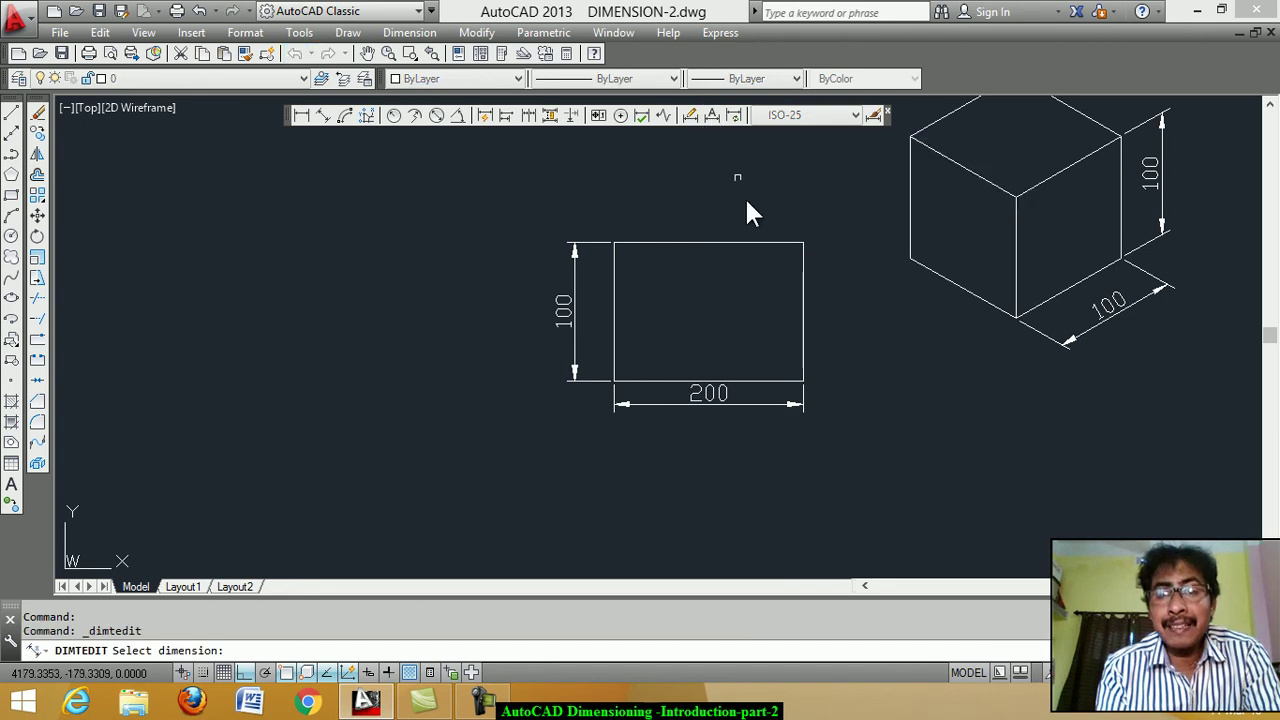
click(717, 398)
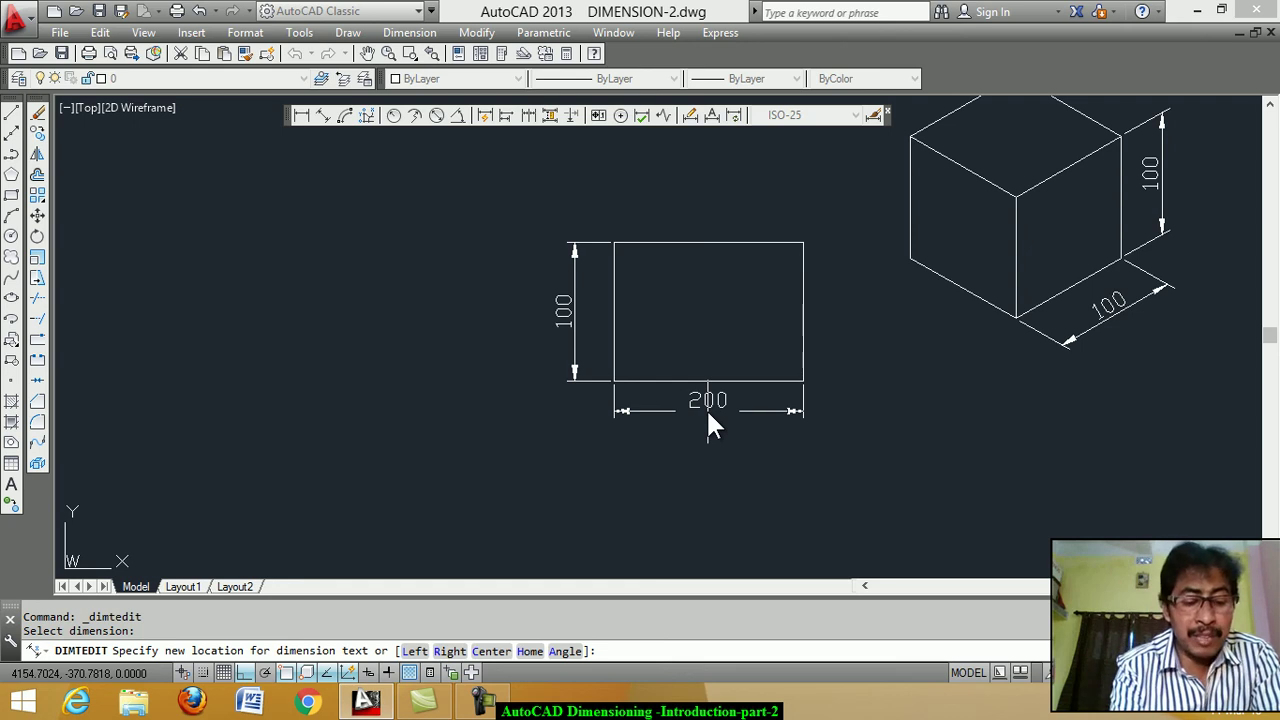
text(A)
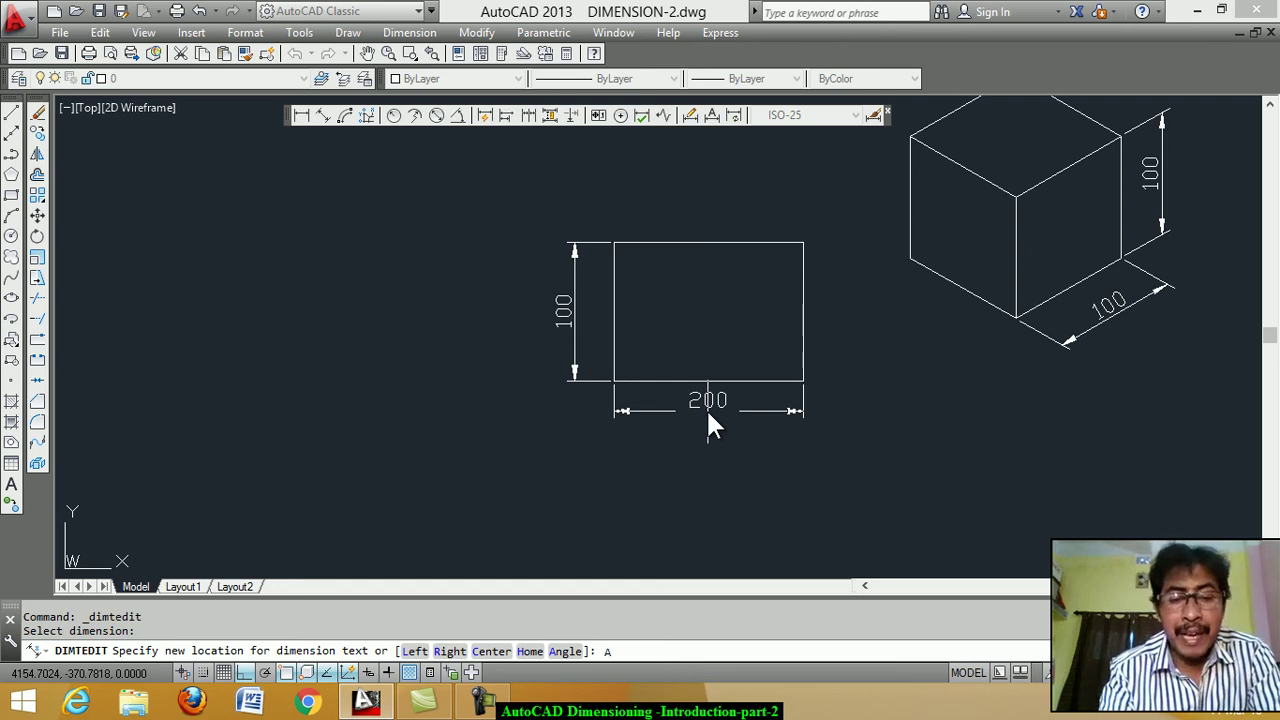
key(Return)
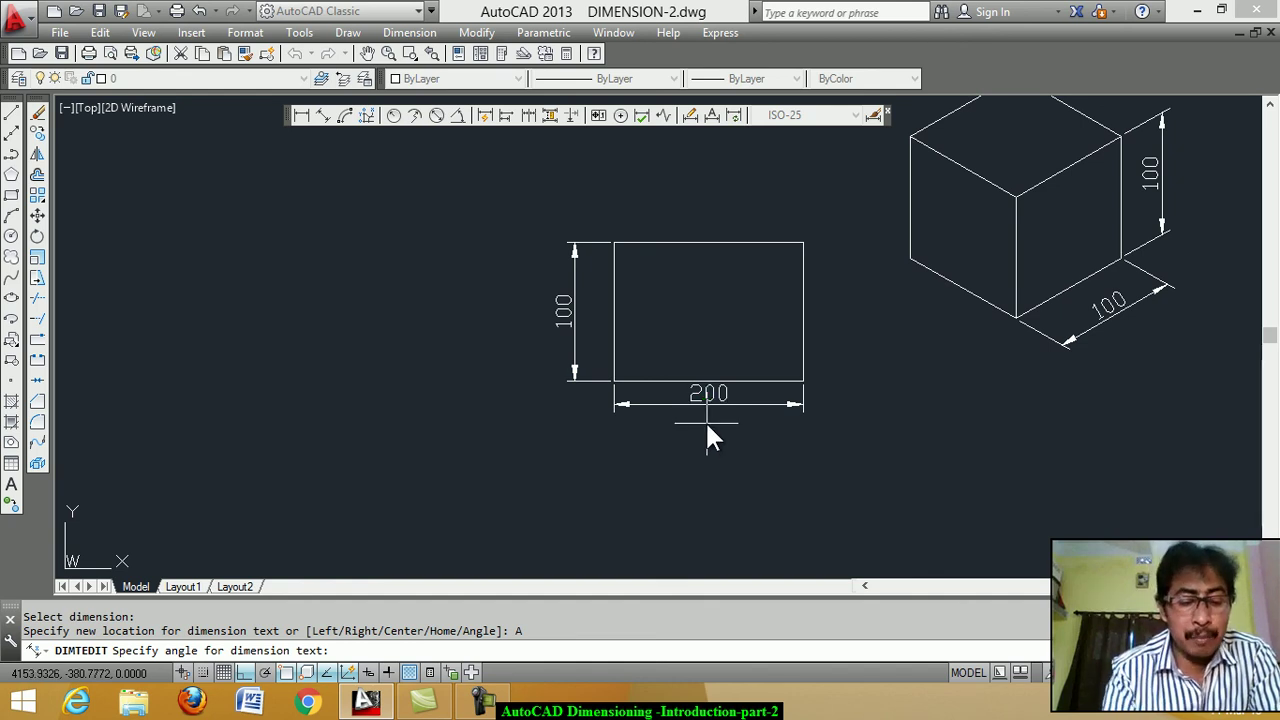
text(45)
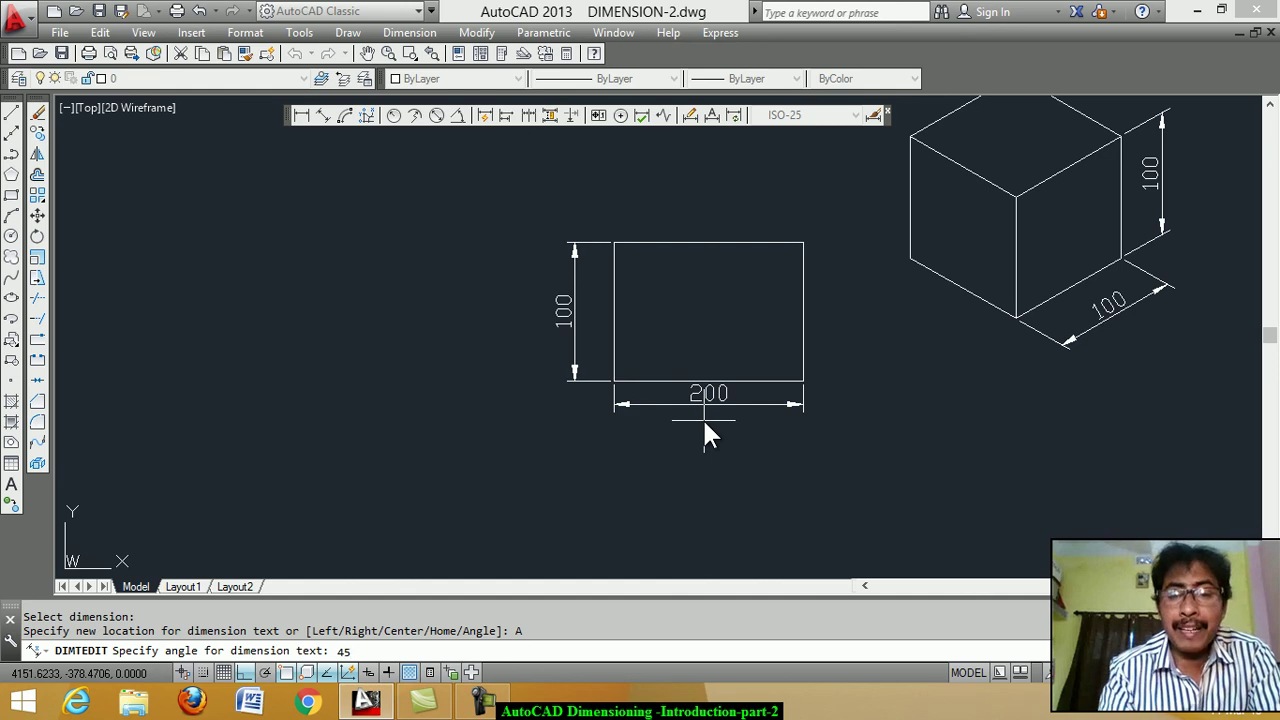
key(Return)
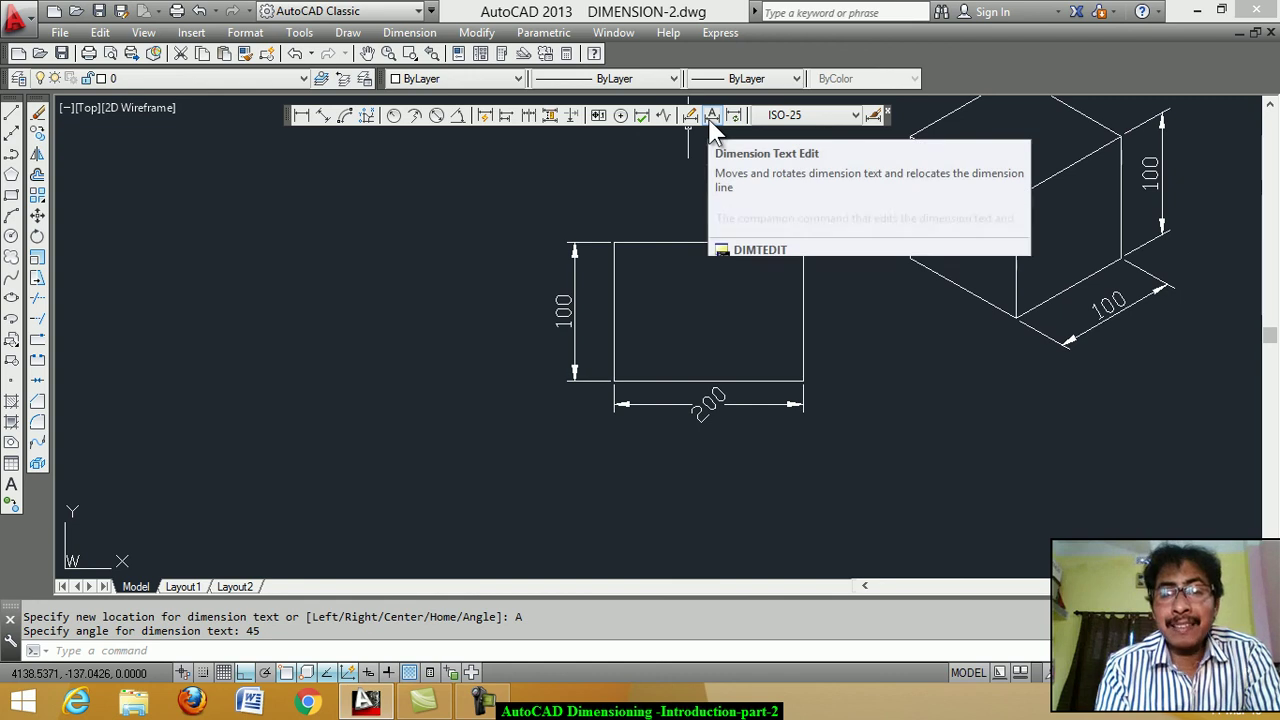
click(712, 116)
click(713, 403)
text(H)
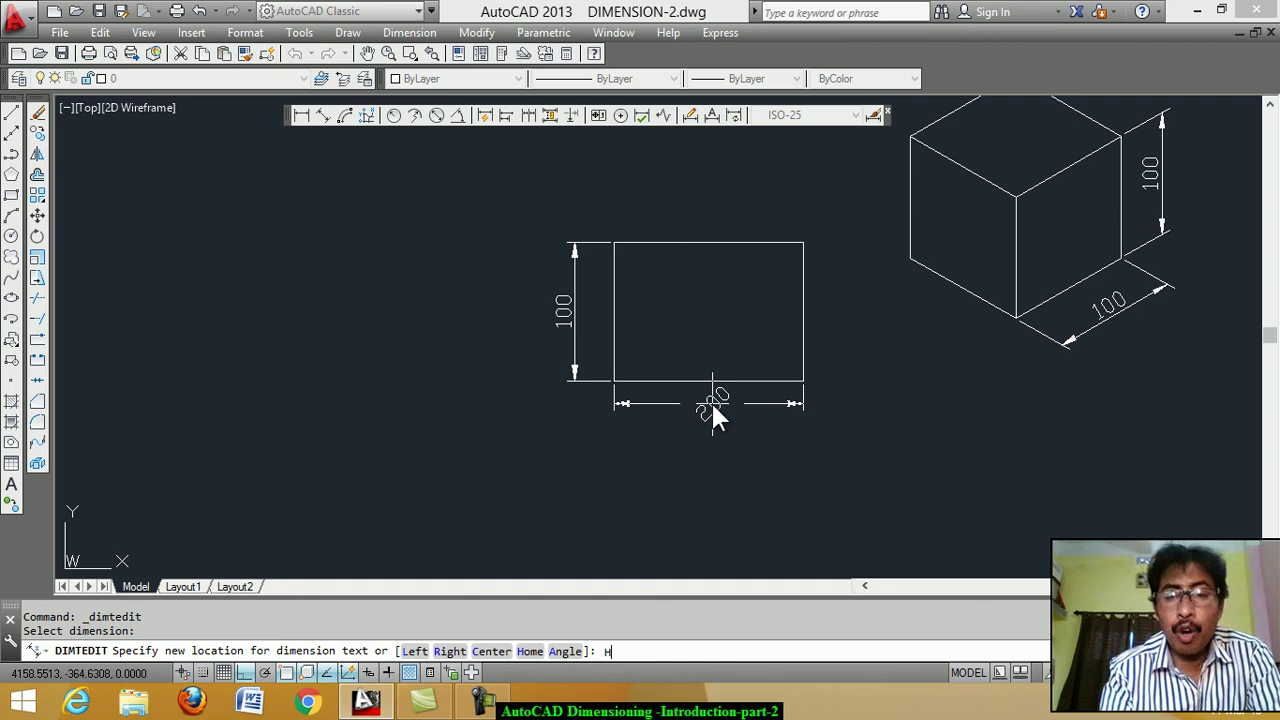
key(Return)
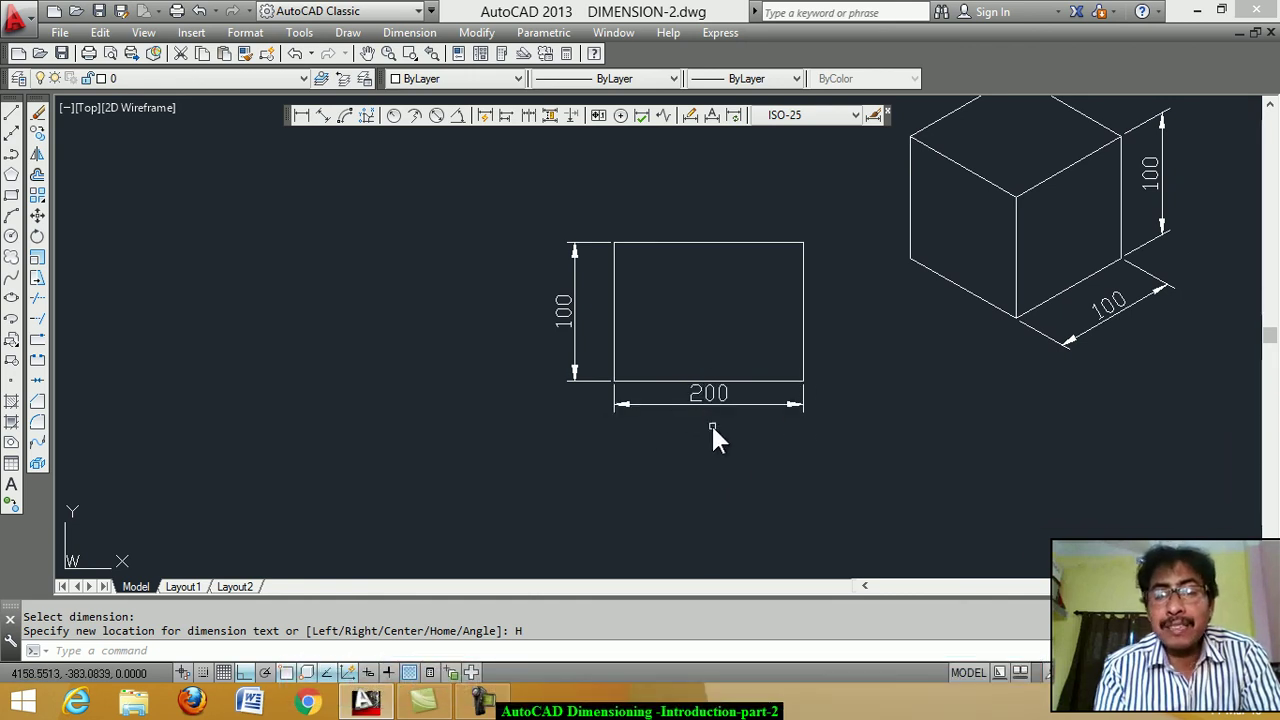
Relocate the 100 text above the rectangle, Ø282 across the circle, and 200 right of the rectangle.
scroll(566, 463, down, 2)
scroll(652, 478, up, 2)
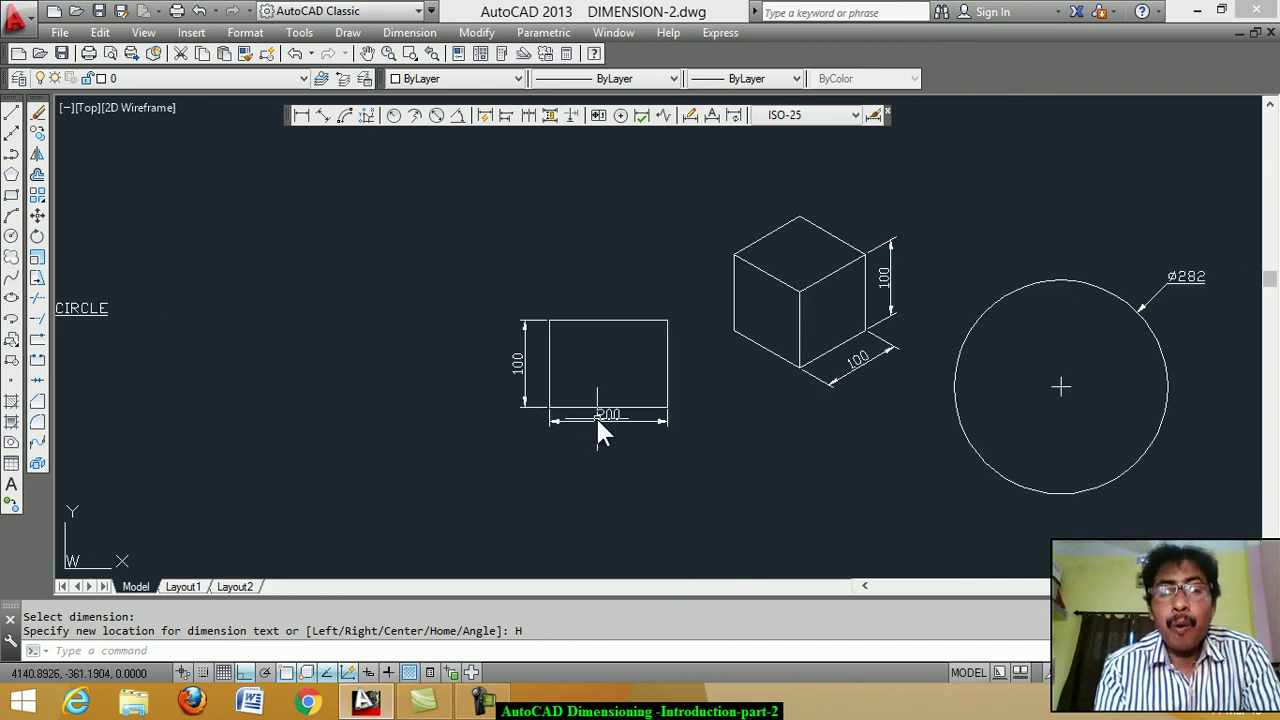
click(711, 117)
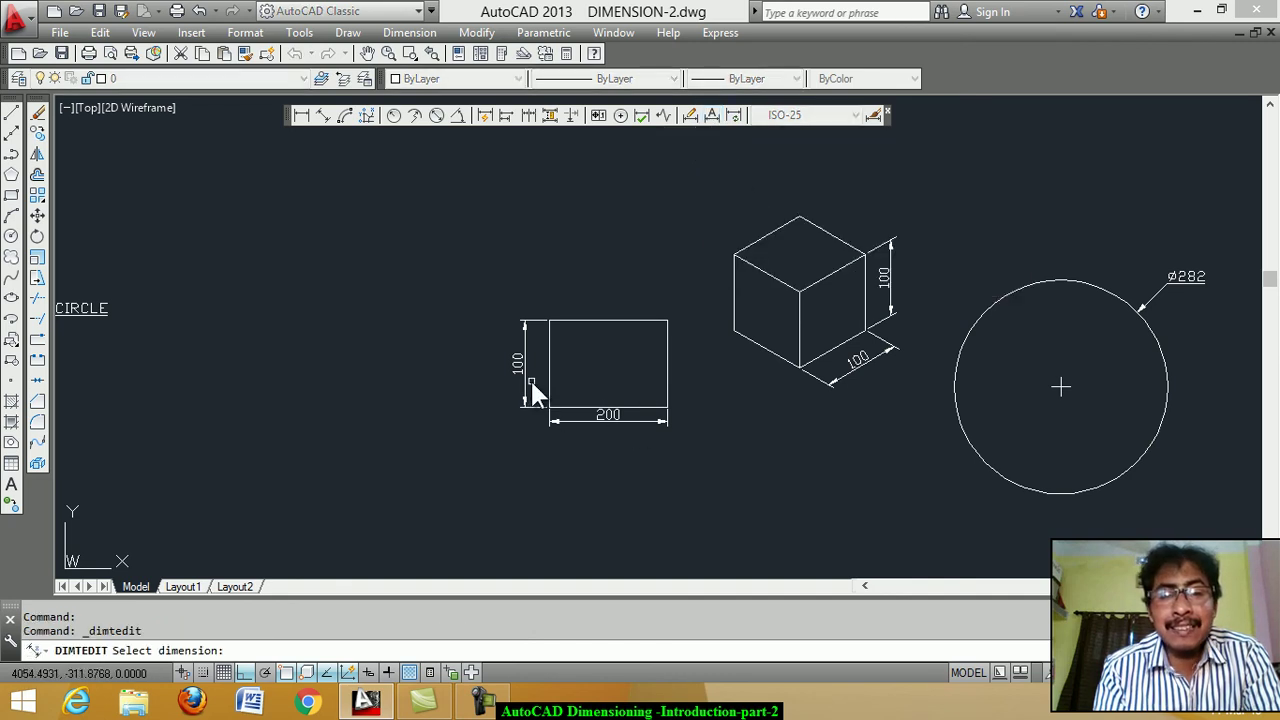
click(524, 379)
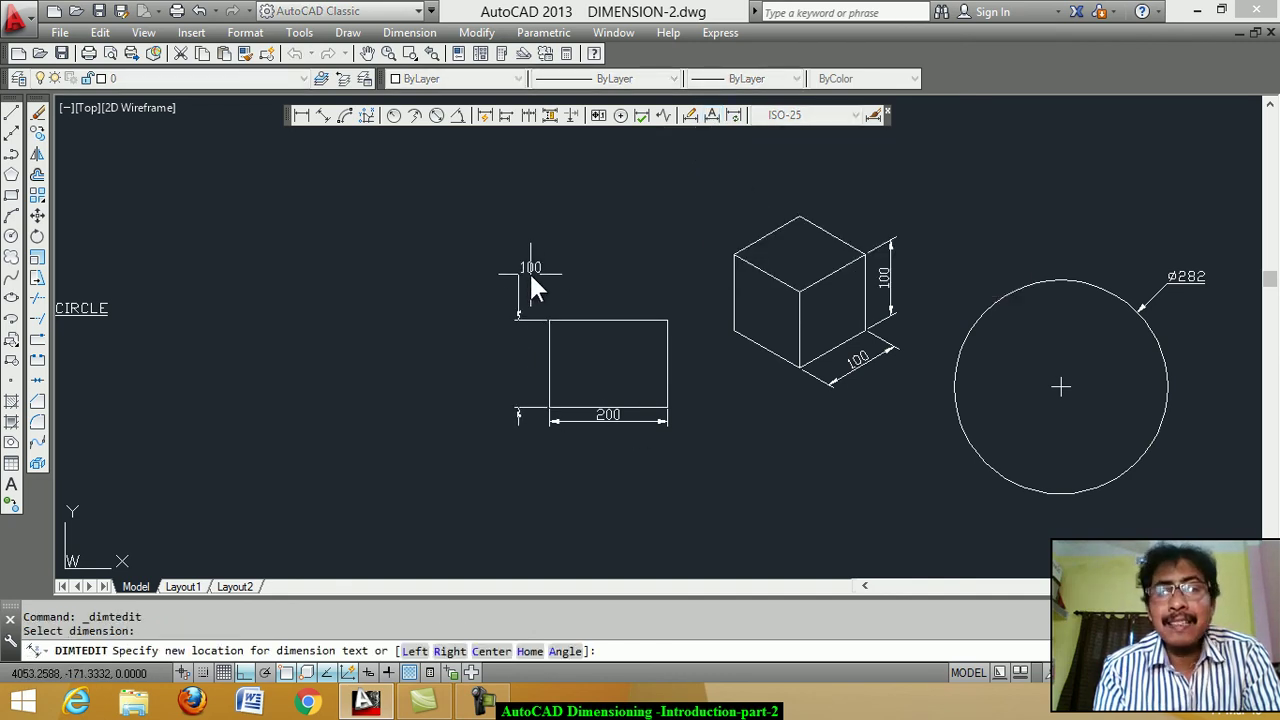
click(530, 272)
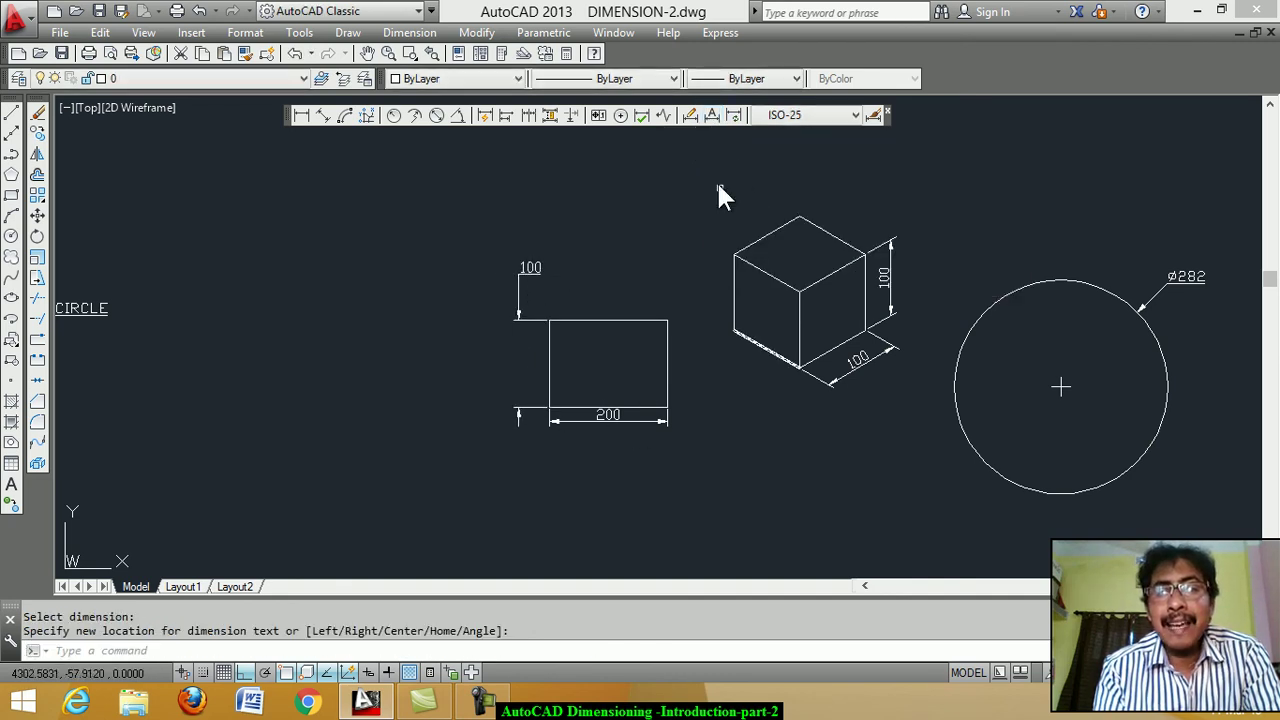
click(714, 118)
click(1195, 283)
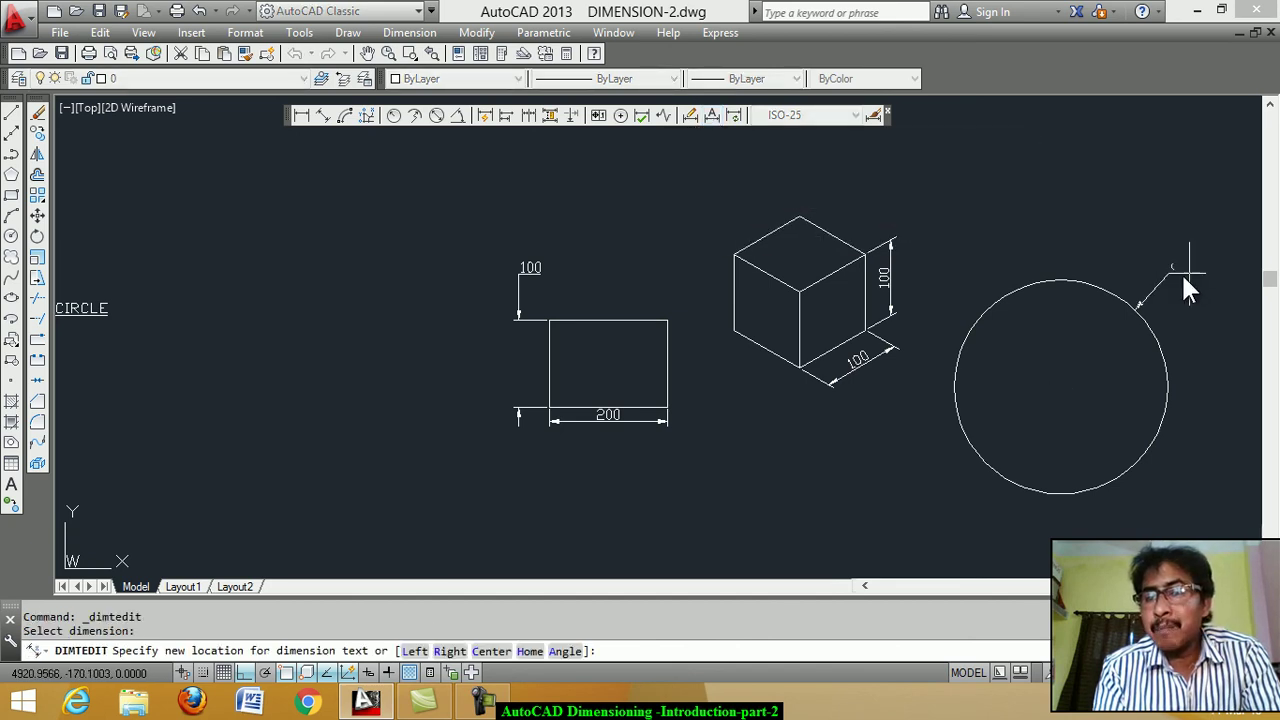
click(1062, 378)
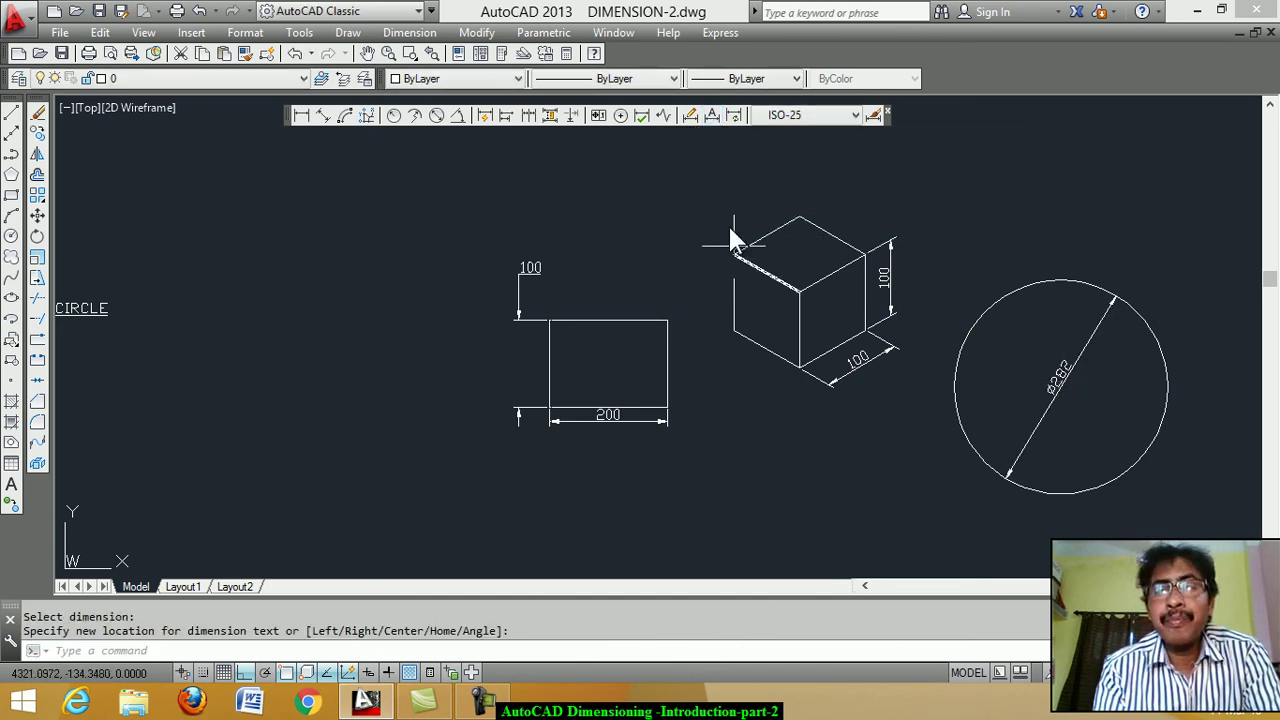
click(708, 121)
click(612, 417)
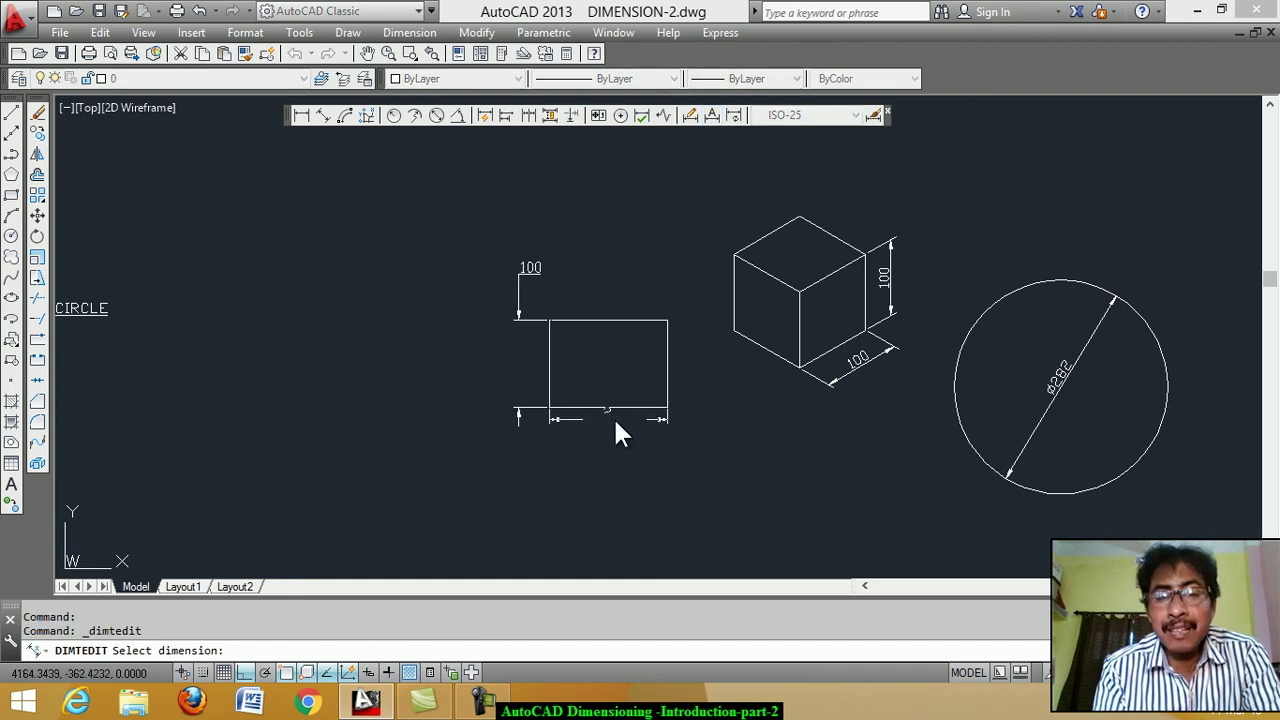
click(706, 431)
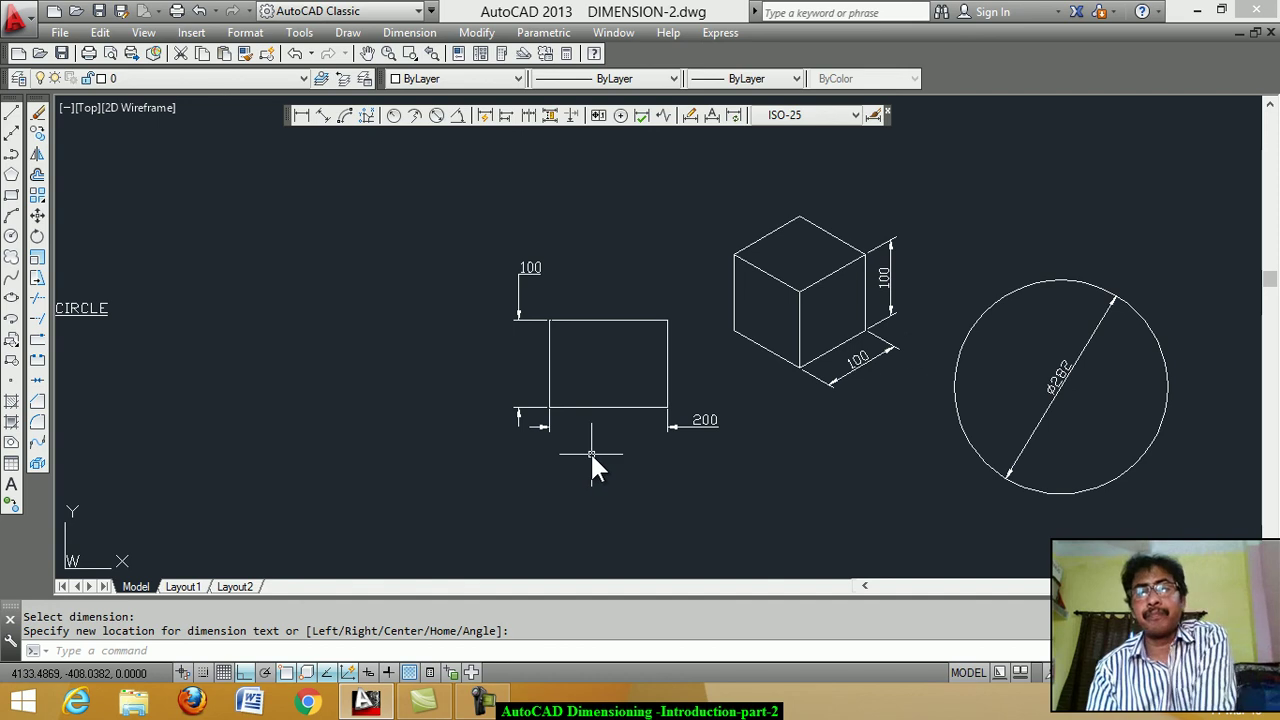
scroll(651, 322, down, 5)
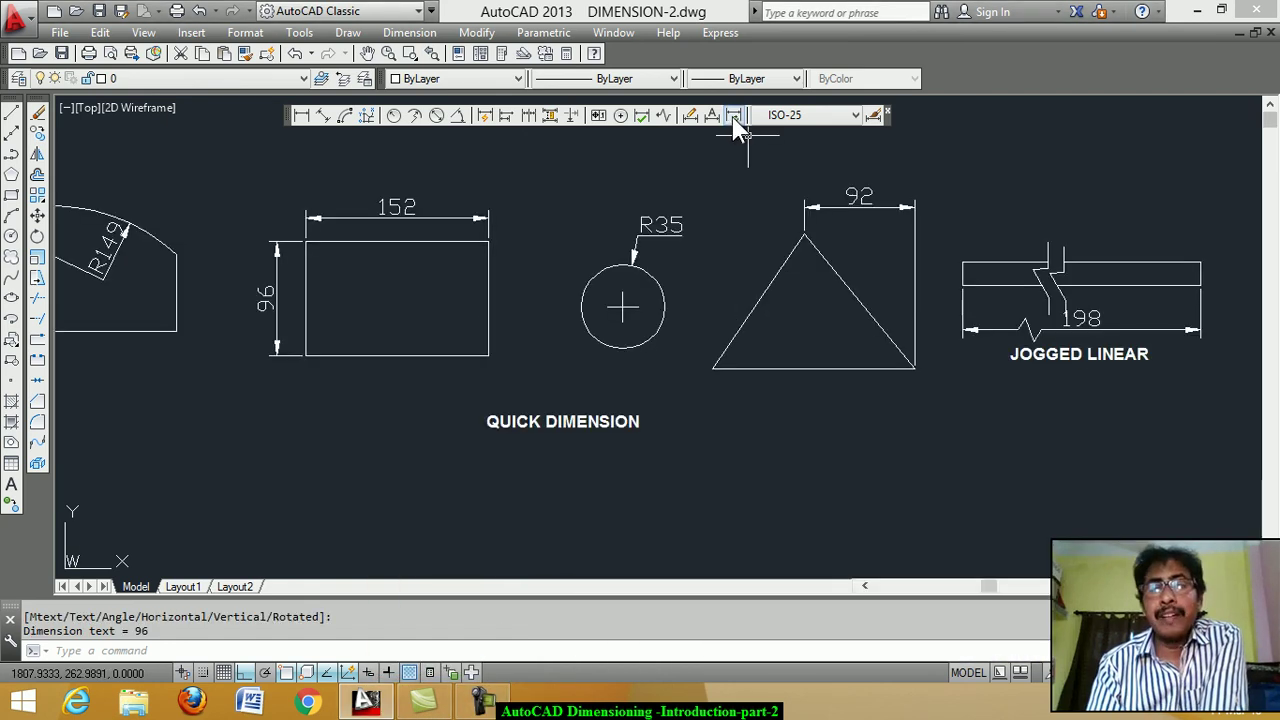
mouse_move(734, 115)
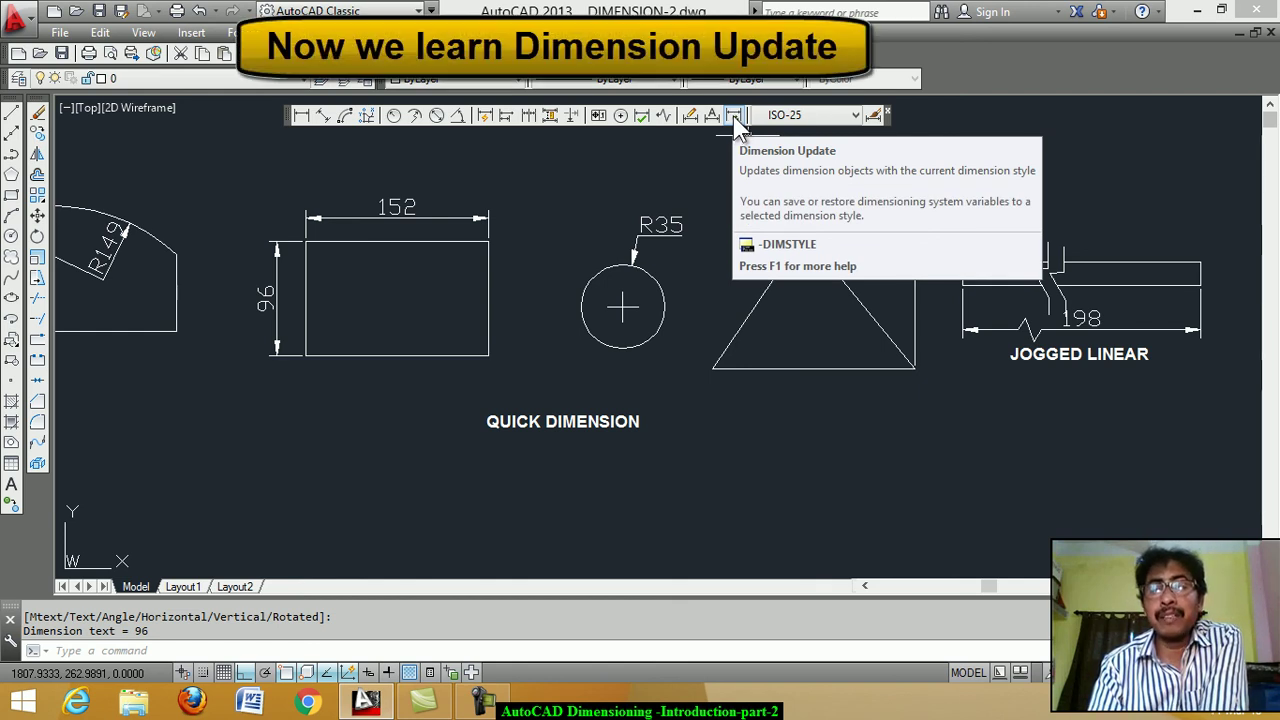
Set the ISO-25 dimension style's dimension line colour to Red.
click(873, 117)
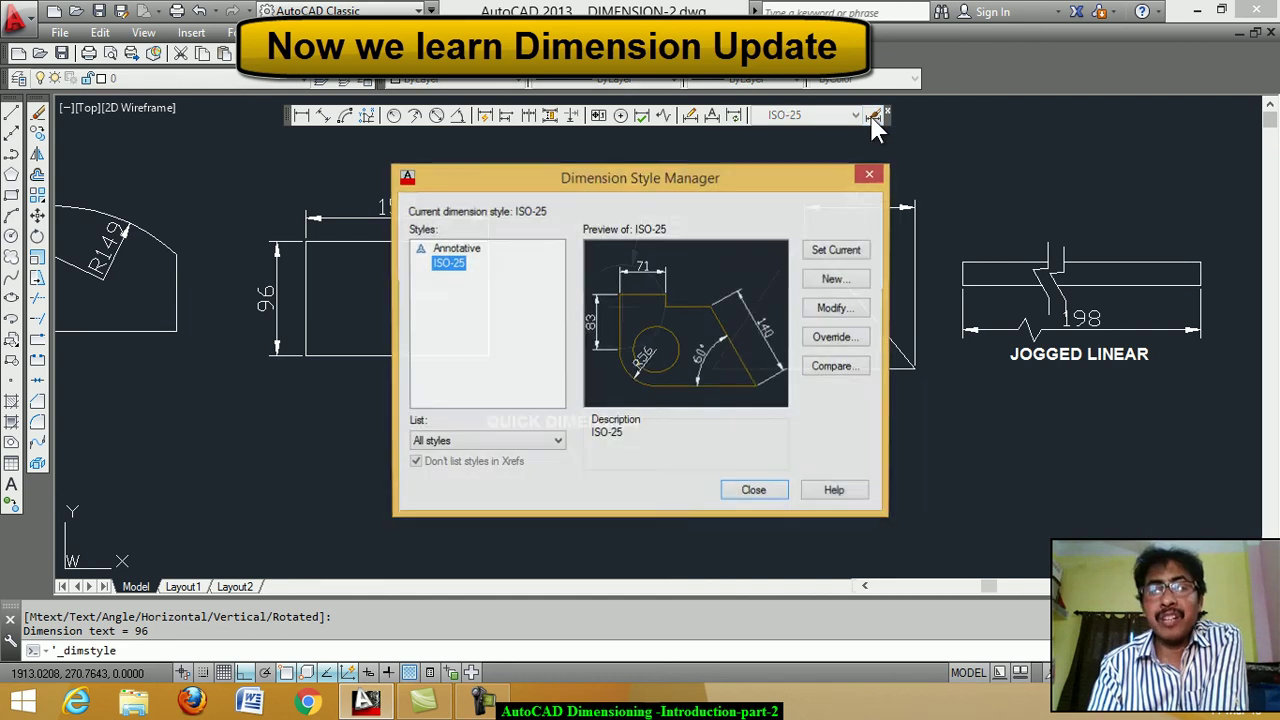
click(836, 309)
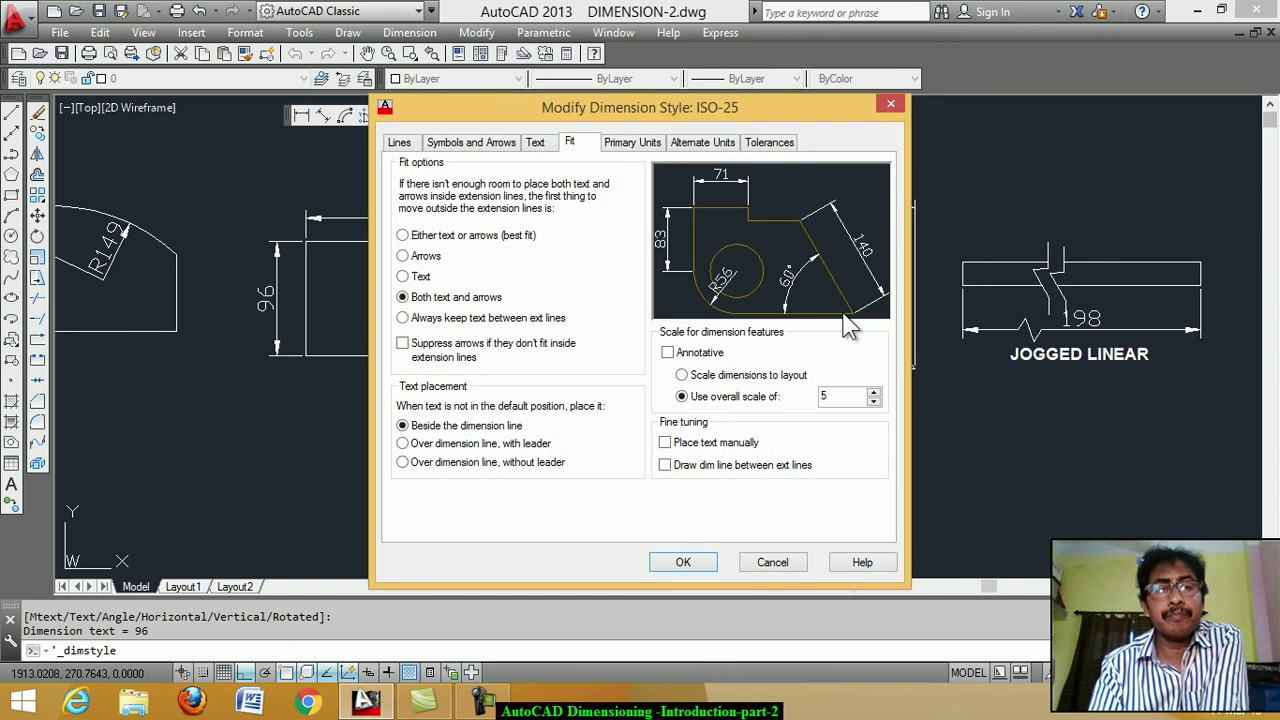
click(398, 150)
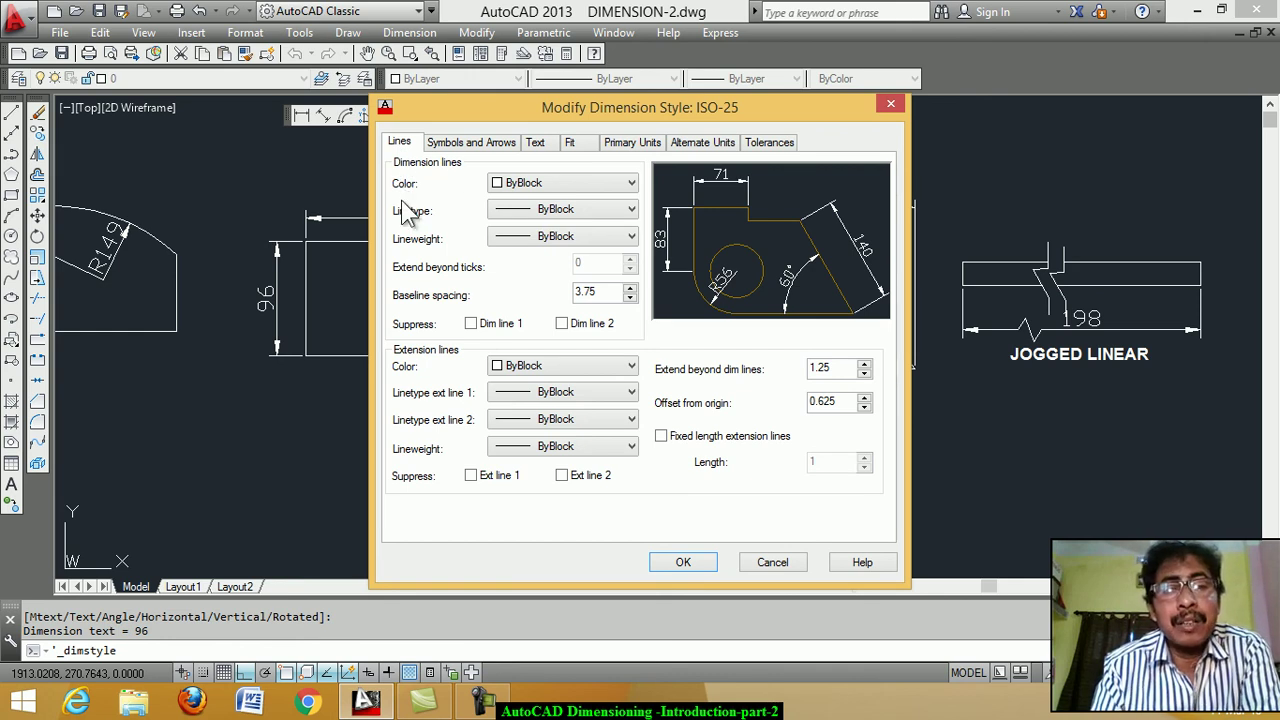
click(631, 184)
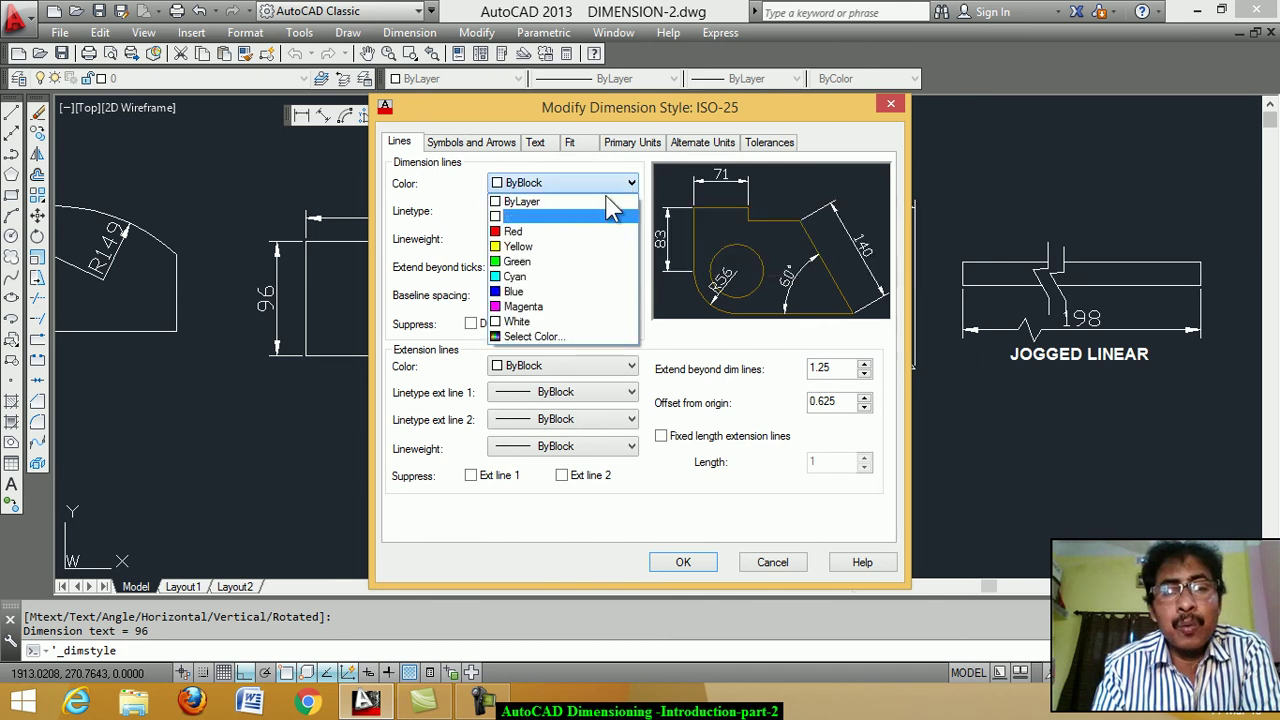
click(553, 240)
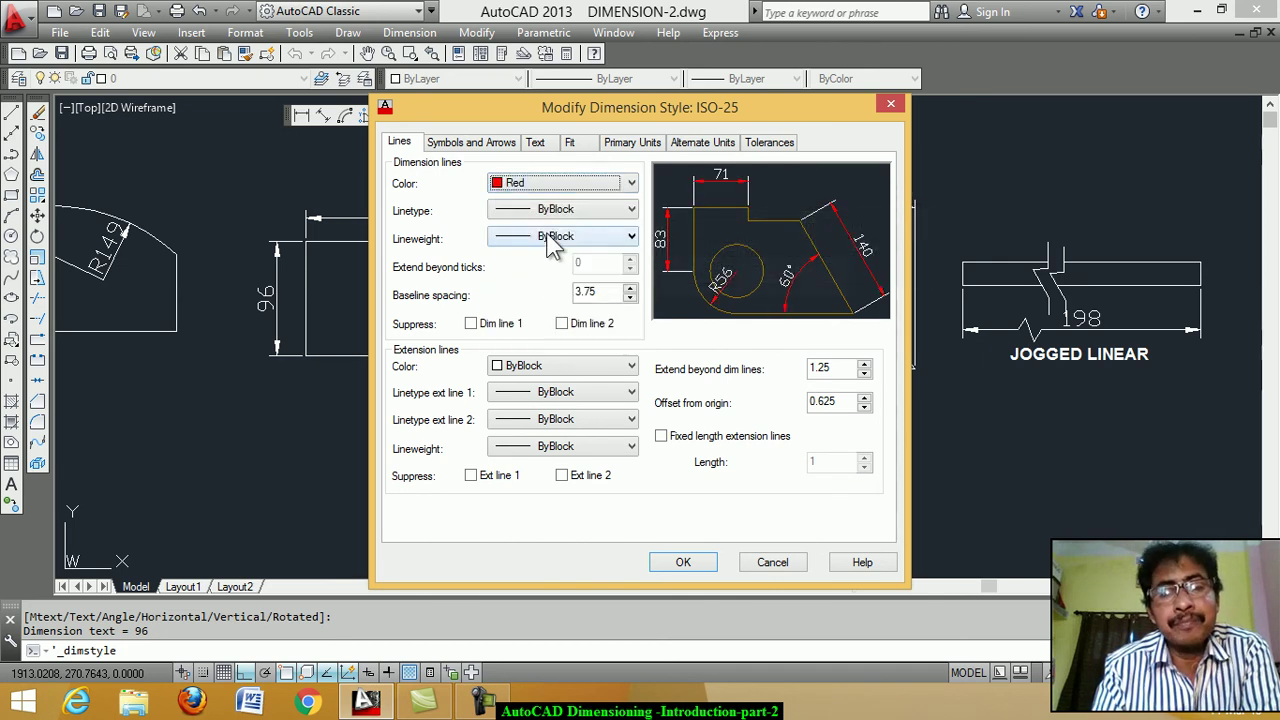
click(684, 565)
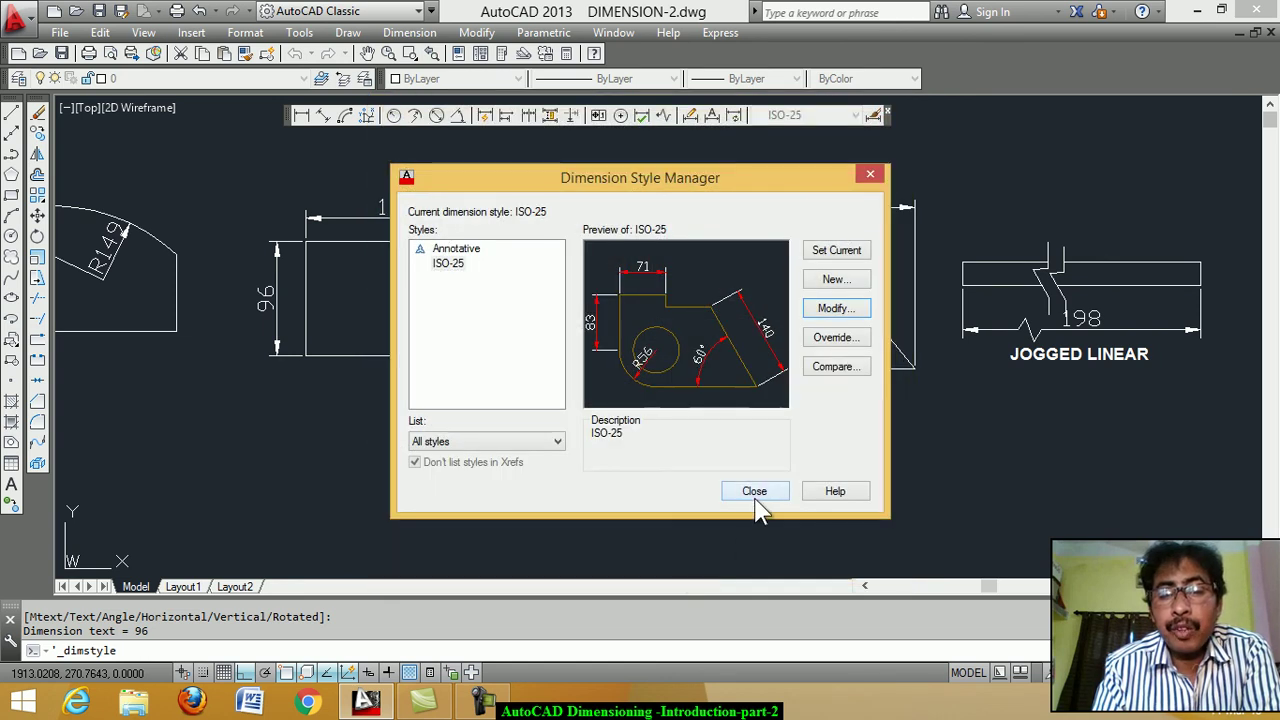
click(756, 496)
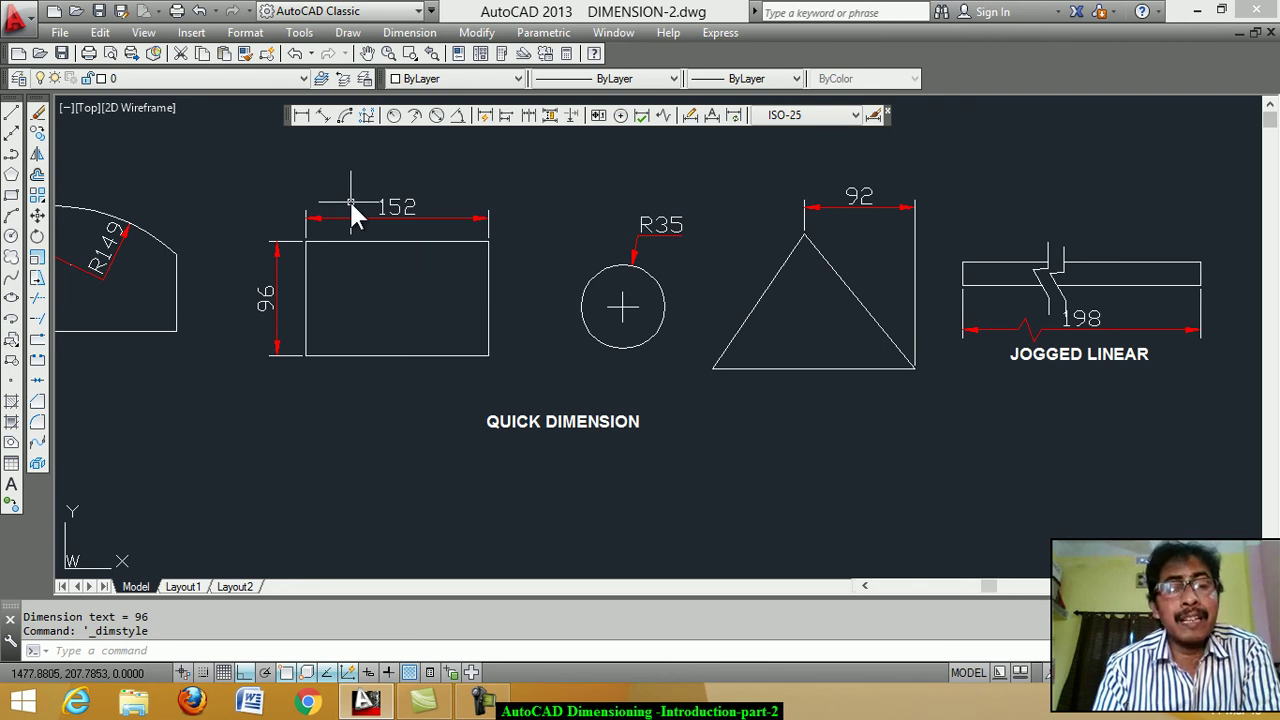
Update the 152 dimension above the rectangle to the revised ISO-25 style.
scroll(351, 205, up, 2)
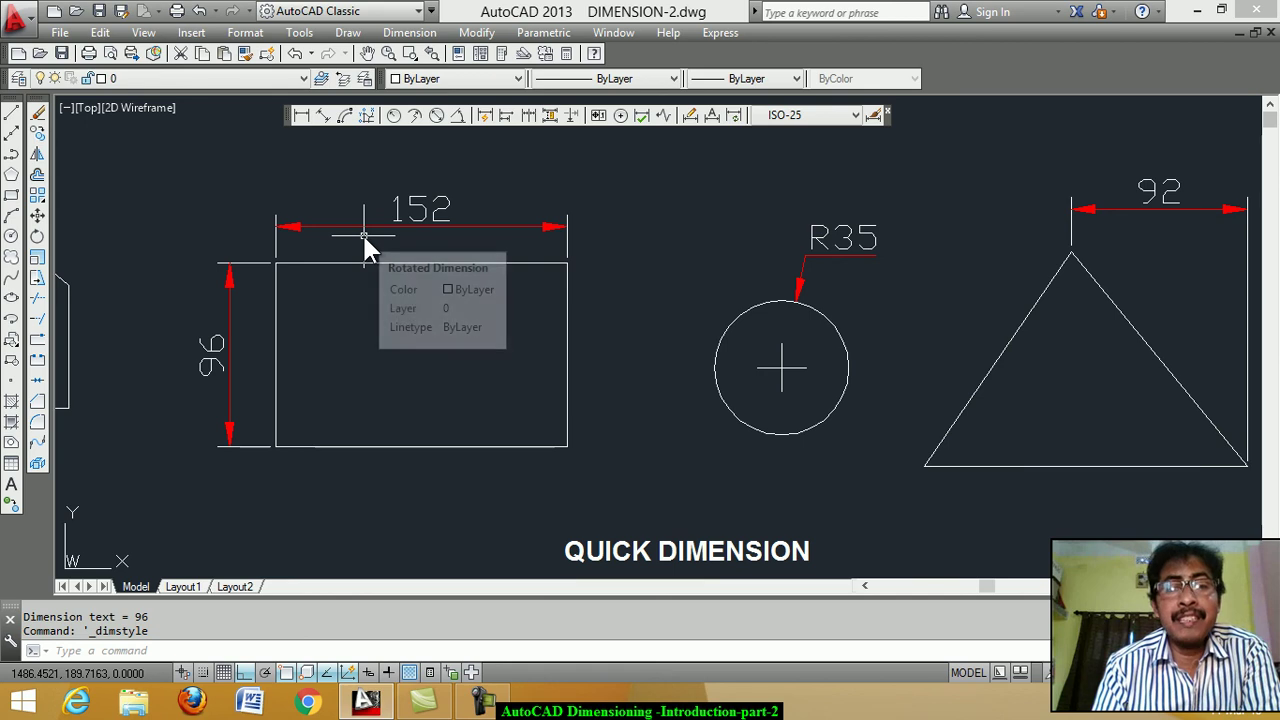
click(735, 117)
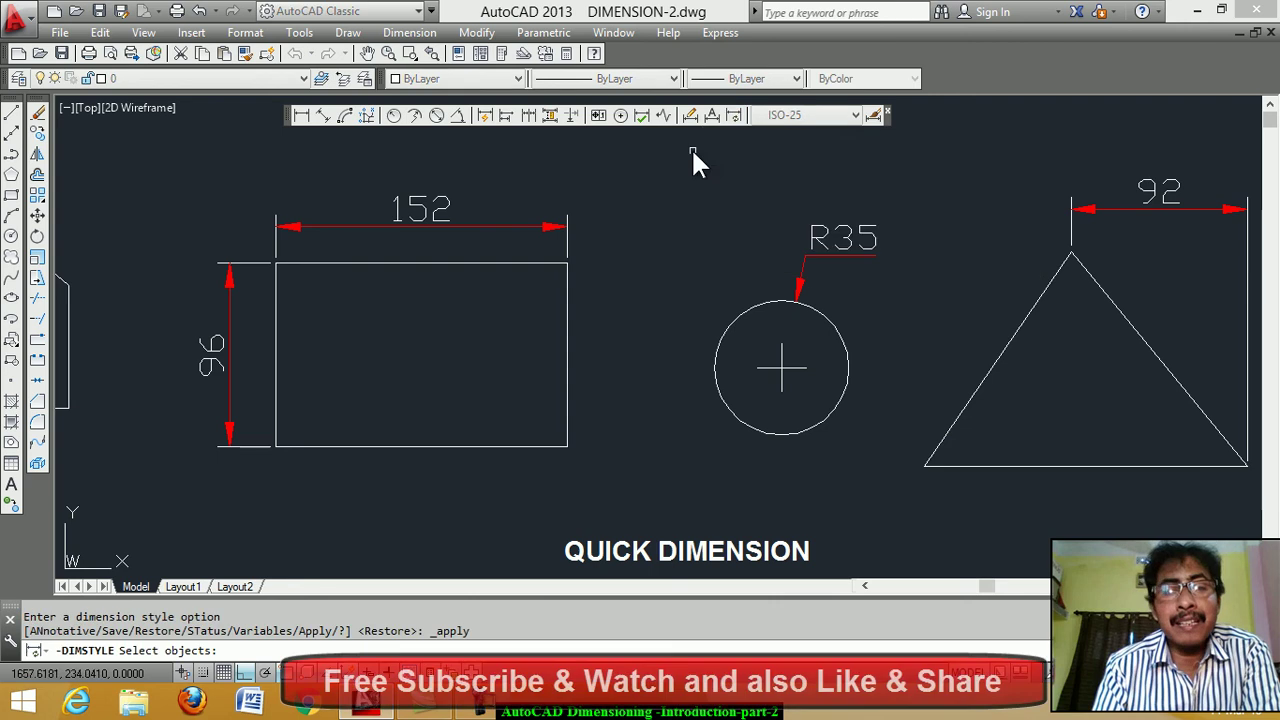
click(524, 225)
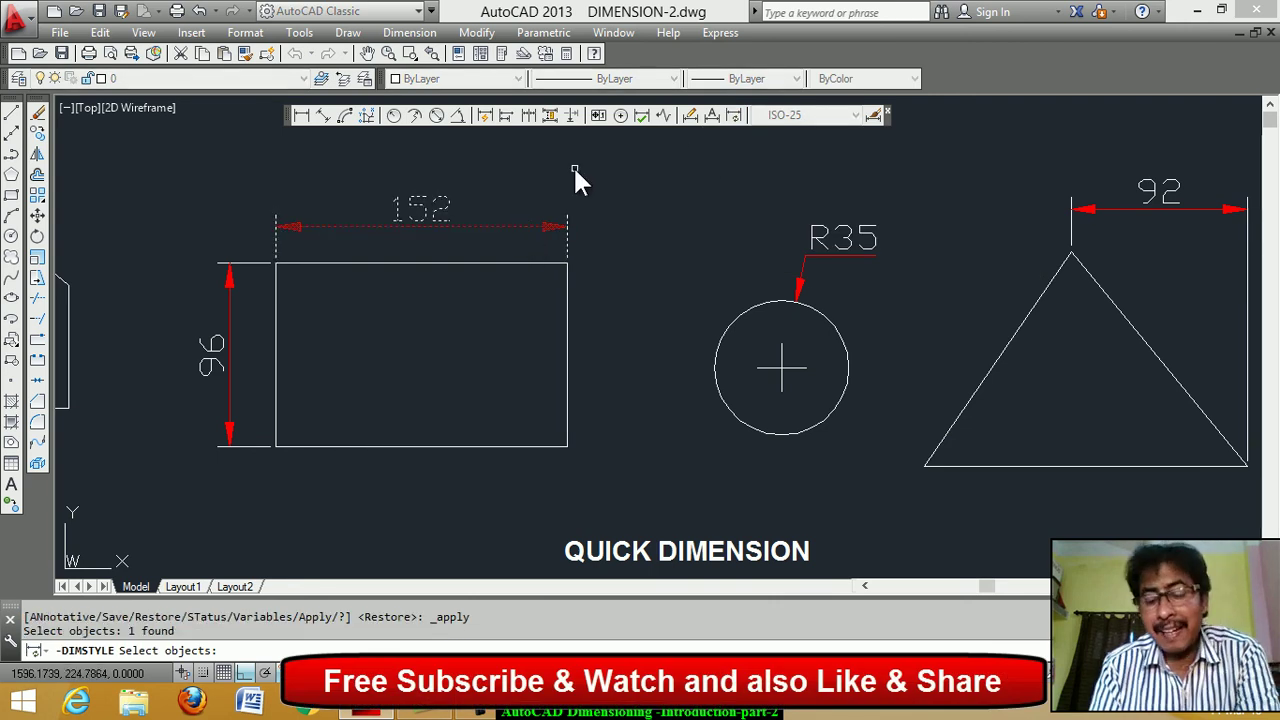
key(Return)
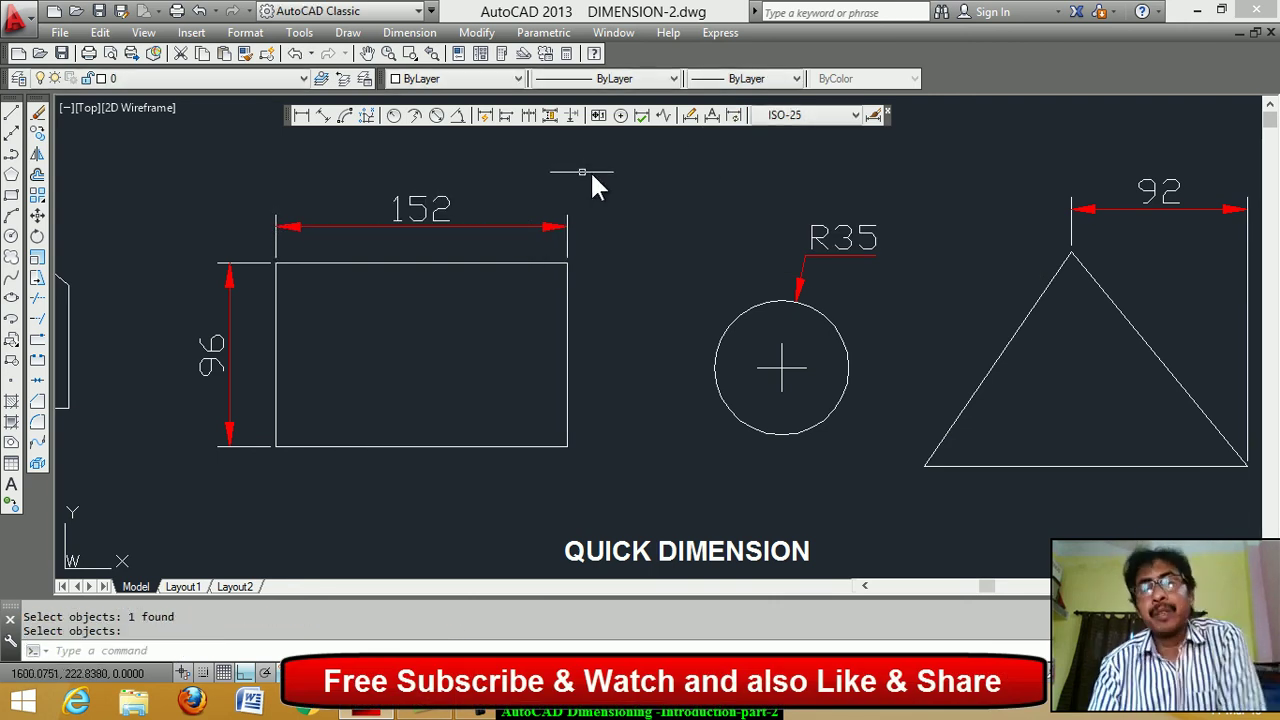
Change the ISO-25 style's extension line colour to Green.
click(873, 116)
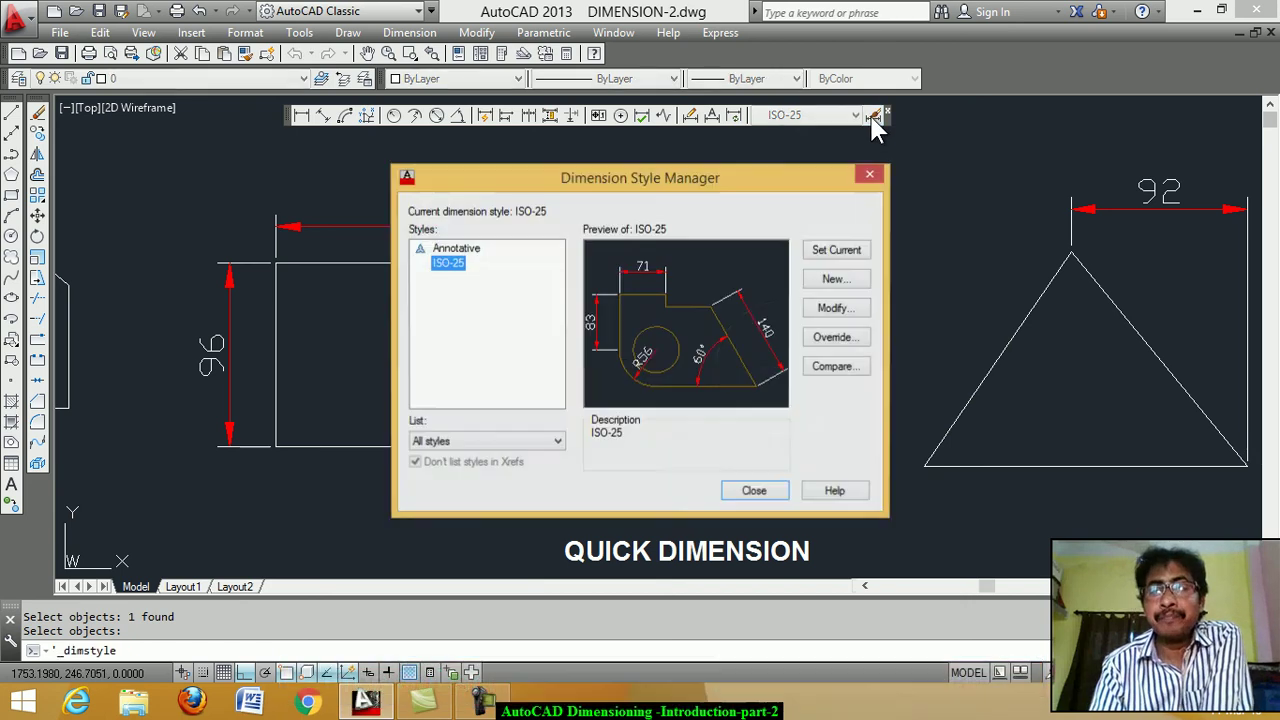
click(835, 308)
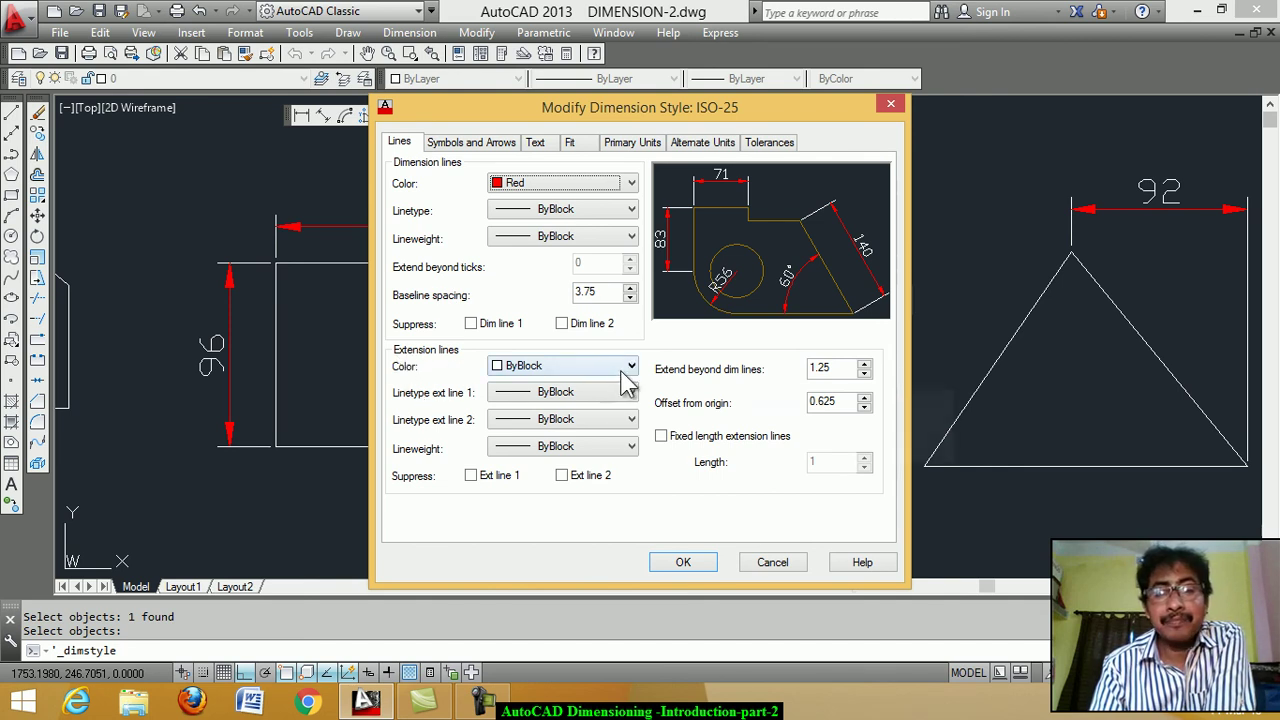
click(632, 368)
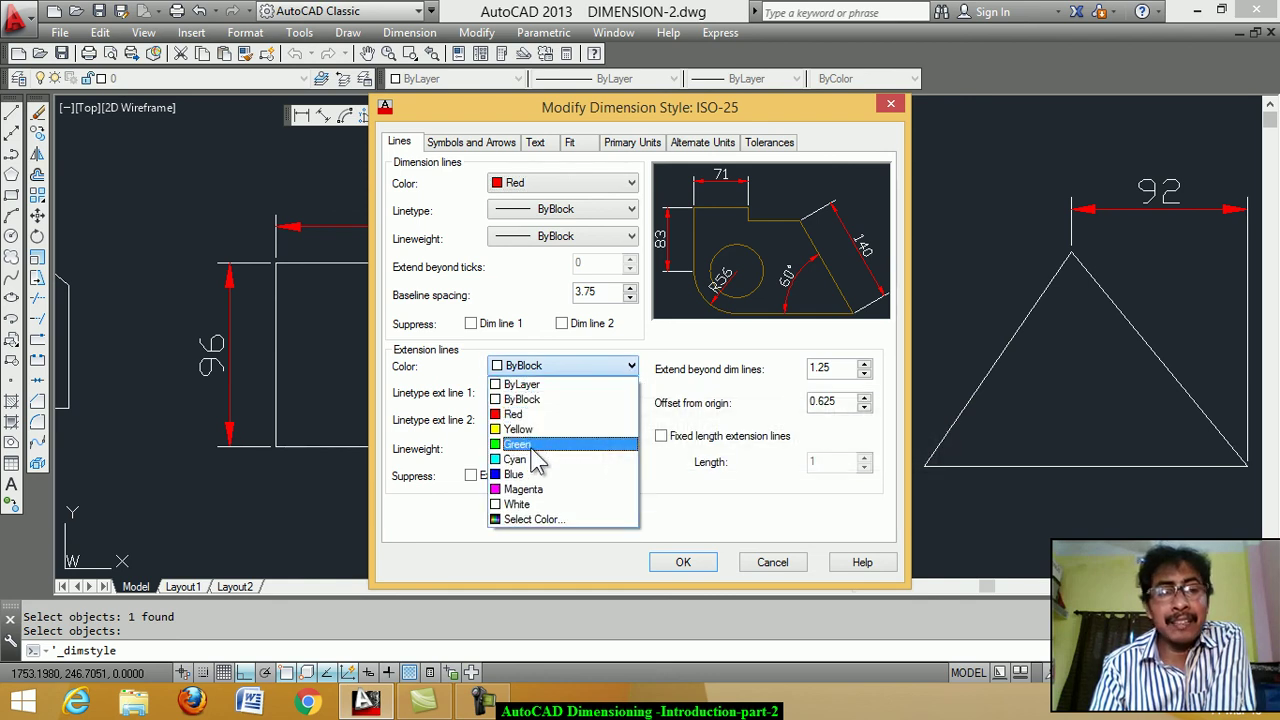
click(532, 448)
click(679, 566)
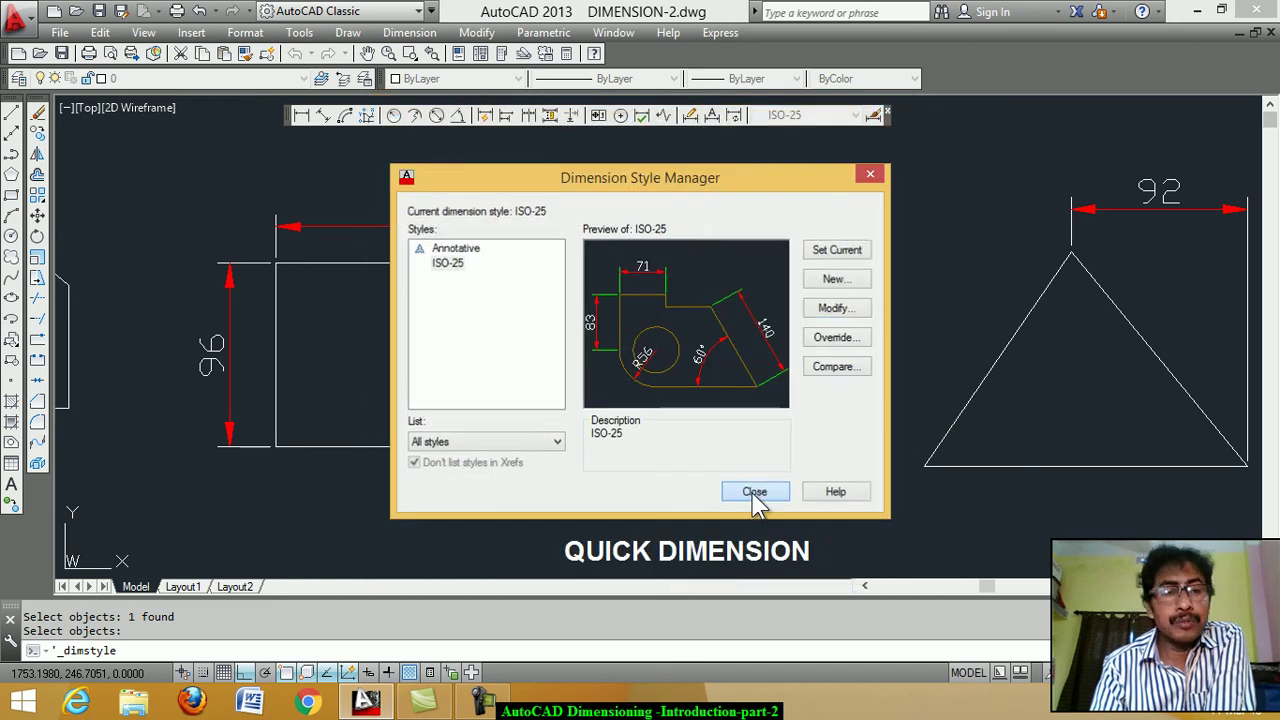
click(755, 492)
Update the 152 dimension to the current ISO-25 style, then zoom out to view all shapes.
scroll(293, 281, up, 5)
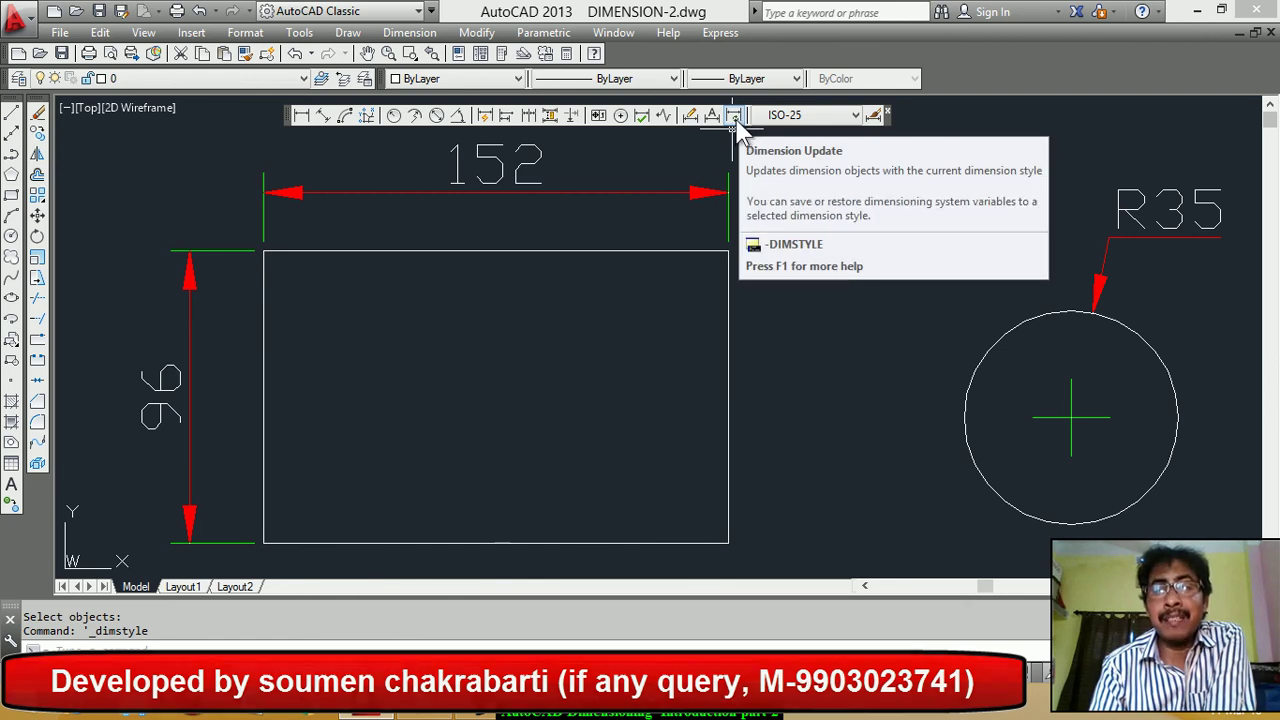
click(735, 117)
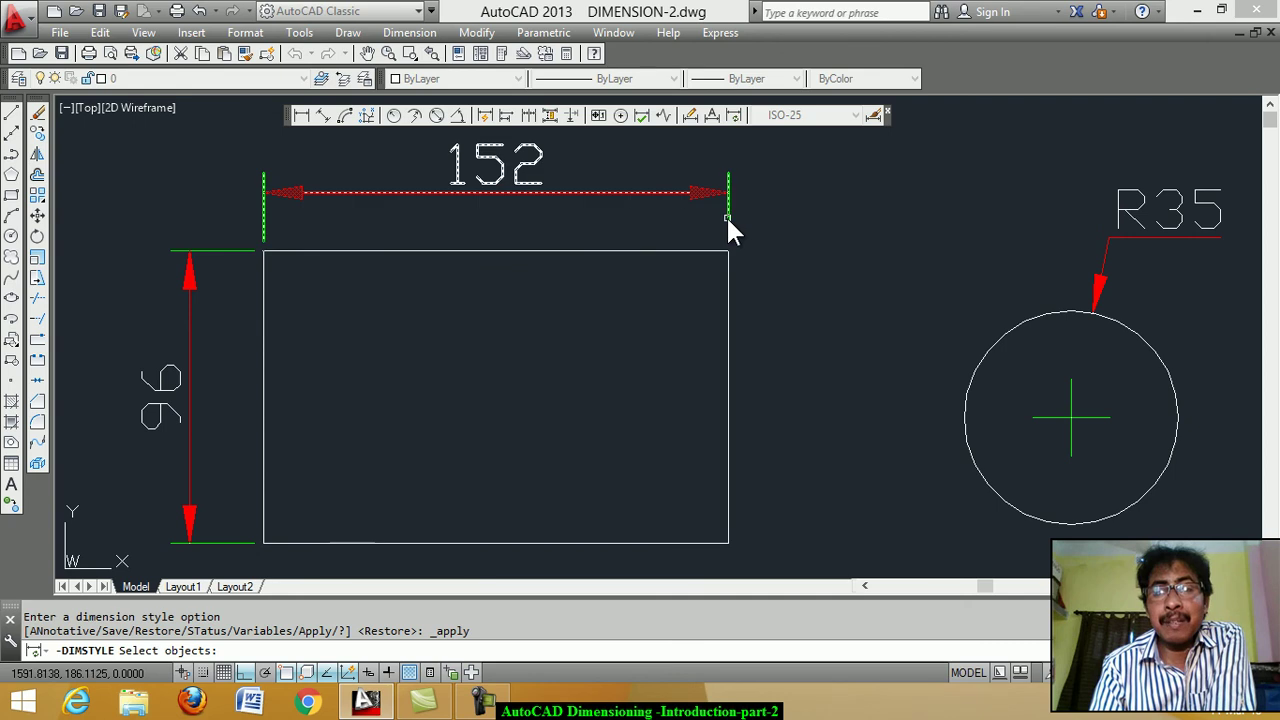
click(730, 219)
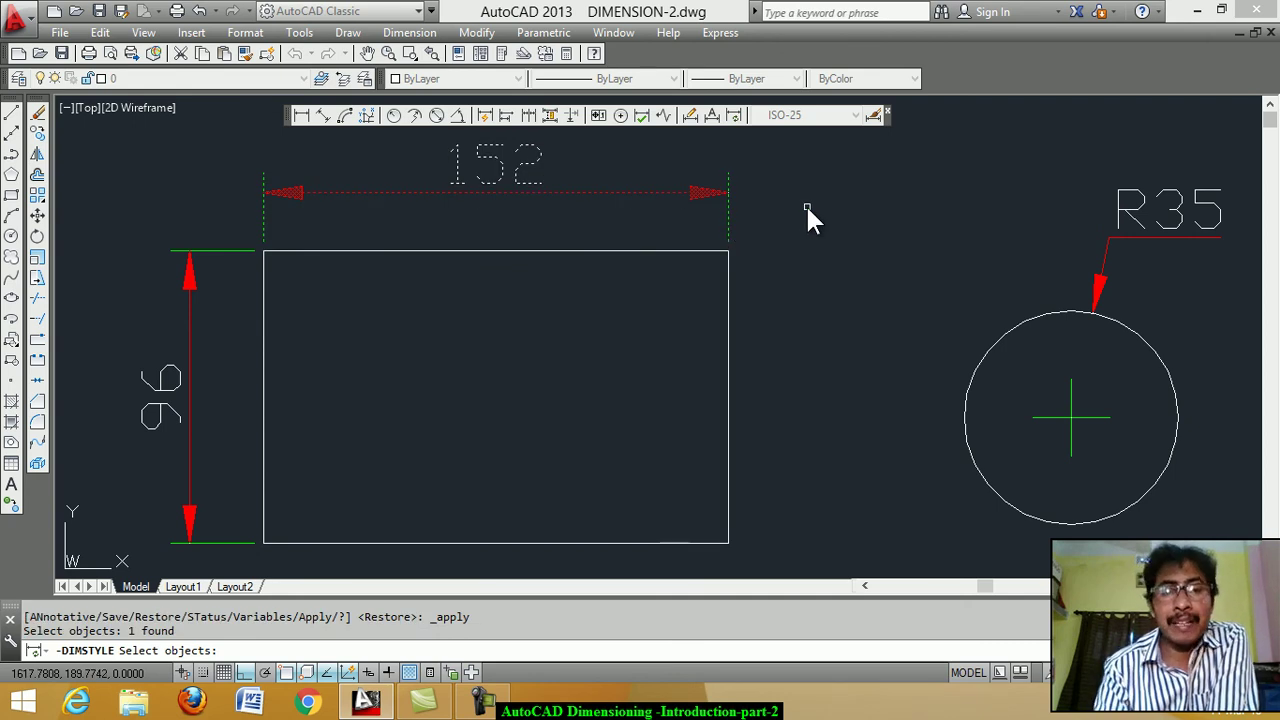
key(Return)
scroll(602, 362, down, 6)
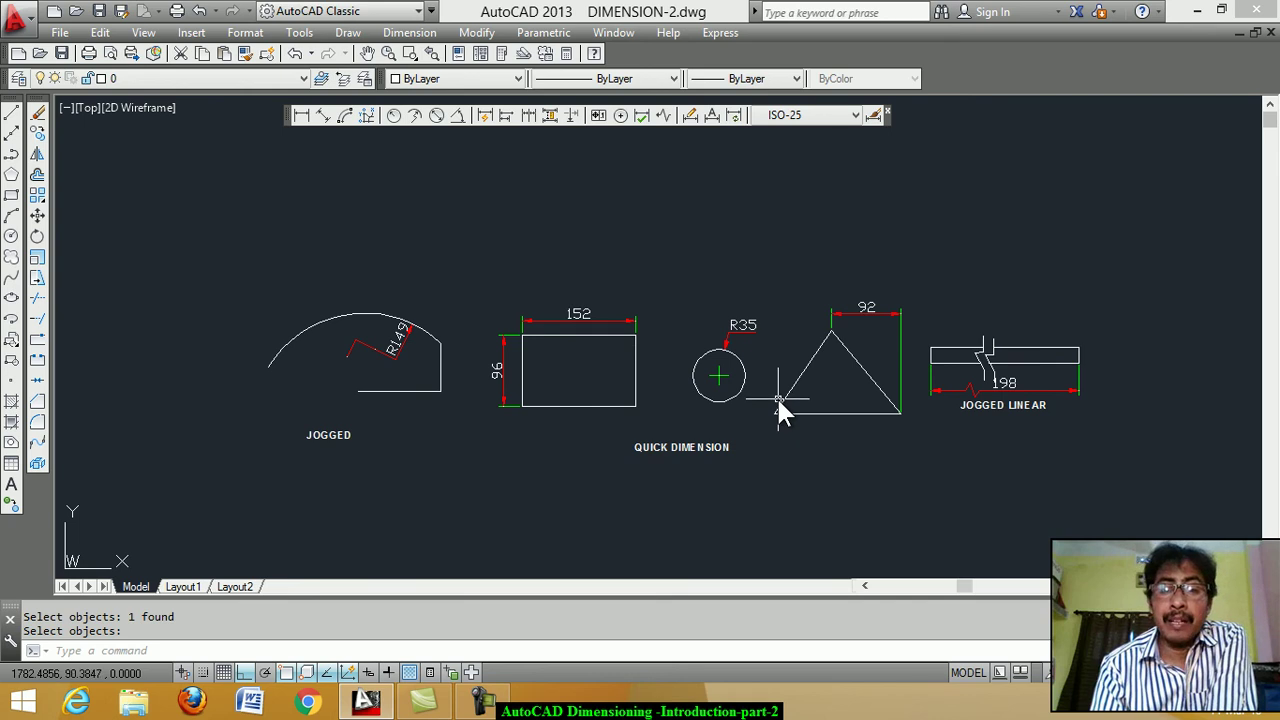
mouse_move(873, 115)
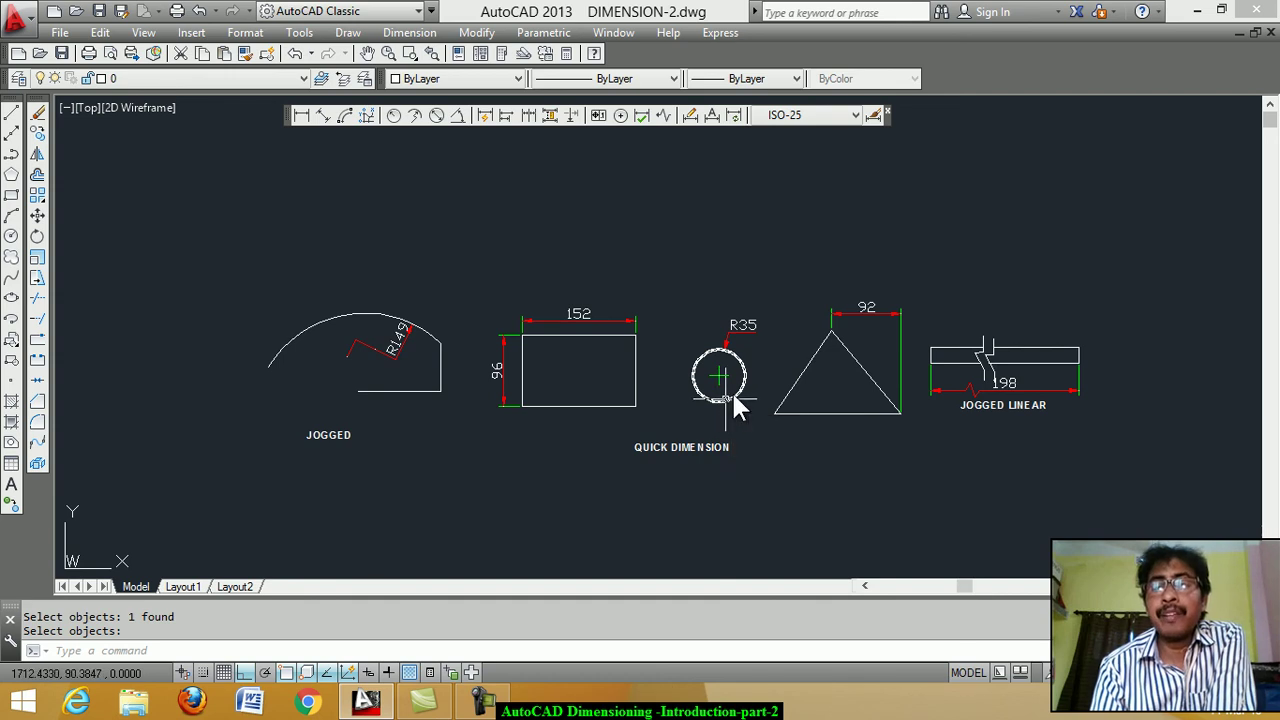
Review ISO-25's Symbols and Arrows, Text, Fit, Primary Units, Alternate Units and Tolerances tabs without changes.
click(873, 115)
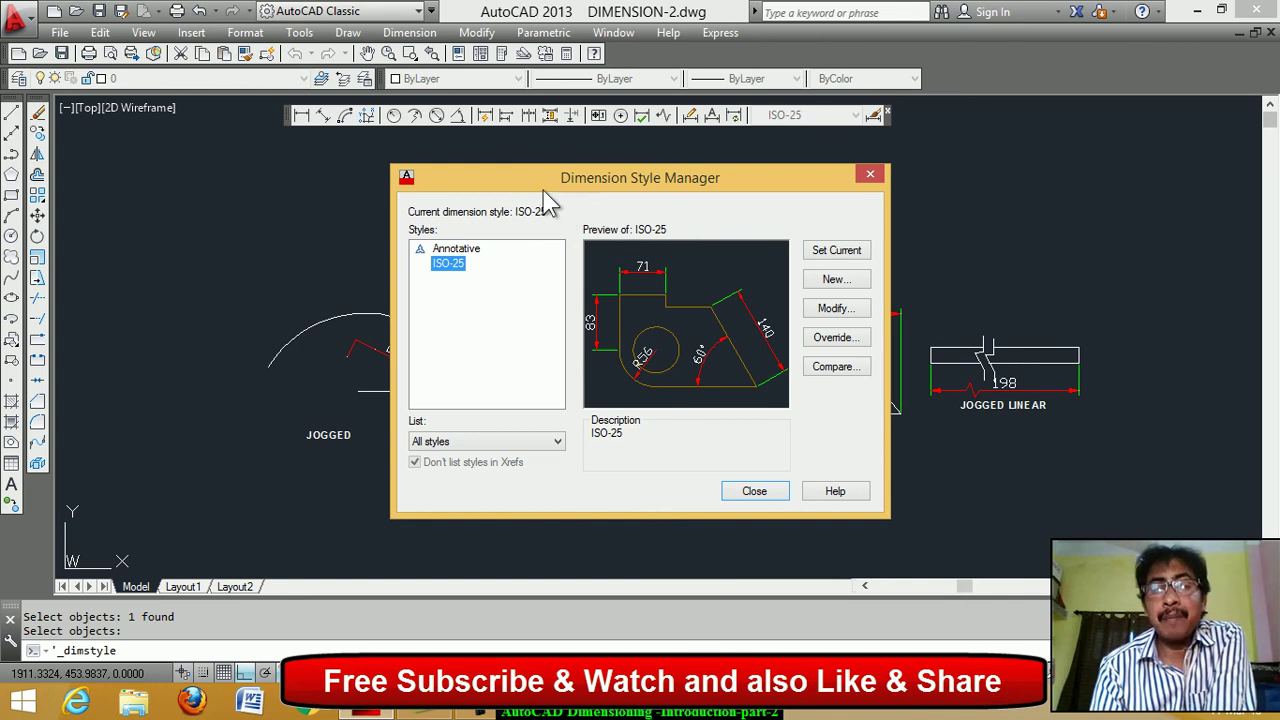
click(830, 312)
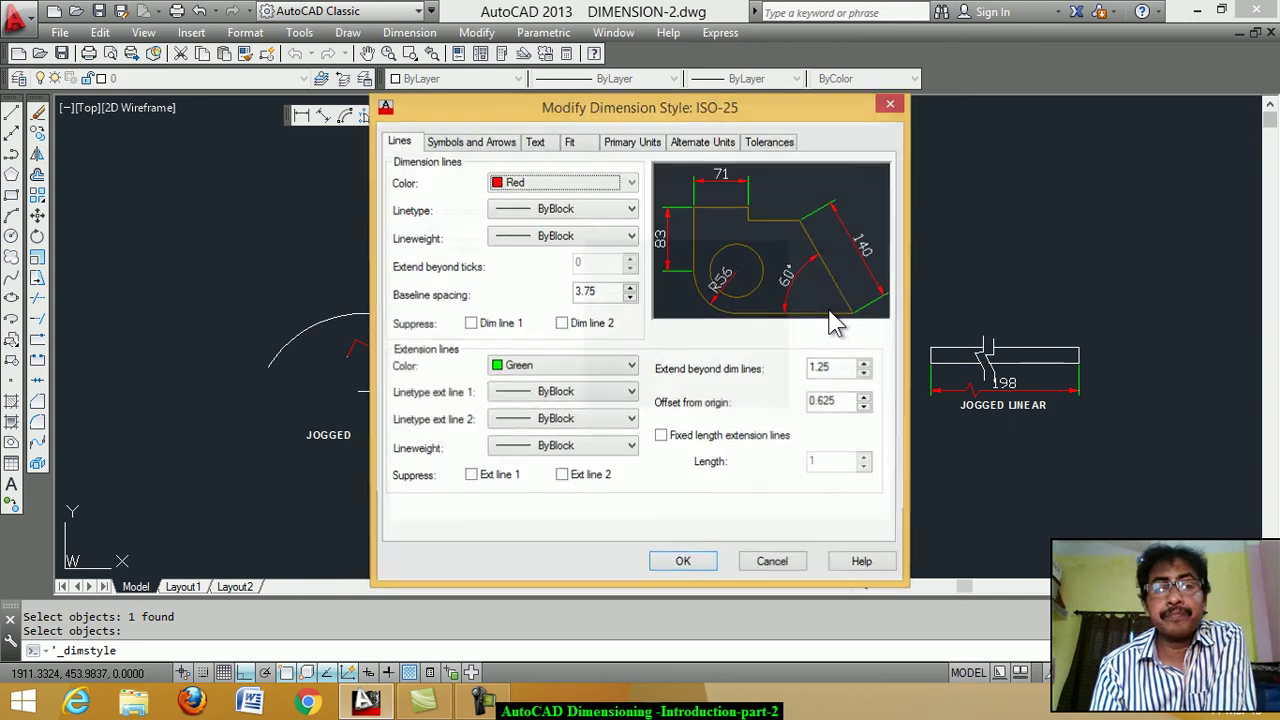
click(462, 144)
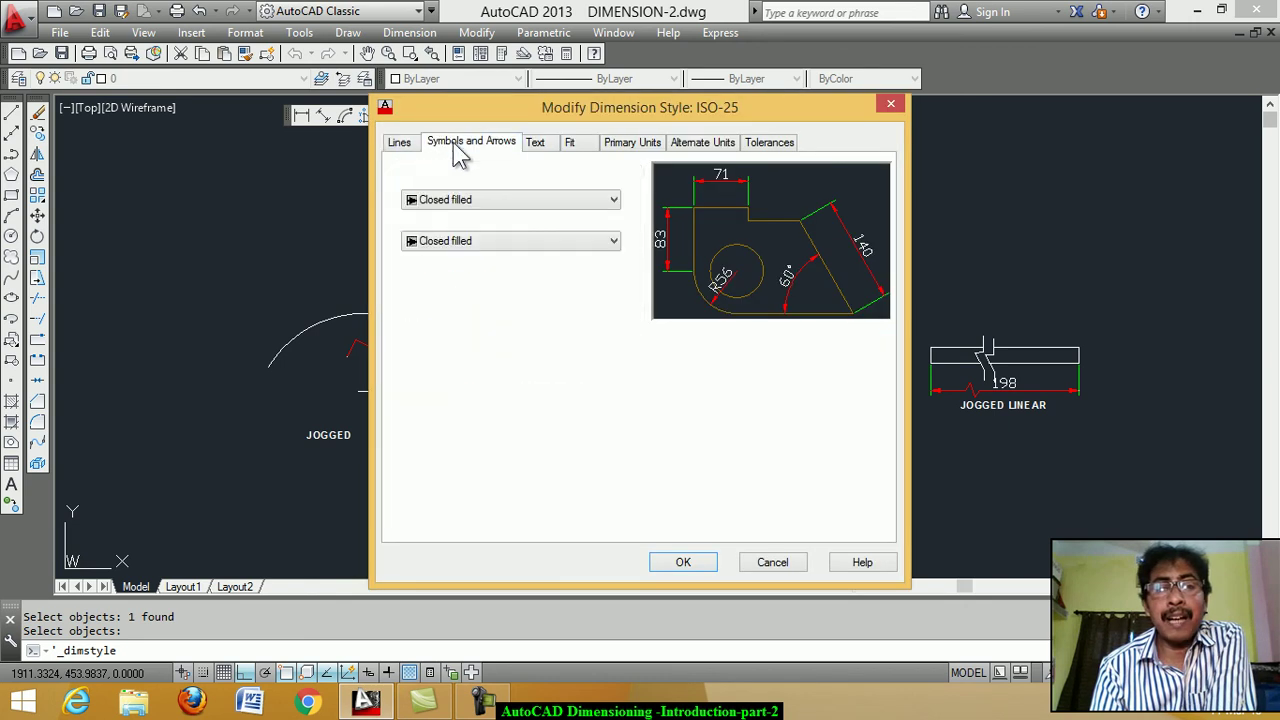
click(535, 143)
click(570, 143)
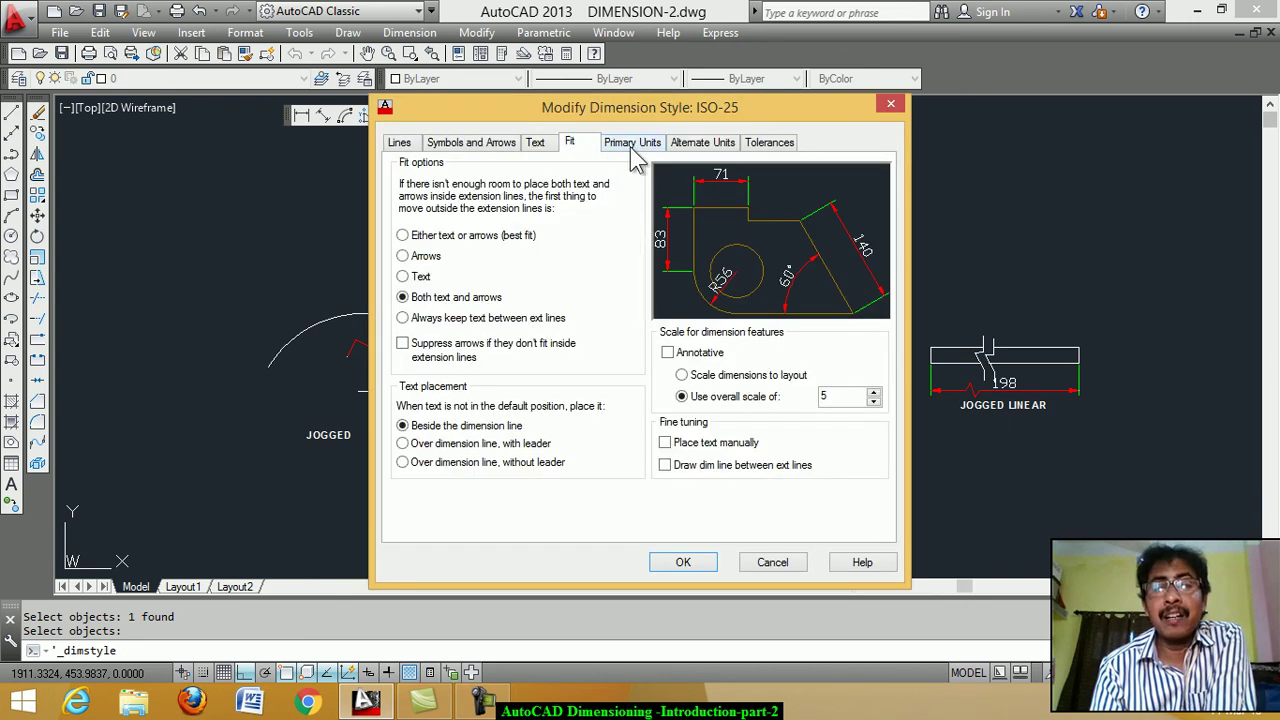
click(632, 143)
click(700, 143)
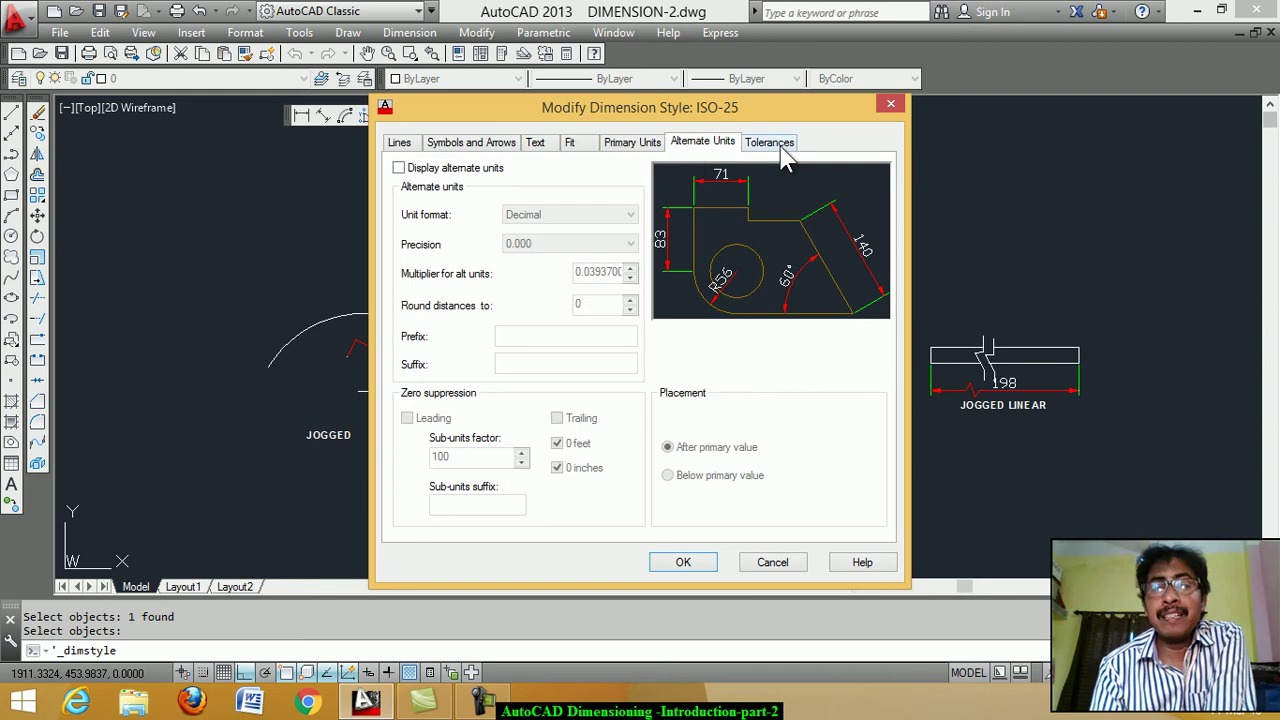
click(782, 148)
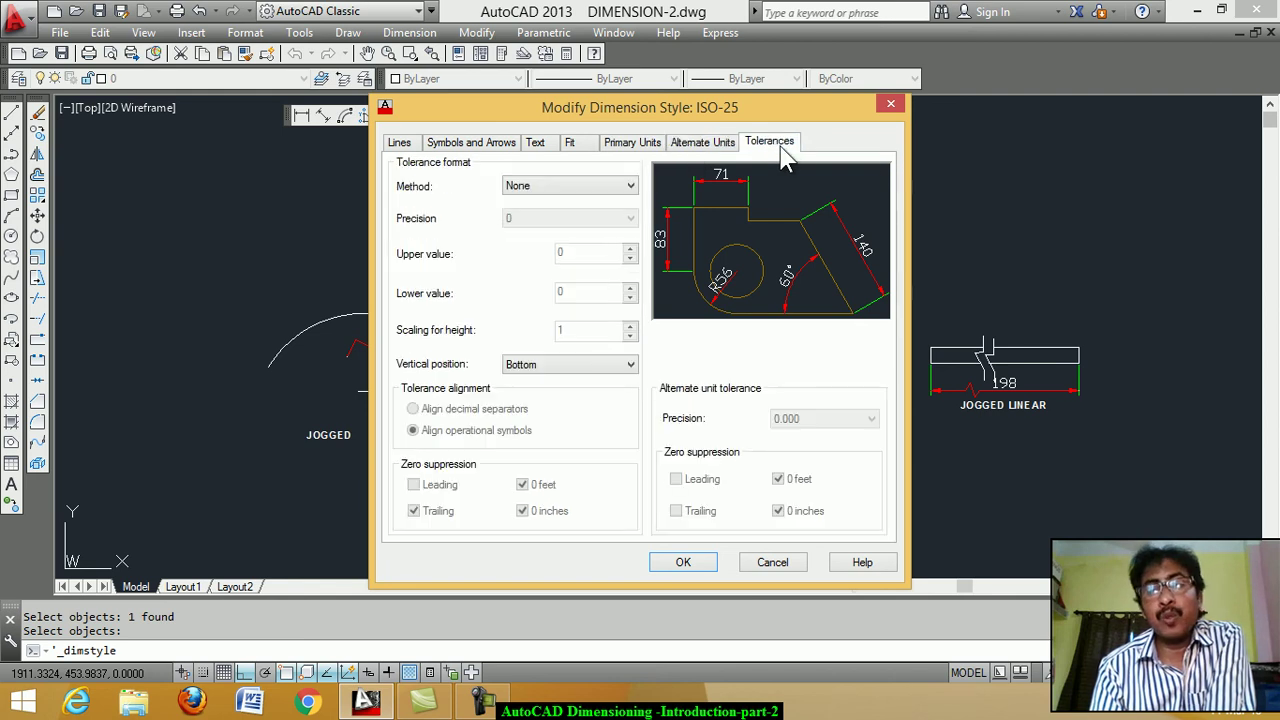
click(891, 106)
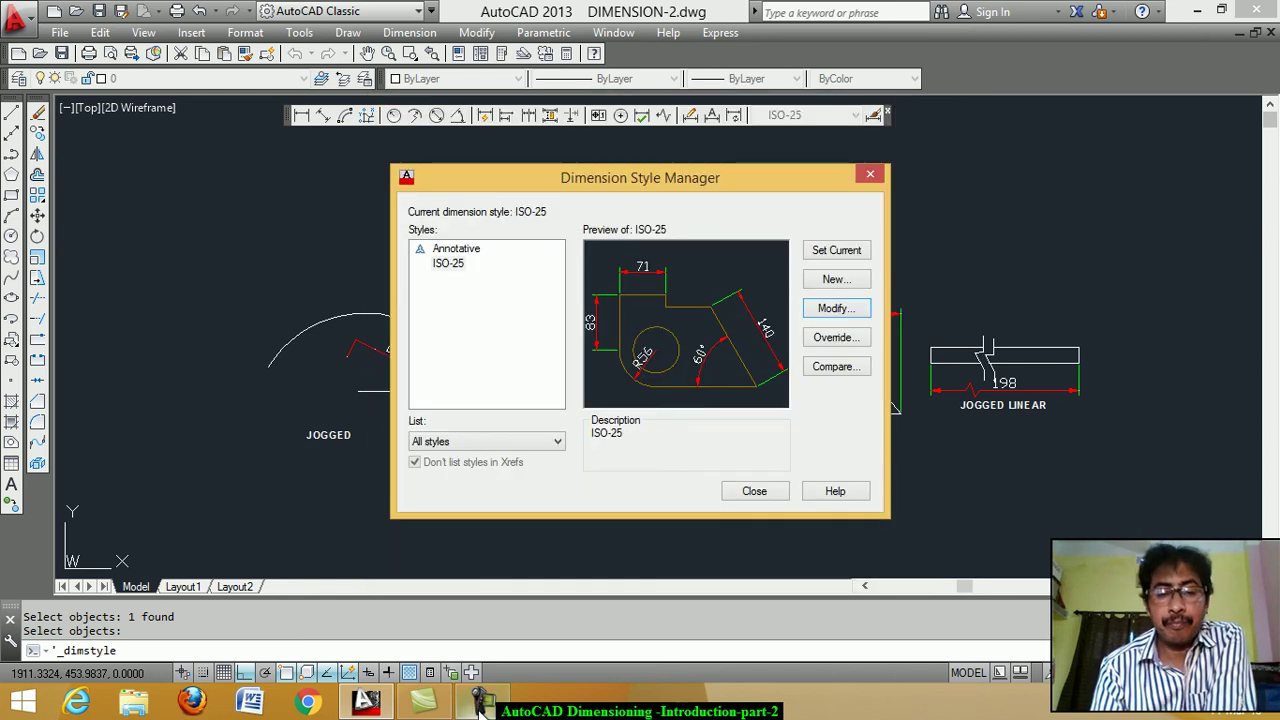